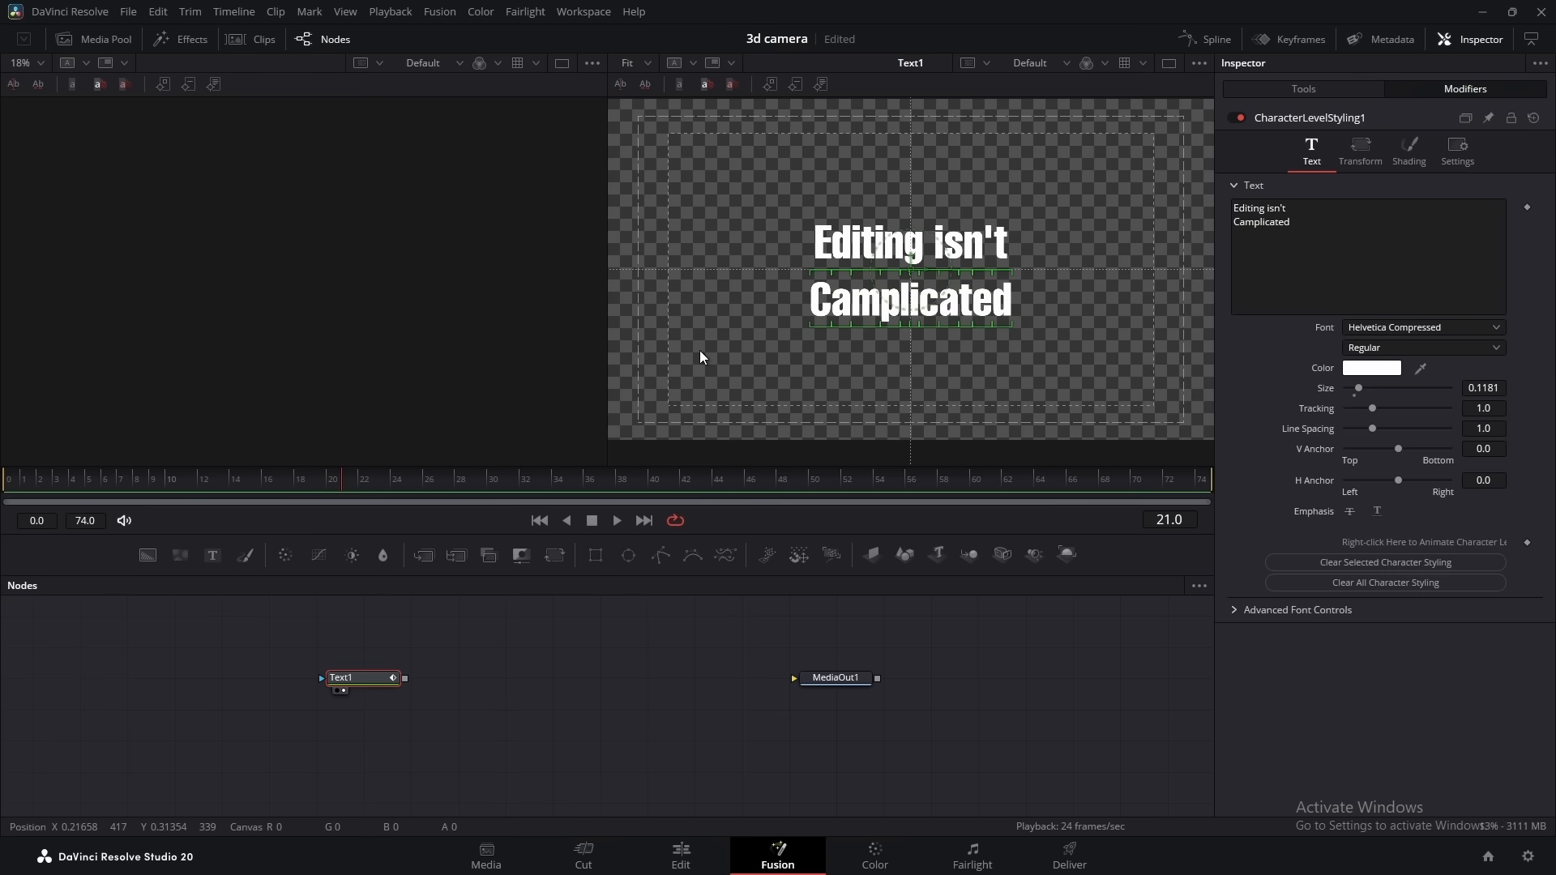
Change the selected word "Camplicated" to the Mea Culpa font at a size of about 0.252
{"action": "left_click", "coordinate": [1355, 329]}
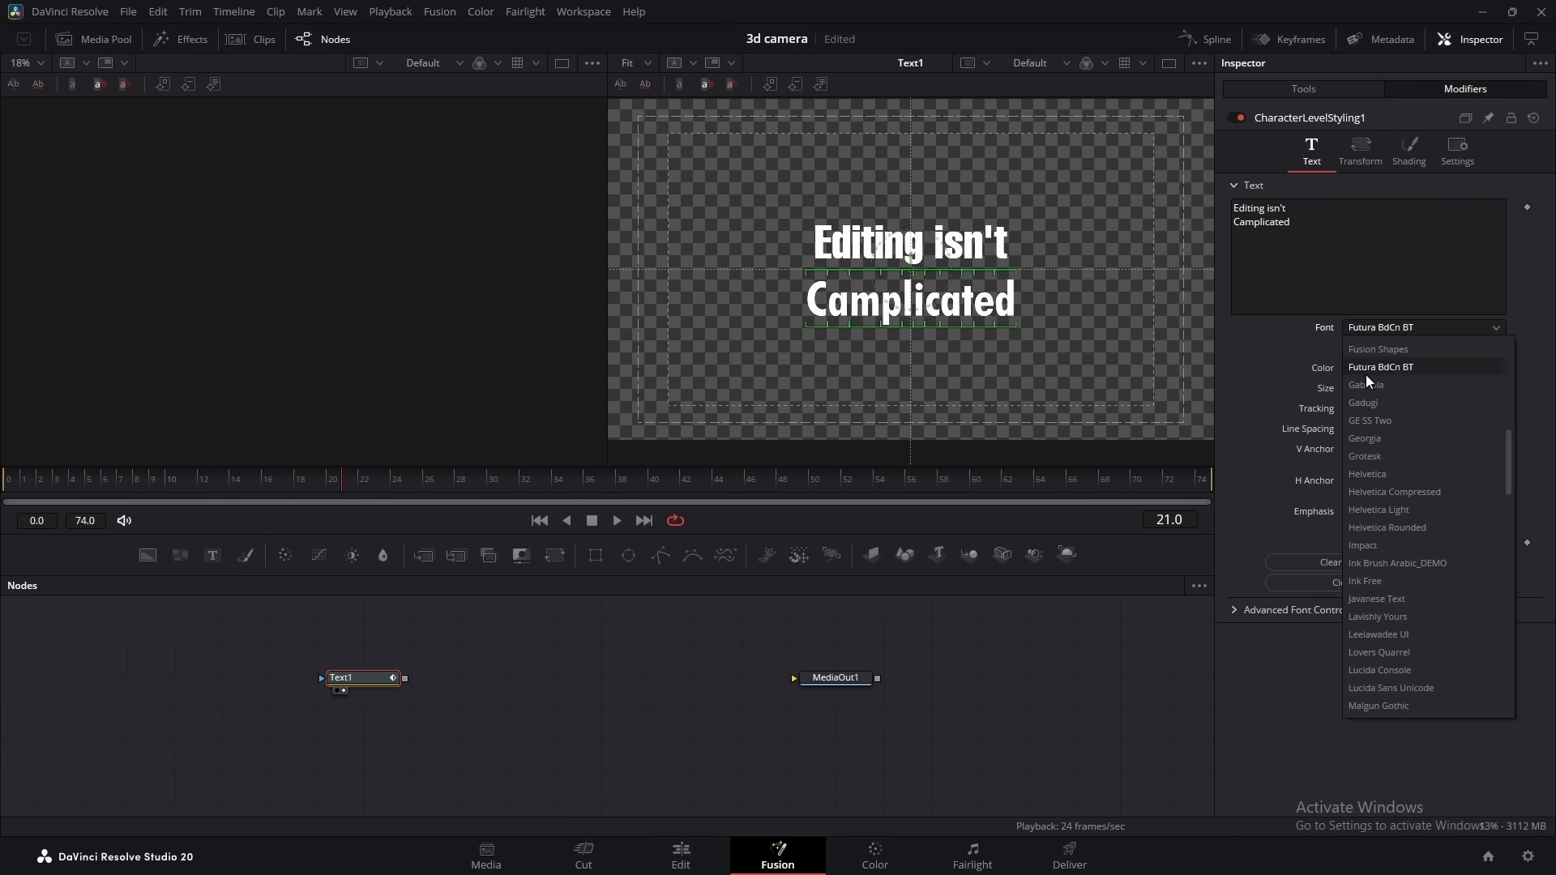
{"action": "left_click", "coordinate": [1381, 669]}
{"action": "left_click_drag", "start_coordinate": [1363, 391], "coordinate": [1376, 393]}
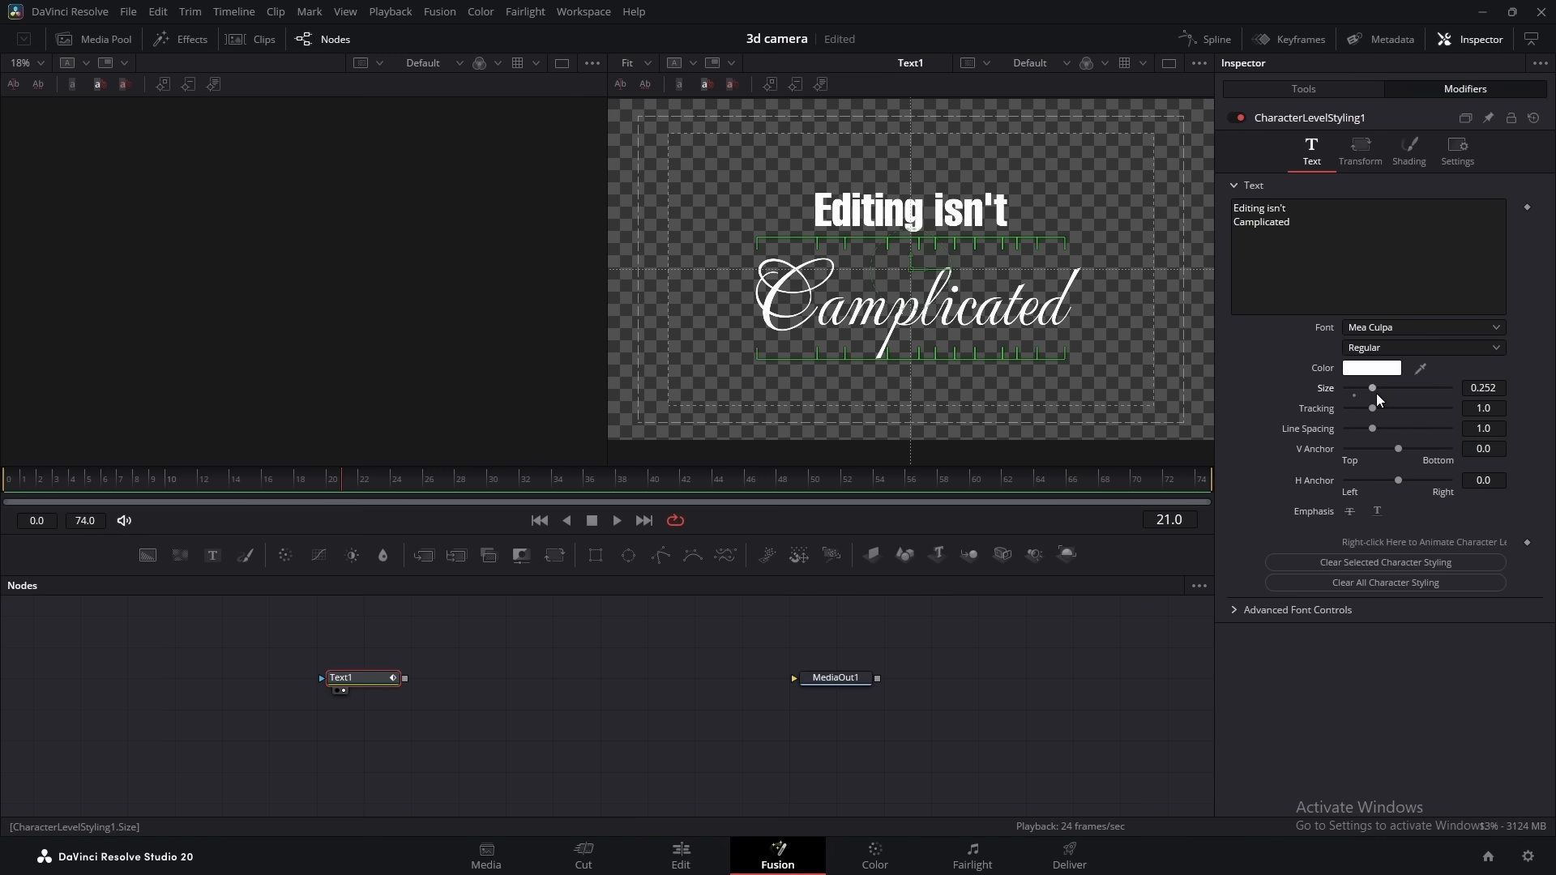
Offset the "Editing isn't" characters to about X 0.044 and Y -0.078 so they sit just above the script word
{"action": "left_click_drag", "start_coordinate": [1060, 166], "coordinate": [798, 227]}
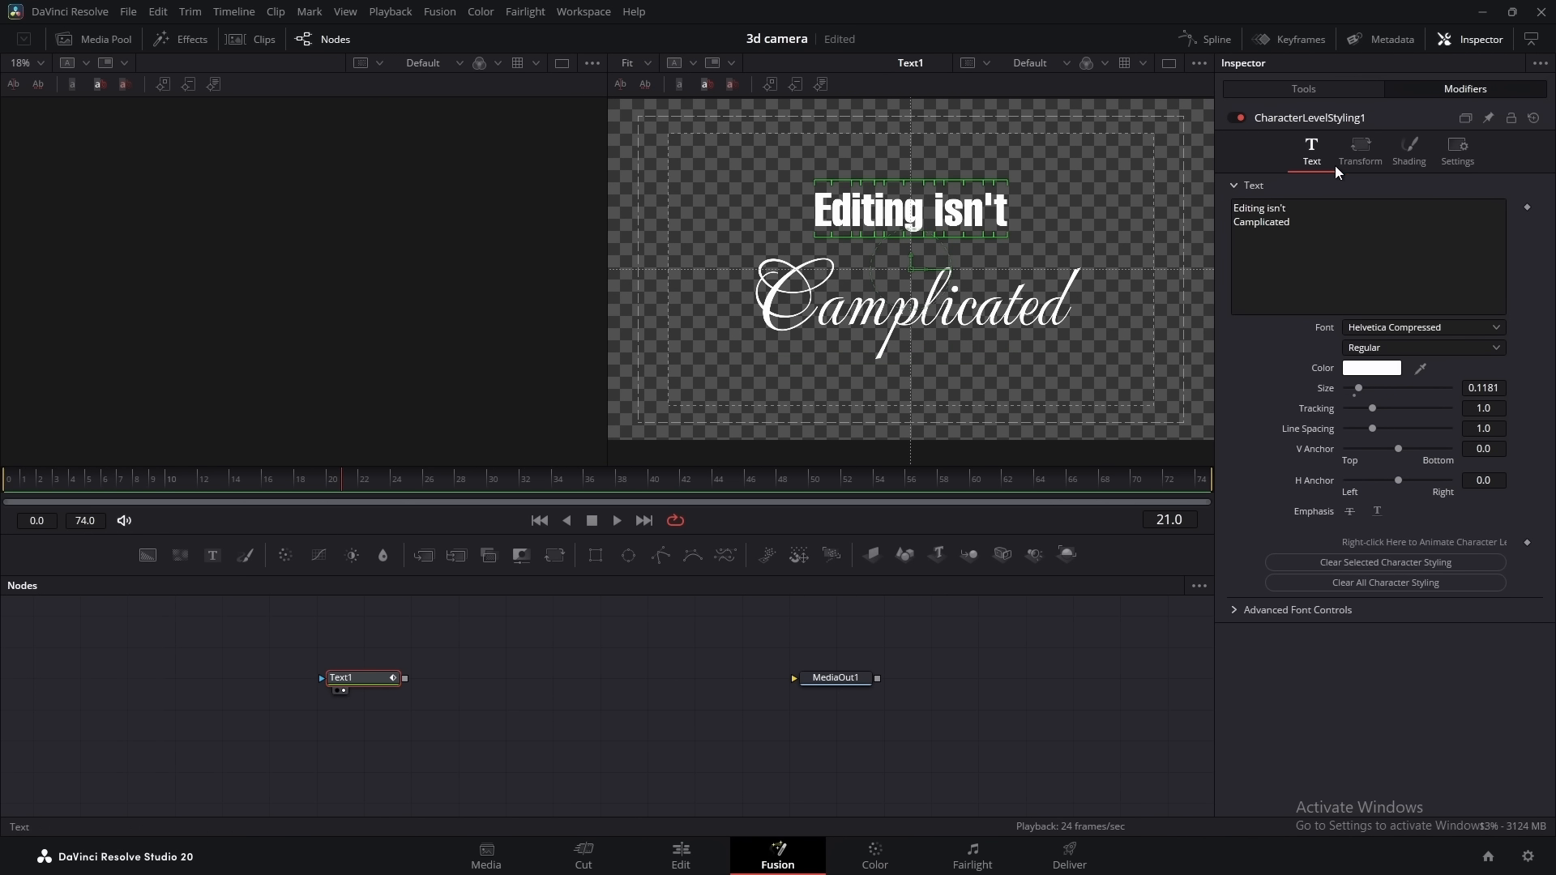
{"action": "left_click", "coordinate": [1351, 150]}
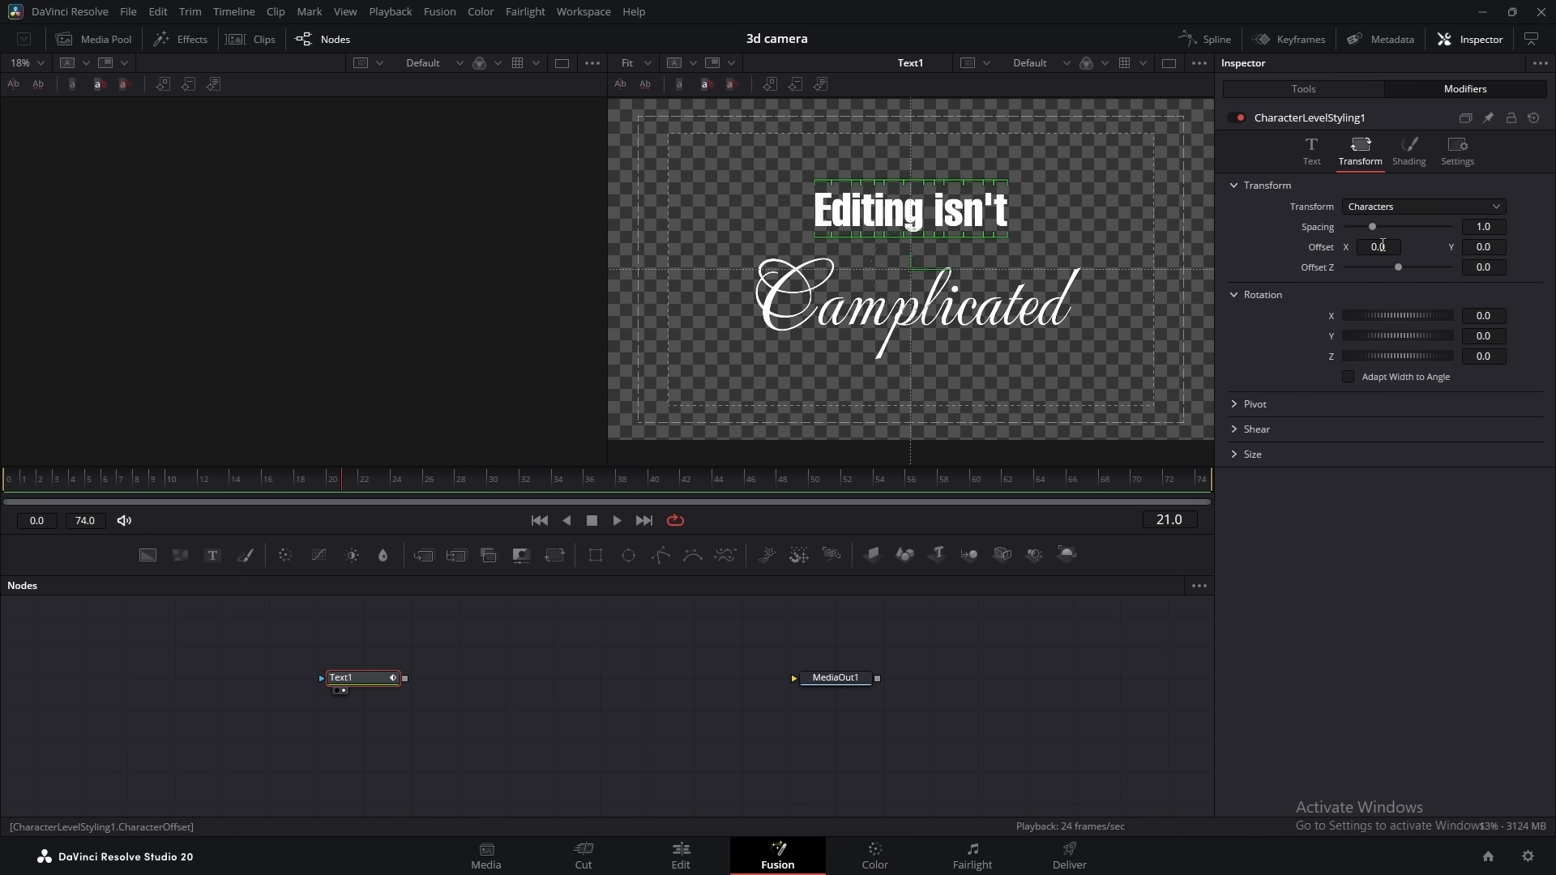
{"action": "mouse_move", "coordinate": [1383, 246]}
{"action": "left_mouse_down"}
{"action": "mouse_move", "coordinate": [1440, 247]}
{"action": "mouse_move", "coordinate": [1371, 247]}
{"action": "left_mouse_up"}
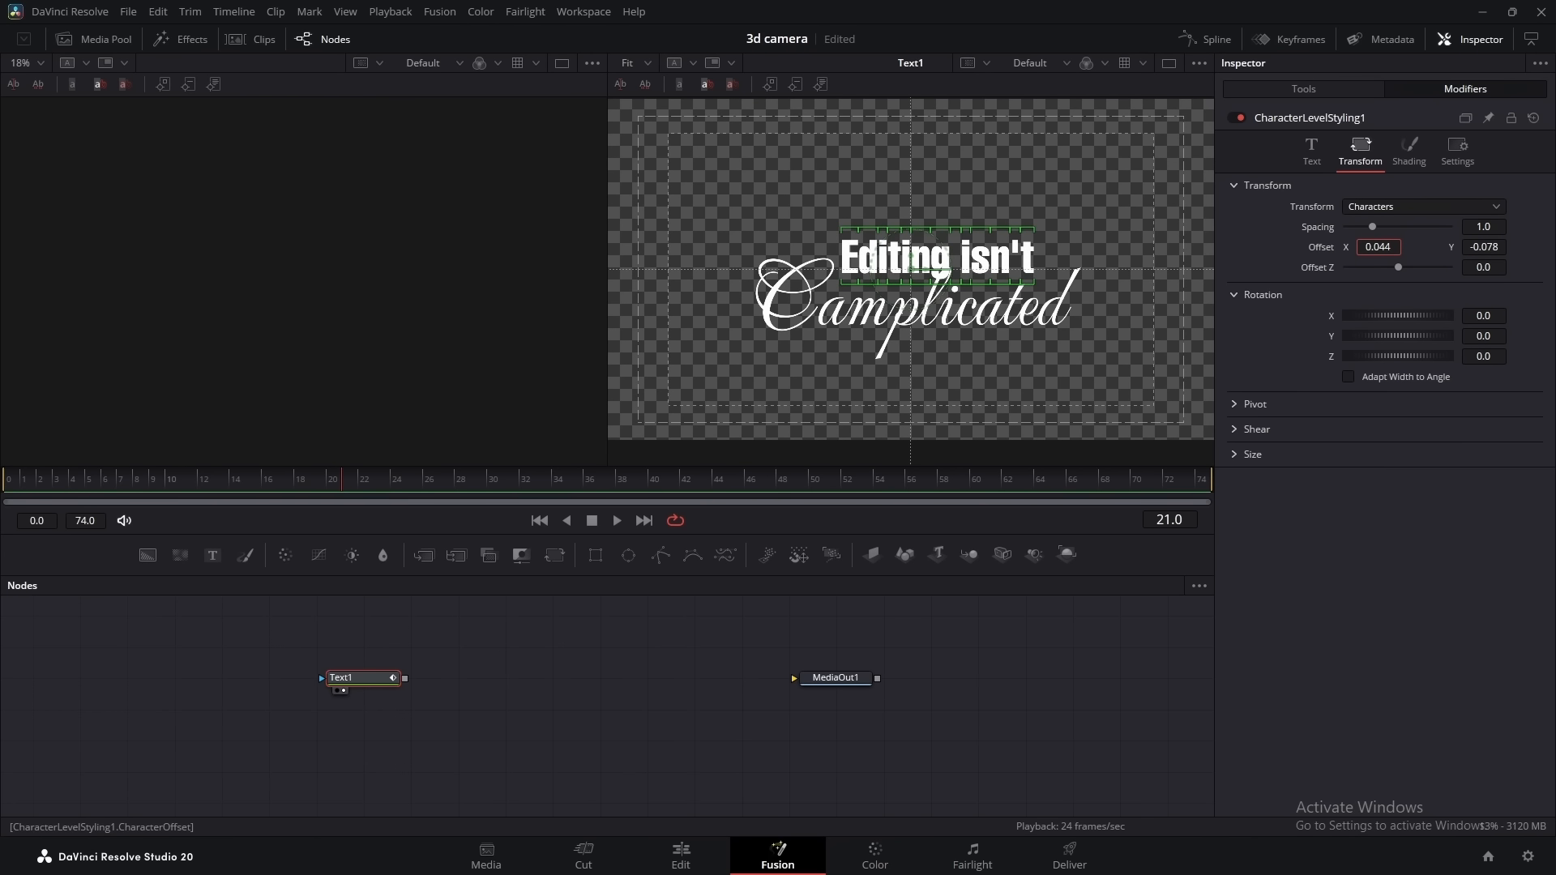
{"action": "left_click", "coordinate": [1013, 685]}
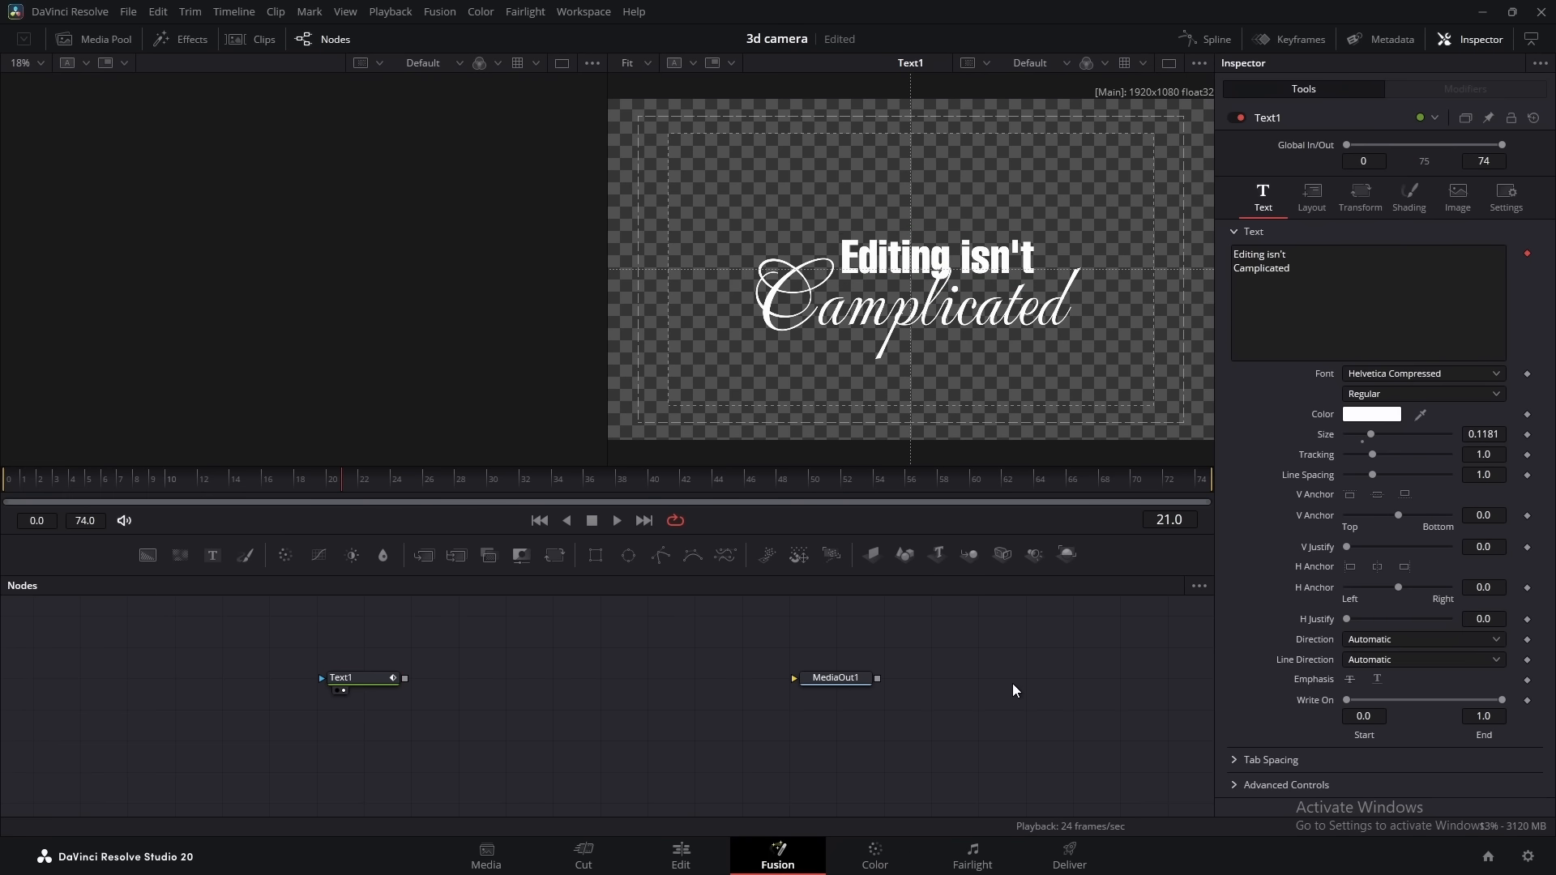
Add a Background node merged with Text1 and set its solid color to orange #ffaa00
{"action": "left_click_drag", "start_coordinate": [954, 301], "coordinate": [939, 285]}
{"action": "scroll", "coordinate": [935, 282], "scroll_direction": "down", "scroll_amount": 2}
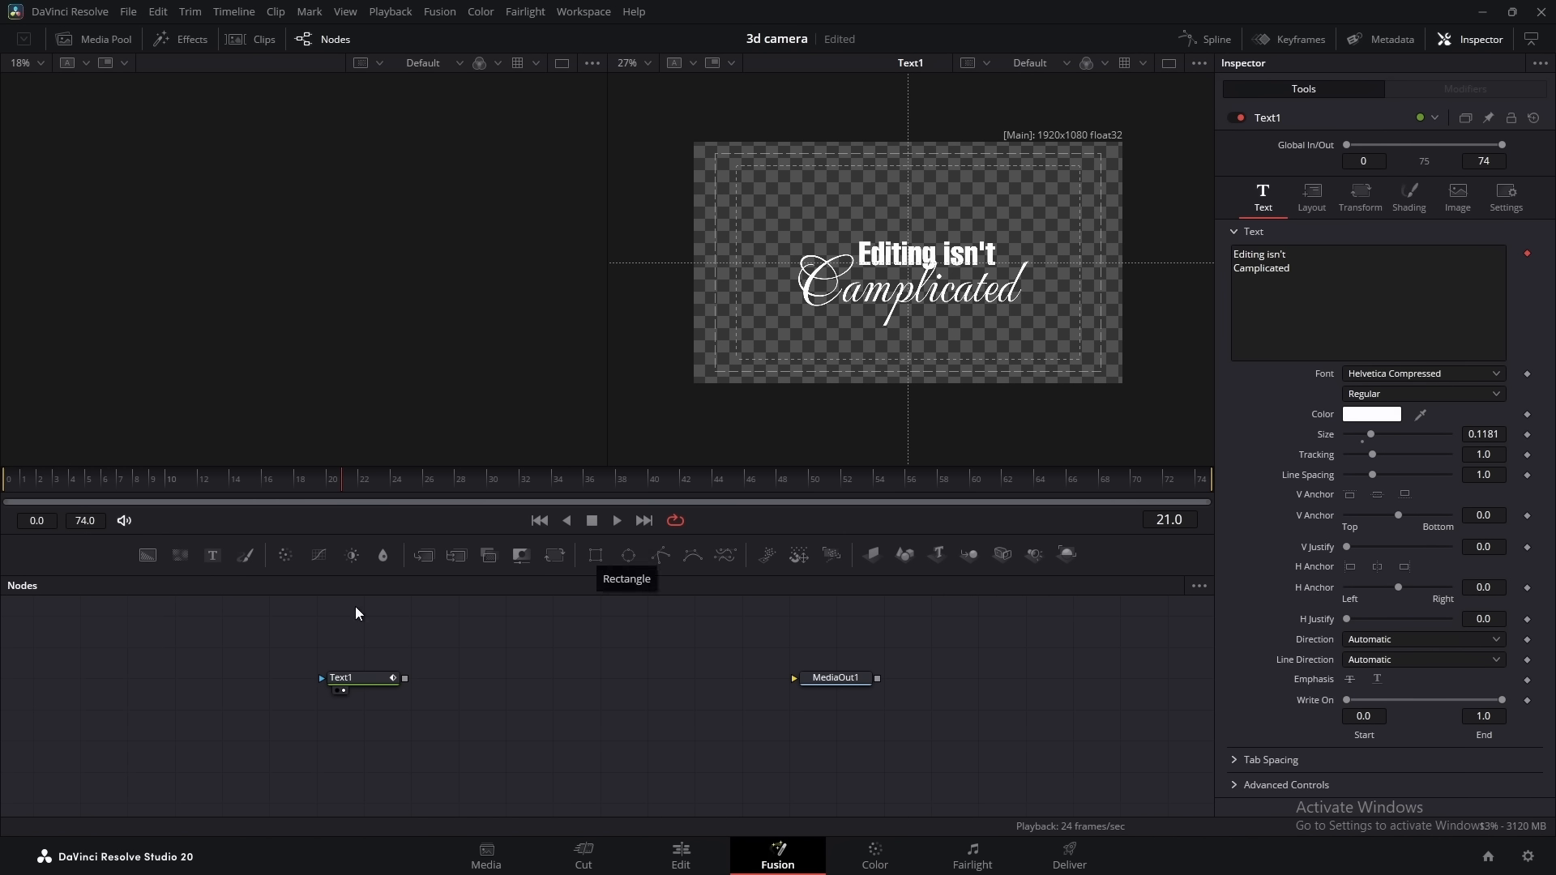
{"action": "left_click_drag", "start_coordinate": [172, 559], "coordinate": [404, 647]}
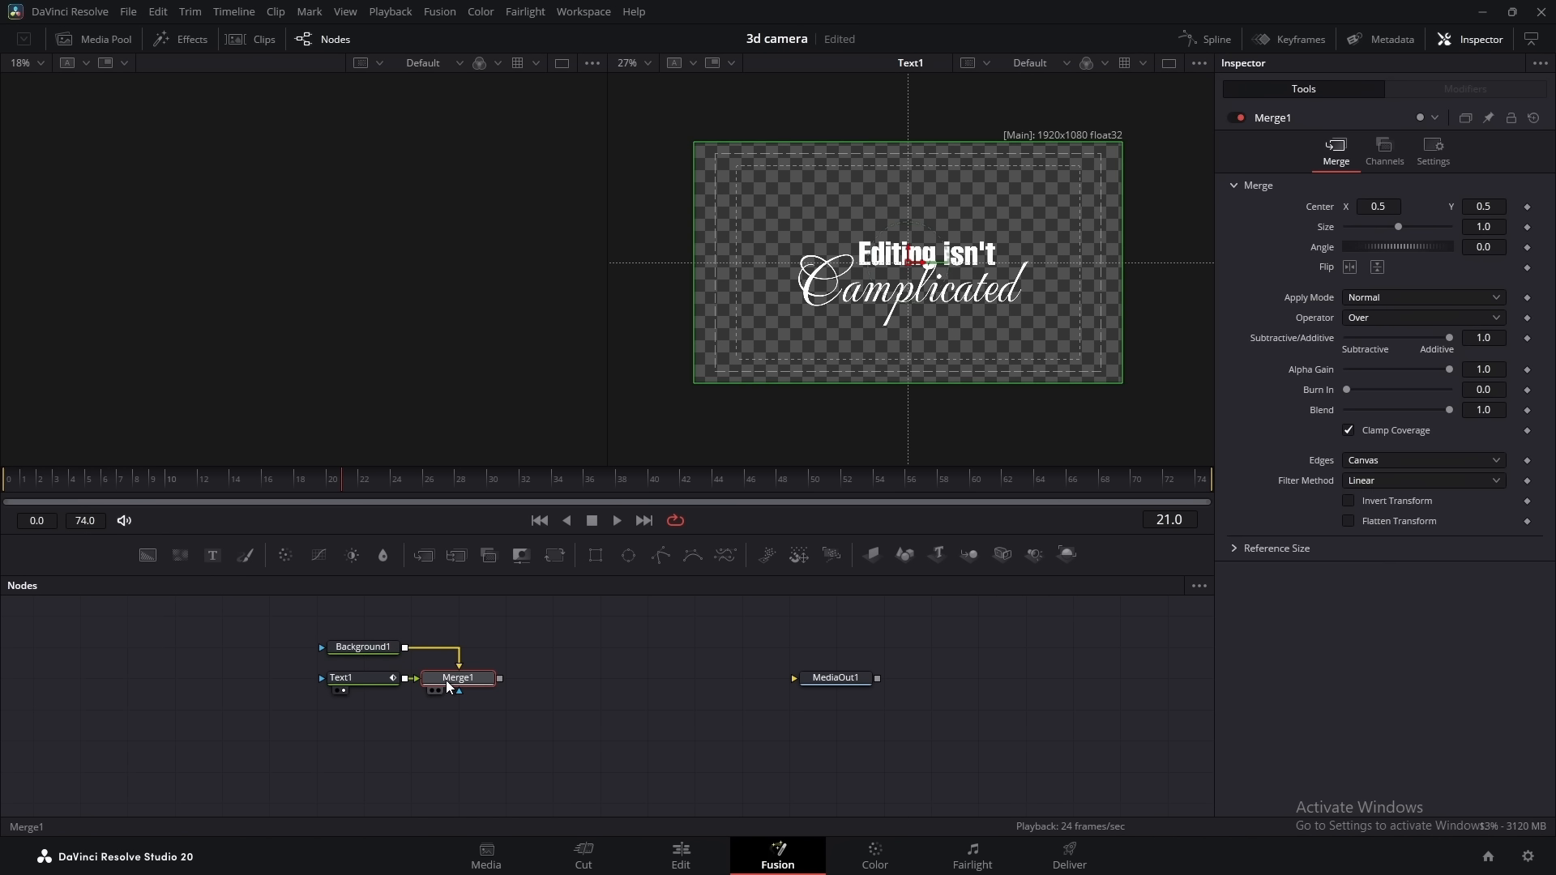
{"action": "left_click", "coordinate": [358, 648]}
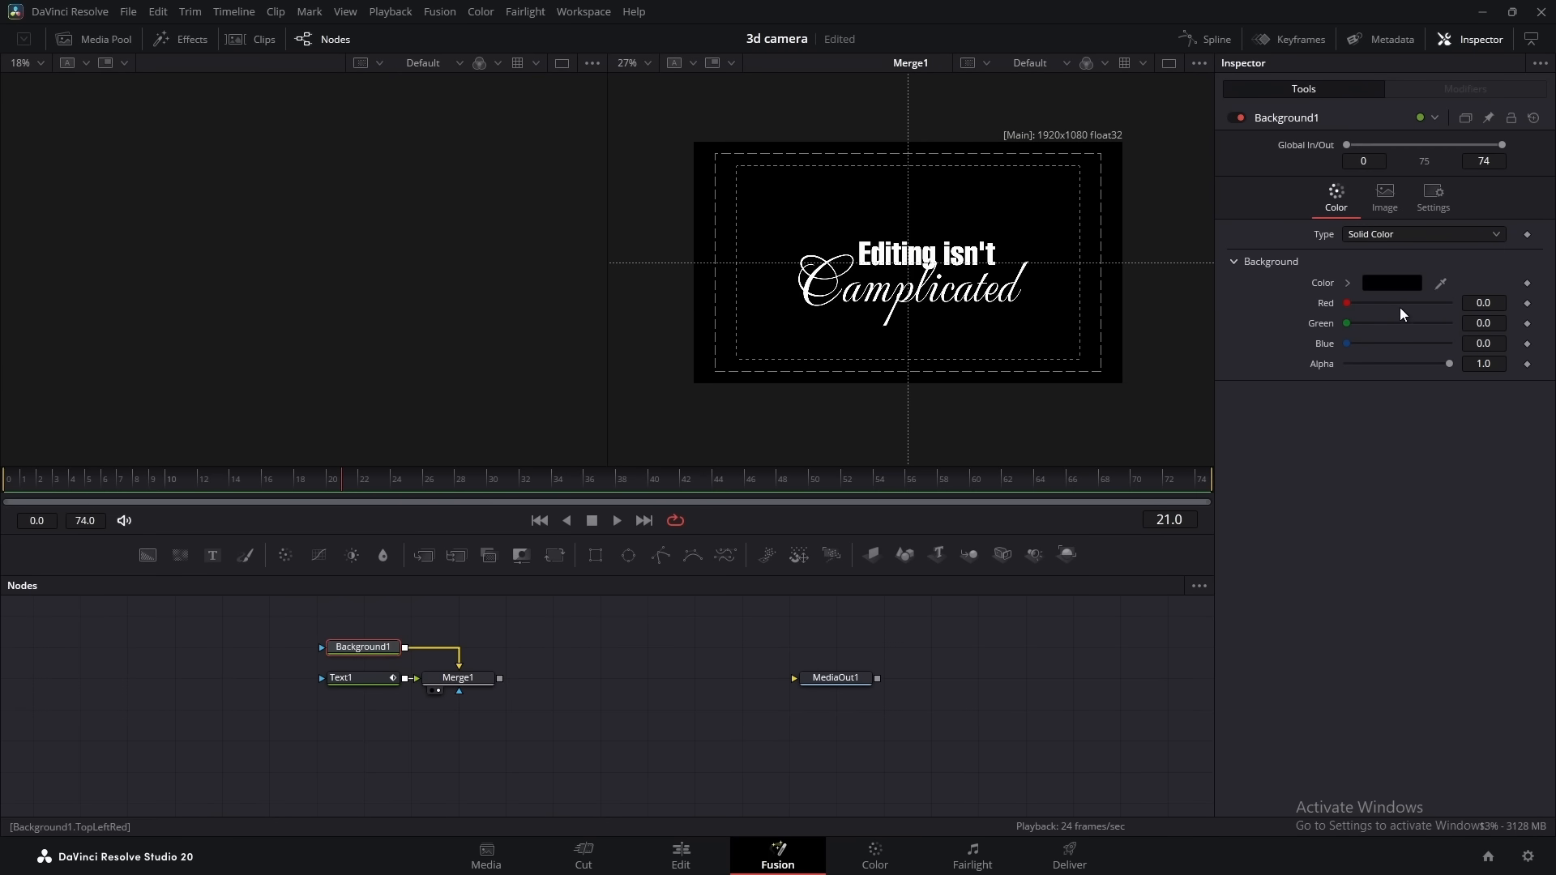
{"action": "left_click", "coordinate": [1392, 283]}
{"action": "left_click", "coordinate": [701, 372]}
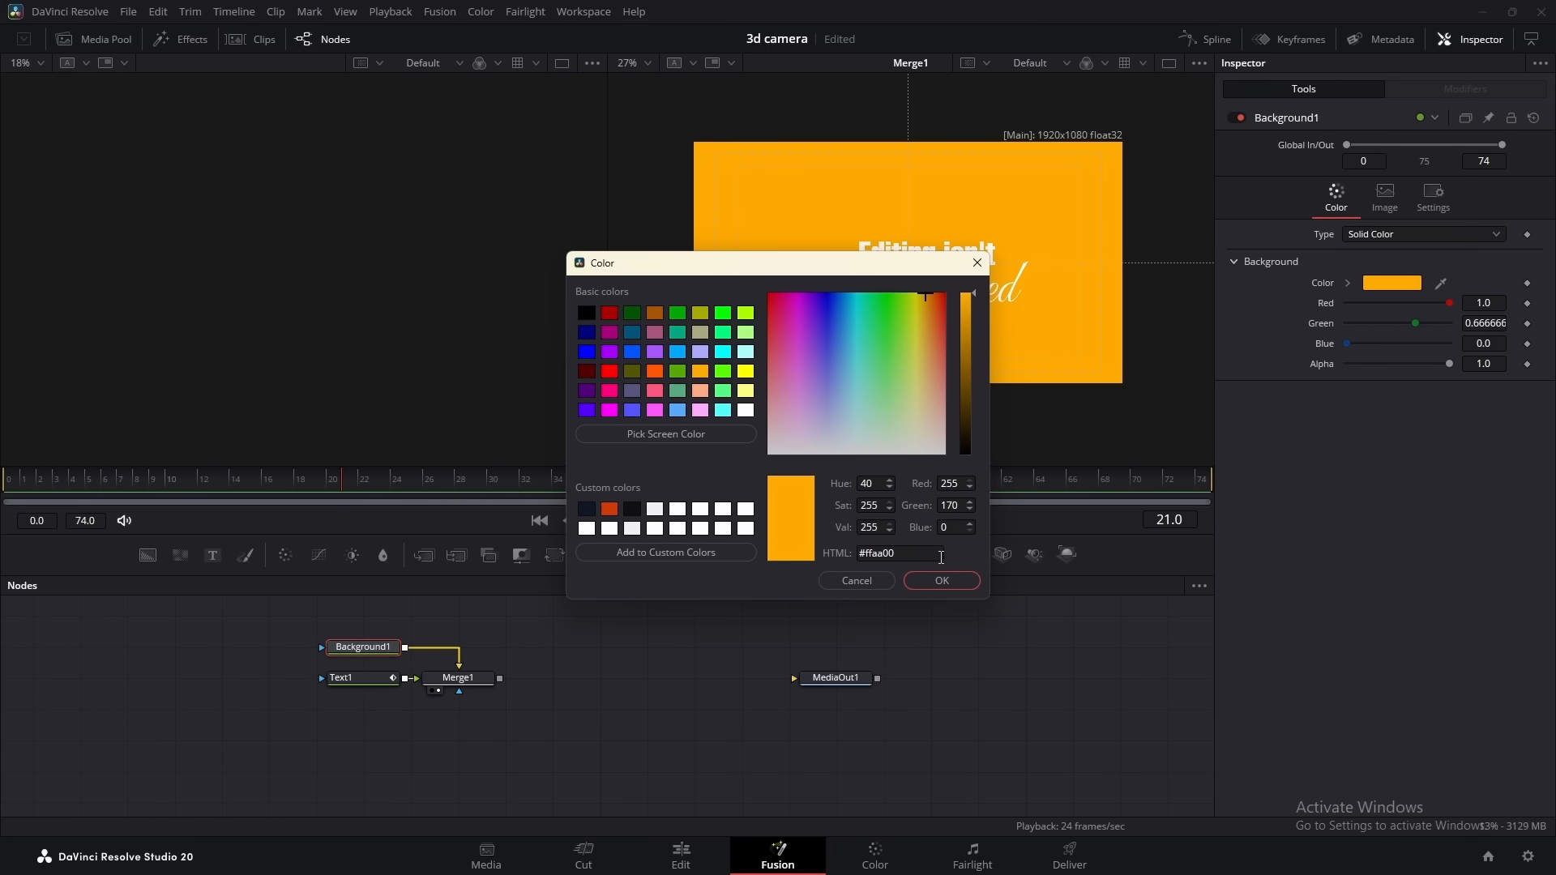
{"action": "left_click", "coordinate": [934, 577]}
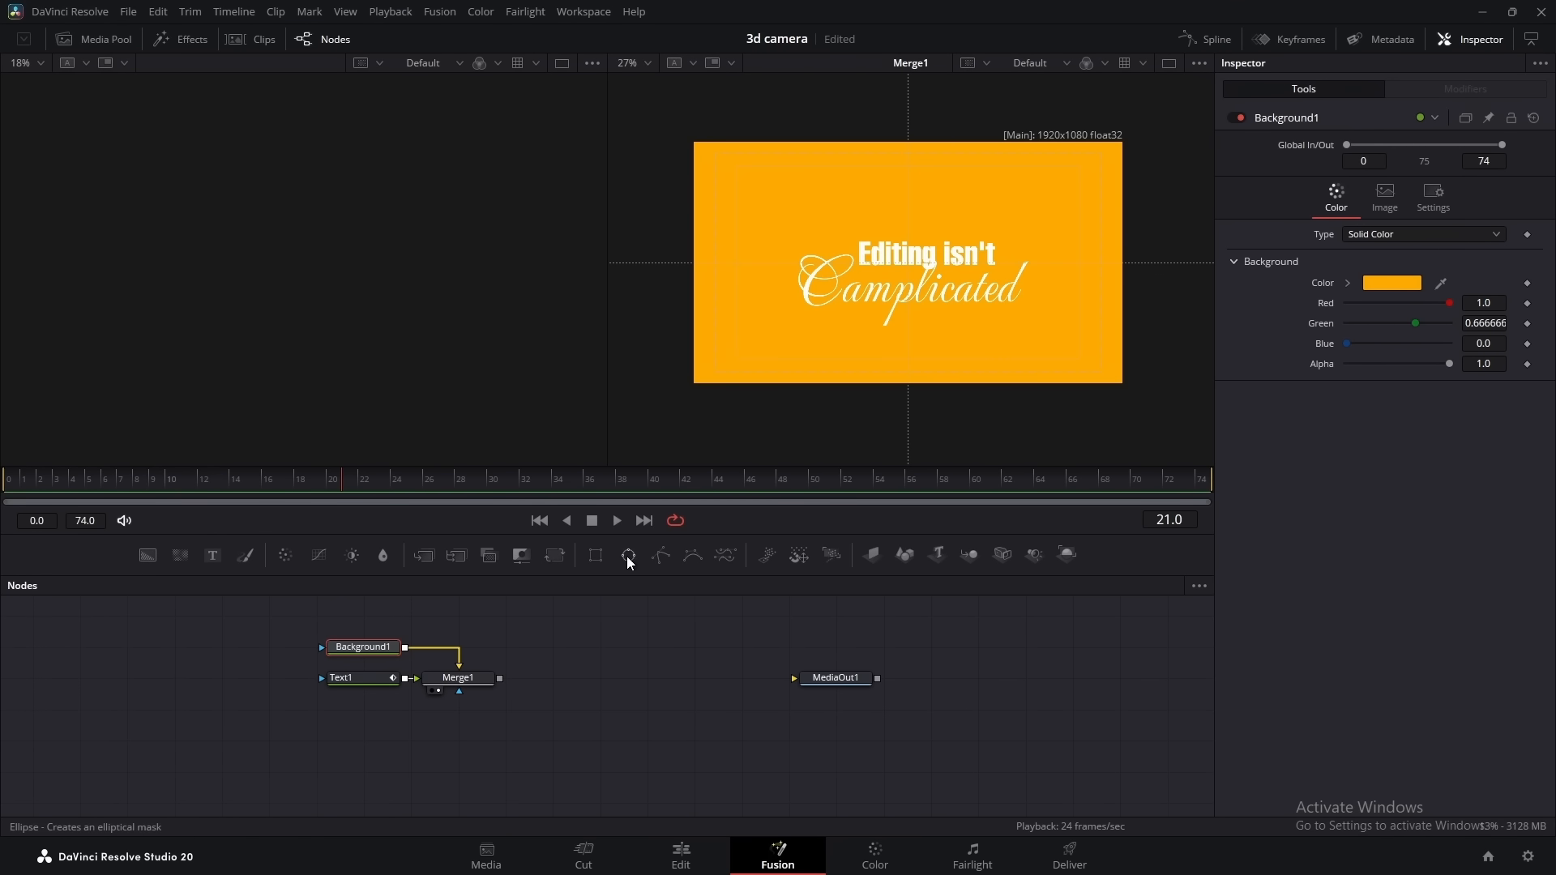
Mask the background with a rectangle about 0.795 wide and 0.05 high, centered at Y about 0.396, behind the script word
{"action": "left_click", "coordinate": [596, 556]}
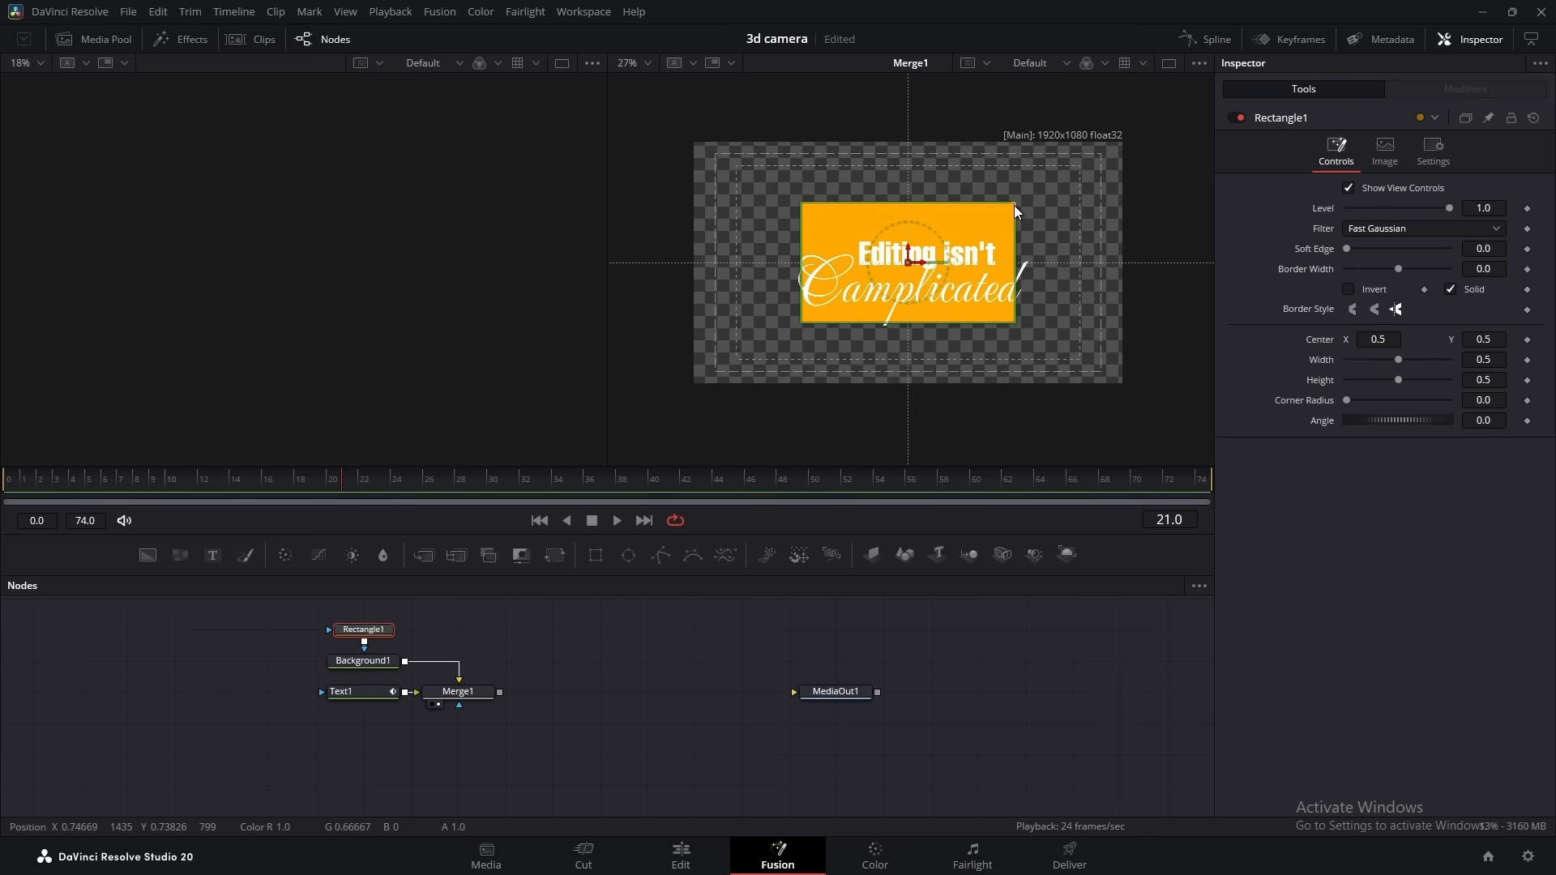
{"action": "left_click_drag", "start_coordinate": [1014, 205], "coordinate": [1078, 259]}
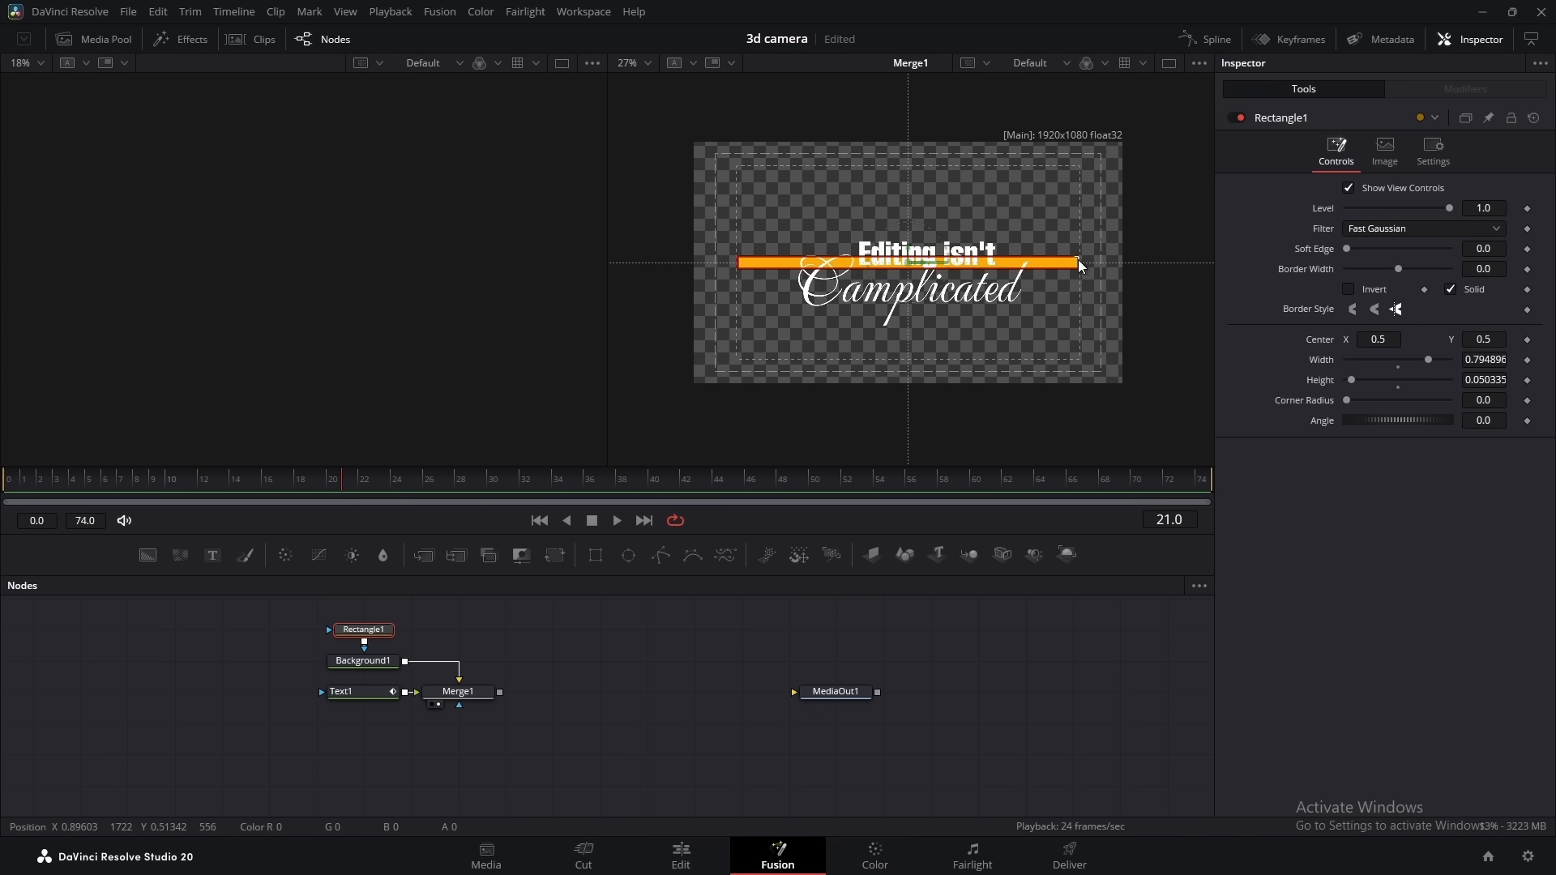
{"action": "left_click_drag", "start_coordinate": [907, 260], "coordinate": [908, 274]}
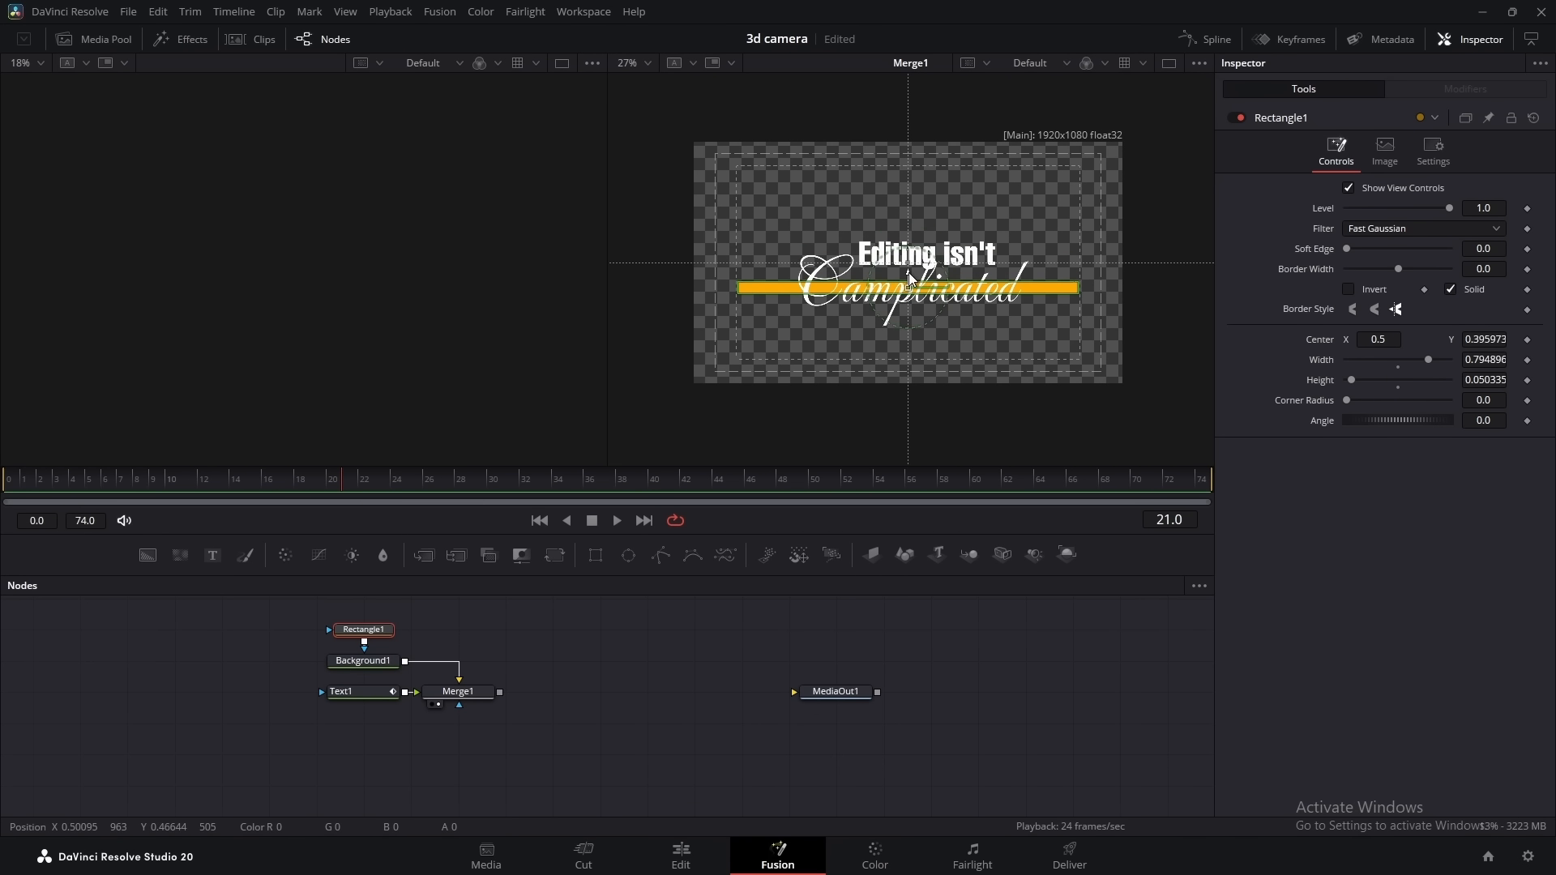
Paste a second rectangle mask feeding Rectangle1 and widen it to about 0.629, centered at X about 0.574
{"action": "key", "text": "ctrl+v"}
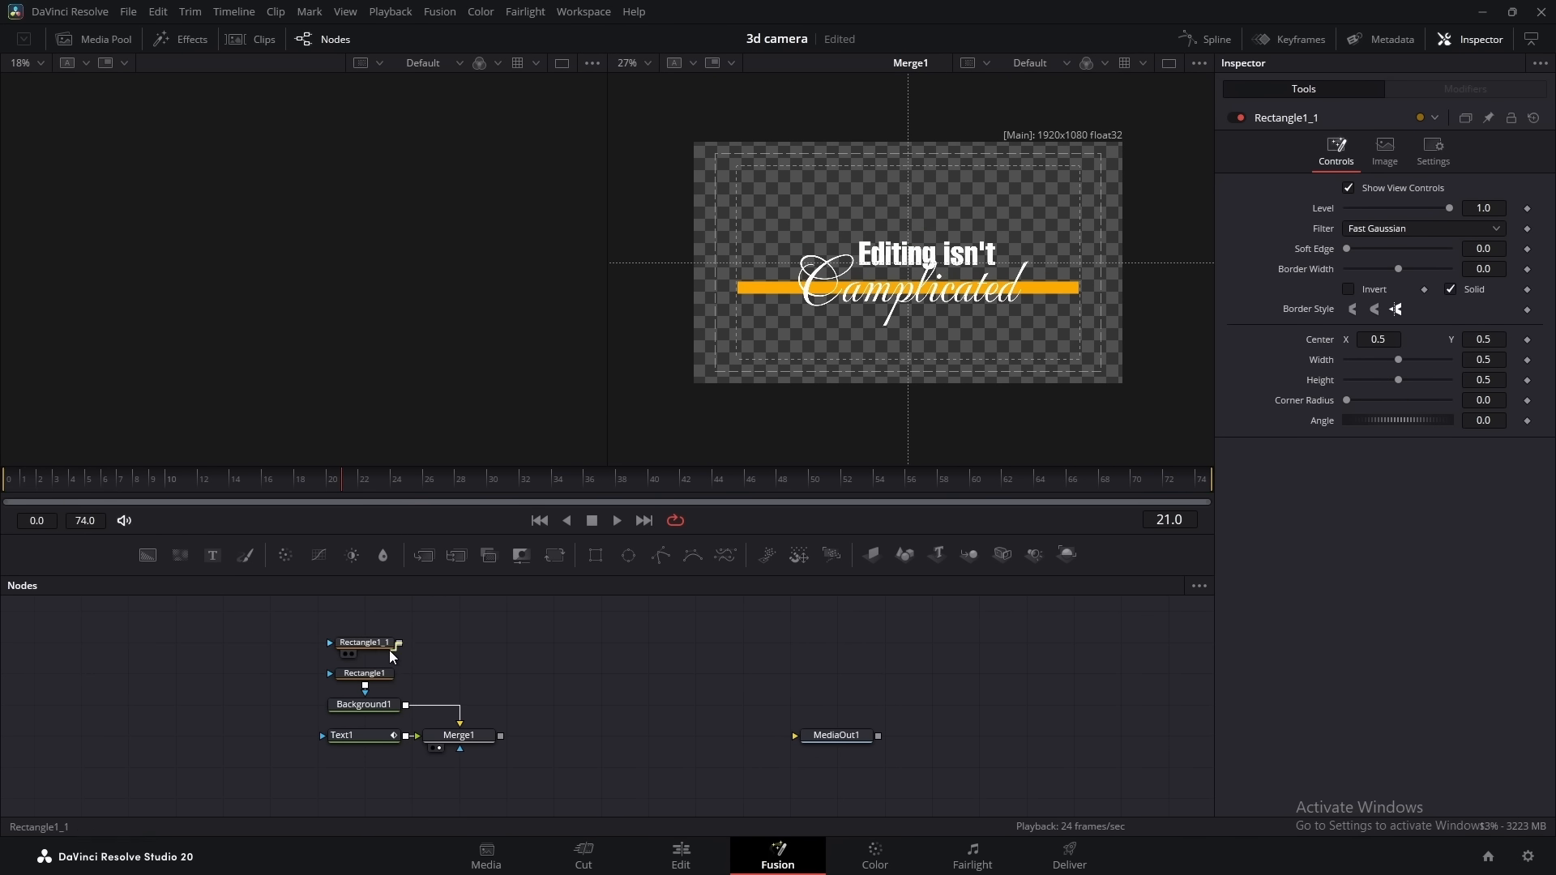
{"action": "left_click", "coordinate": [377, 645]}
{"action": "left_click_drag", "start_coordinate": [1015, 248], "coordinate": [1037, 246]}
{"action": "left_click_drag", "start_coordinate": [925, 265], "coordinate": [951, 266]}
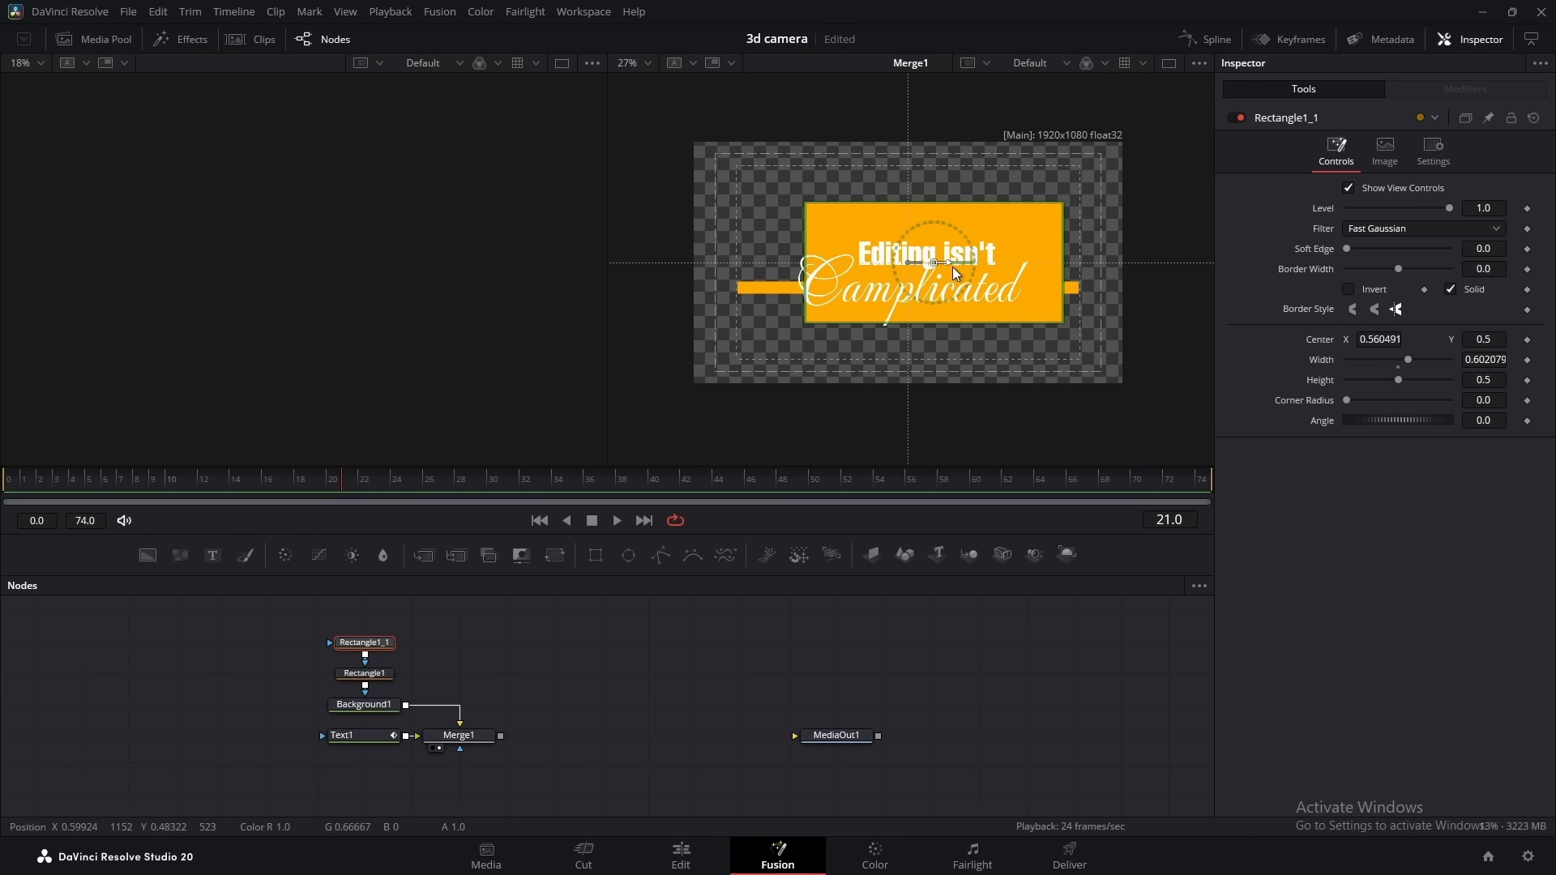
{"action": "left_click_drag", "start_coordinate": [1062, 257], "coordinate": [1068, 255]}
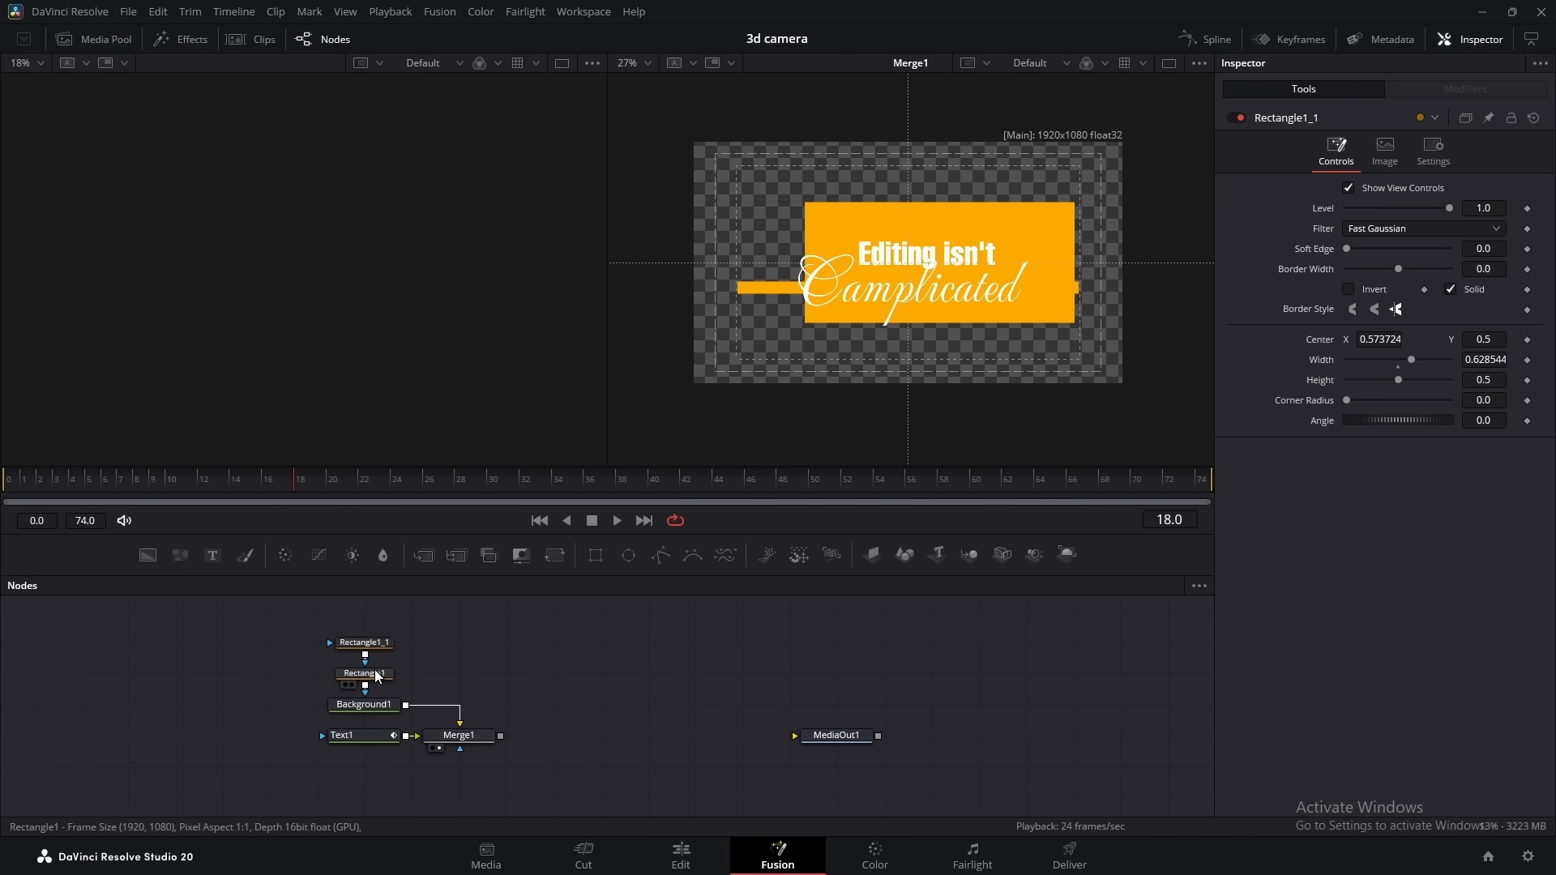
Set the paint mode of Rectangle1 to Minimum
{"action": "left_click", "coordinate": [376, 675]}
{"action": "left_click", "coordinate": [1368, 285]}
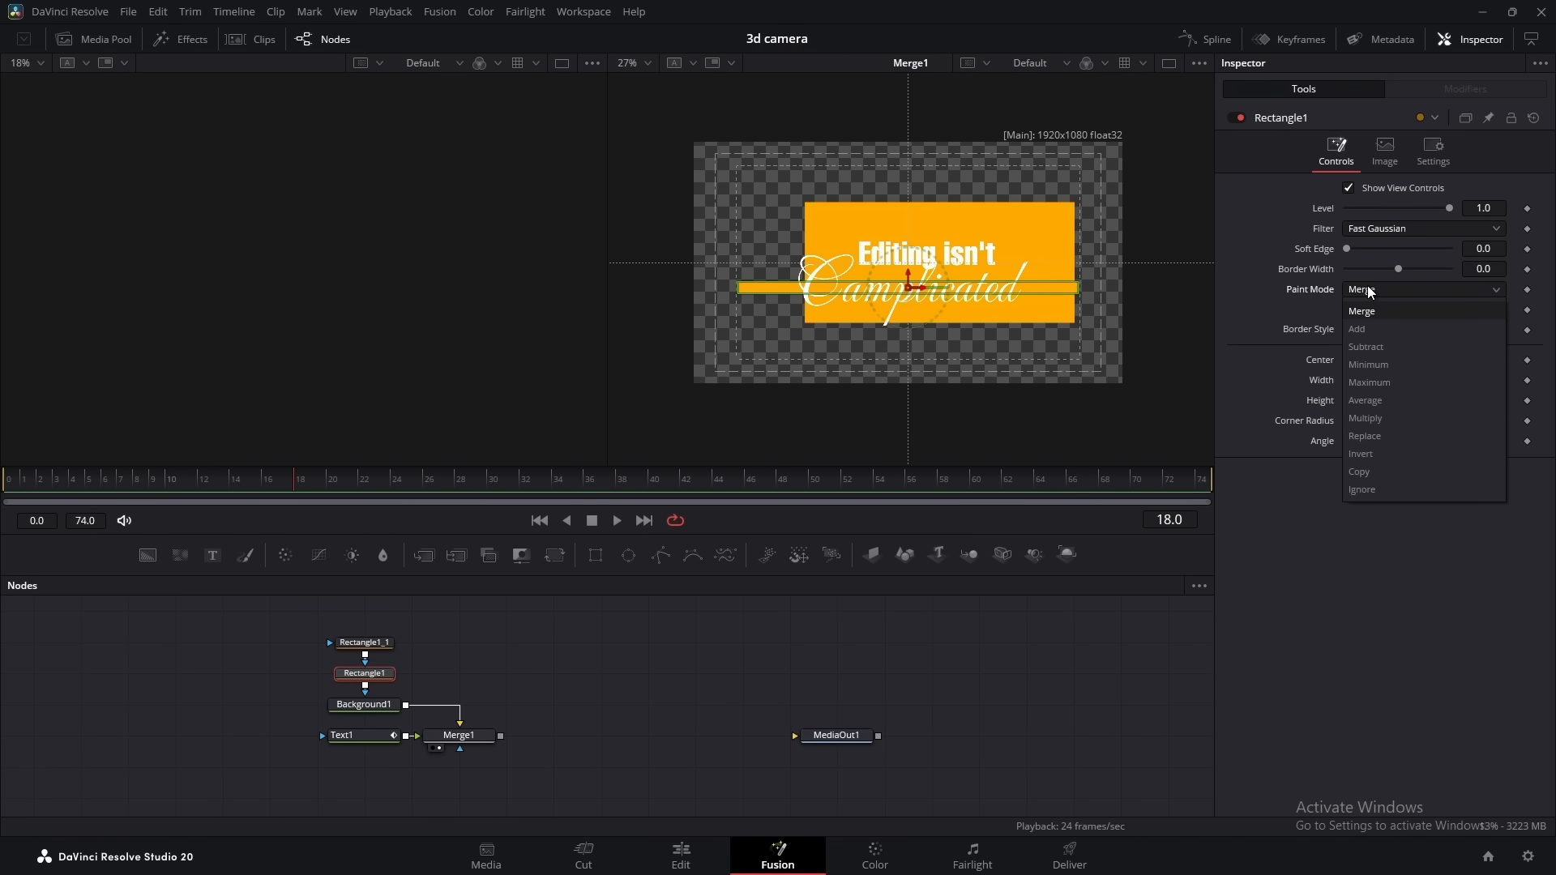
{"action": "left_click", "coordinate": [1369, 362]}
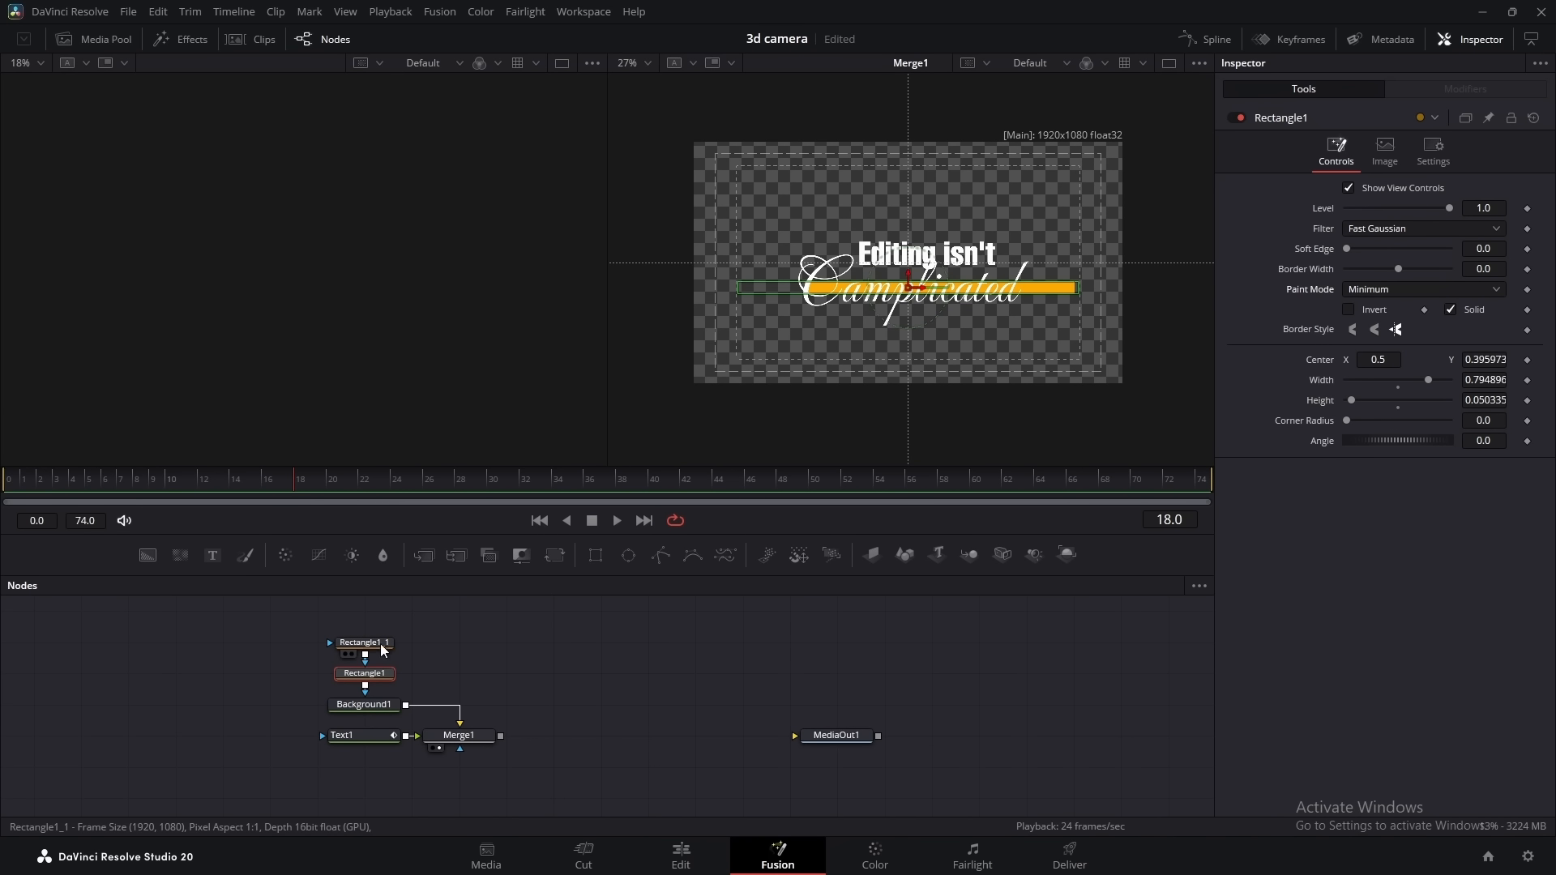
Keyframe the center of Rectangle1_1 at frame 24, then at frame 0 with X at about -0.216, so the bar wipes in
{"action": "left_click", "coordinate": [364, 643]}
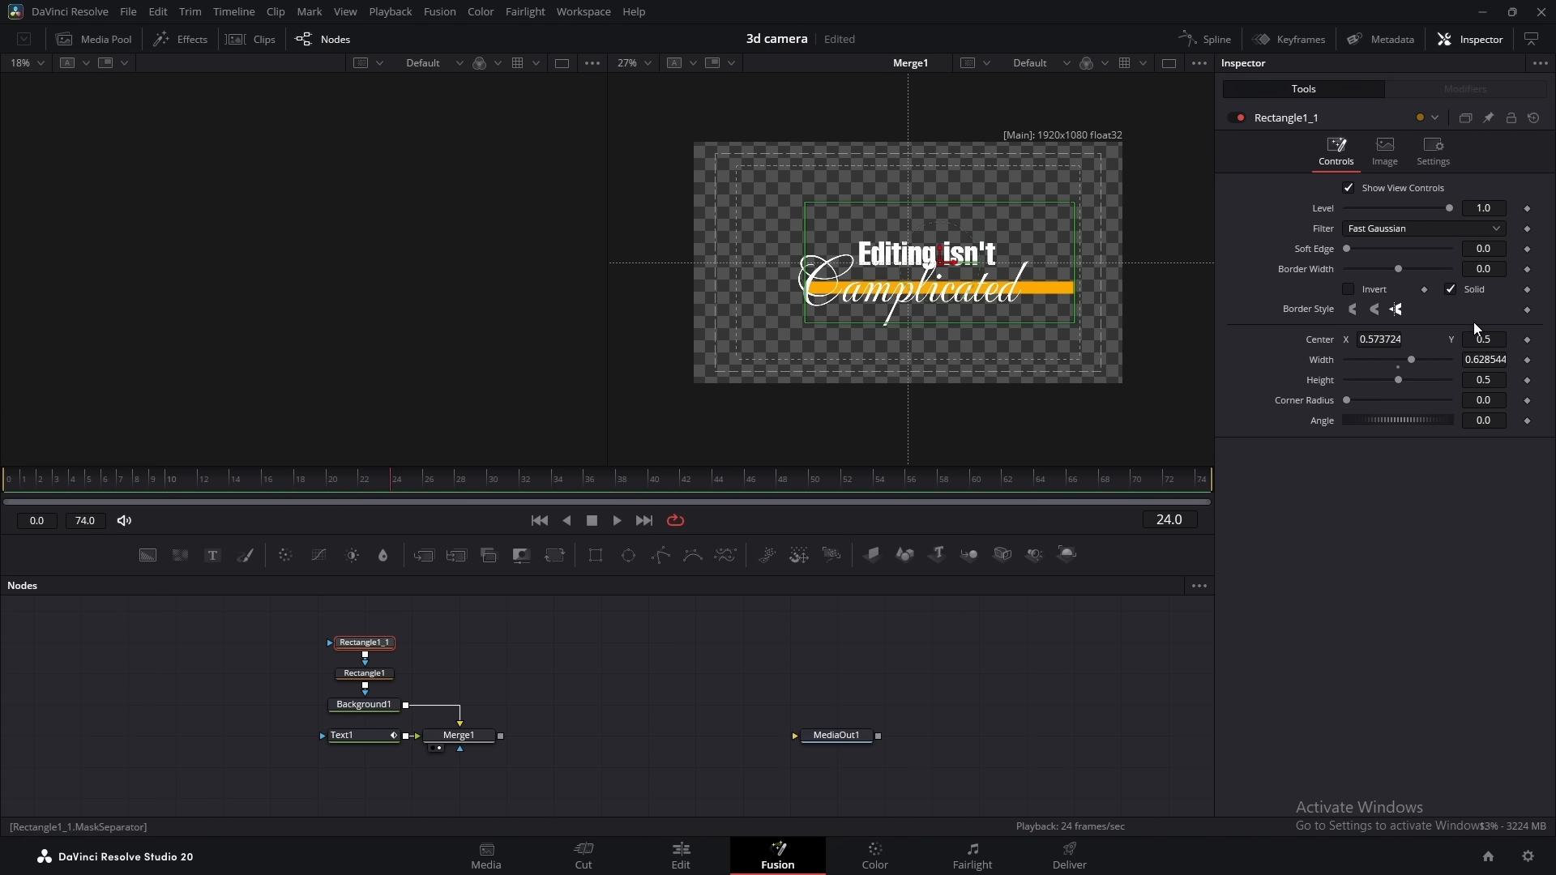
{"action": "left_click", "coordinate": [1527, 339]}
{"action": "key", "text": "Home"}
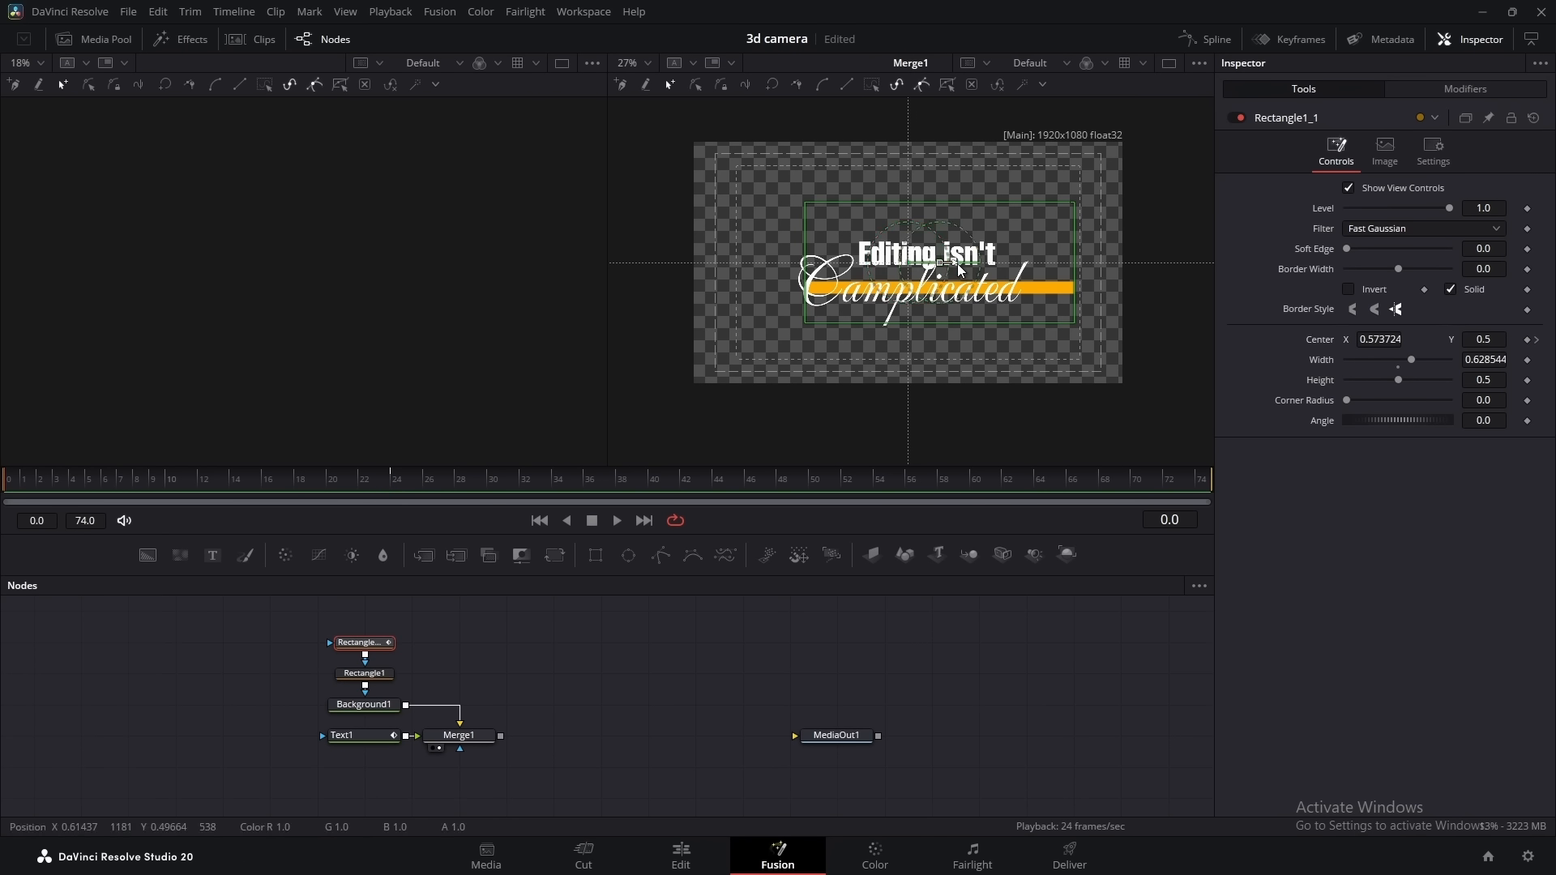
{"action": "left_click_drag", "start_coordinate": [959, 269], "coordinate": [619, 278]}
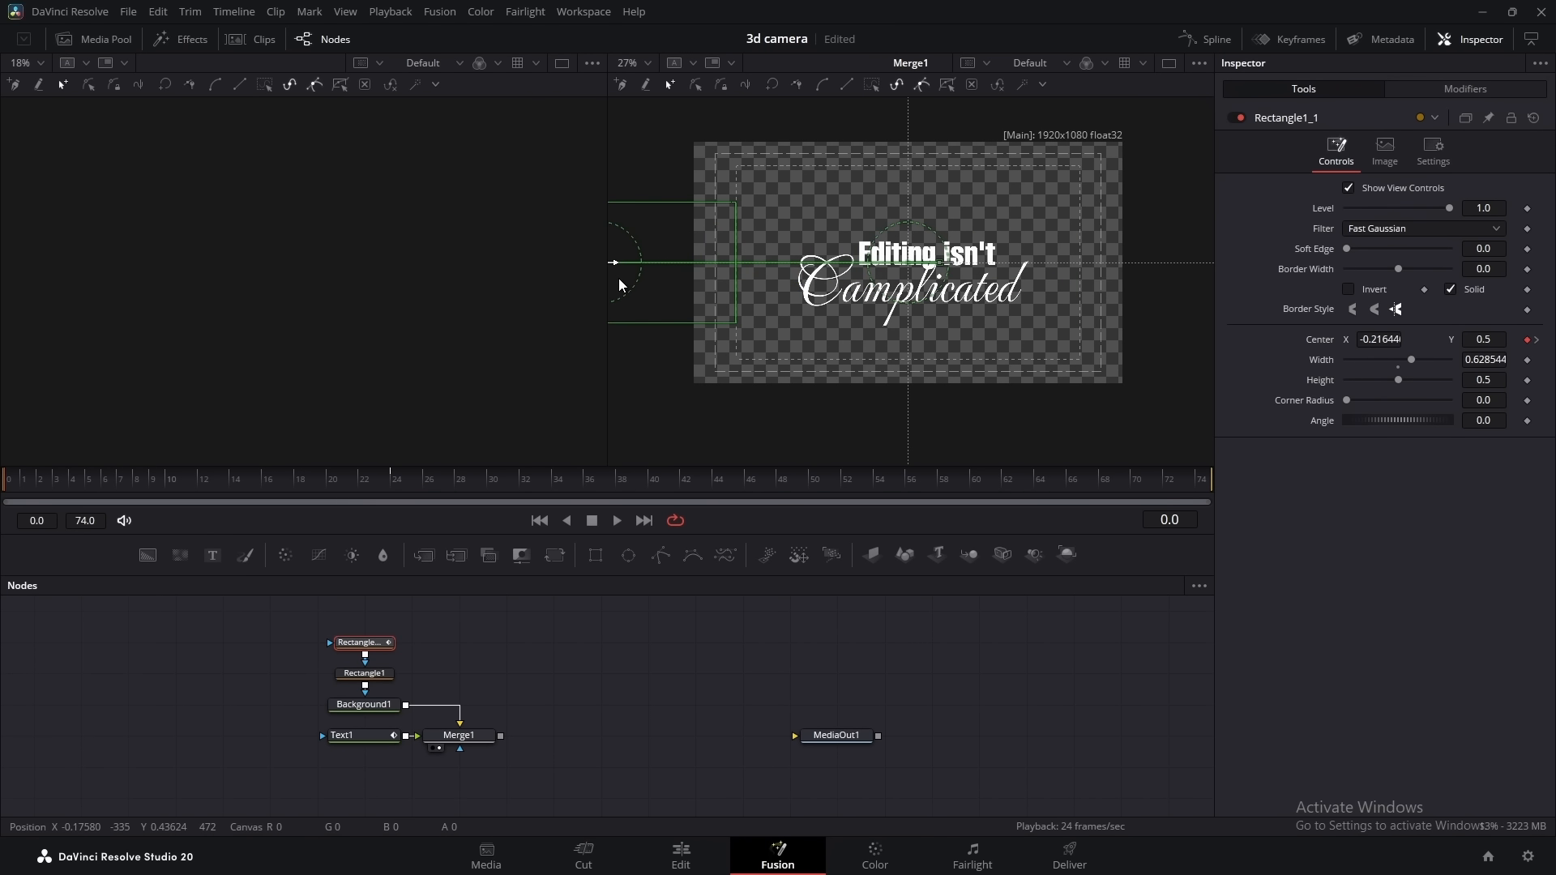
Smooth the Displacement curve of Rectangle1_1 and reshape its handles for a fast start and slow finish, with easing about 48
{"action": "left_click", "coordinate": [1194, 45]}
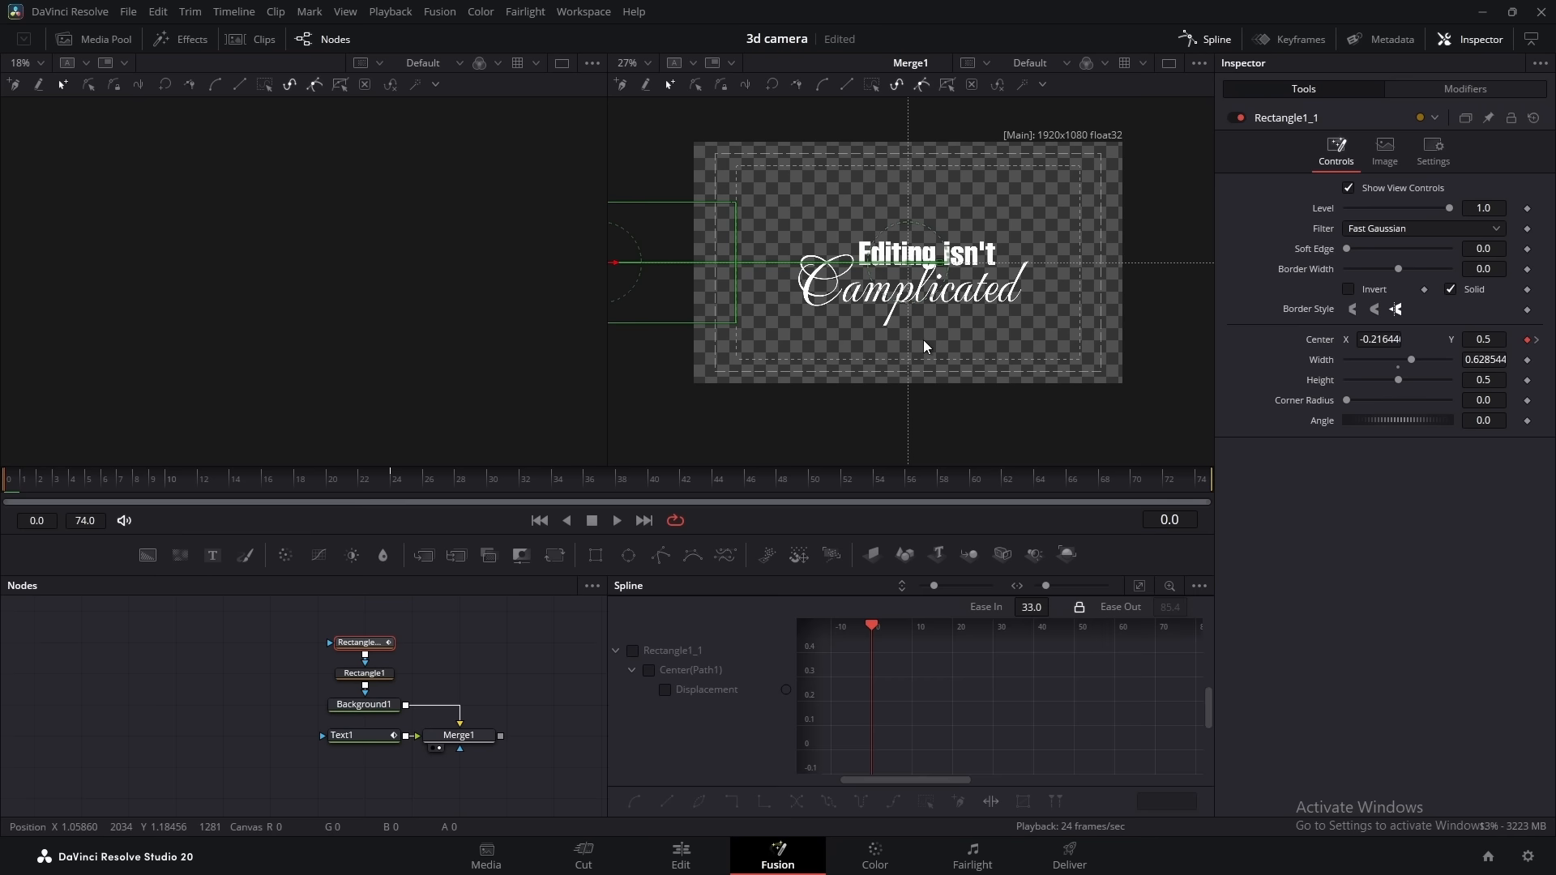
{"action": "key", "text": "s"}
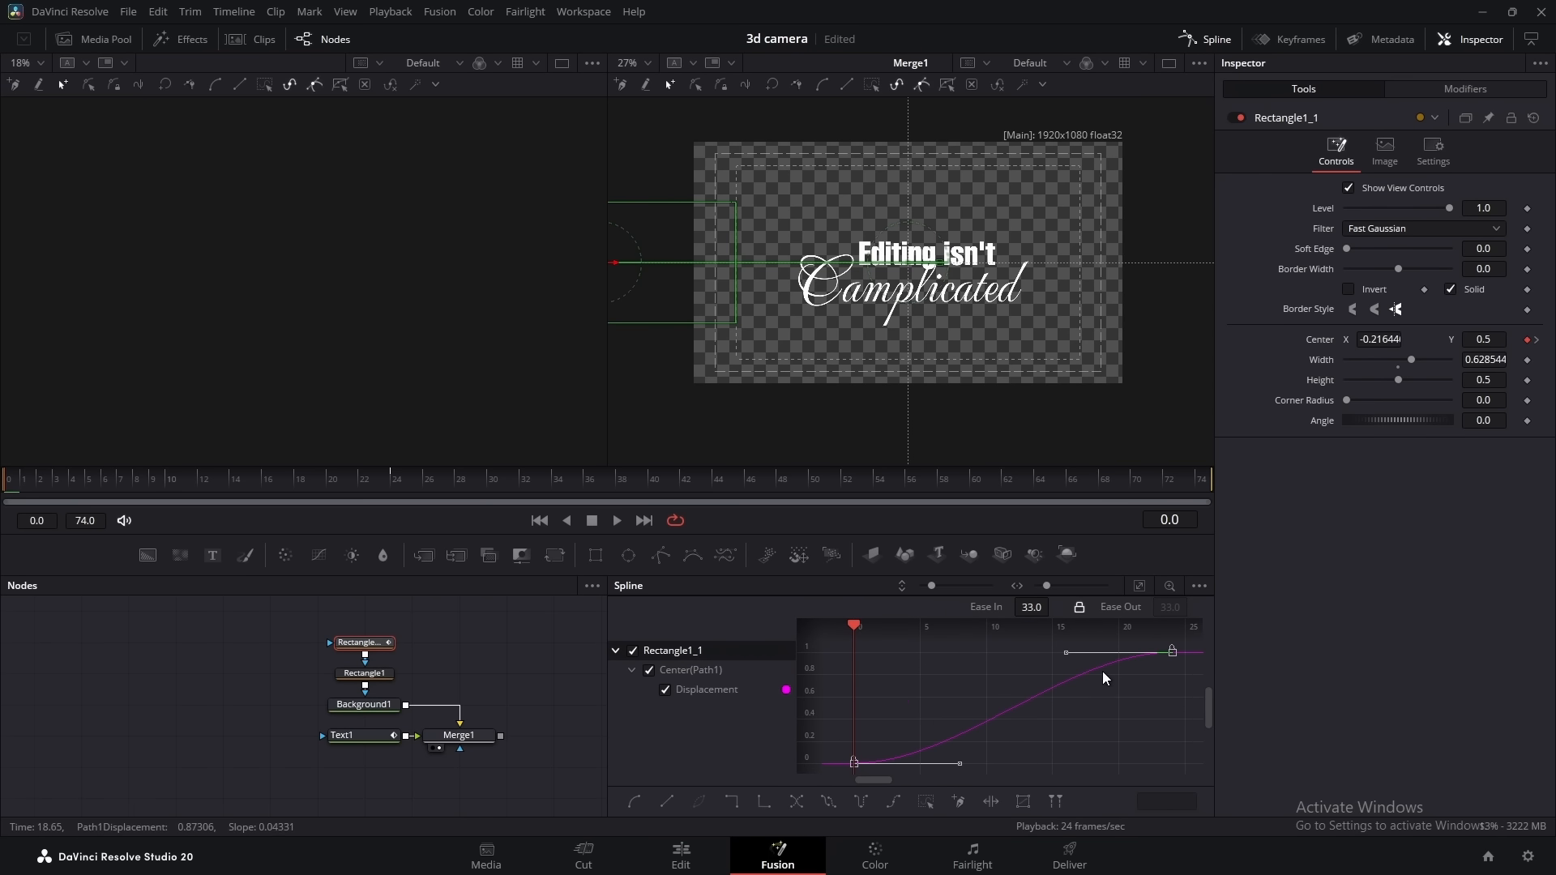
{"action": "left_click_drag", "start_coordinate": [962, 763], "coordinate": [924, 663]}
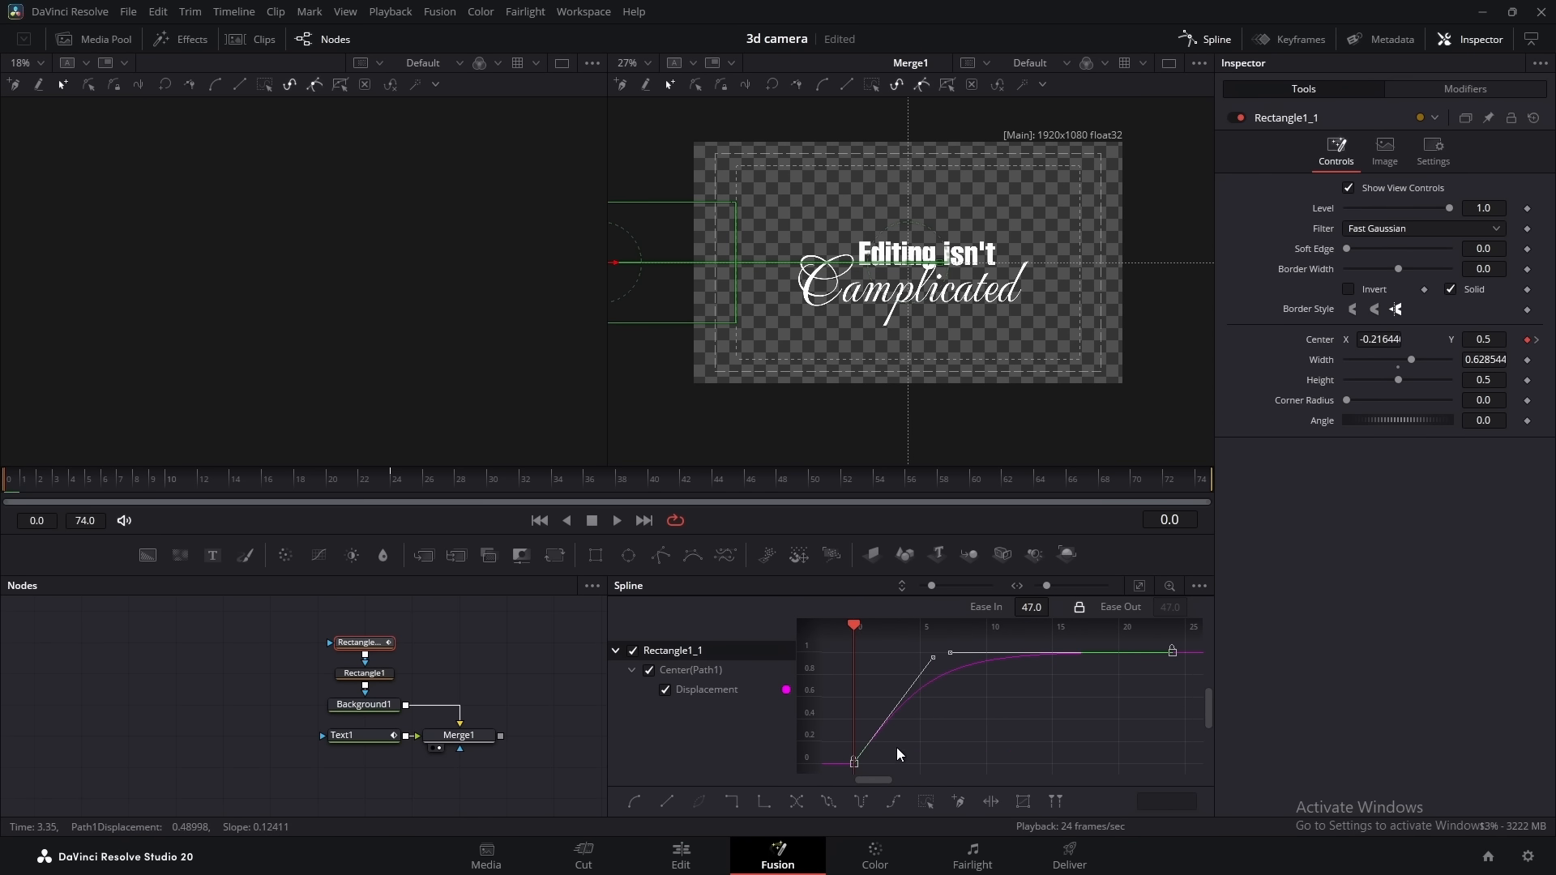
{"action": "left_click_drag", "start_coordinate": [947, 658], "coordinate": [923, 679]}
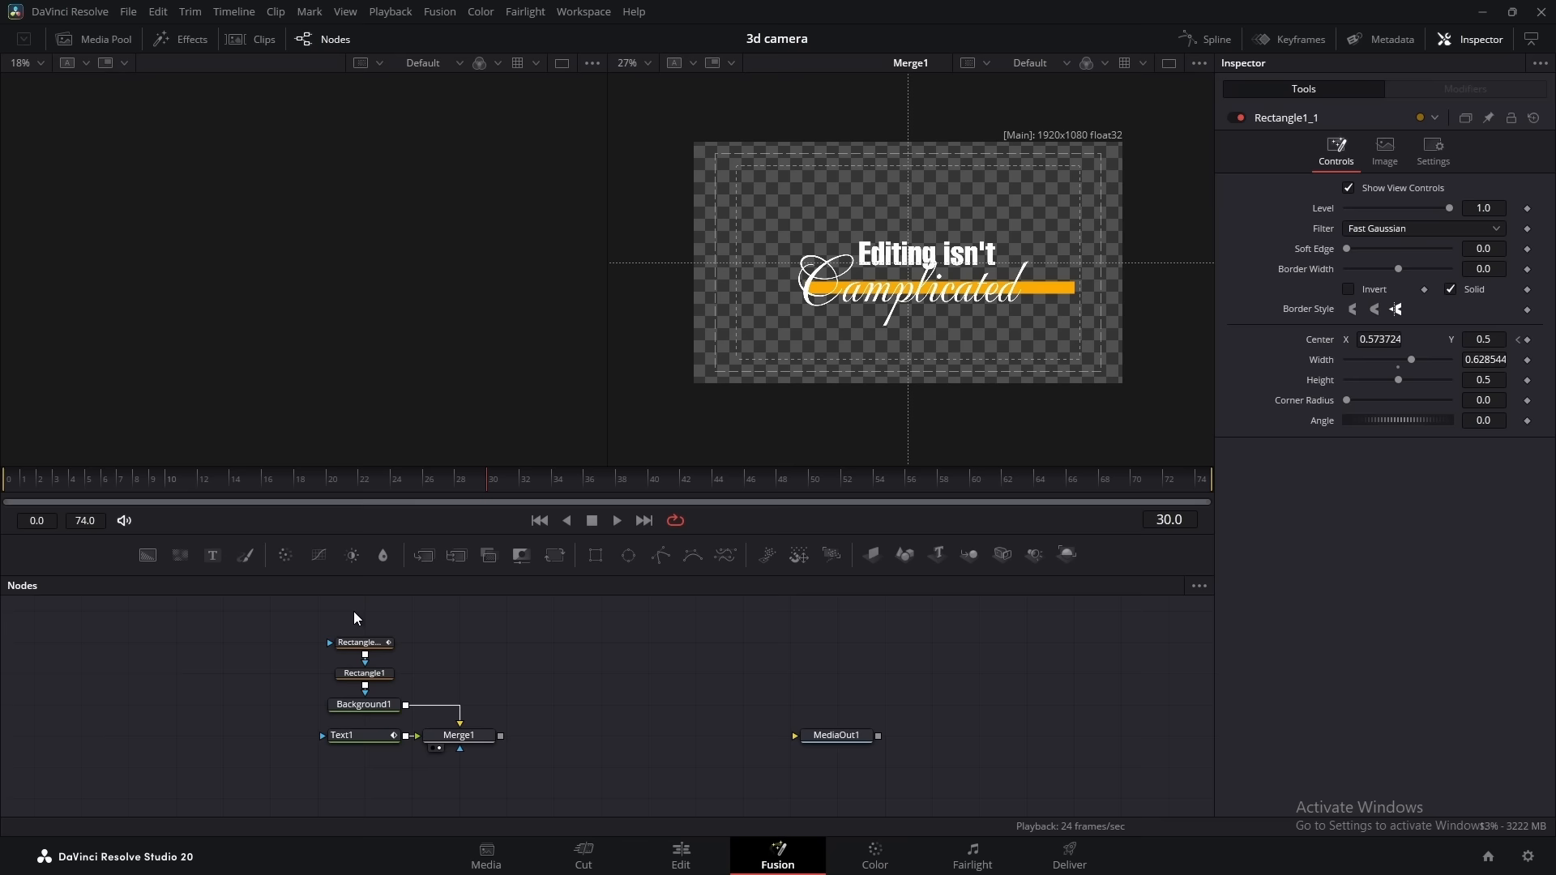
Group all the text, mask, background and merge nodes in an Underlay and rename it "text 1"
{"action": "left_click_drag", "start_coordinate": [354, 615], "coordinate": [459, 755]}
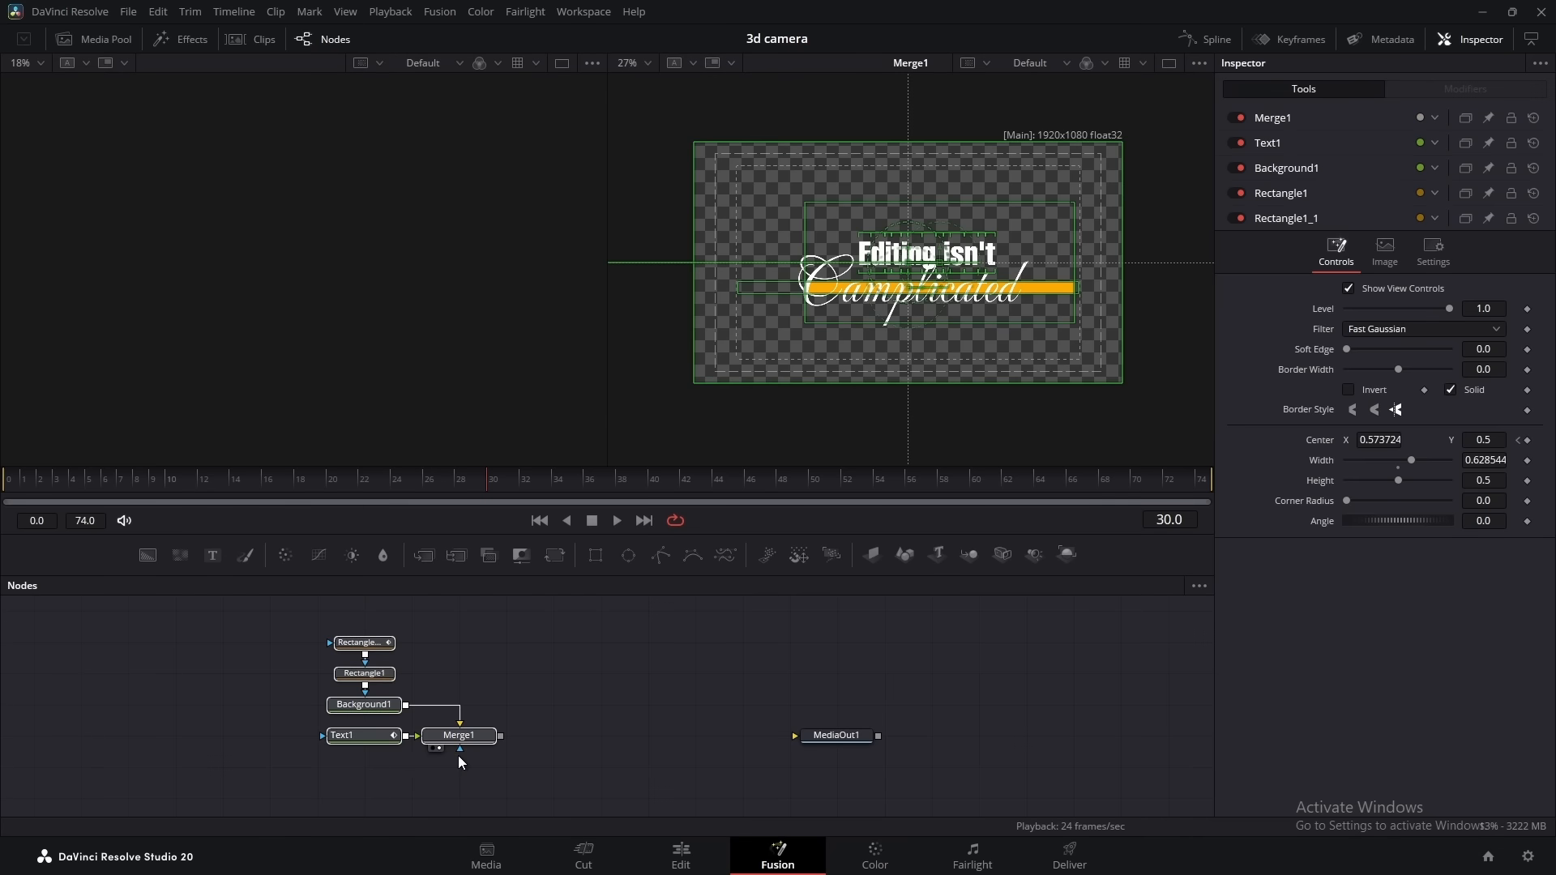
{"action": "key", "text": "shift+space"}
{"action": "type", "text": "under"}
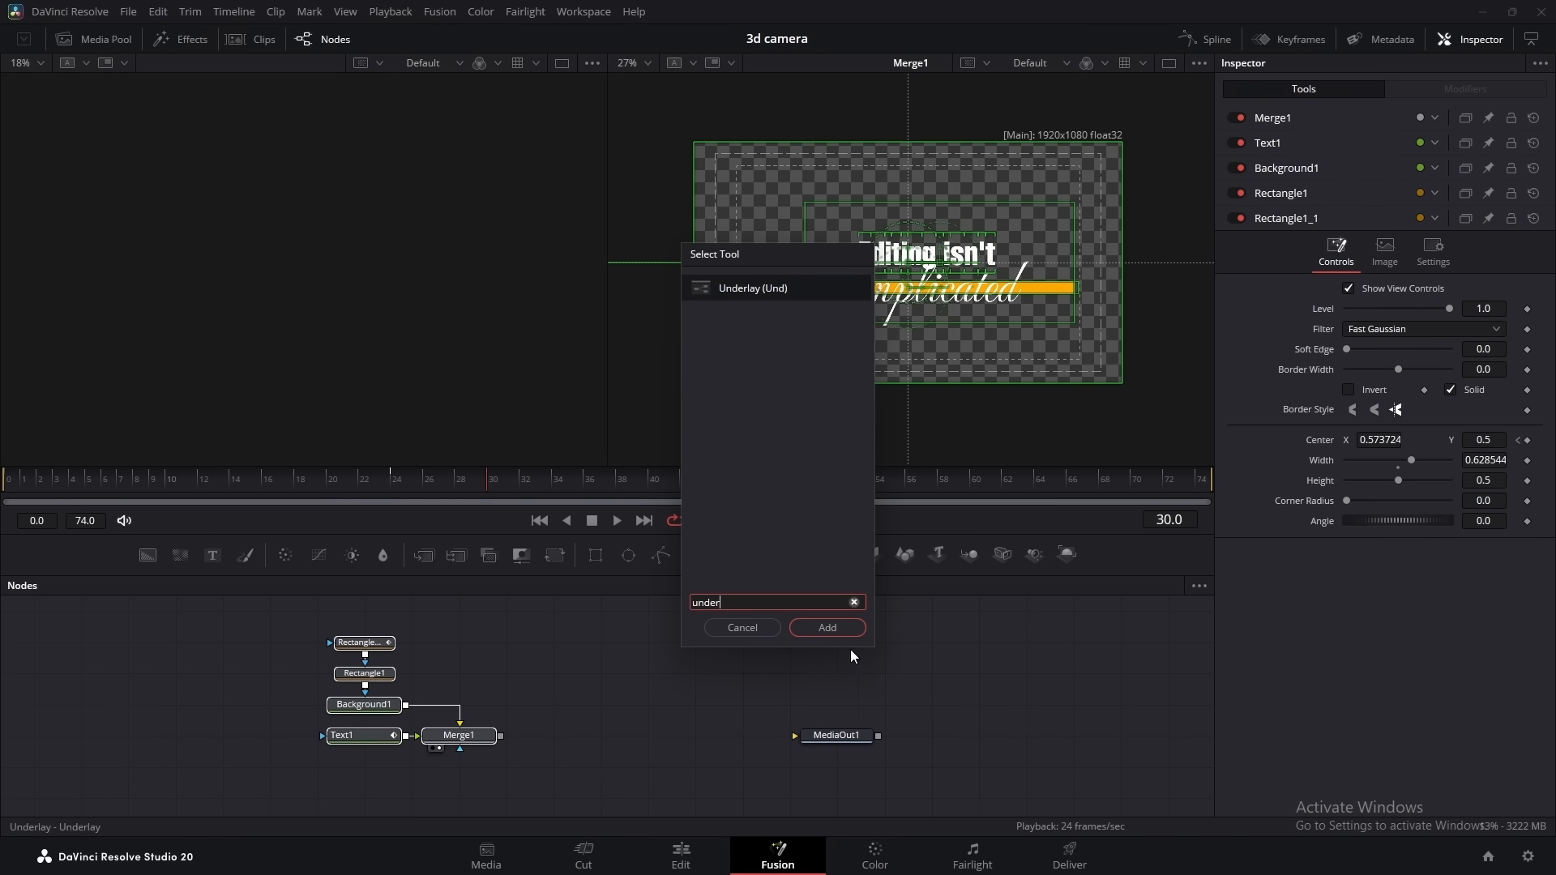
{"action": "key", "text": "Return"}
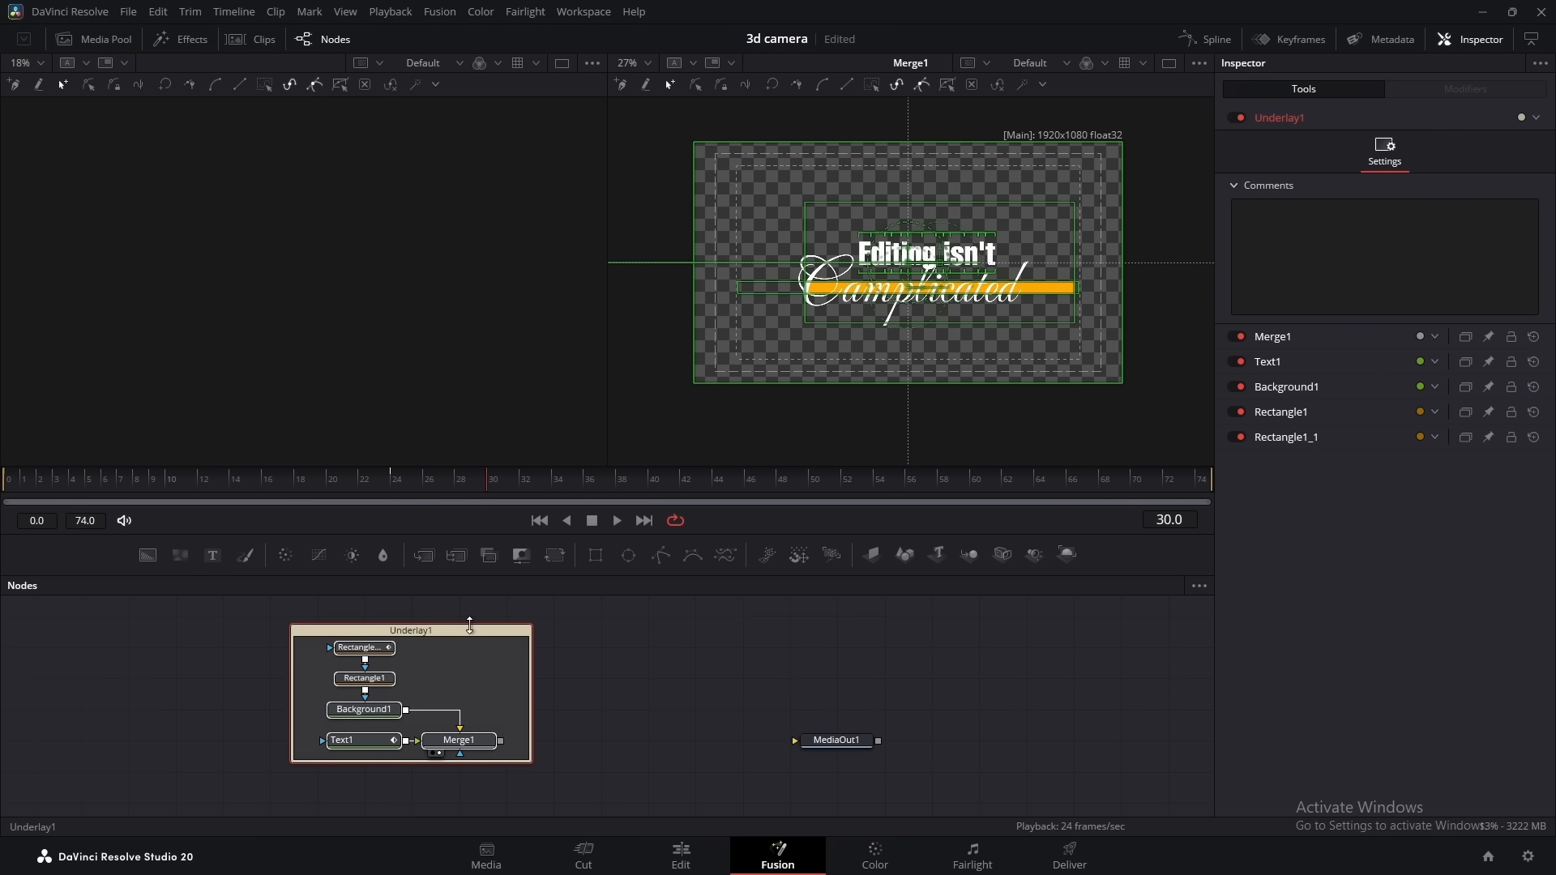
{"action": "double_click", "coordinate": [1274, 116]}
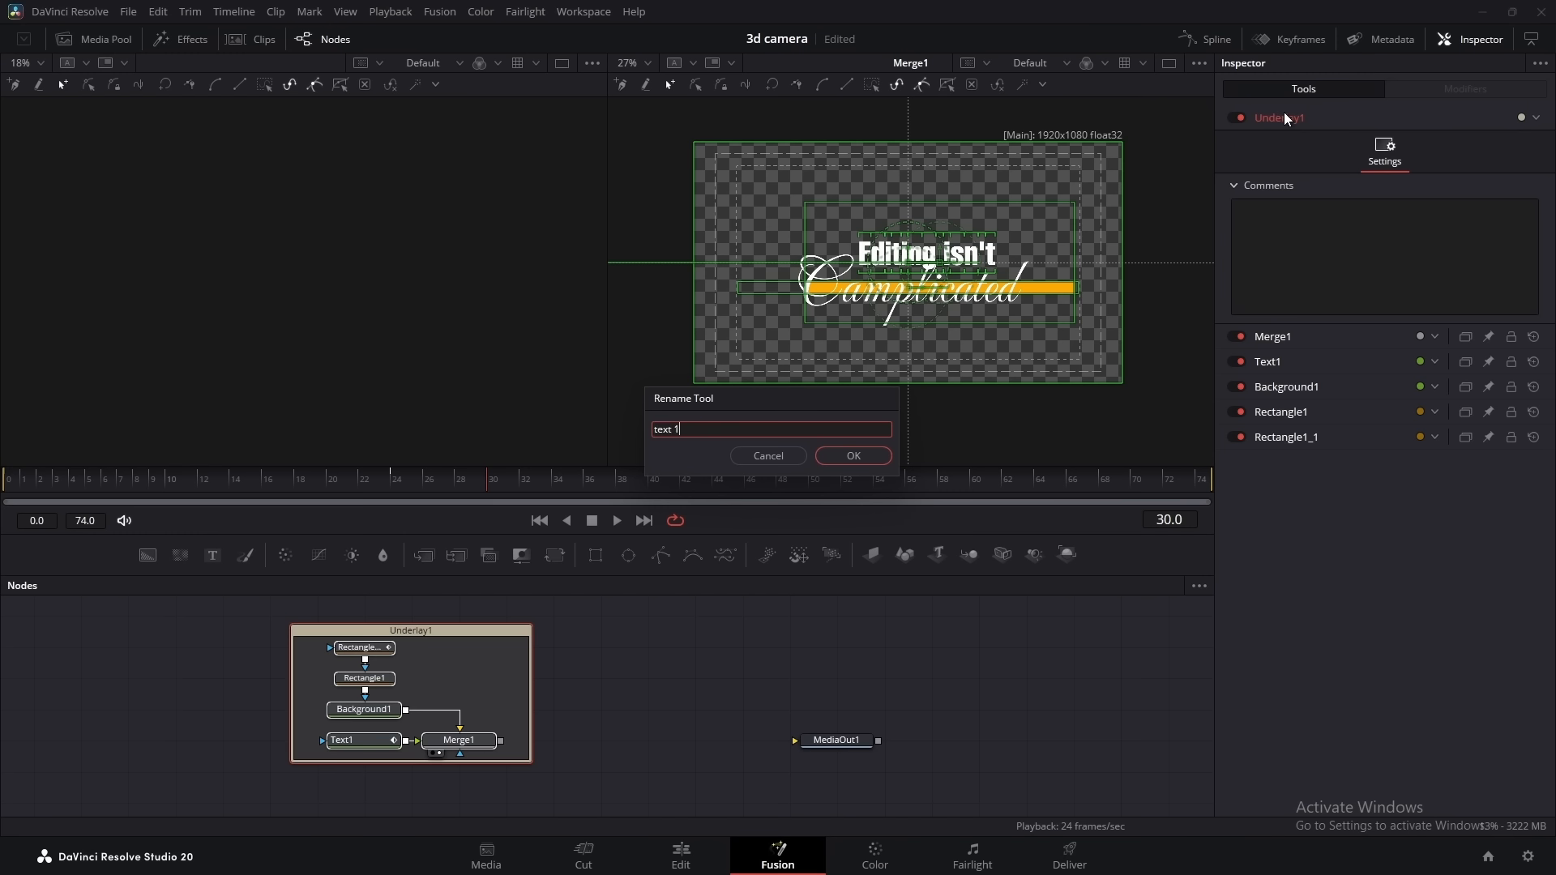
{"action": "left_click", "coordinate": [869, 457]}
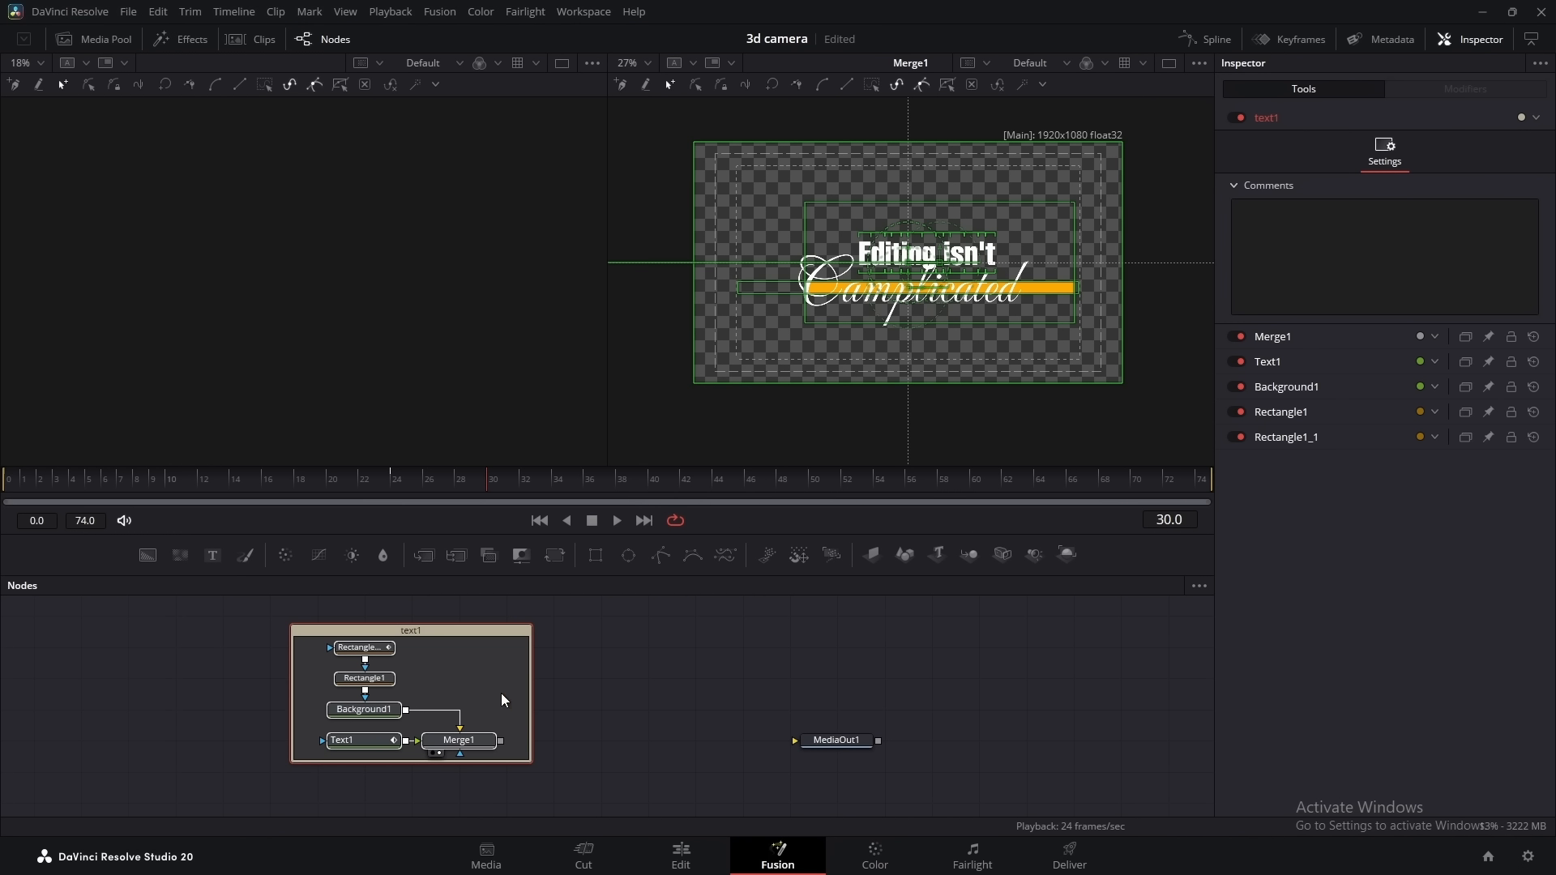
Build a 3D chain from Merge1 with an Image Plane 3D, Camera 3D, Merge 3D and Renderer 3D, and place MediaOut1 after the renderer
{"action": "left_click_drag", "start_coordinate": [631, 649], "coordinate": [574, 624]}
{"action": "left_click", "coordinate": [403, 718]}
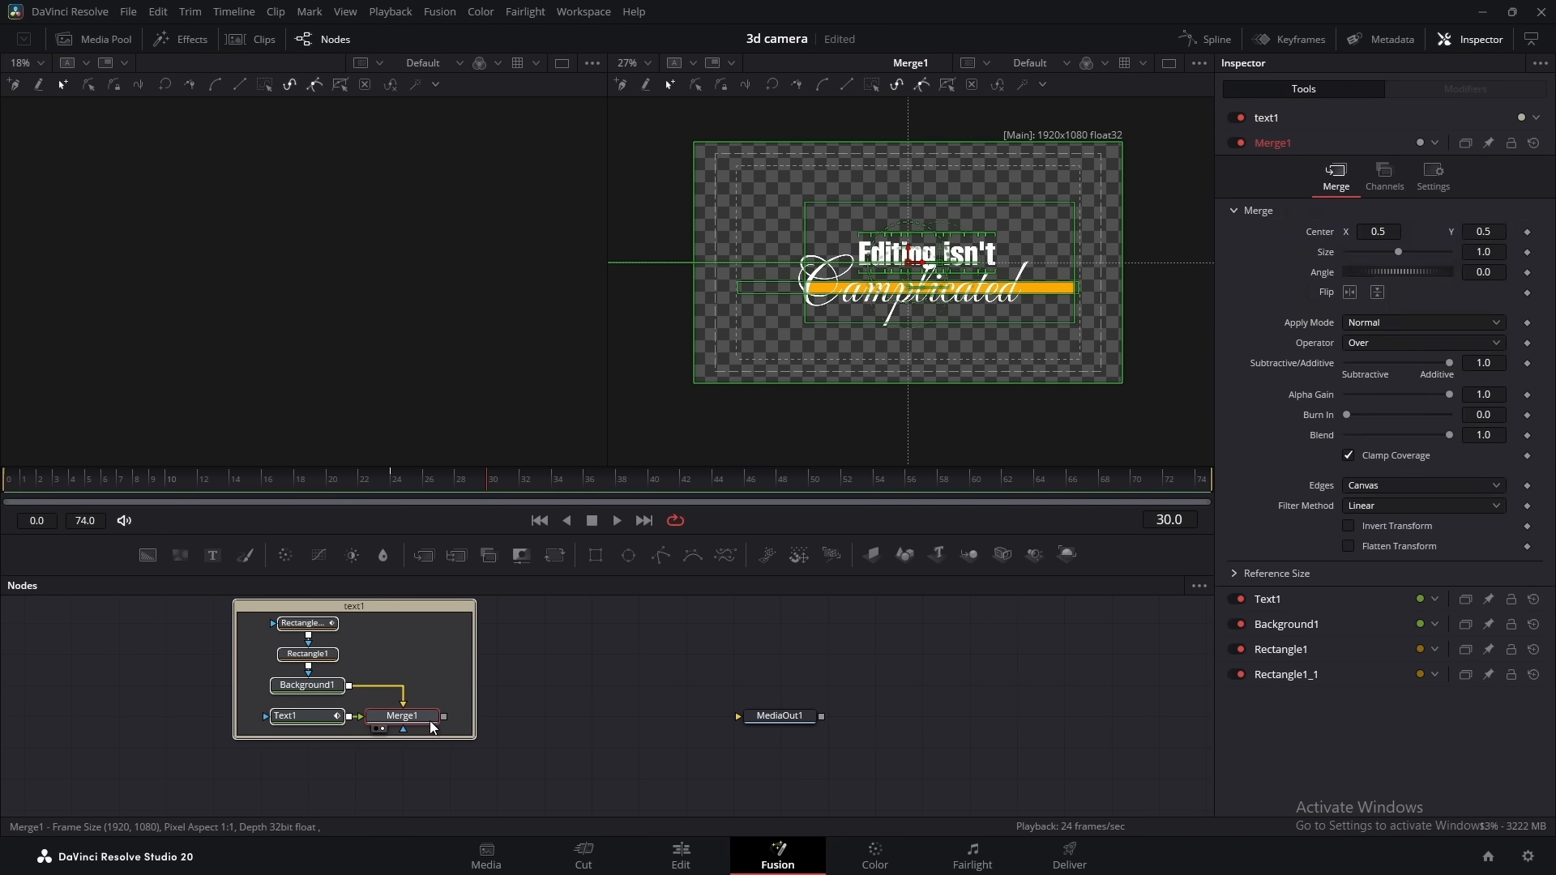
{"action": "left_click", "coordinate": [870, 556]}
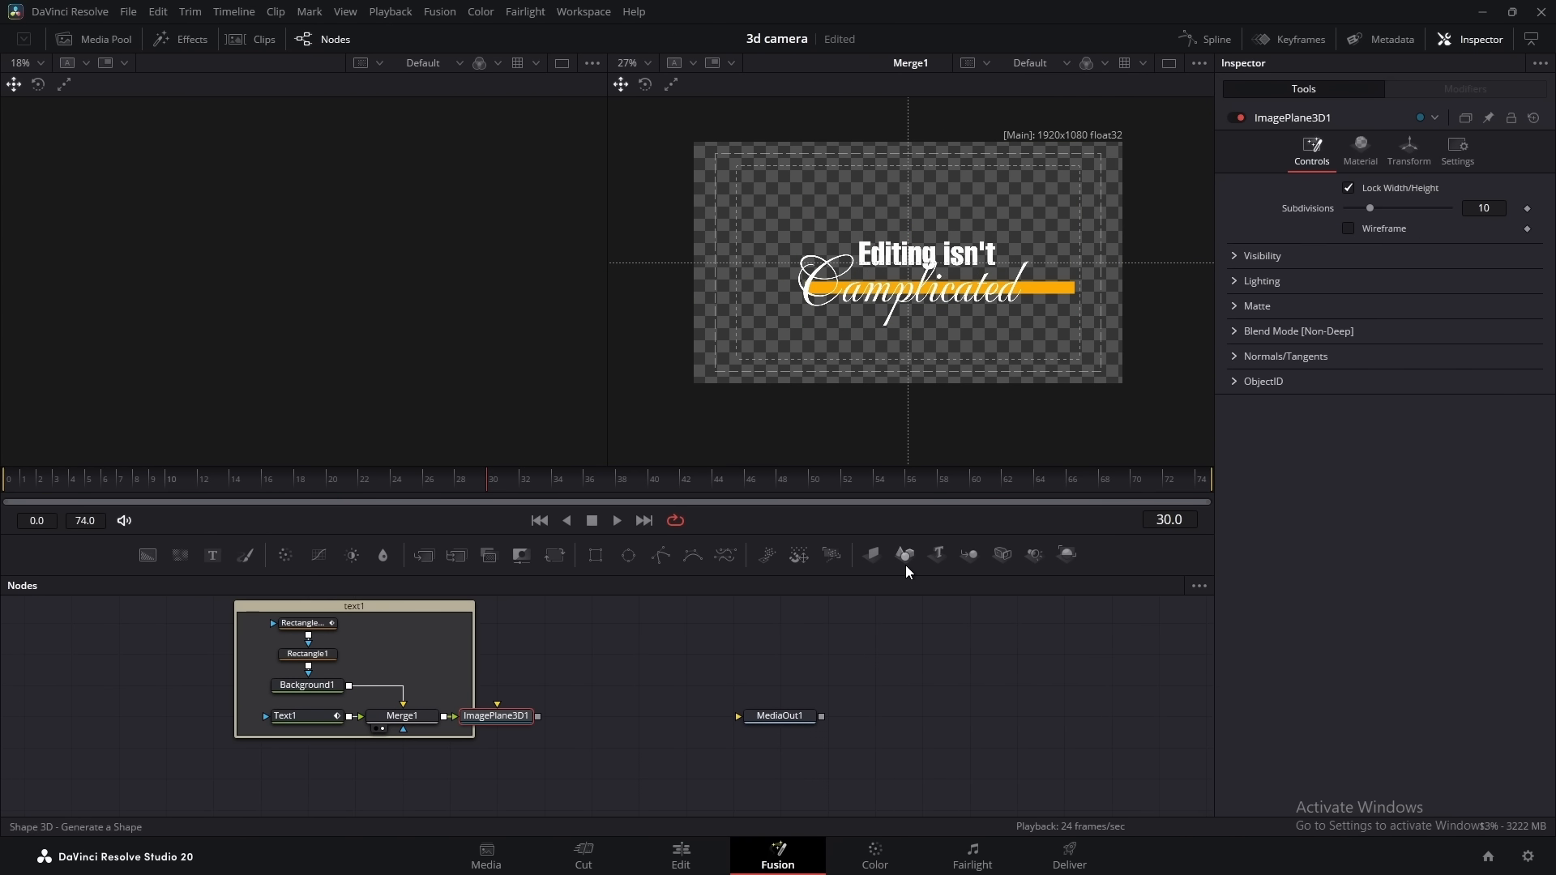
{"action": "left_click", "coordinate": [1001, 556]}
{"action": "left_click", "coordinate": [1066, 556]}
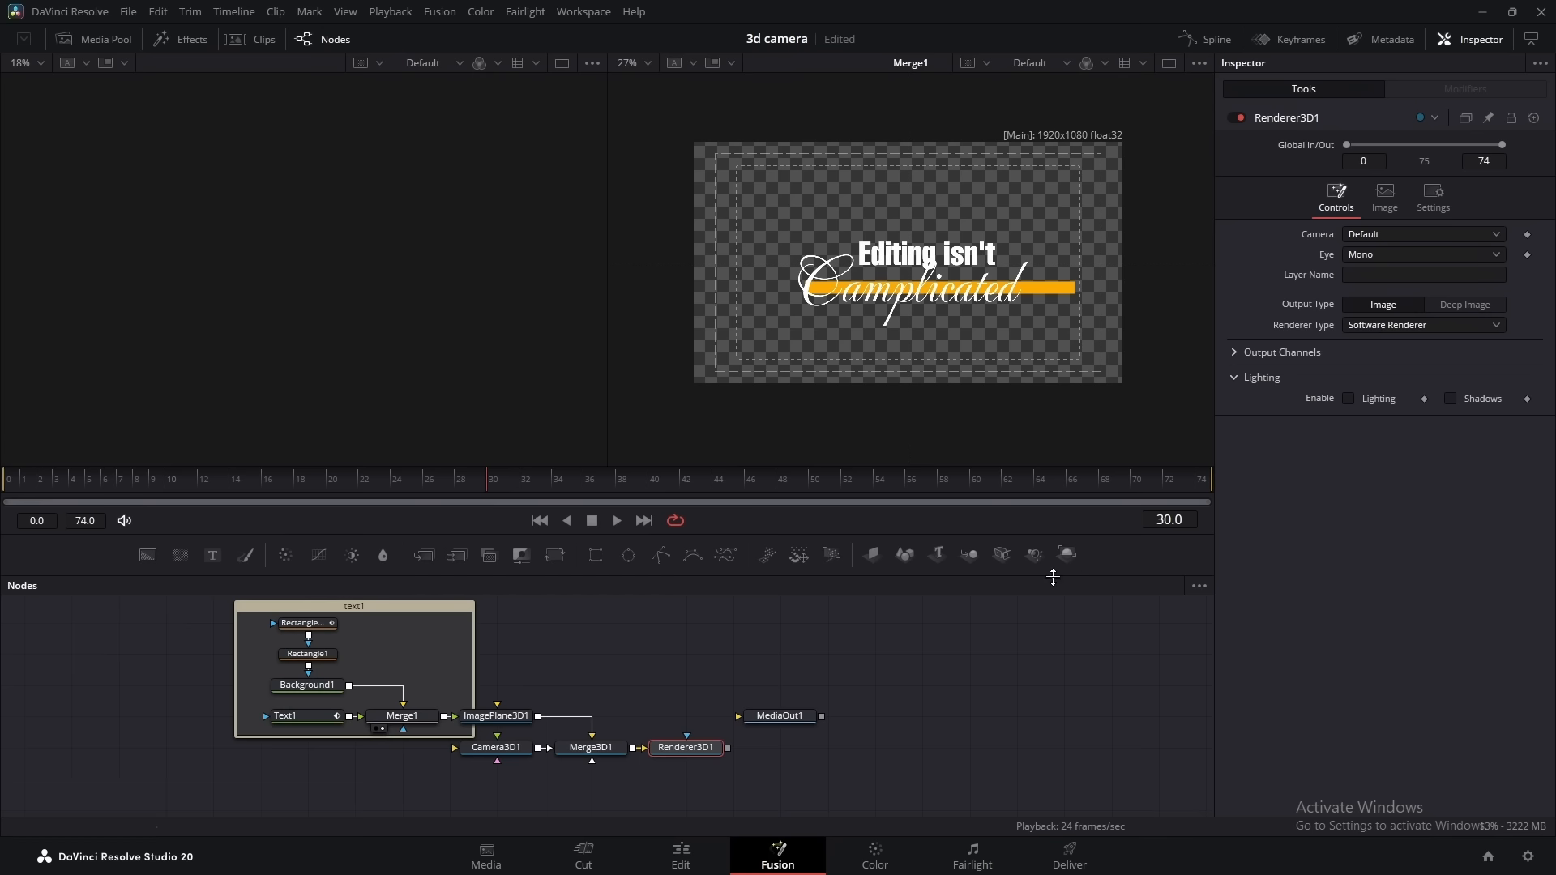
{"action": "left_click_drag", "start_coordinate": [749, 724], "coordinate": [798, 755]}
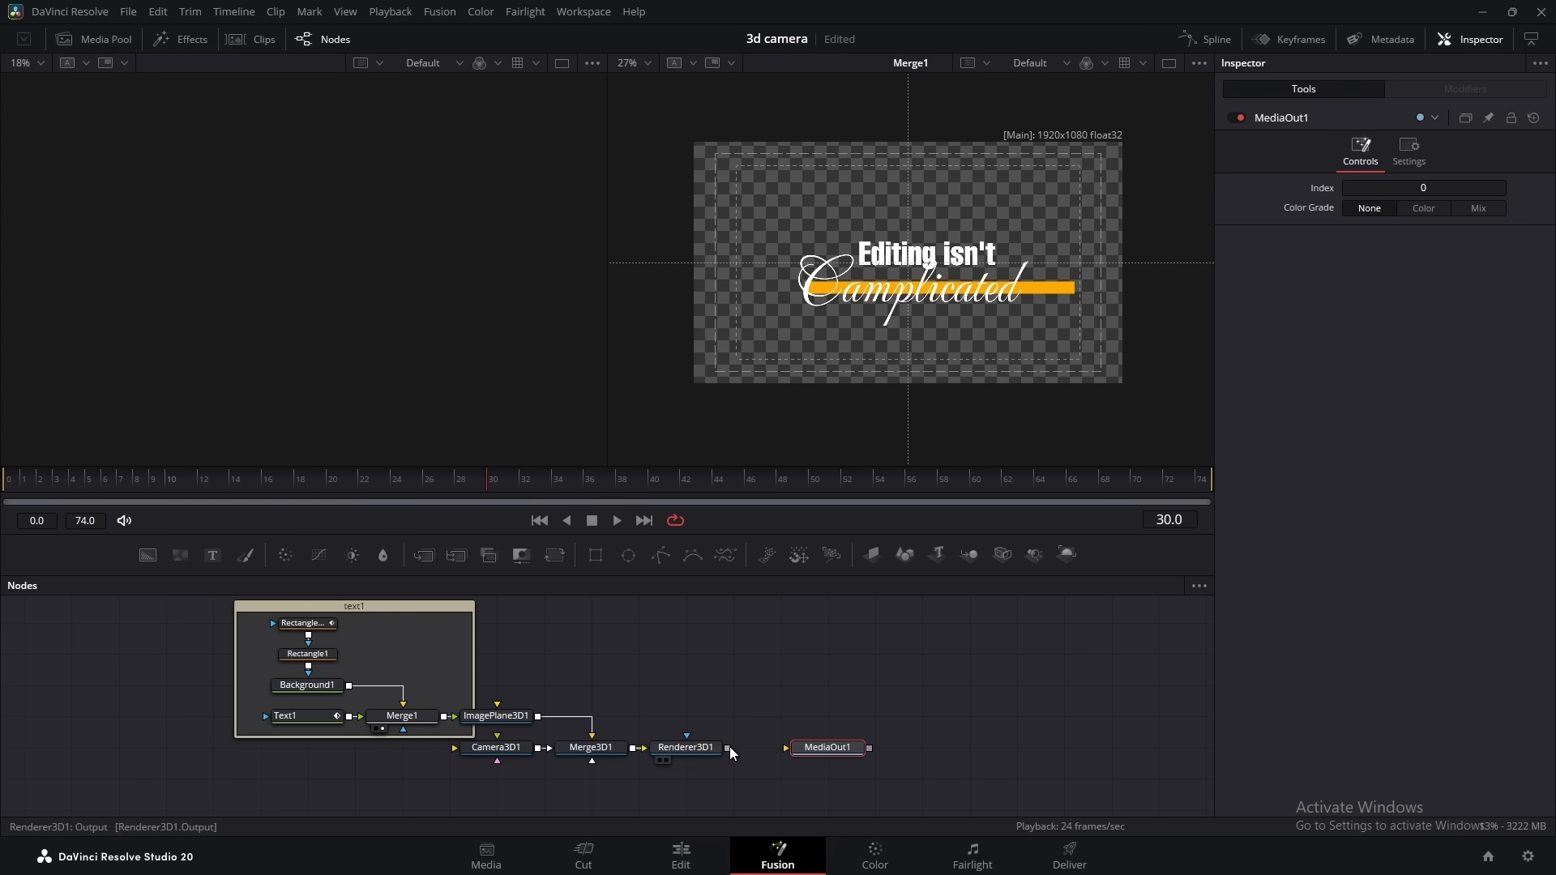
Connect Renderer3D1 to MediaOut1 and reposition ImagePlane3D1 directly above Merge3D1
{"action": "left_click_drag", "start_coordinate": [478, 793], "coordinate": [819, 760]}
{"action": "left_click_drag", "start_coordinate": [826, 748], "coordinate": [827, 778]}
{"action": "left_click_drag", "start_coordinate": [739, 720], "coordinate": [744, 714]}
{"action": "left_click", "coordinate": [647, 704]}
{"action": "left_click_drag", "start_coordinate": [501, 711], "coordinate": [596, 710]}
{"action": "left_click", "coordinate": [614, 676]}
{"action": "scroll", "coordinate": [824, 751], "scroll_direction": "down", "scroll_amount": 1}
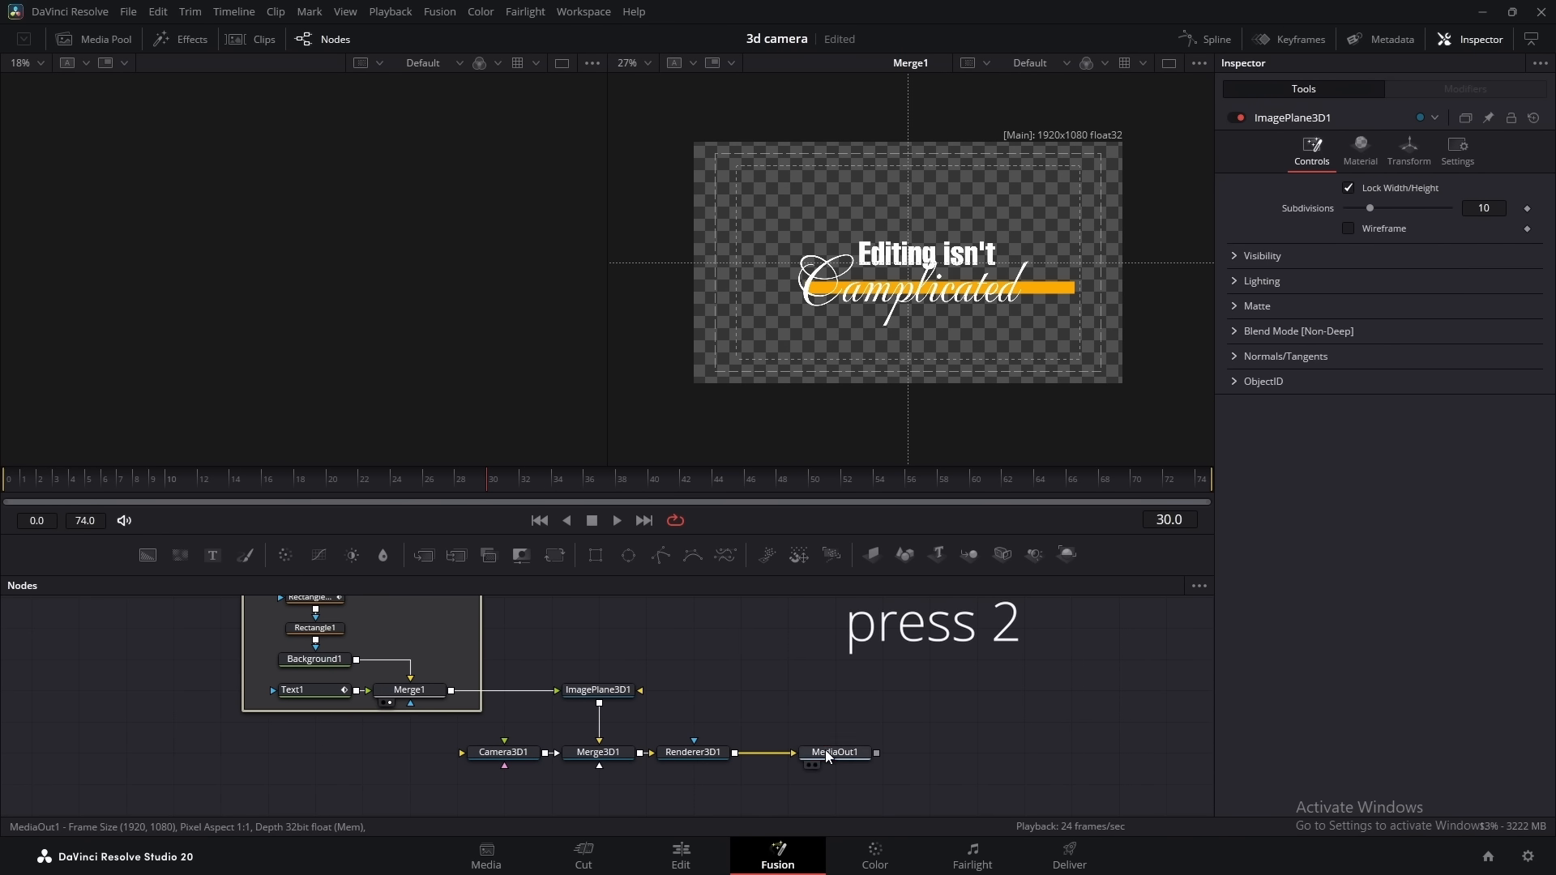
Show MediaOut1 in the second viewer and move Camera3D1 farther from Merge3D1 to make room between them
{"action": "left_click", "coordinate": [825, 750]}
{"action": "key", "text": "2"}
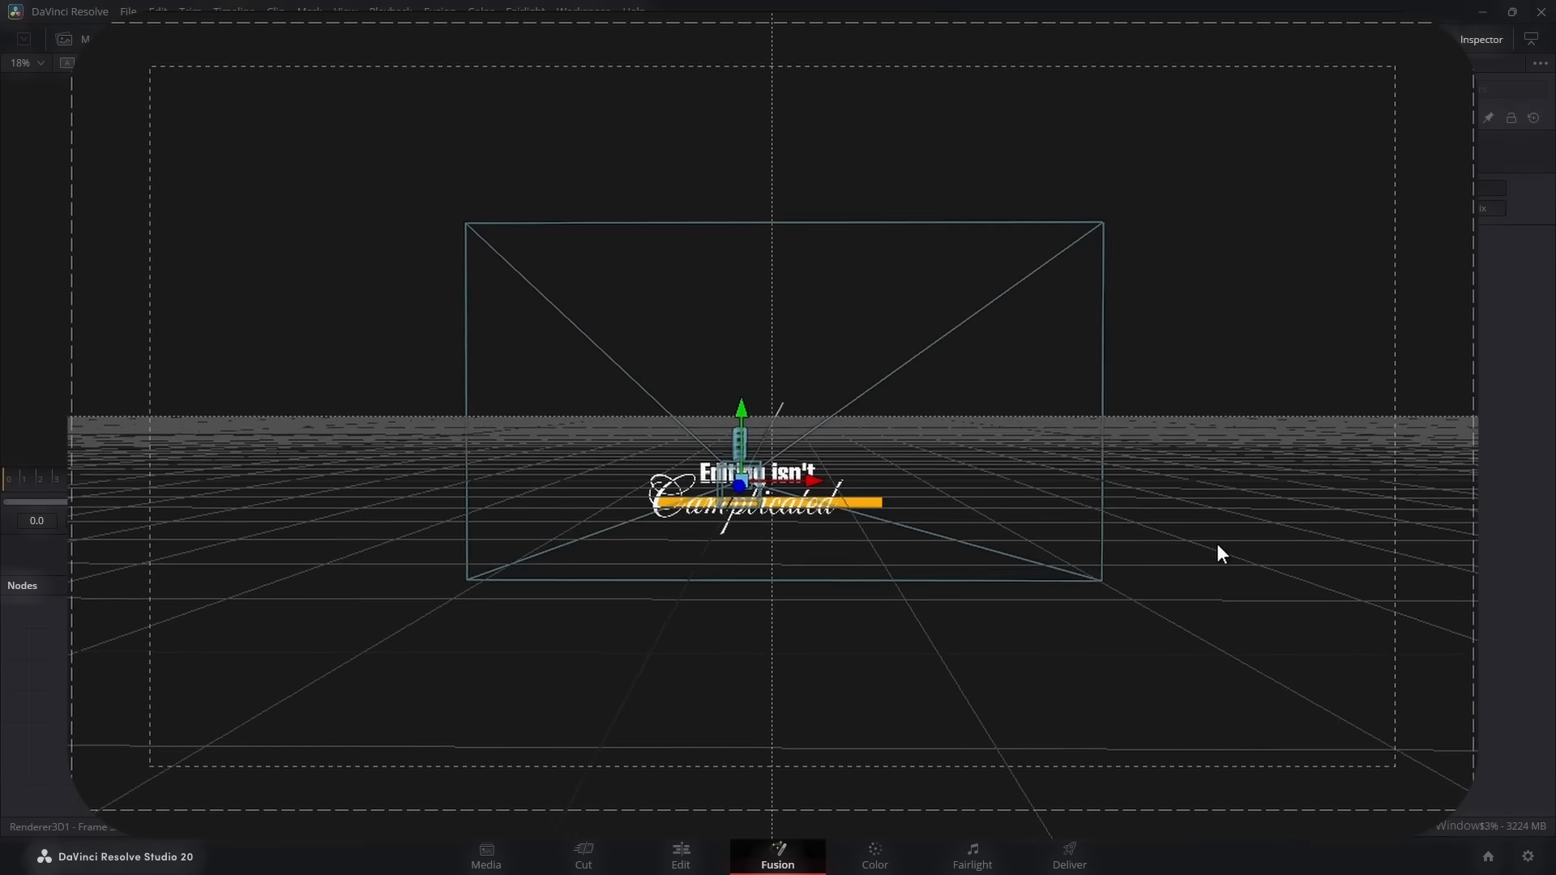
{"action": "left_click_drag", "start_coordinate": [1219, 549], "coordinate": [736, 625]}
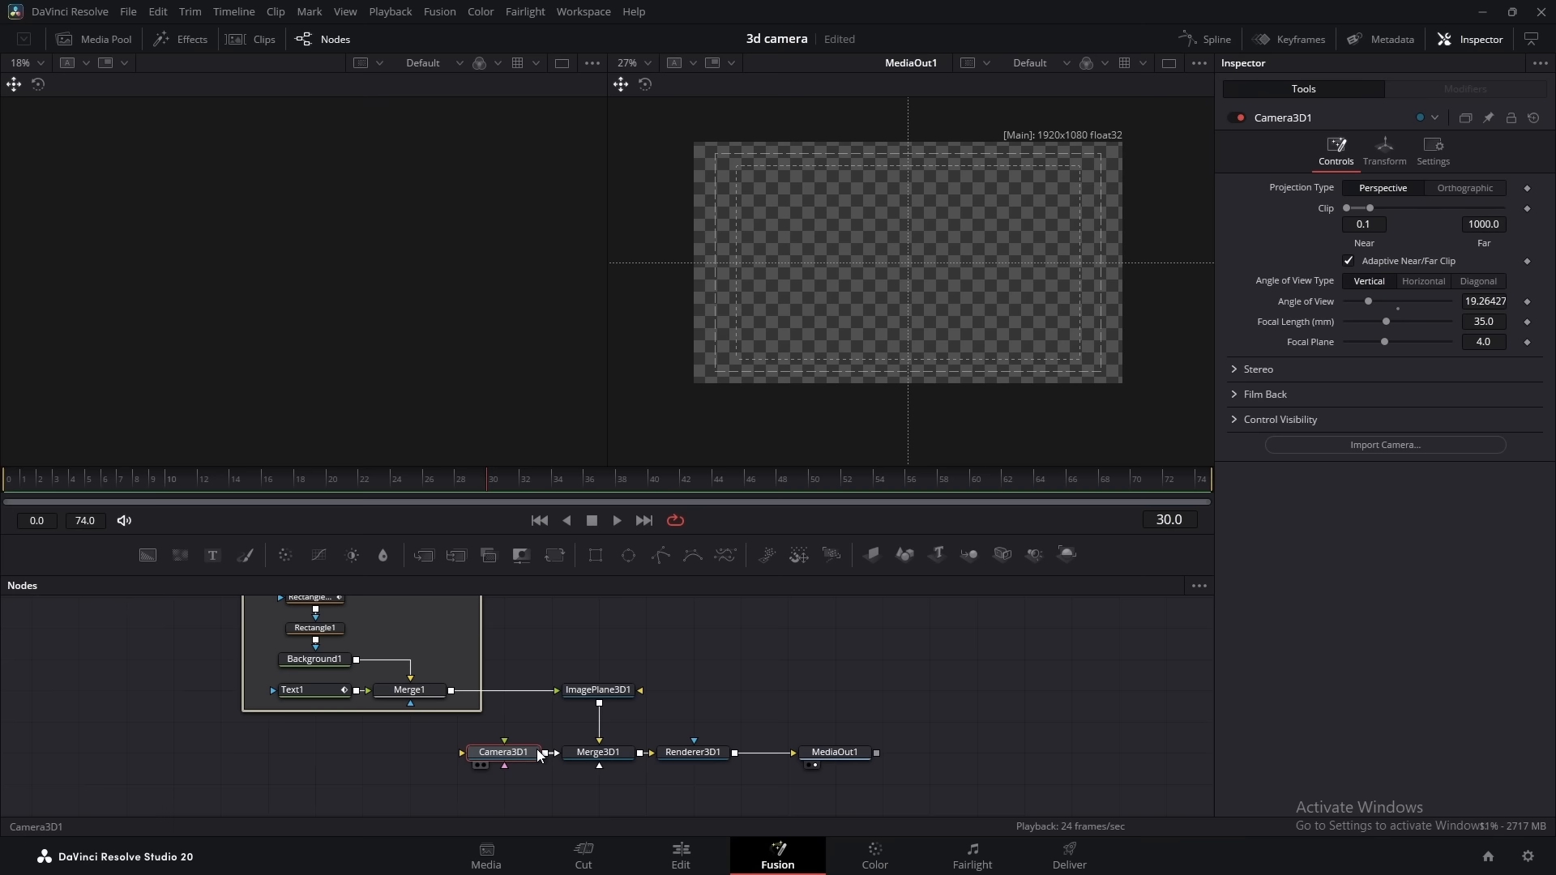
{"action": "left_click_drag", "start_coordinate": [536, 751], "coordinate": [347, 751]}
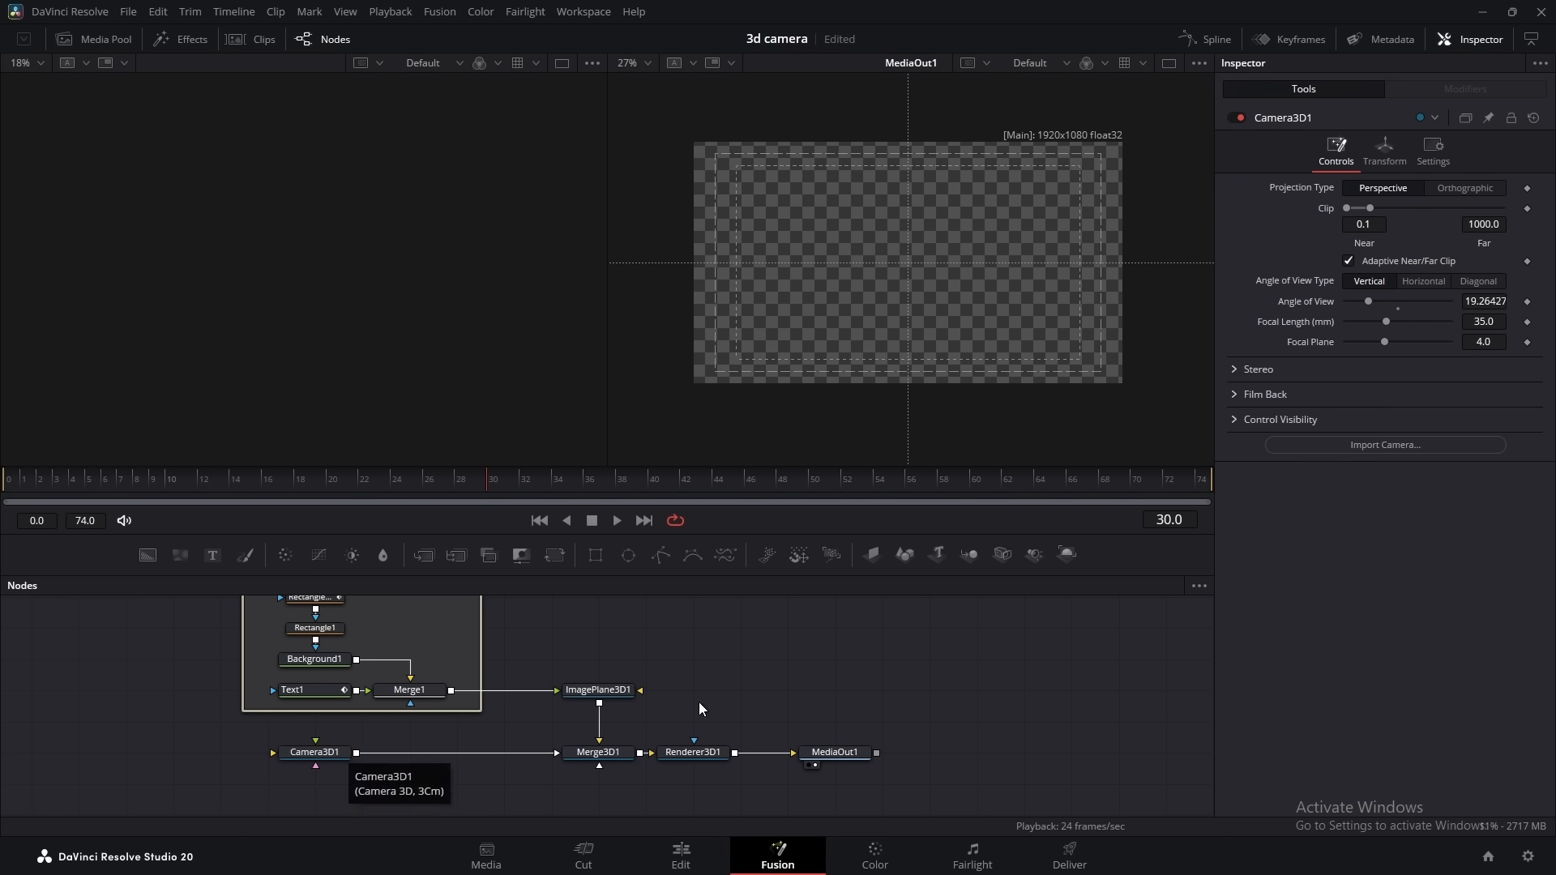
Set the translation of ImagePlane3D1 to X -0.049, Y 0.038 and Z -1.4 so the title is framed by the camera
{"action": "left_click", "coordinate": [597, 692]}
{"action": "left_click", "coordinate": [1414, 149]}
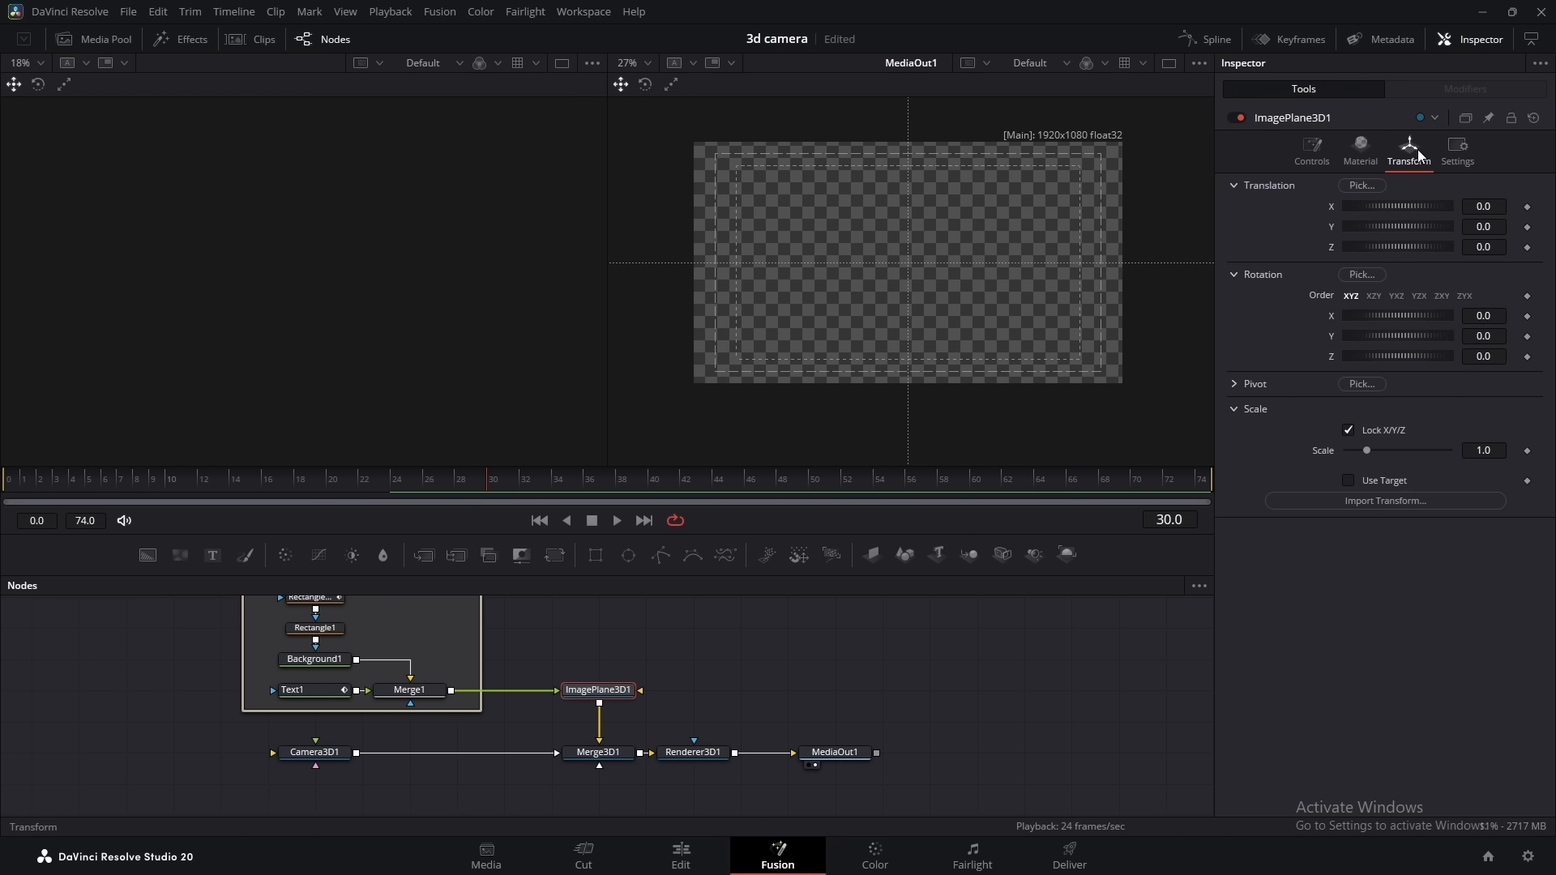
{"action": "left_click_drag", "start_coordinate": [1487, 248], "coordinate": [1376, 247]}
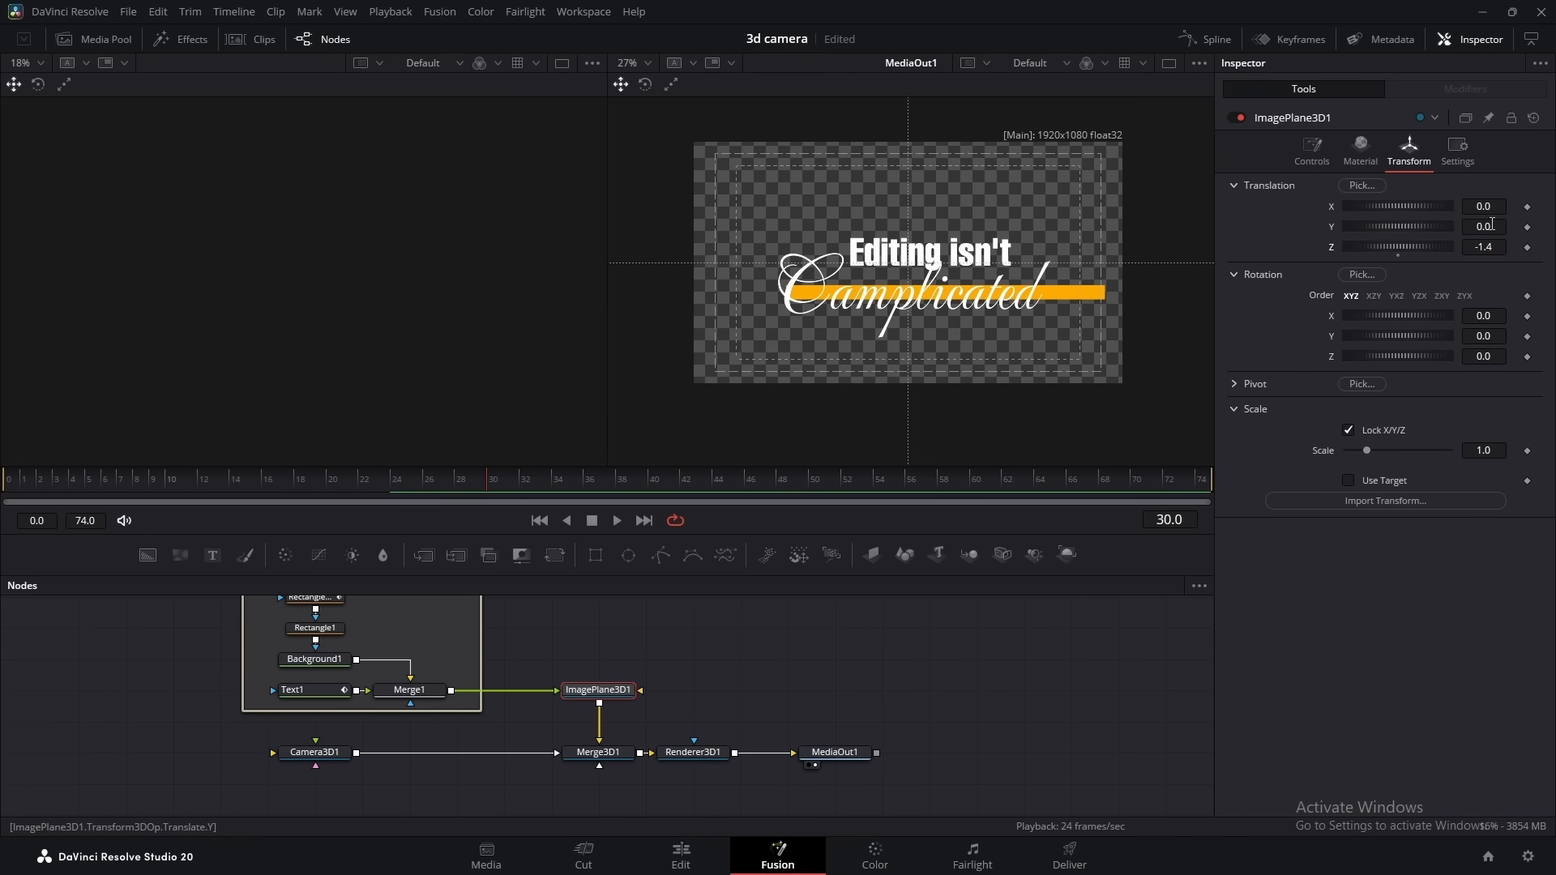
{"action": "left_click_drag", "start_coordinate": [1489, 207], "coordinate": [1518, 227]}
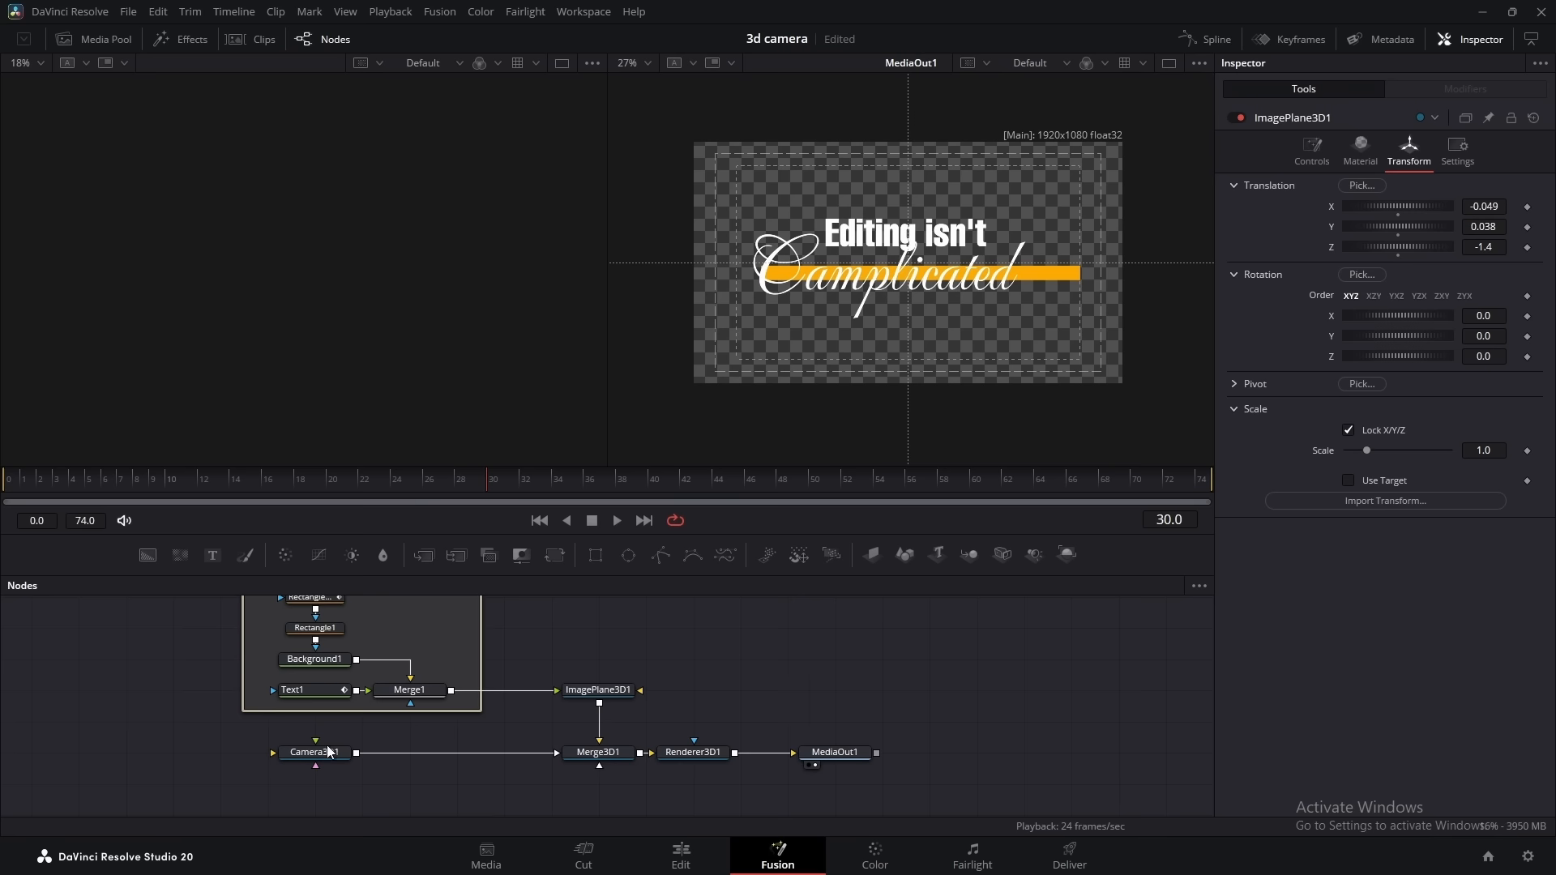
Insert a Transform 3D node between Camera3D1 and Merge3D1
{"action": "left_click", "coordinate": [320, 753]}
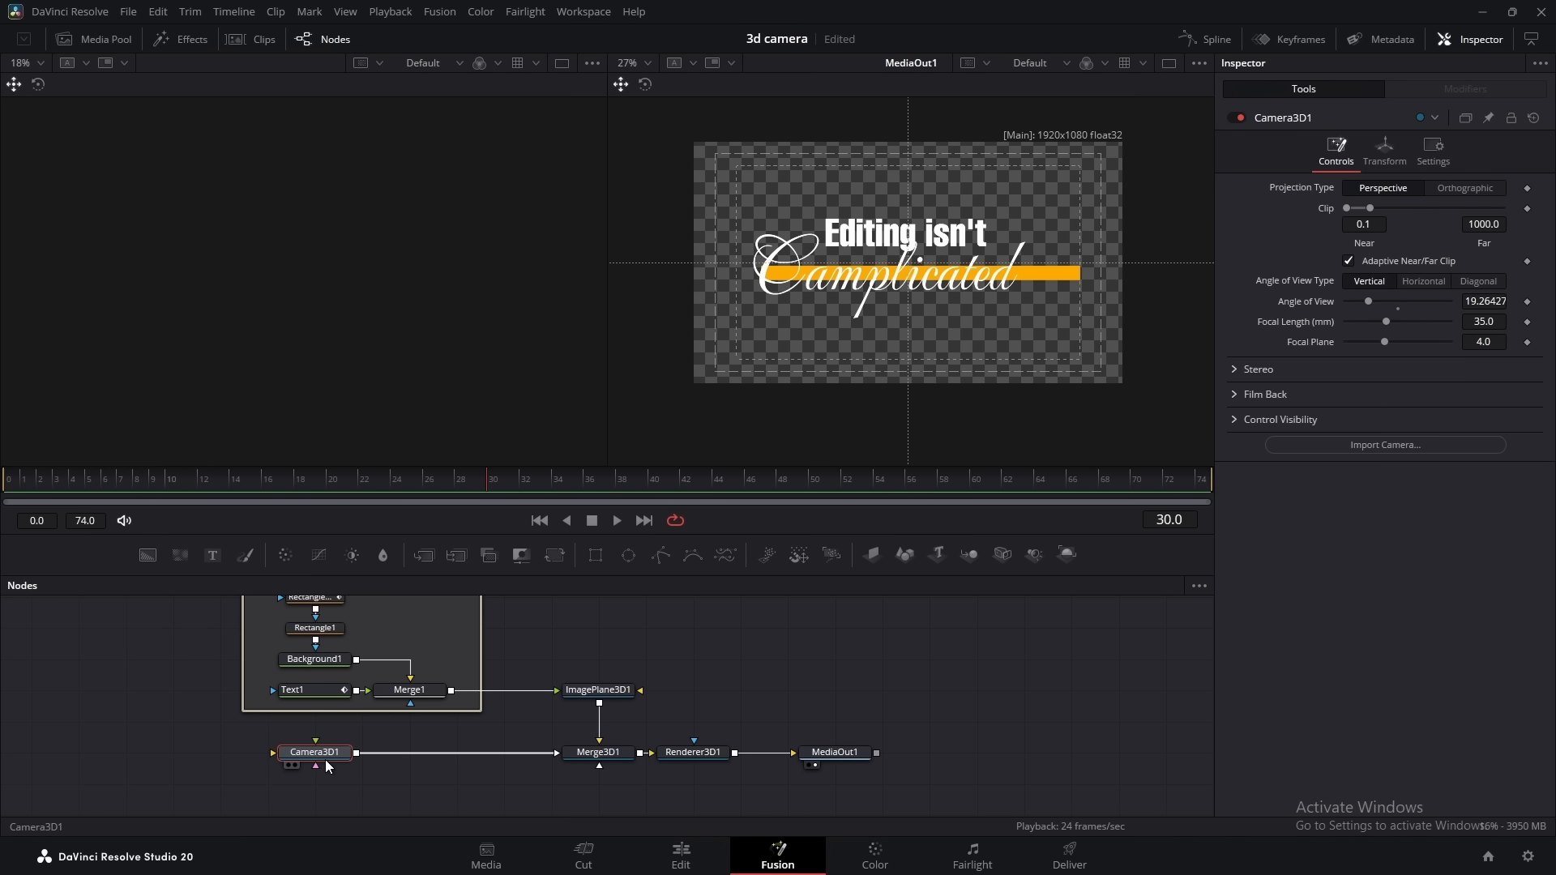
{"action": "key", "text": "shift+space"}
{"action": "type", "text": "tran"}
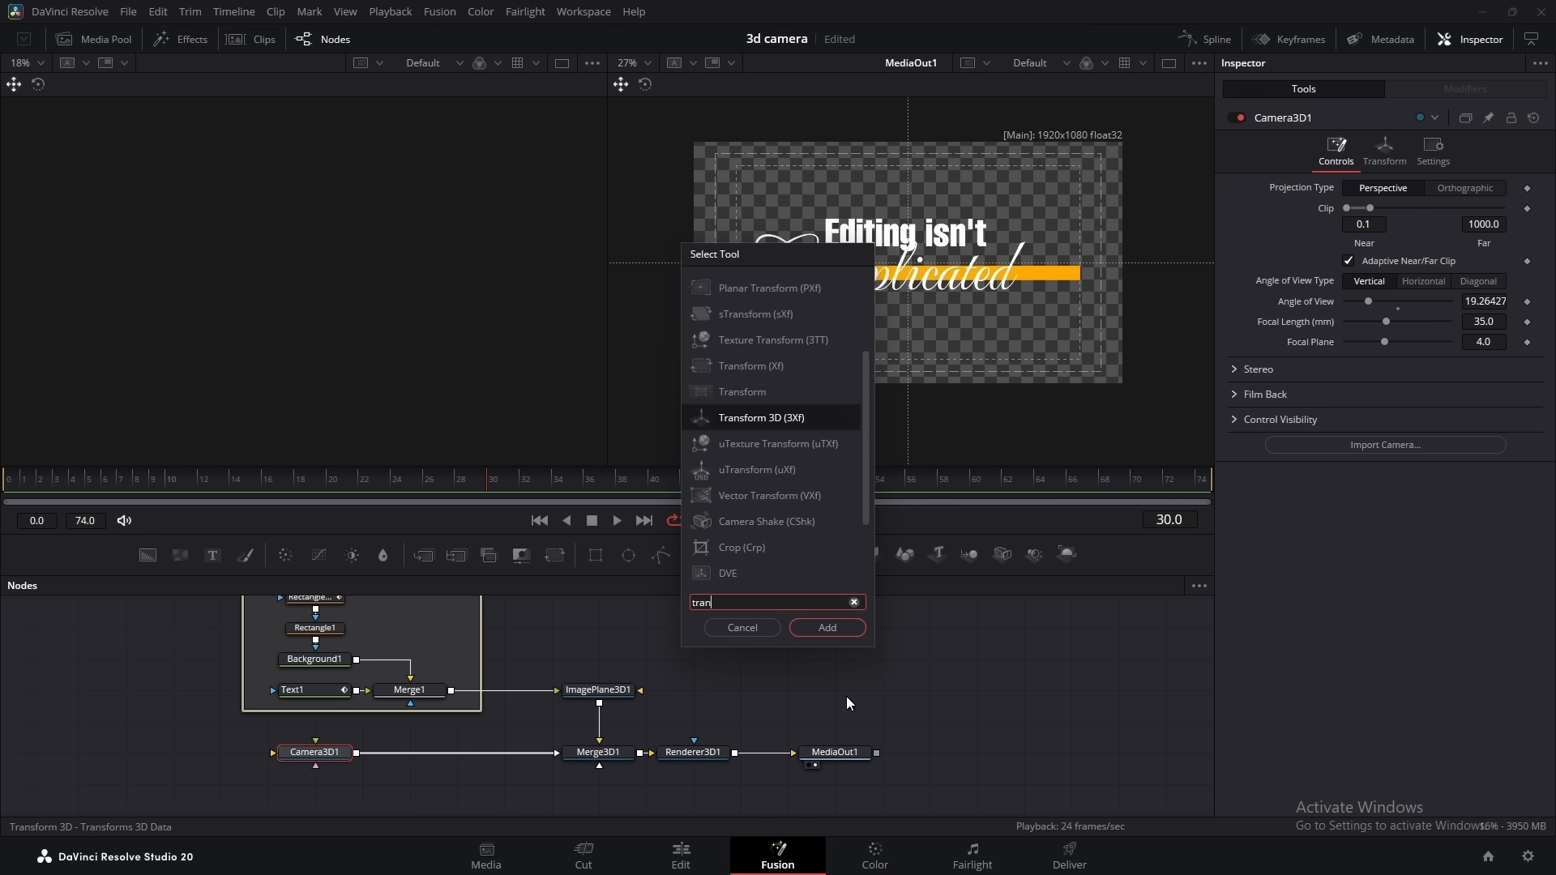
{"action": "left_click", "coordinate": [823, 630]}
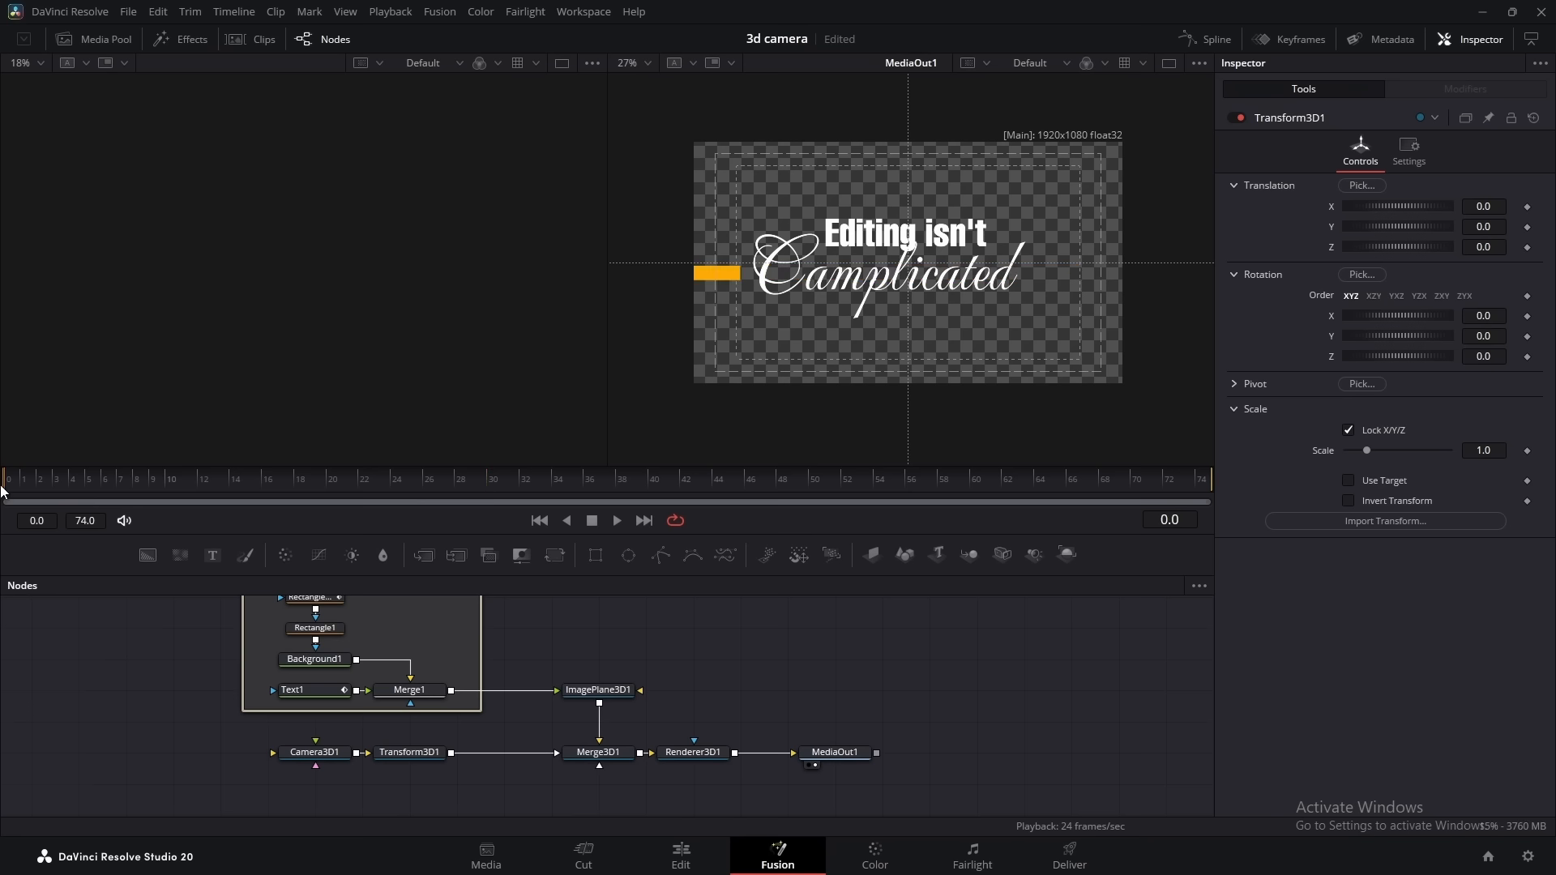
Keyframe the Z translation of Transform3D1 at -0.76 on frame 0 and 0.0 on frame 24 for a camera pull-back
{"action": "left_click", "coordinate": [408, 753]}
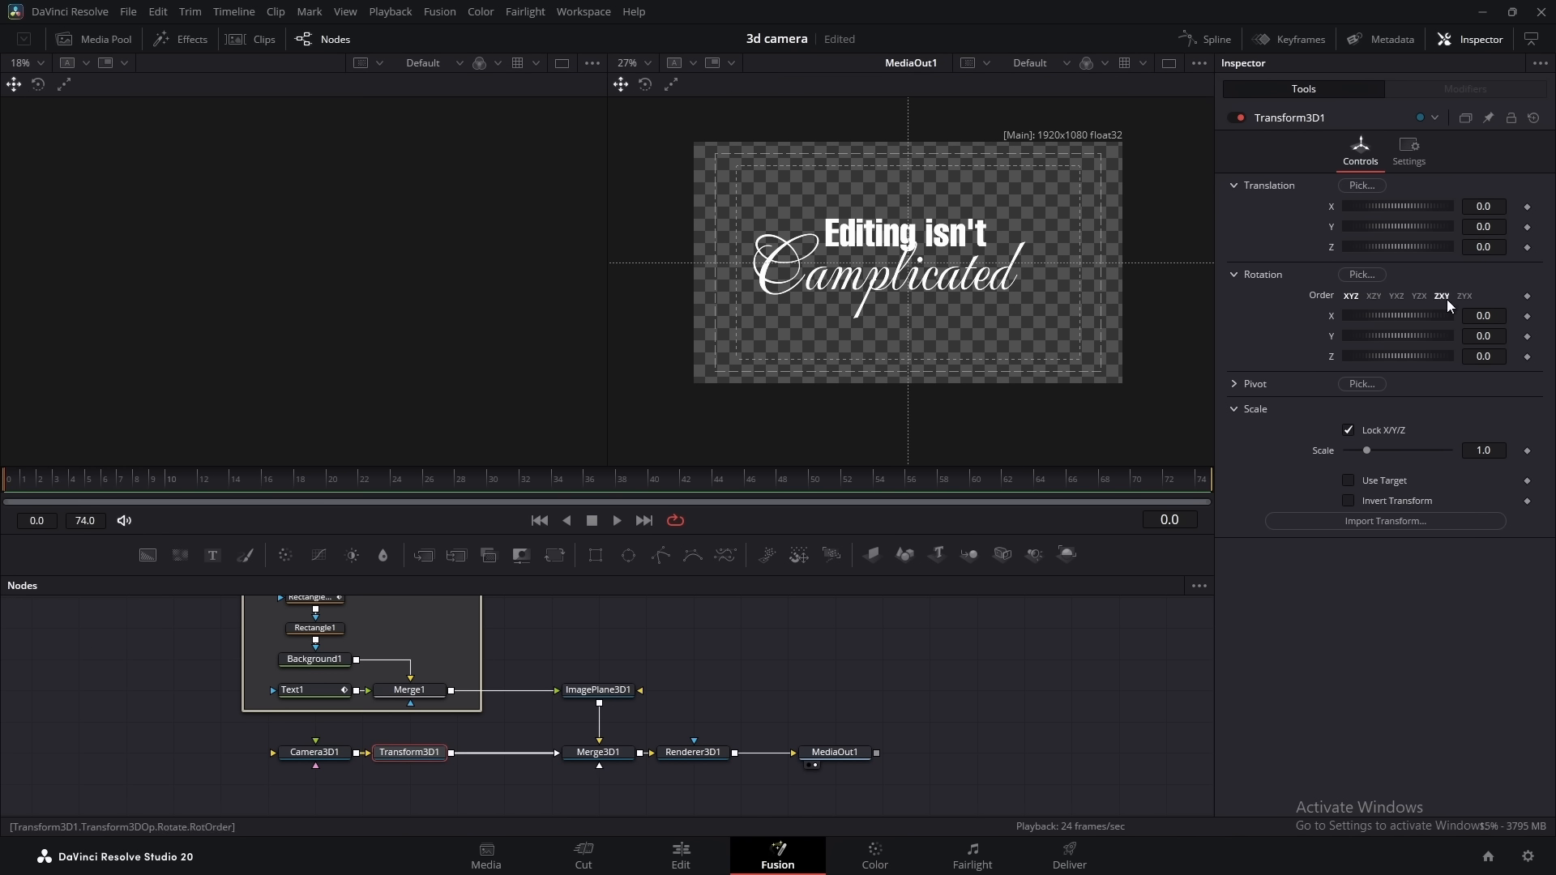
{"action": "left_click_drag", "start_coordinate": [1478, 251], "coordinate": [1416, 250]}
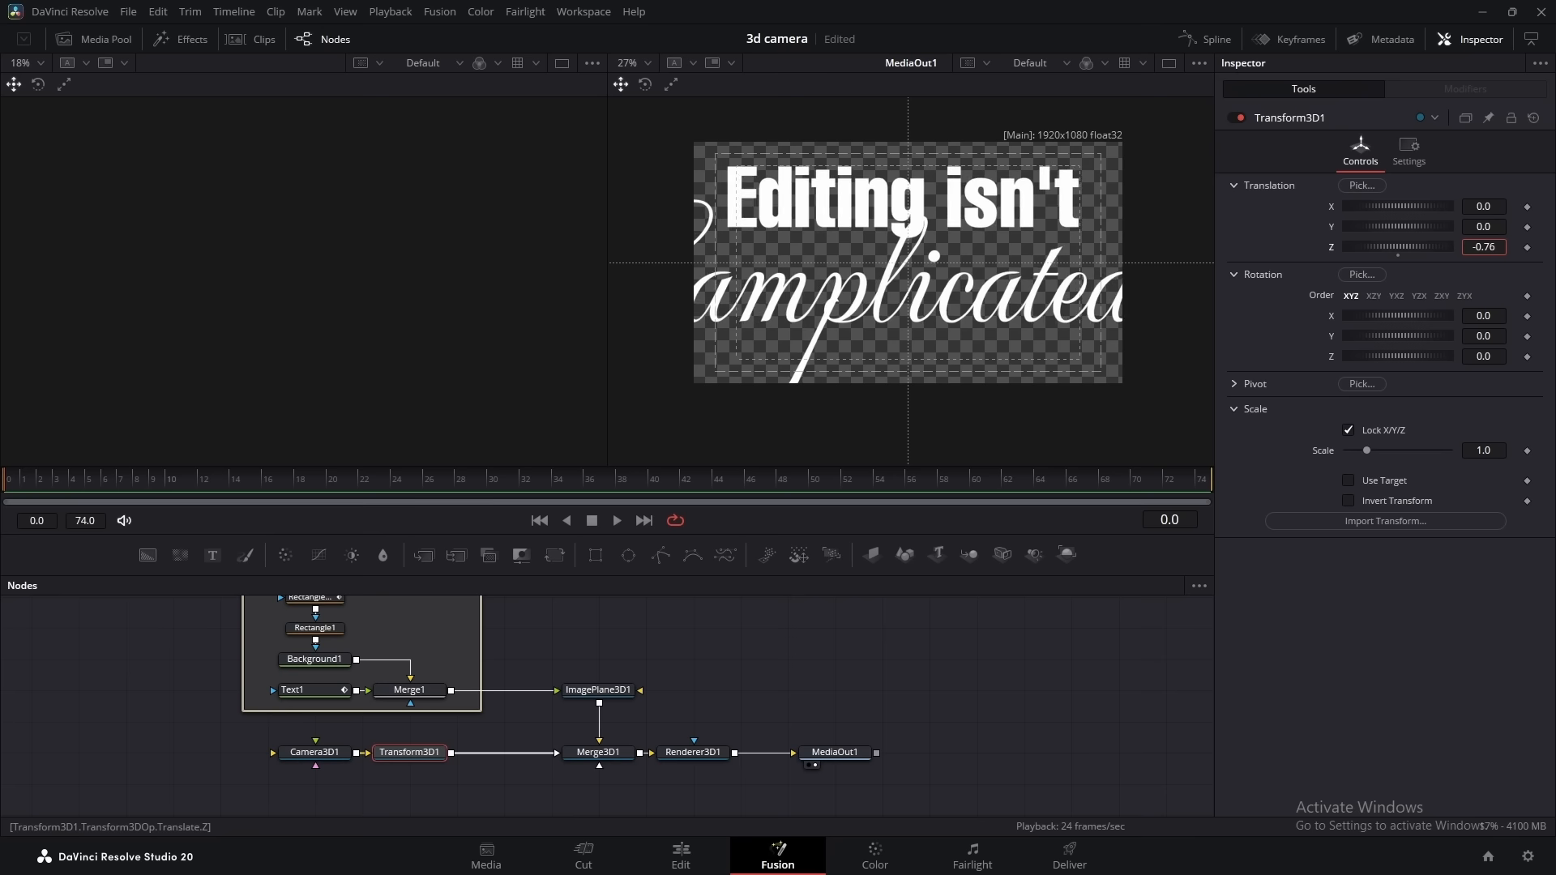
{"action": "left_click", "coordinate": [1529, 248]}
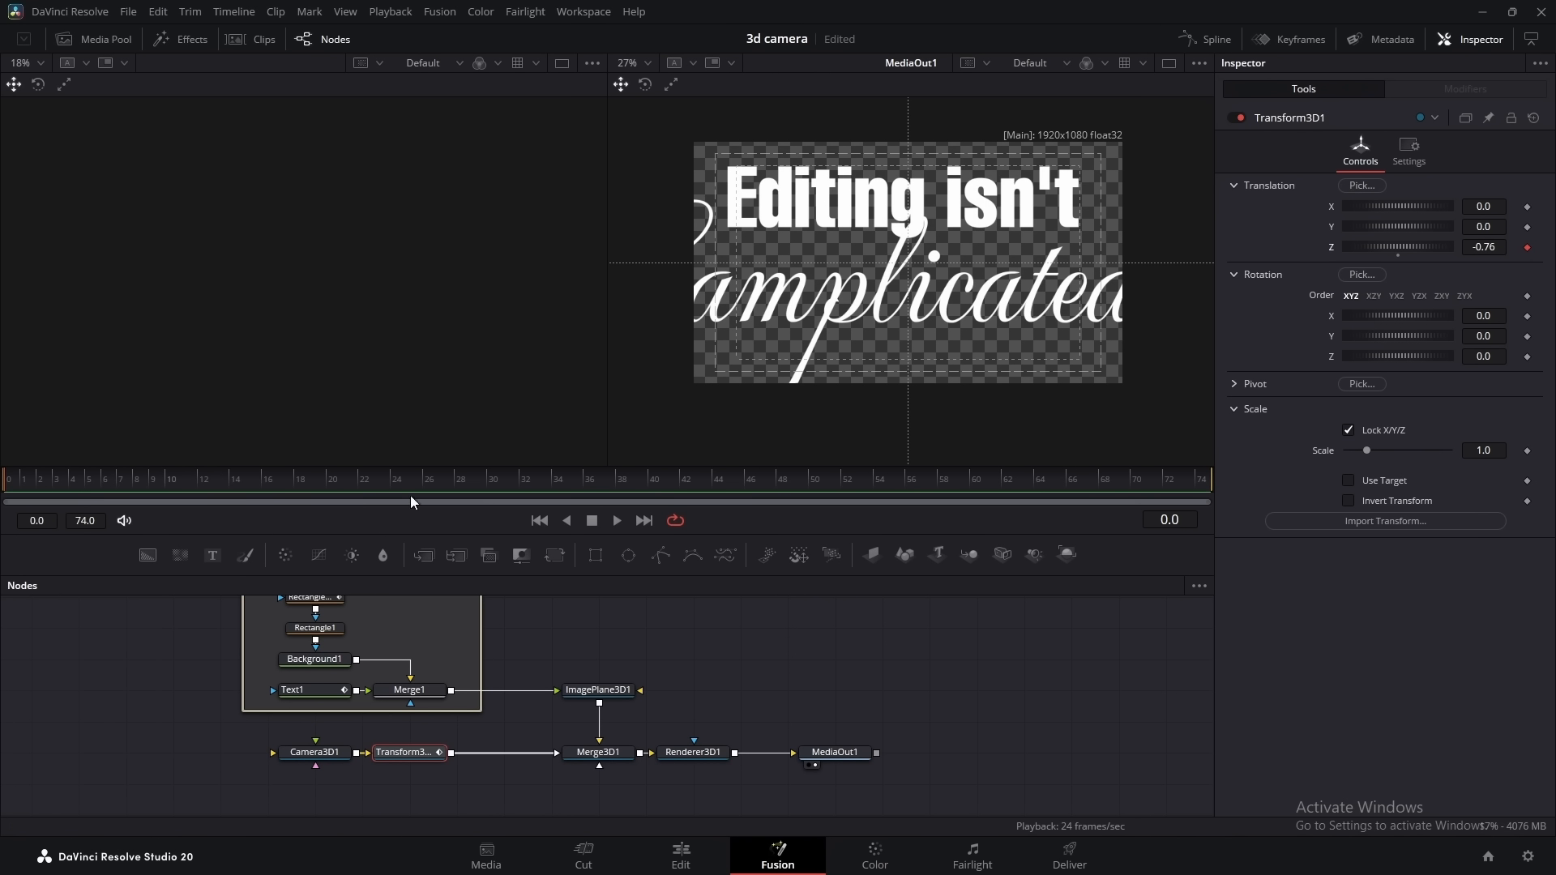
{"action": "left_click", "coordinate": [386, 481]}
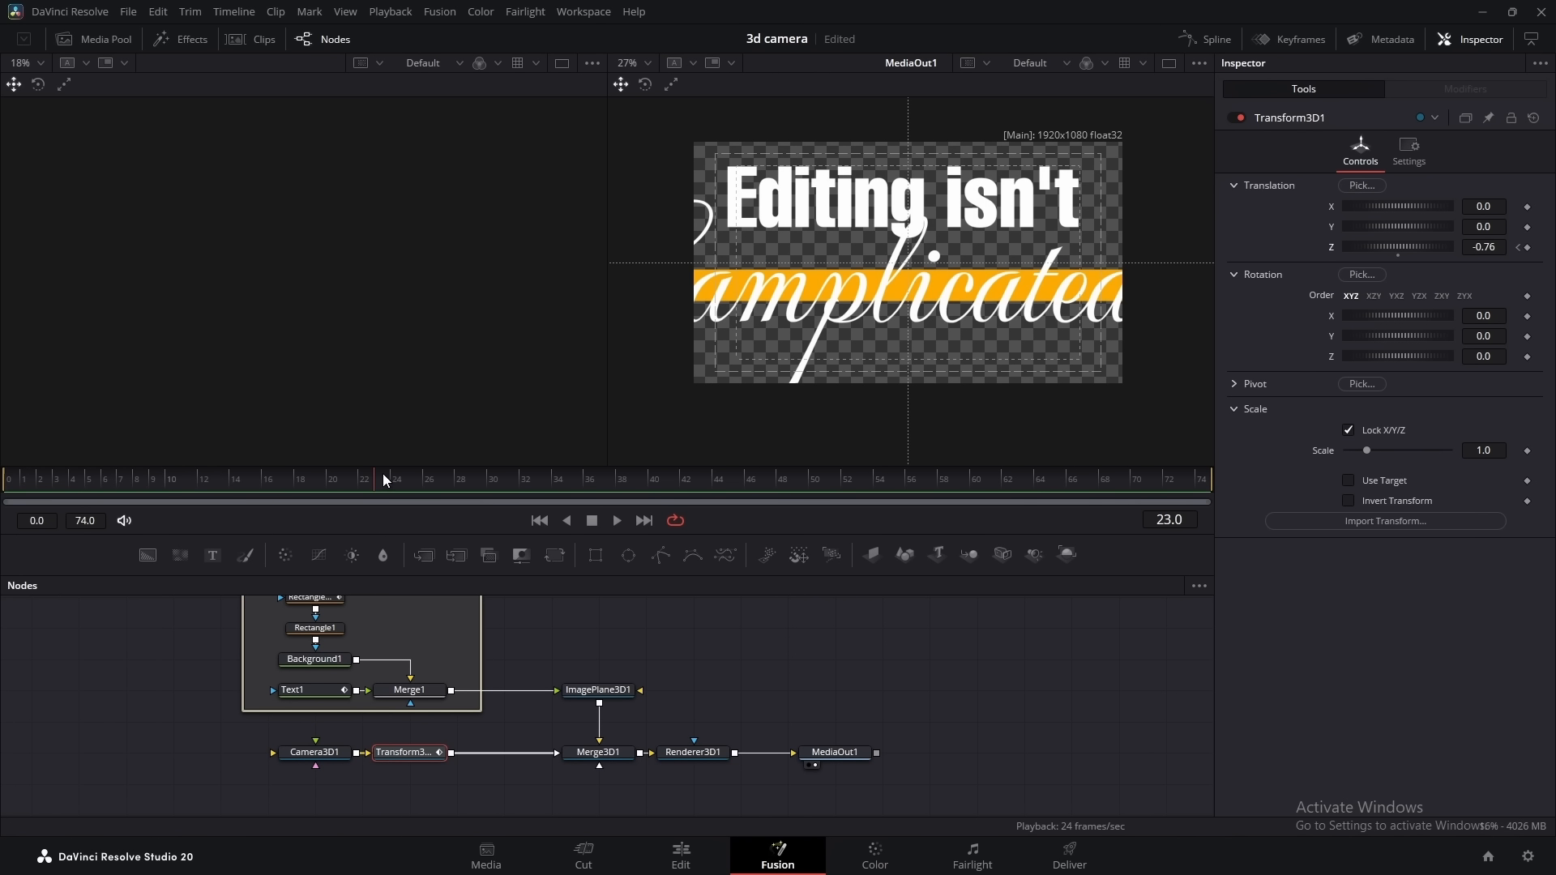
{"action": "left_click", "coordinate": [1398, 256]}
Smooth the Z Offset curve of Transform3D1 and reshape its handles for a fast start and slow finish
{"action": "left_click", "coordinate": [1206, 39]}
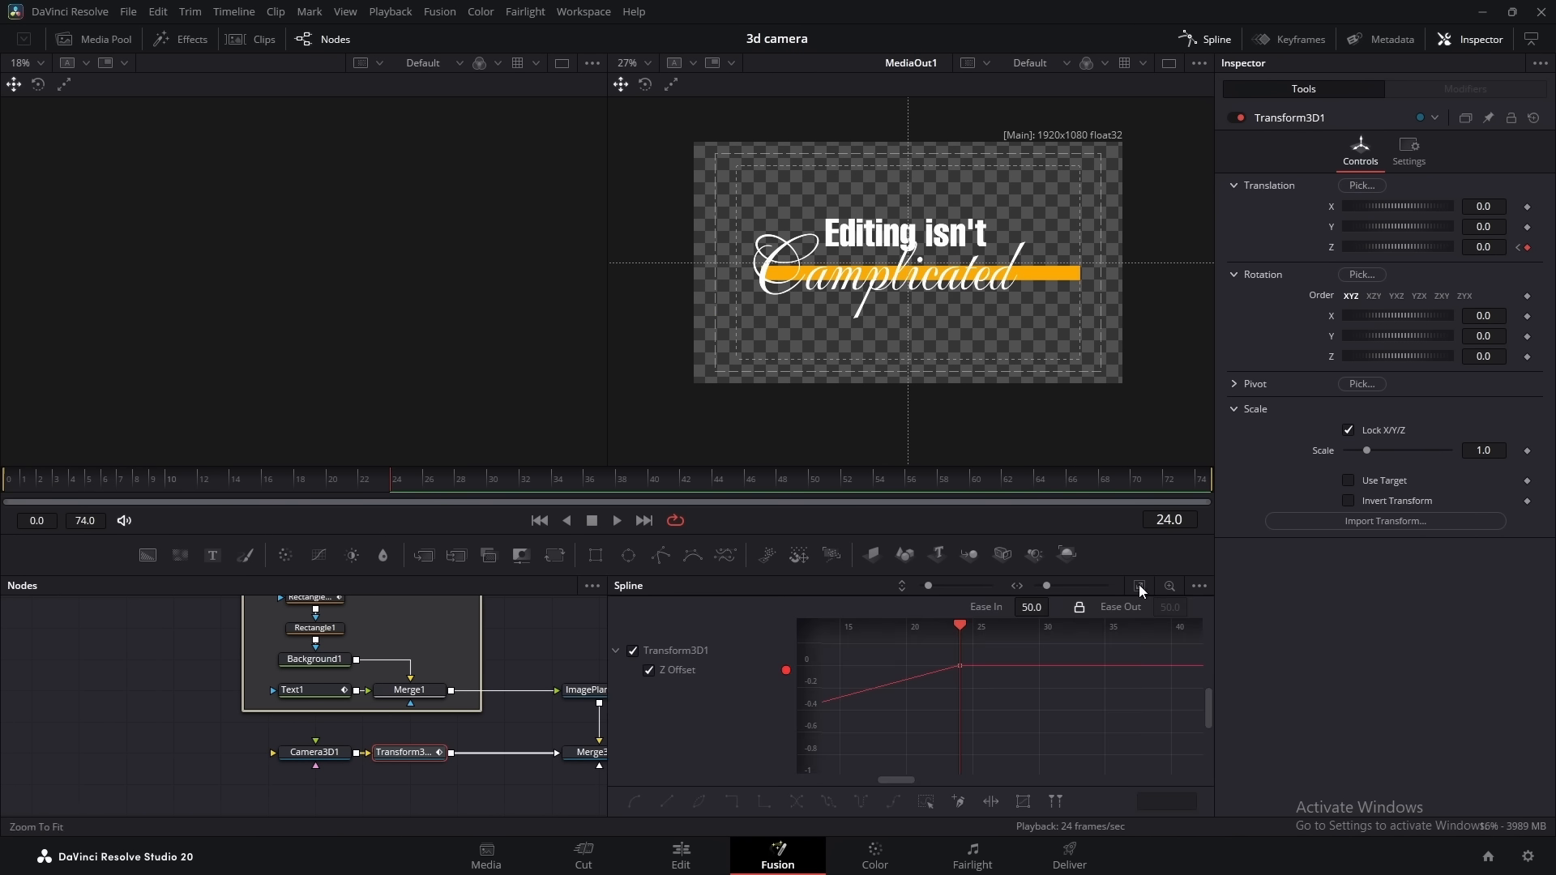
{"action": "key", "text": "ctrl+a"}
{"action": "key", "text": "f"}
{"action": "left_click_drag", "start_coordinate": [959, 763], "coordinate": [920, 663]}
{"action": "left_click_drag", "start_coordinate": [1064, 653], "coordinate": [908, 667]}
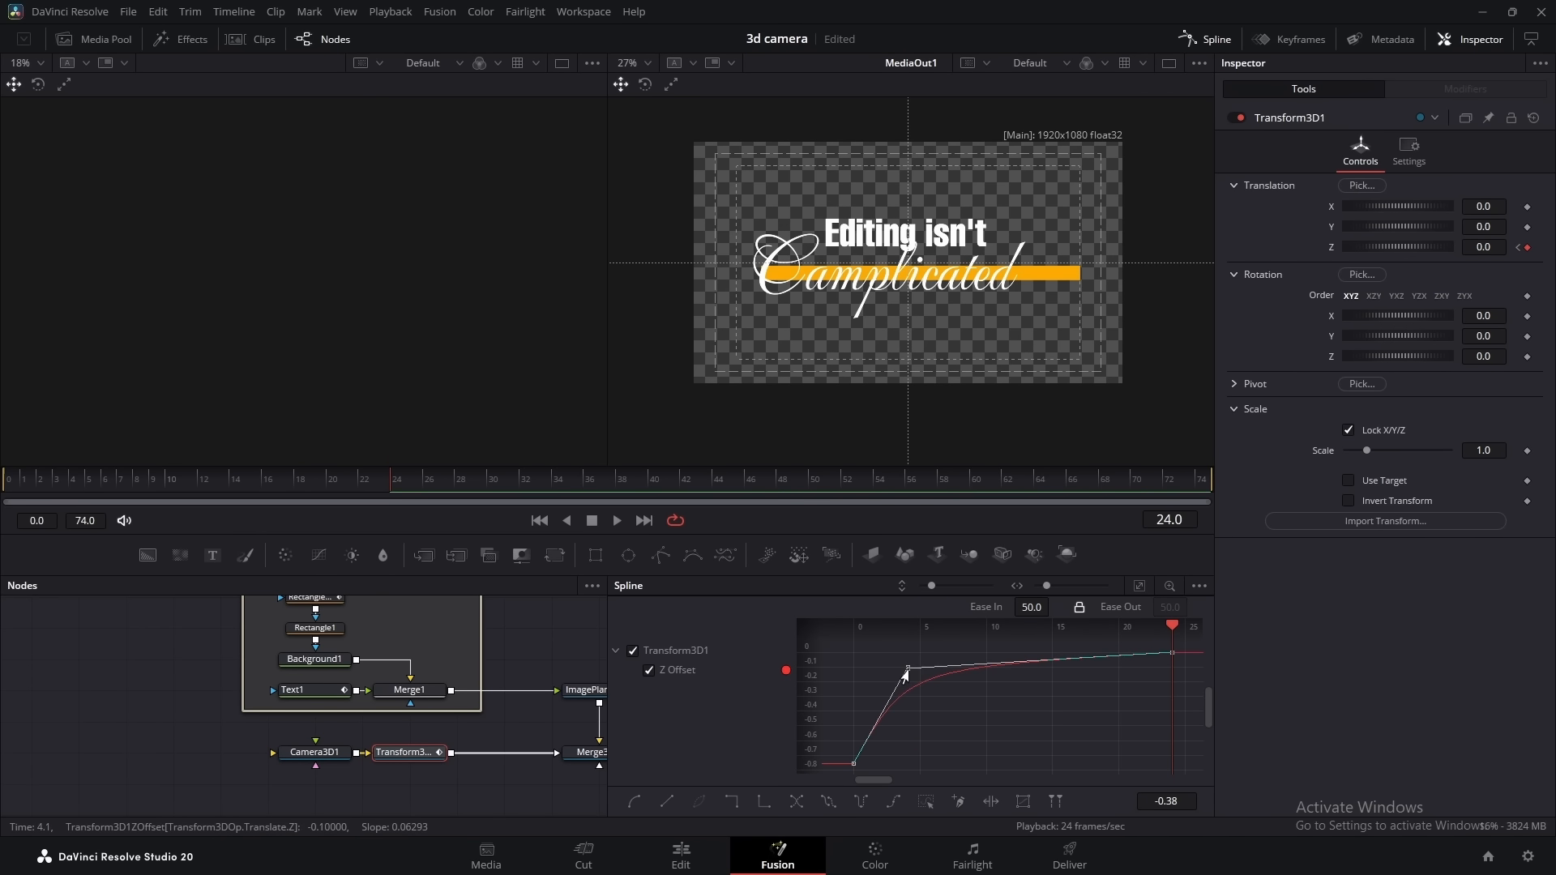
{"action": "left_click", "coordinate": [1204, 40]}
{"action": "key", "text": "Left"}
{"action": "key", "text": "Left"}
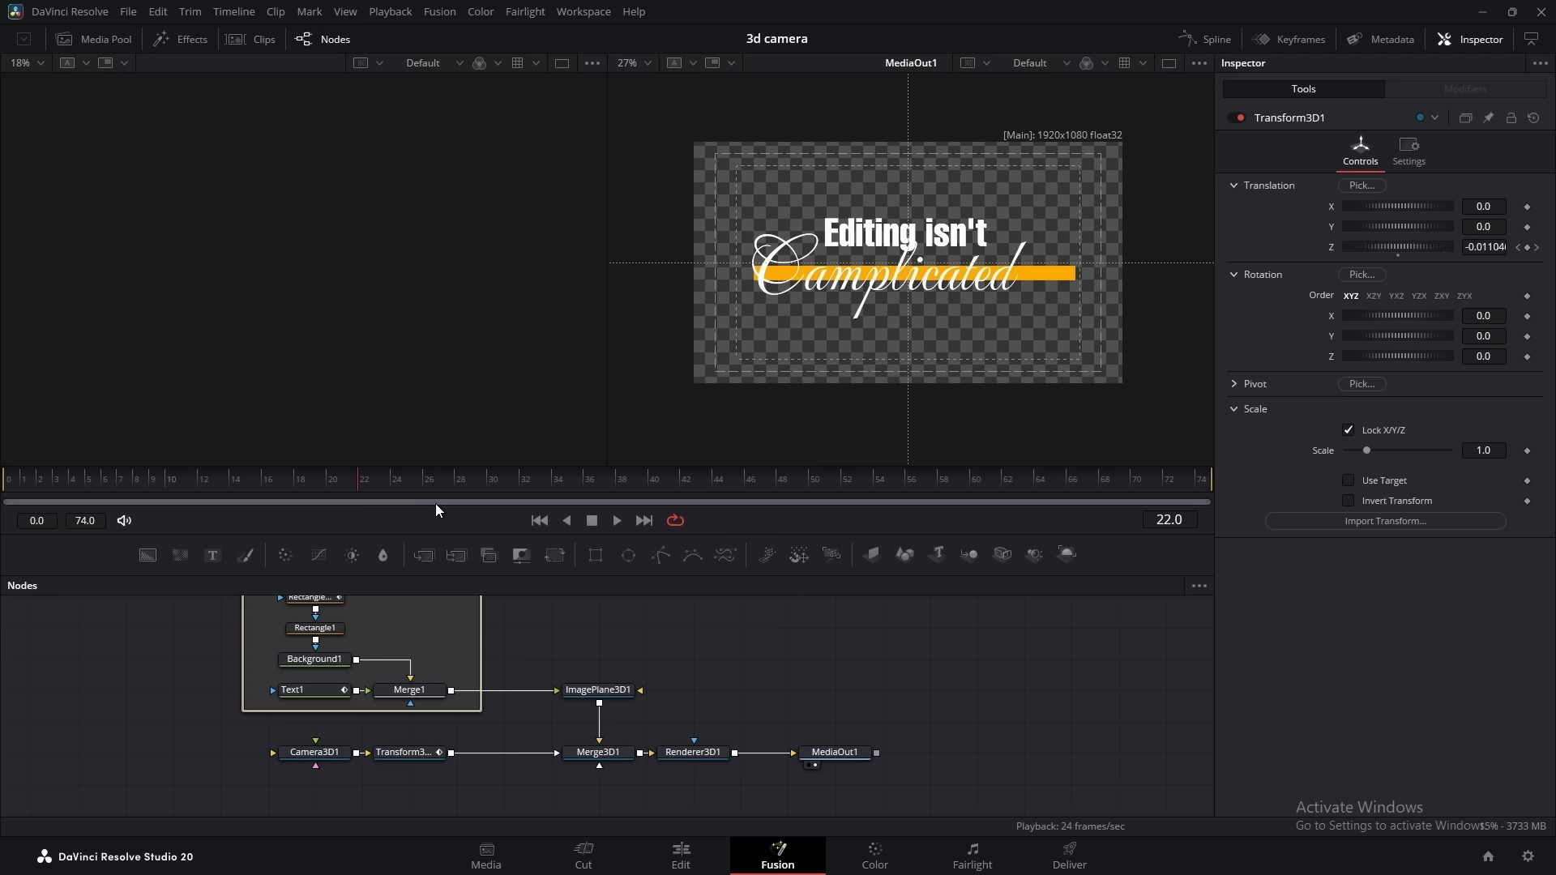
Add a Follower modifier to the title text in the character level styling of Text1
{"action": "left_click_drag", "start_coordinate": [693, 633], "coordinate": [699, 634]}
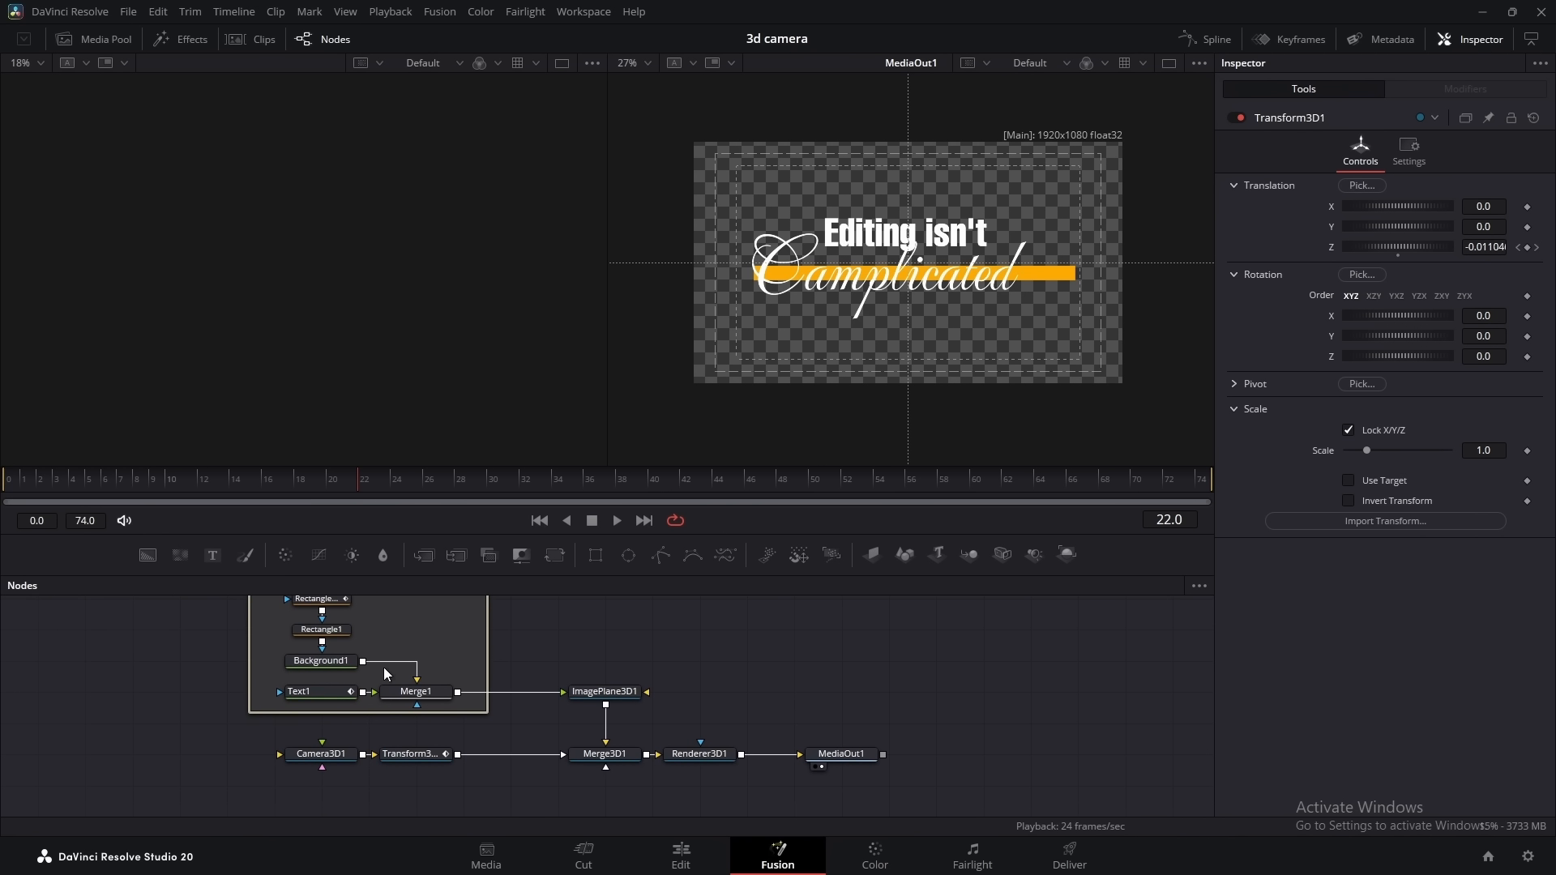
{"action": "left_click", "coordinate": [329, 688]}
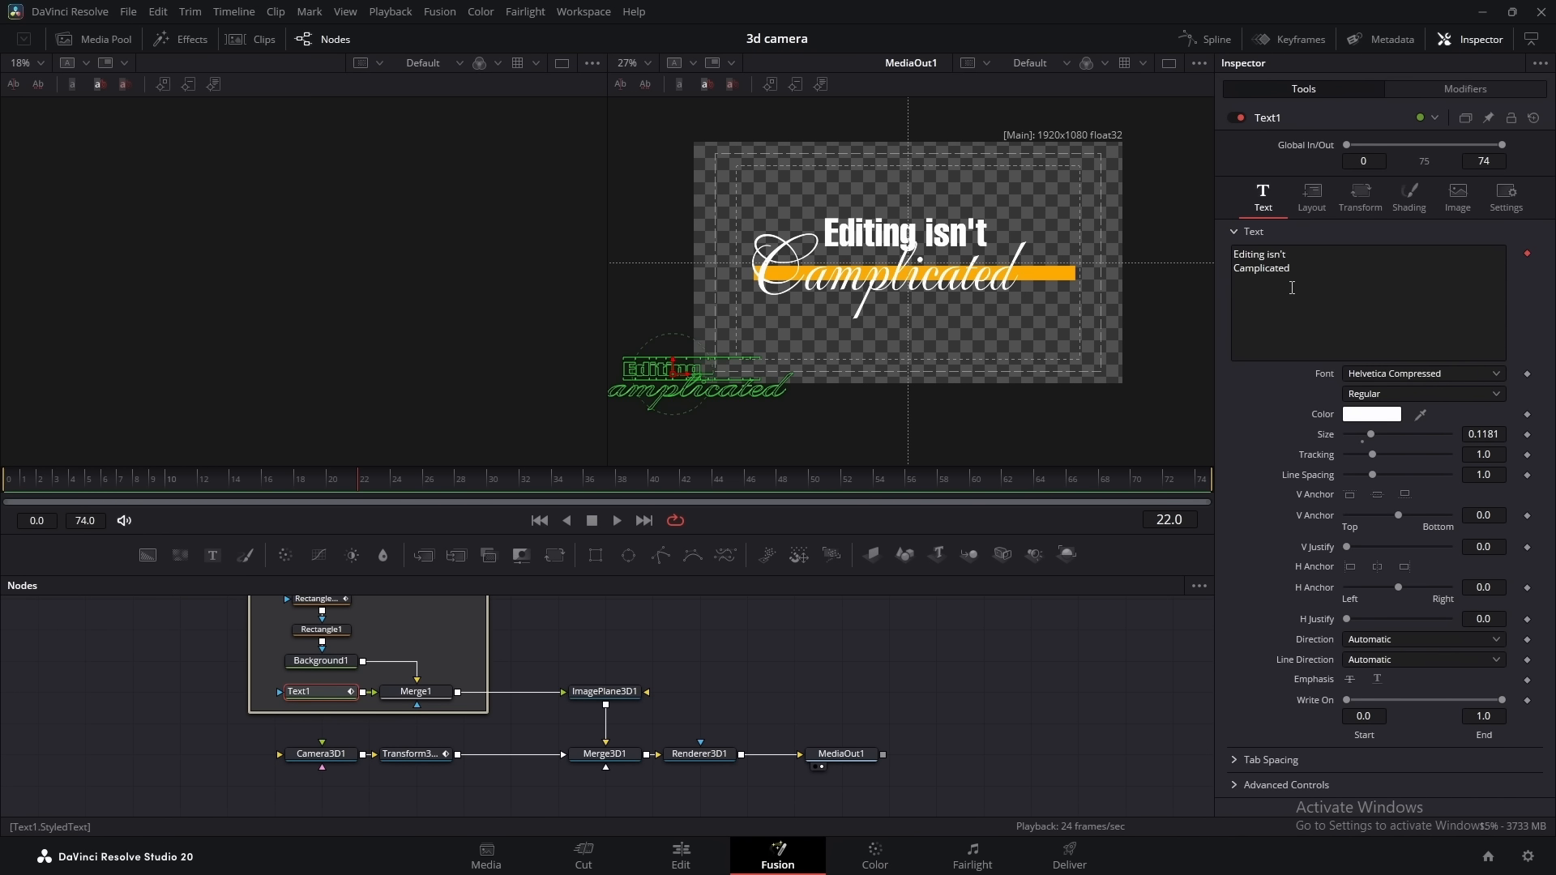
{"action": "left_click", "coordinate": [1448, 84]}
{"action": "left_click", "coordinate": [1314, 150]}
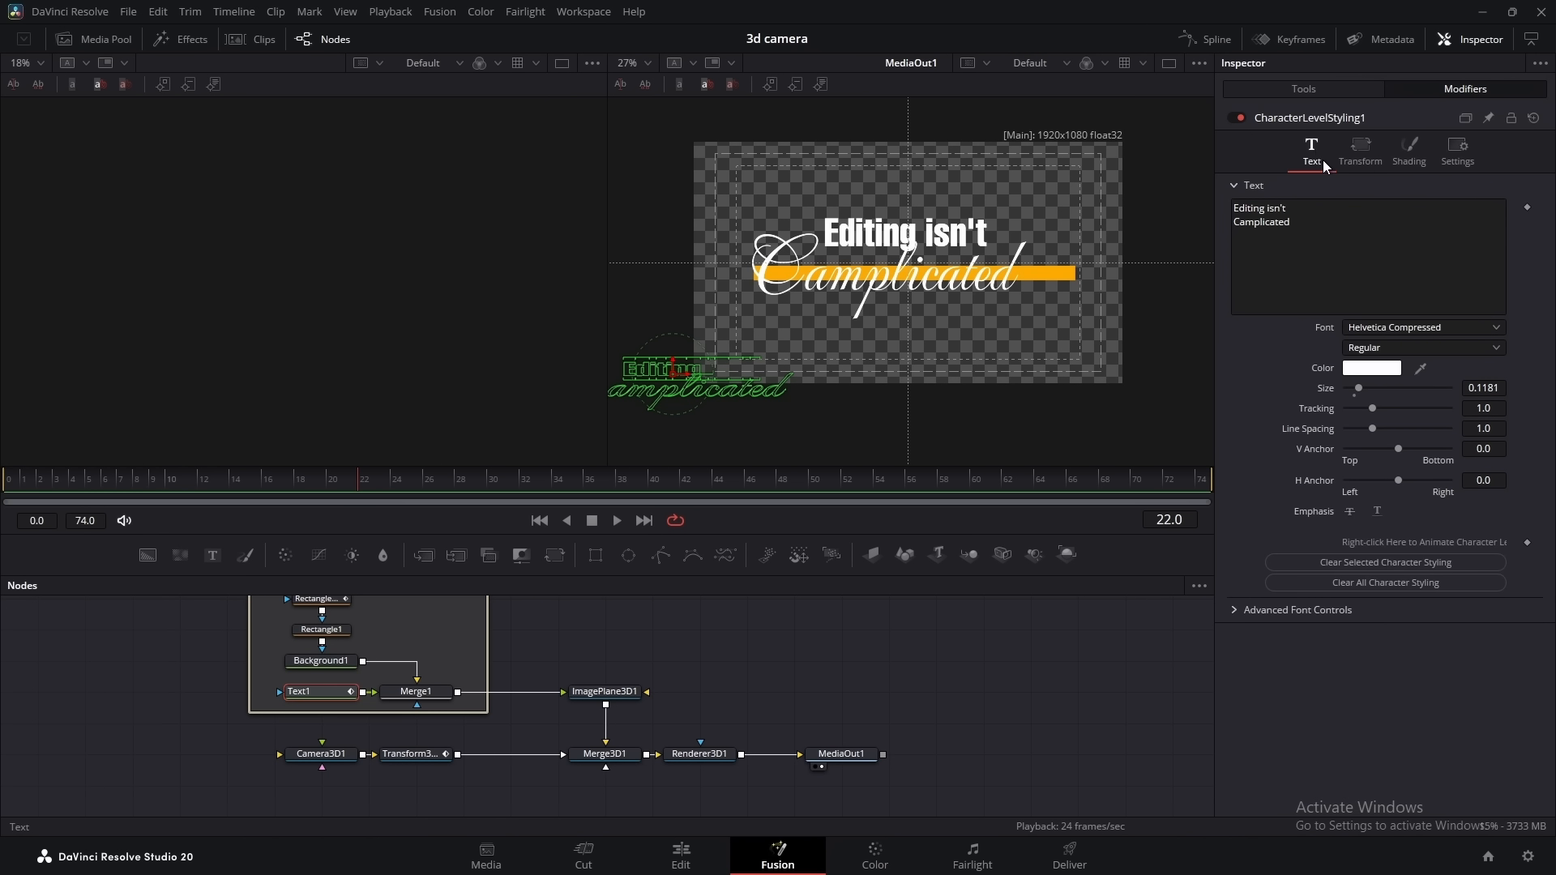
{"action": "right_click", "coordinate": [1315, 247]}
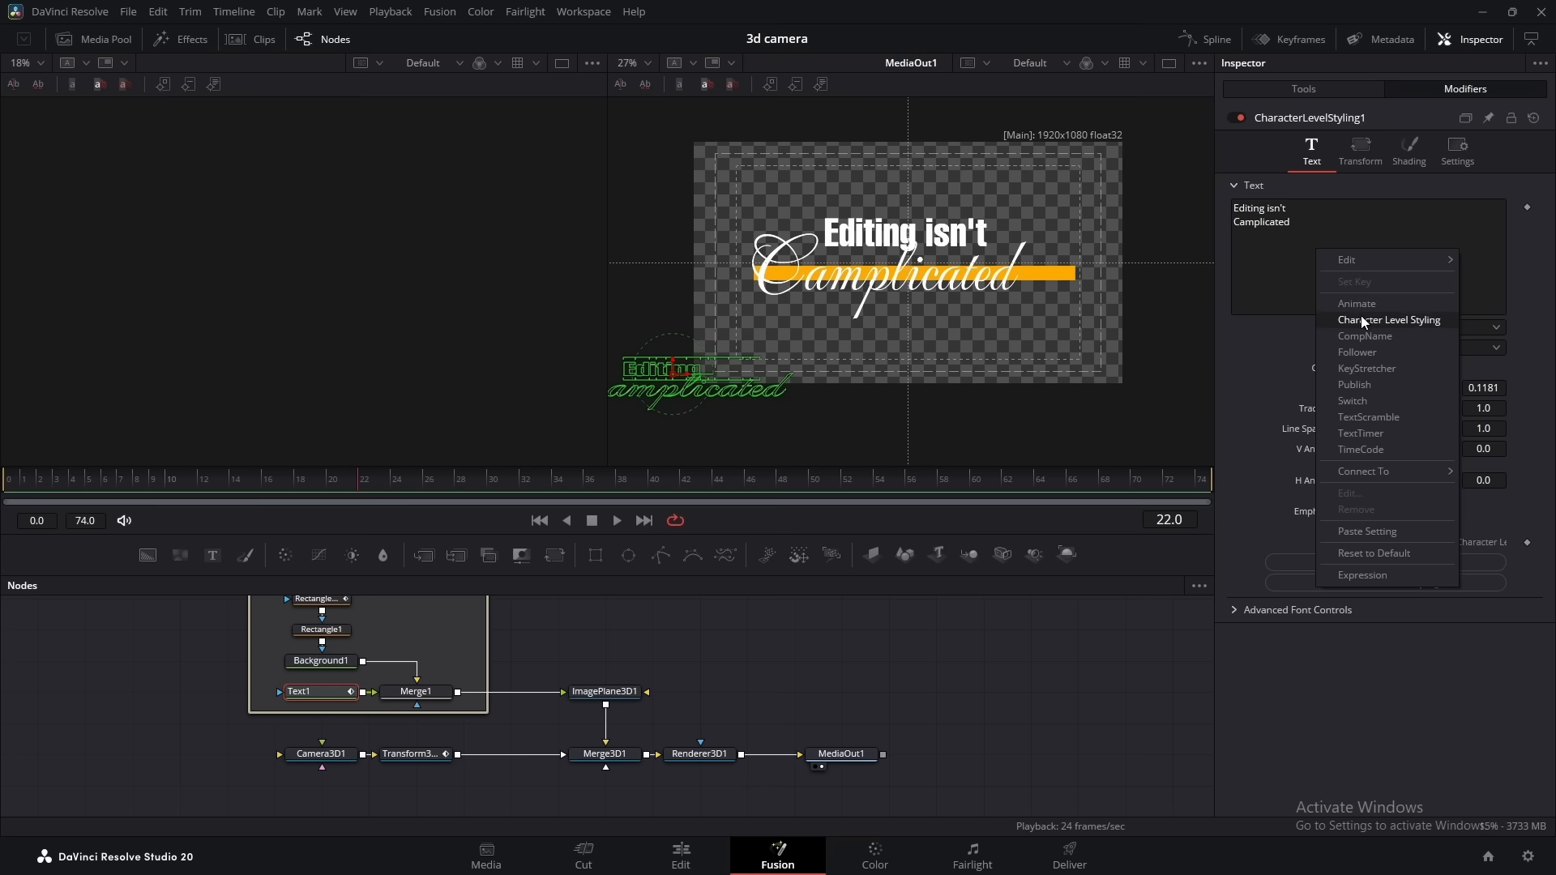
{"action": "left_click", "coordinate": [1358, 352]}
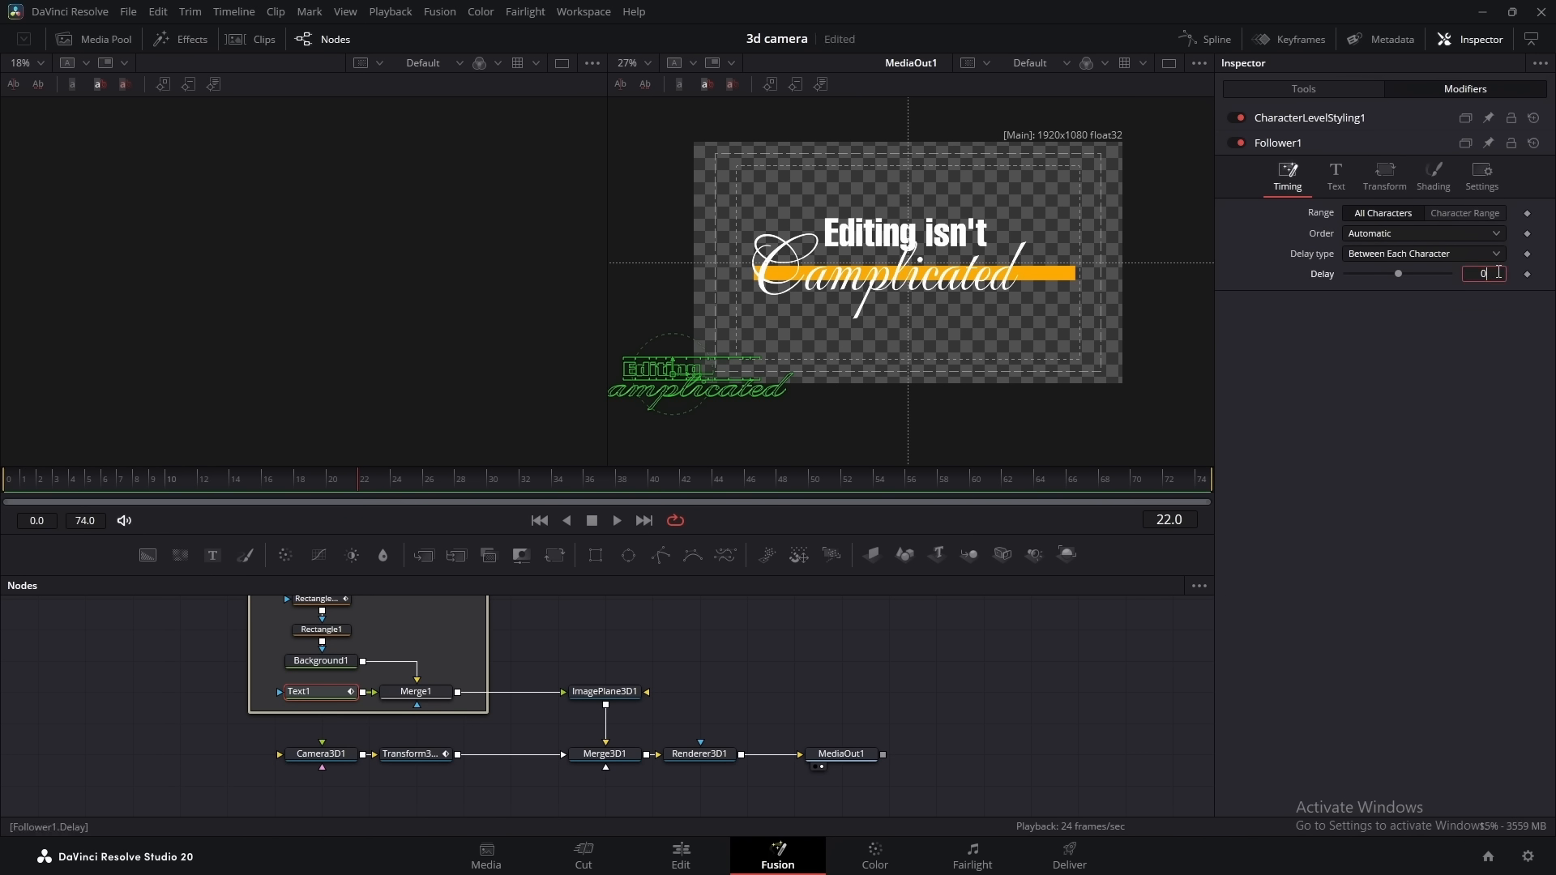
Set the Follower delay between each character to 0.5 and its order to Completely Random
{"action": "key", "text": "Return"}
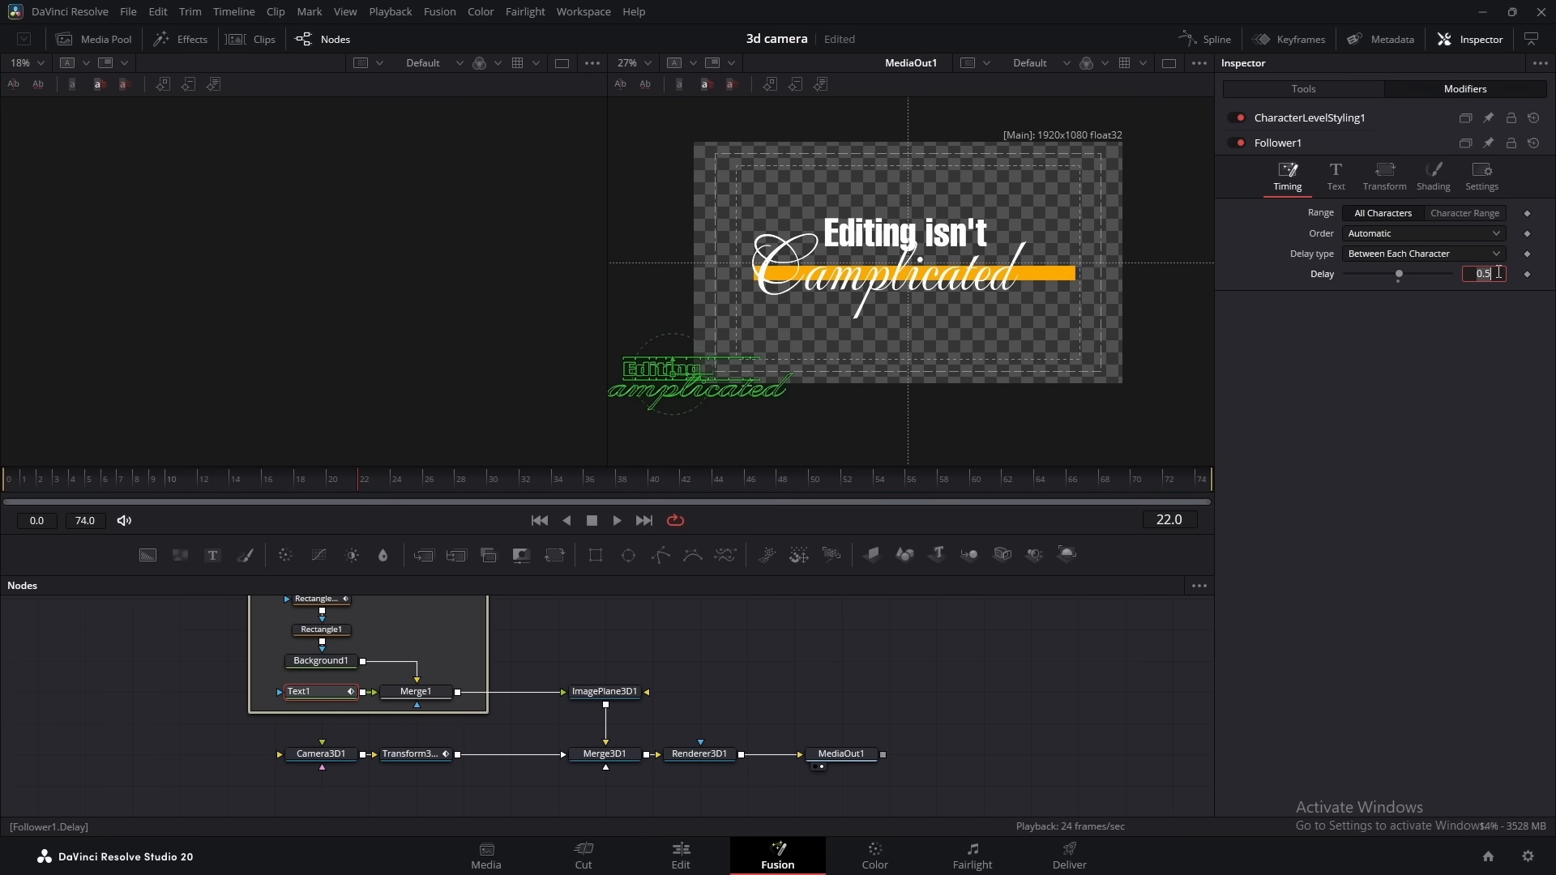
{"action": "left_click", "coordinate": [1408, 382]}
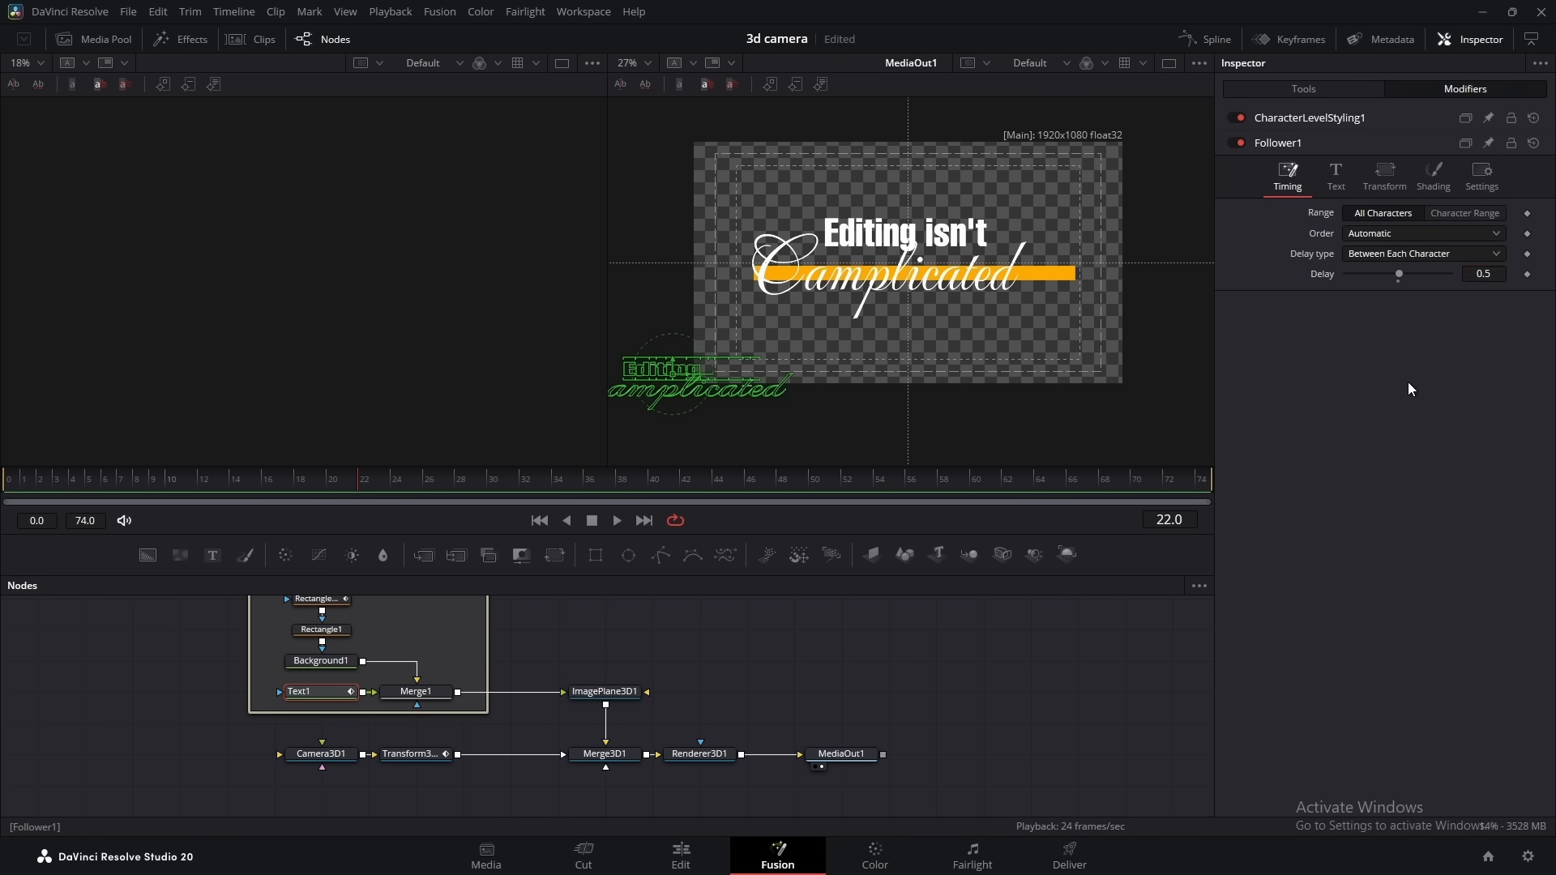
{"action": "left_click", "coordinate": [1374, 234]}
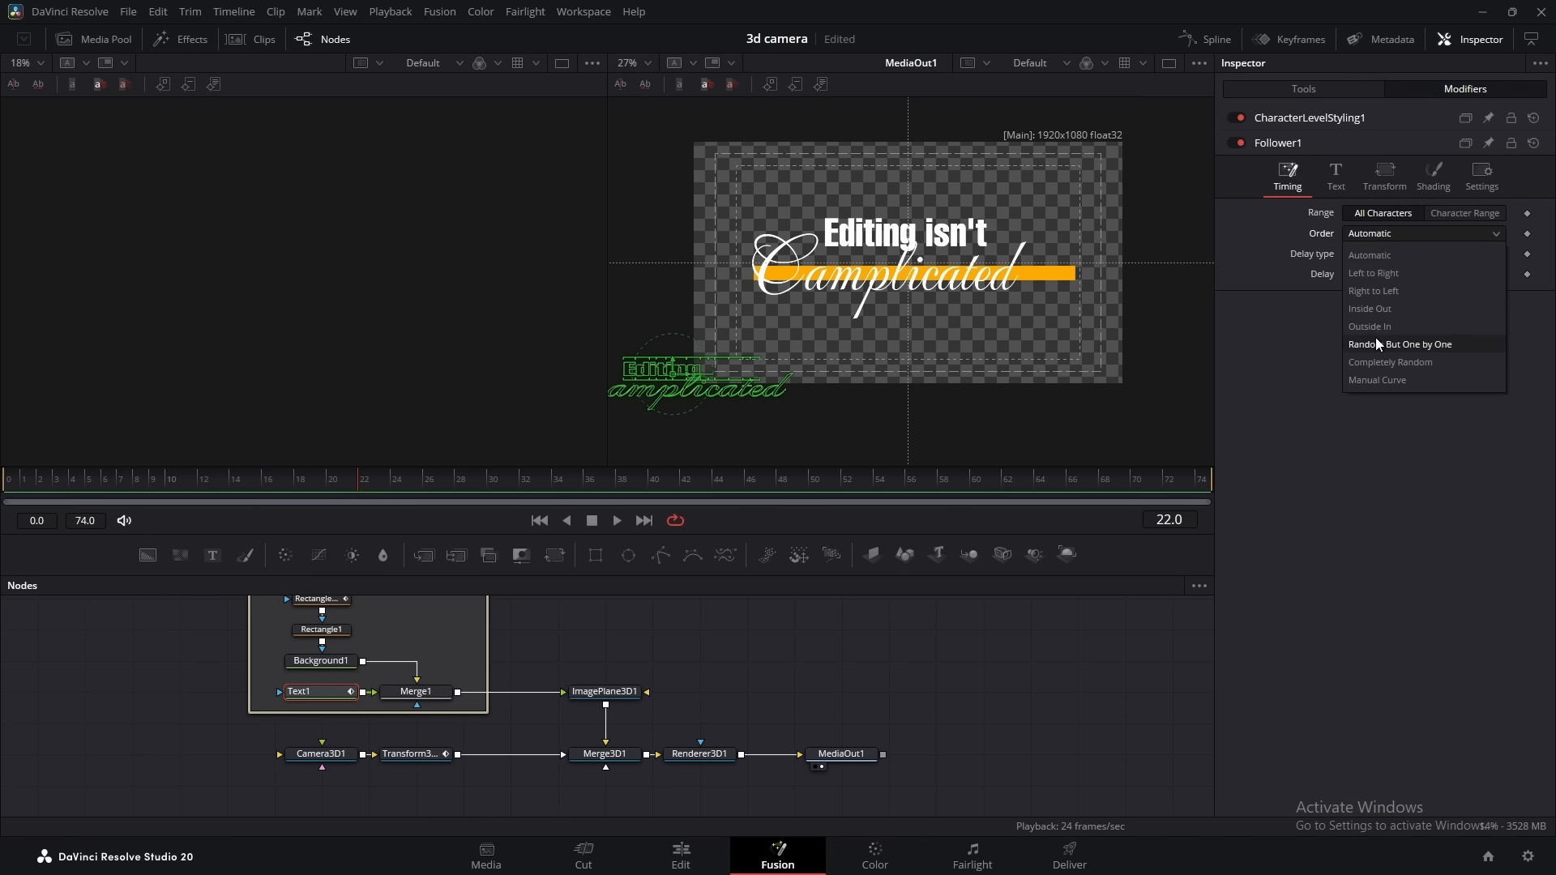
{"action": "left_click", "coordinate": [1380, 362]}
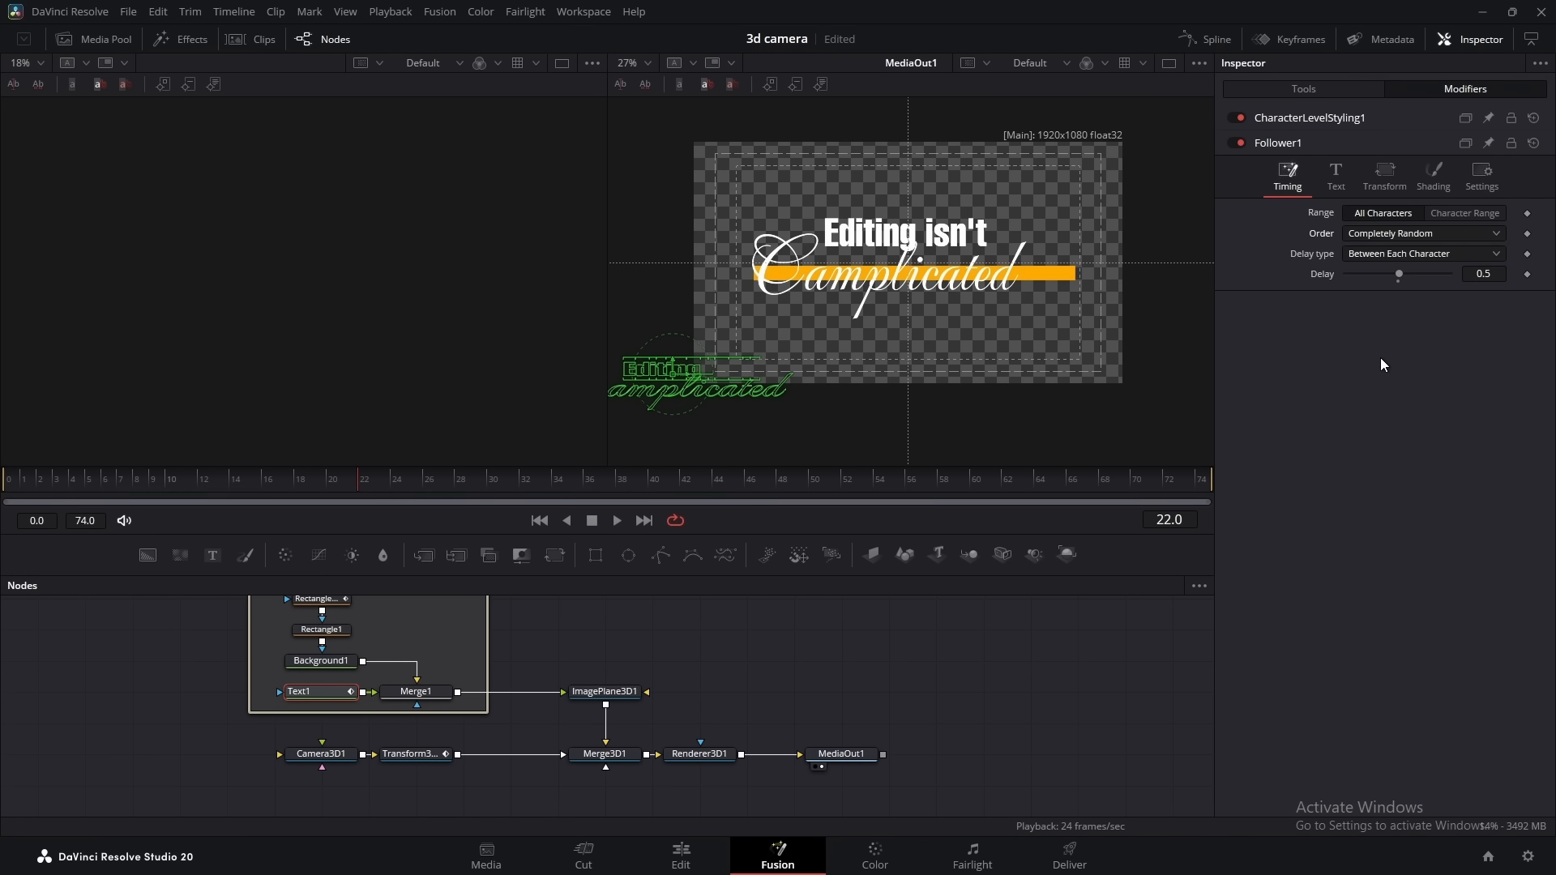
Keyframe the Follower's shading opacity at 0.0 on frame 0
{"action": "left_click", "coordinate": [1434, 180]}
{"action": "left_click_drag", "start_coordinate": [27, 479], "coordinate": [2, 483]}
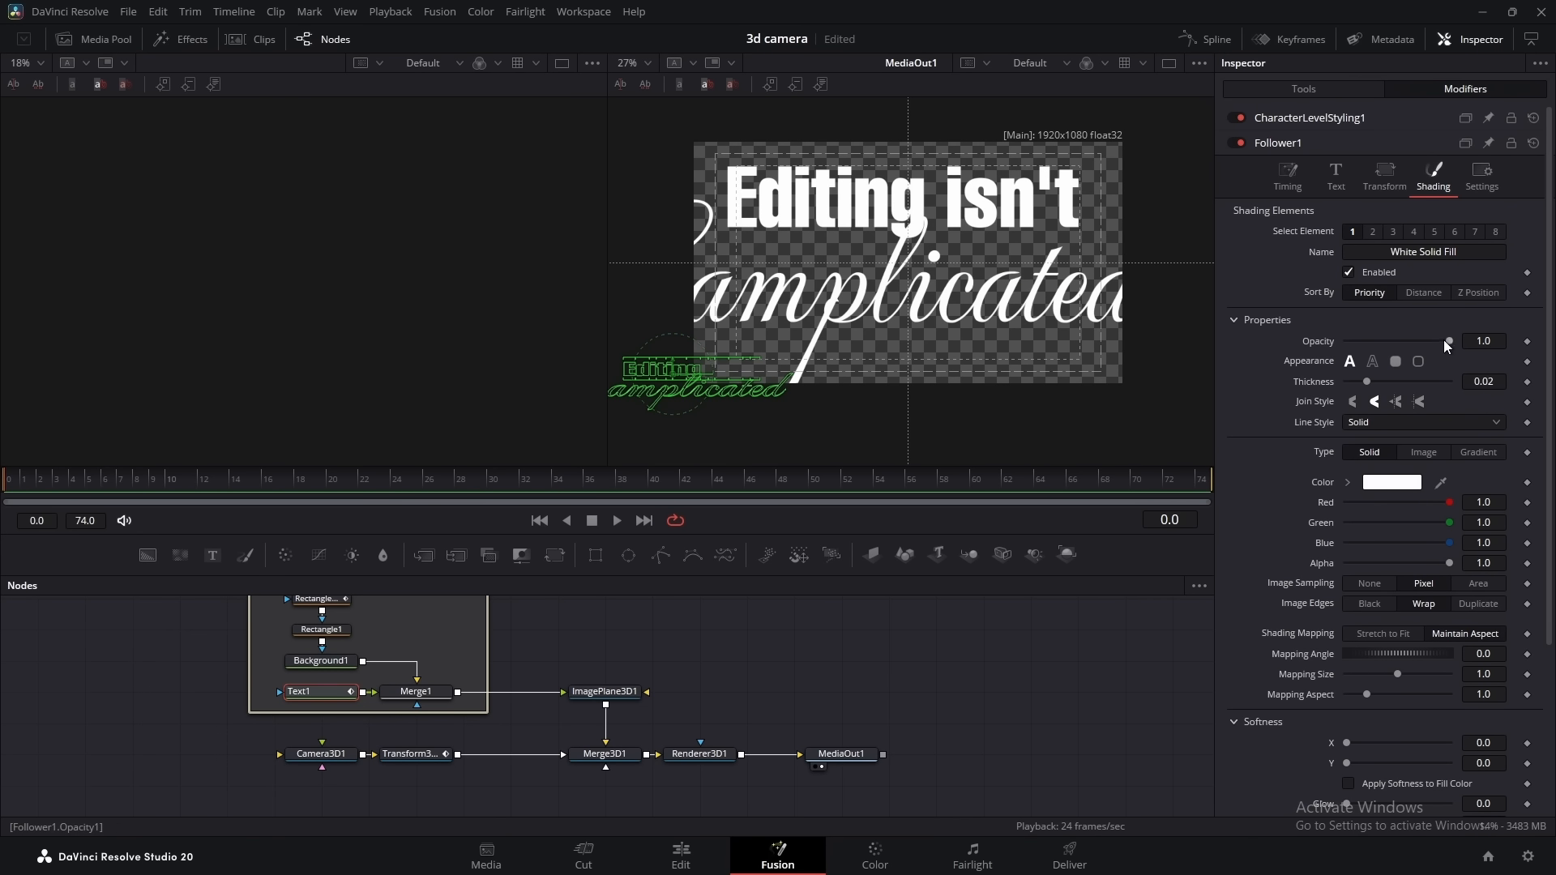
{"action": "left_click_drag", "start_coordinate": [1449, 341], "coordinate": [1110, 352]}
{"action": "left_click", "coordinate": [1526, 342]}
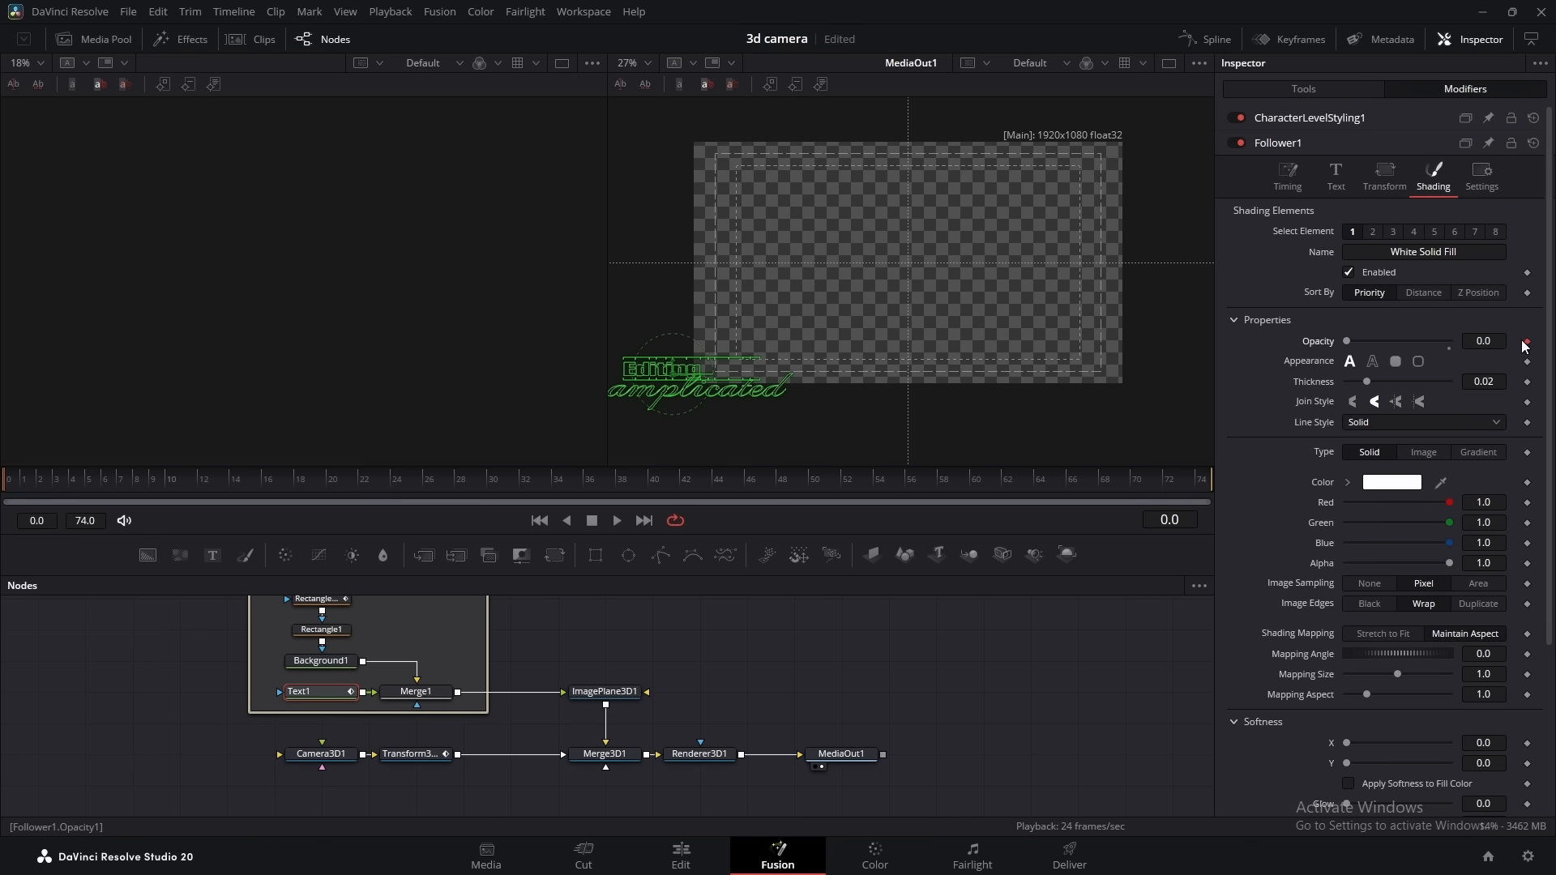
Keyframe the Follower opacity at 1.0 on frame 1, 0.0 on frame 2 and 1.0 on frame 3 for a flicker
{"action": "key", "text": "Right"}
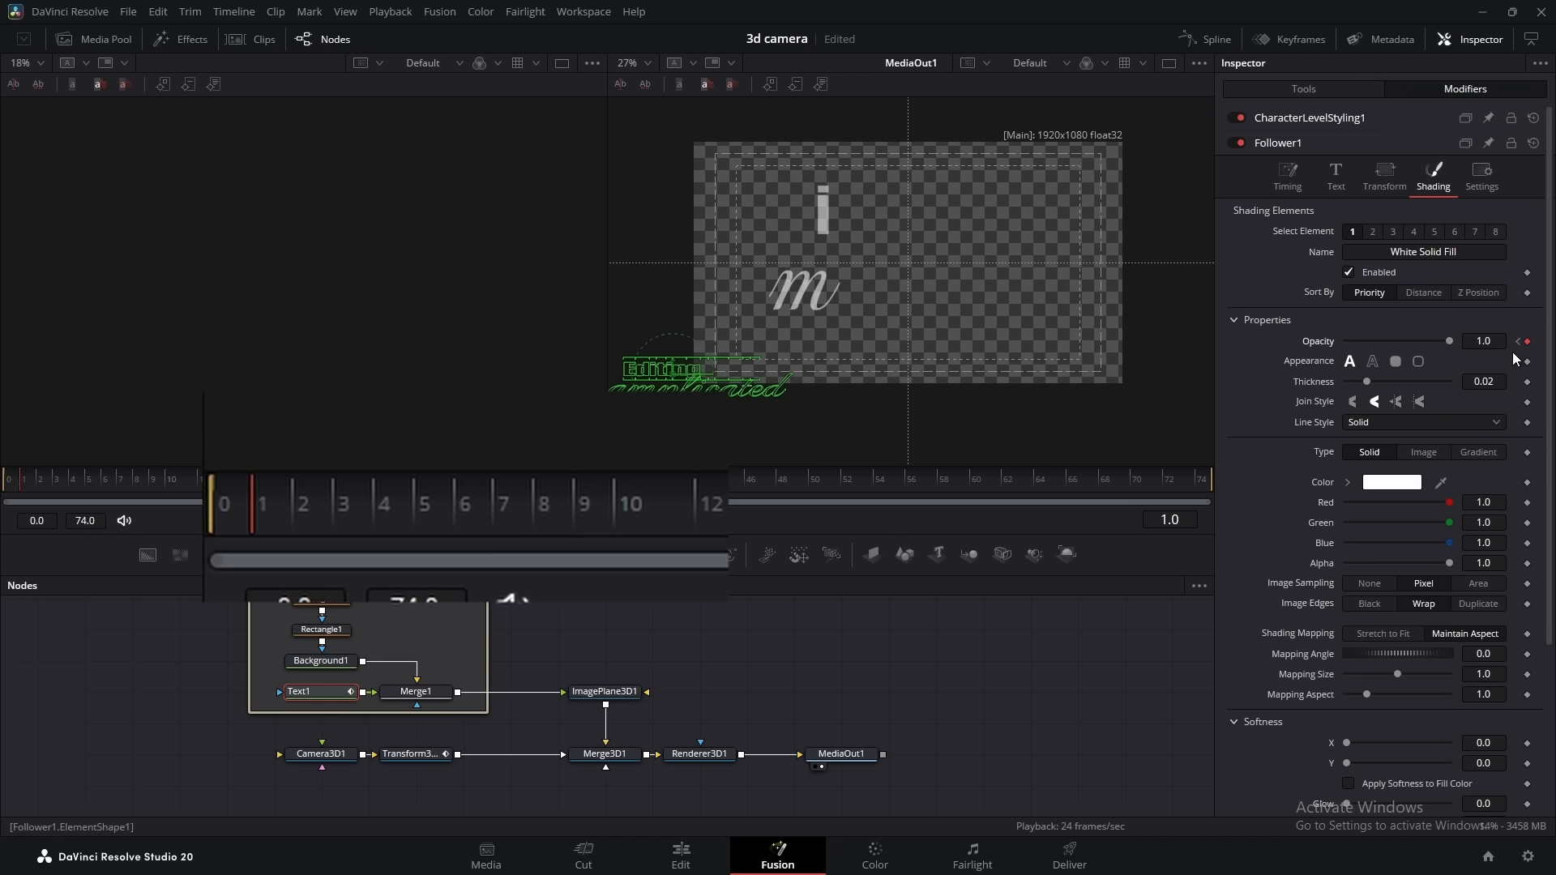
{"action": "key", "text": "Right"}
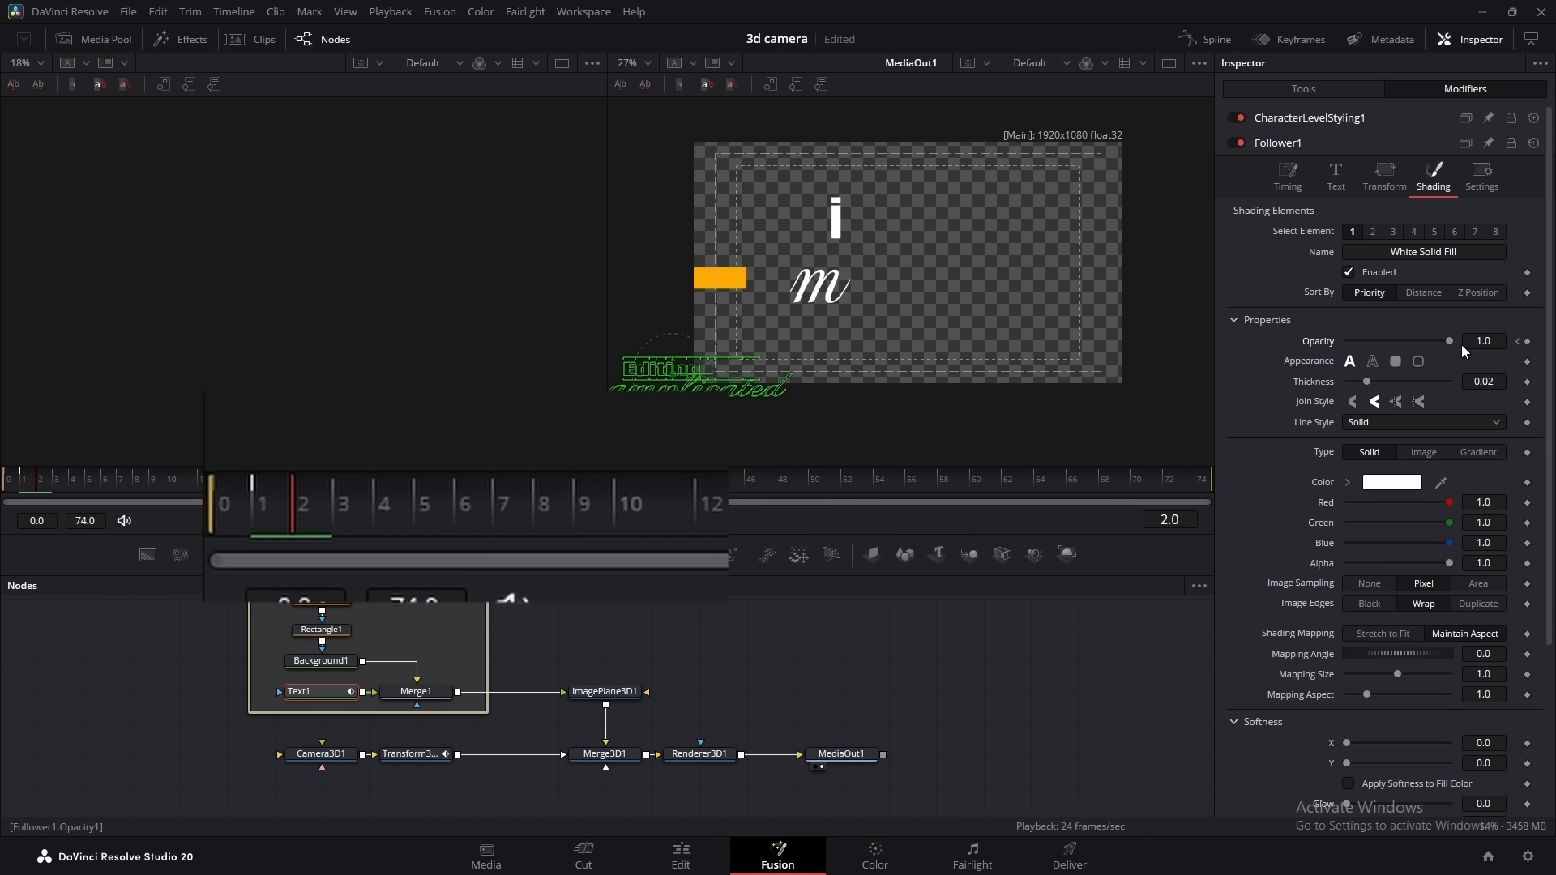
{"action": "left_click_drag", "start_coordinate": [1449, 341], "coordinate": [1363, 342]}
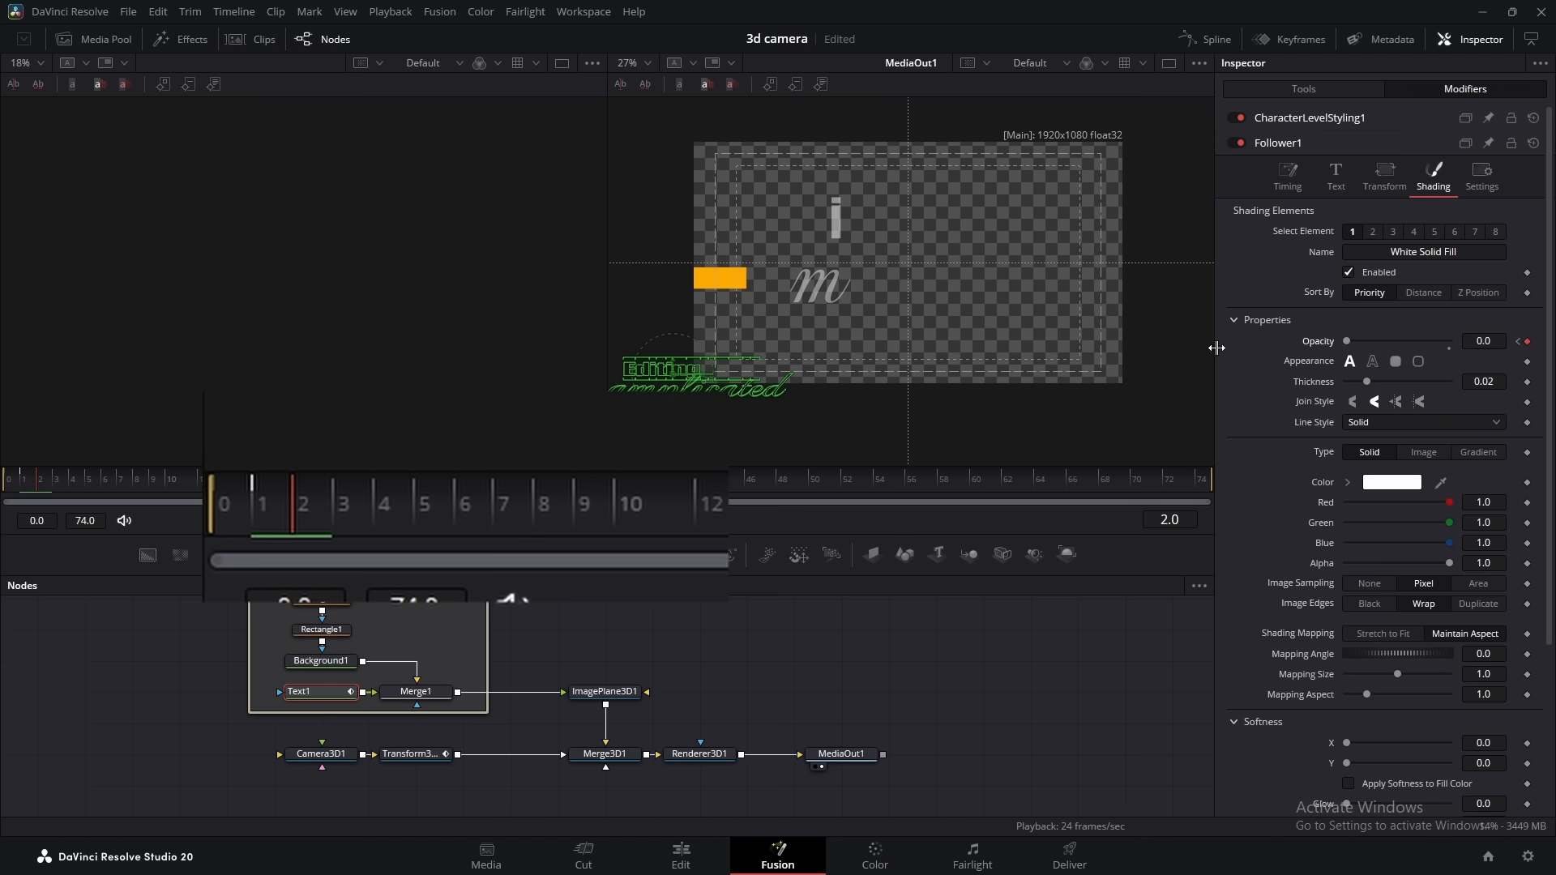
{"action": "key", "text": "Right"}
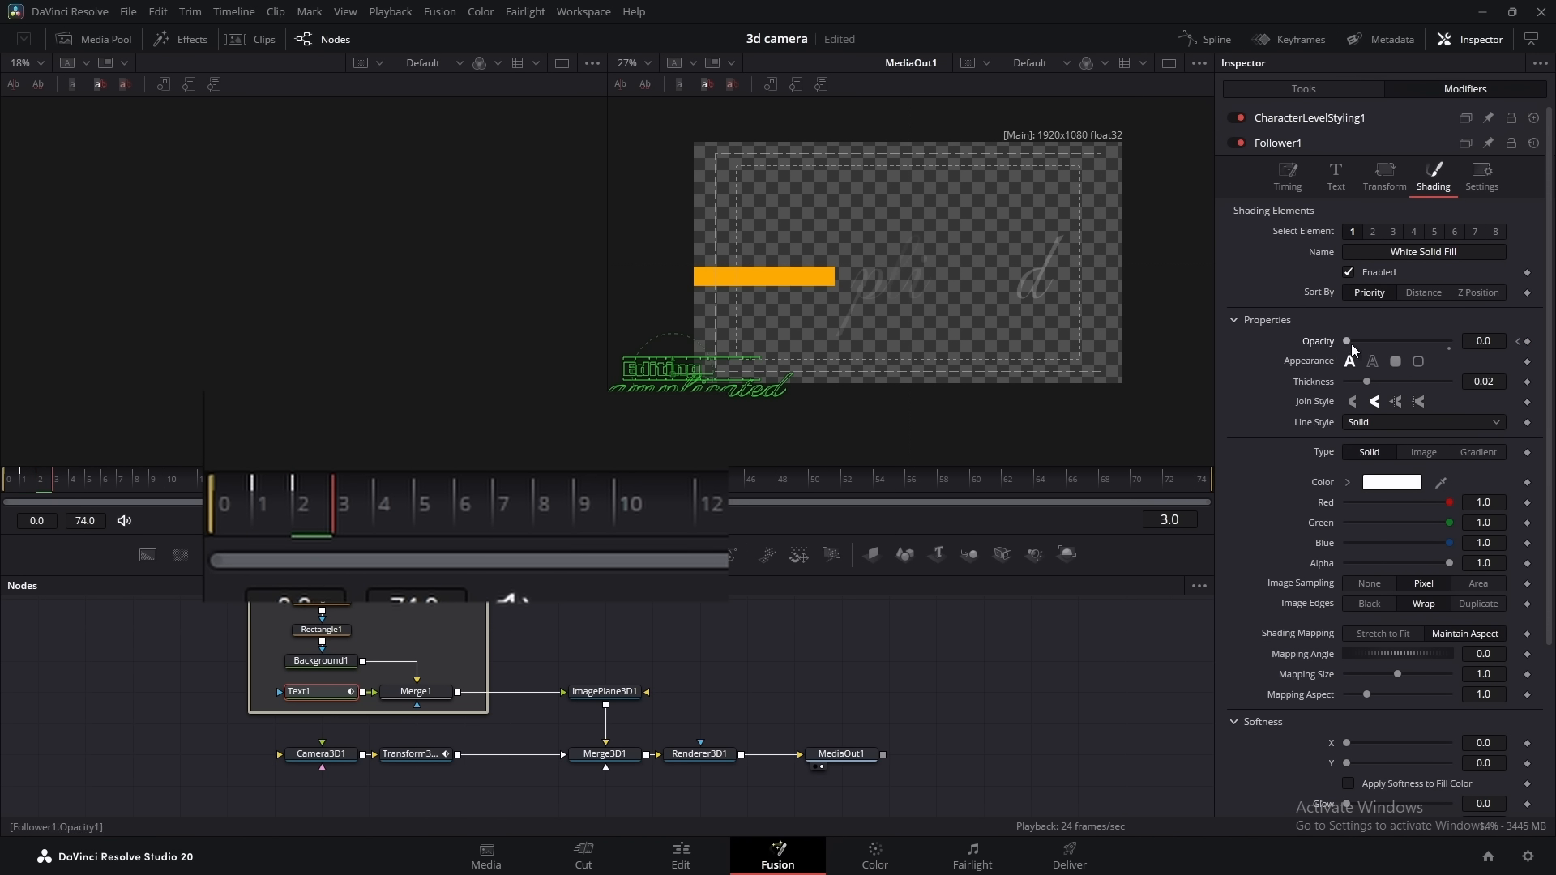
{"action": "double_click", "coordinate": [1348, 342]}
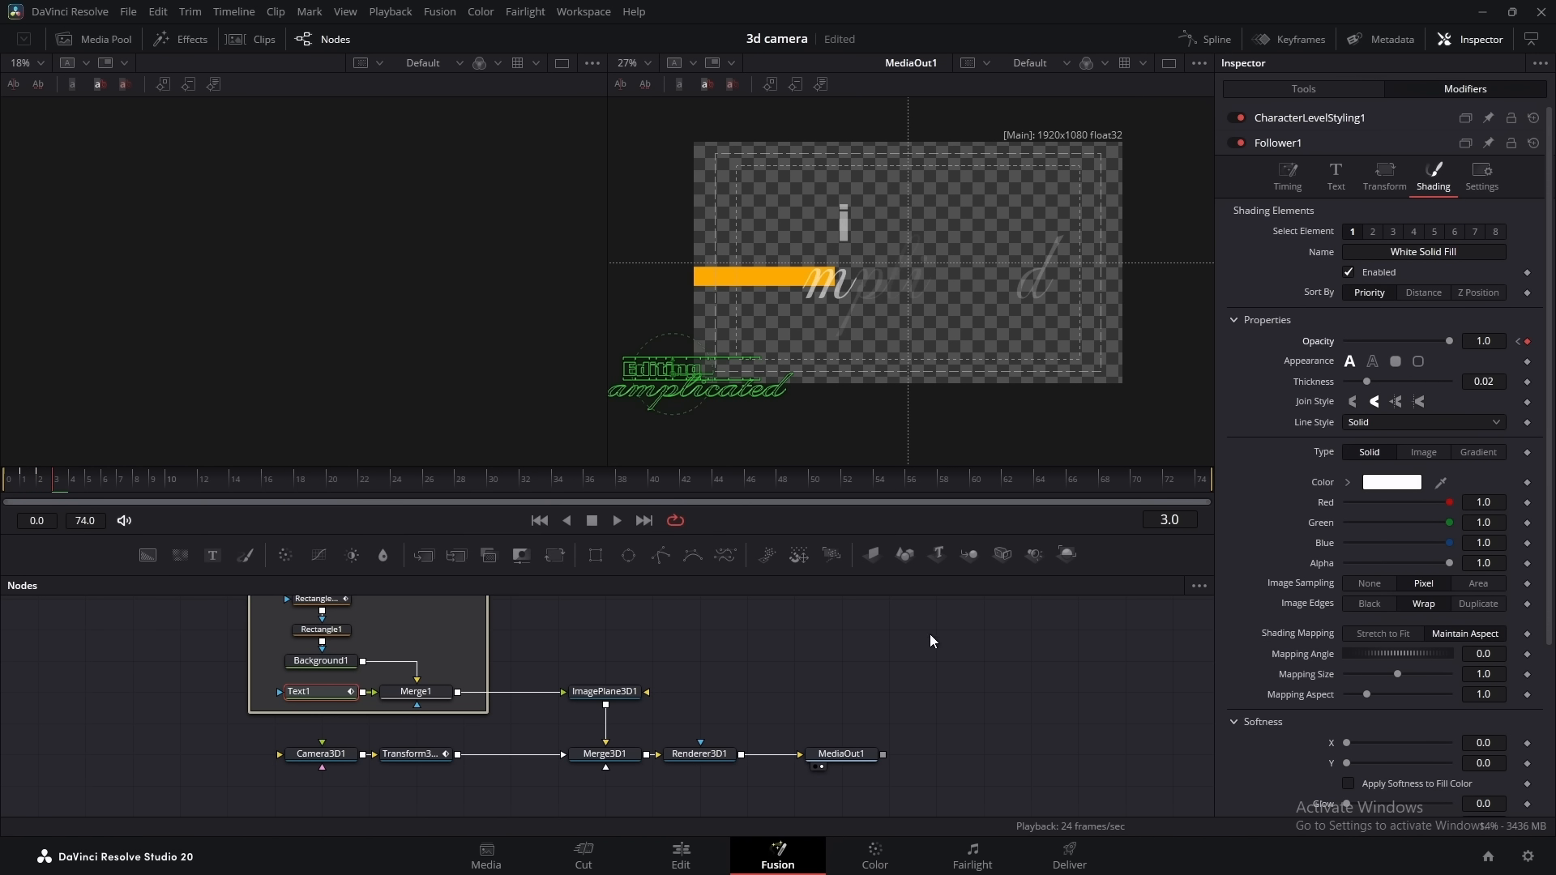
Play back the composition to check the random letter flicker together with the camera move
{"action": "key", "text": "space"}
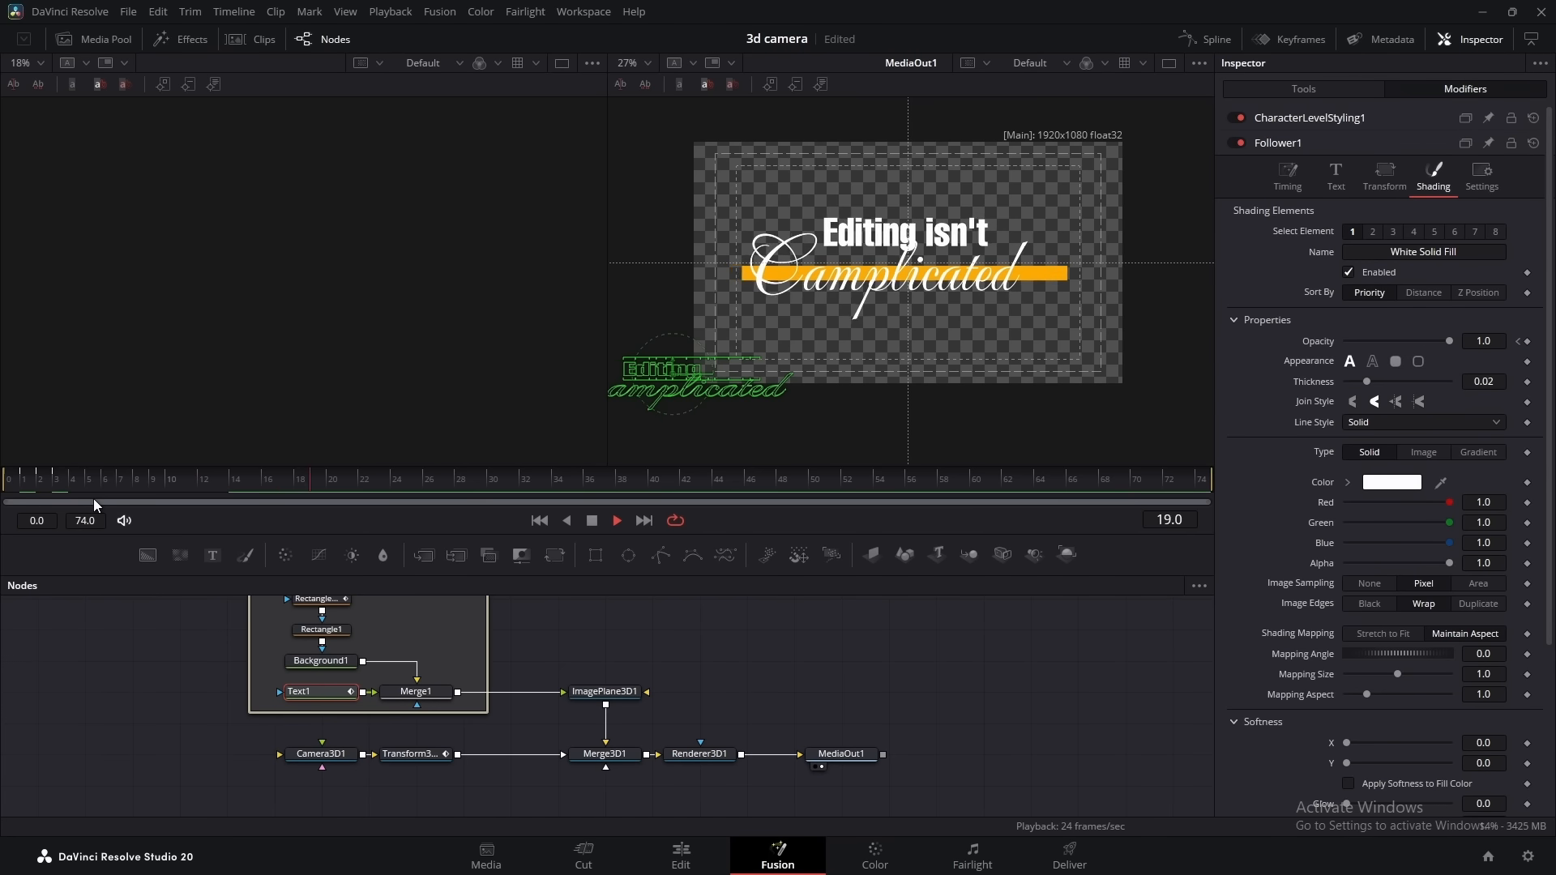
{"action": "left_click", "coordinate": [731, 639]}
{"action": "left_click_drag", "start_coordinate": [791, 618], "coordinate": [848, 613]}
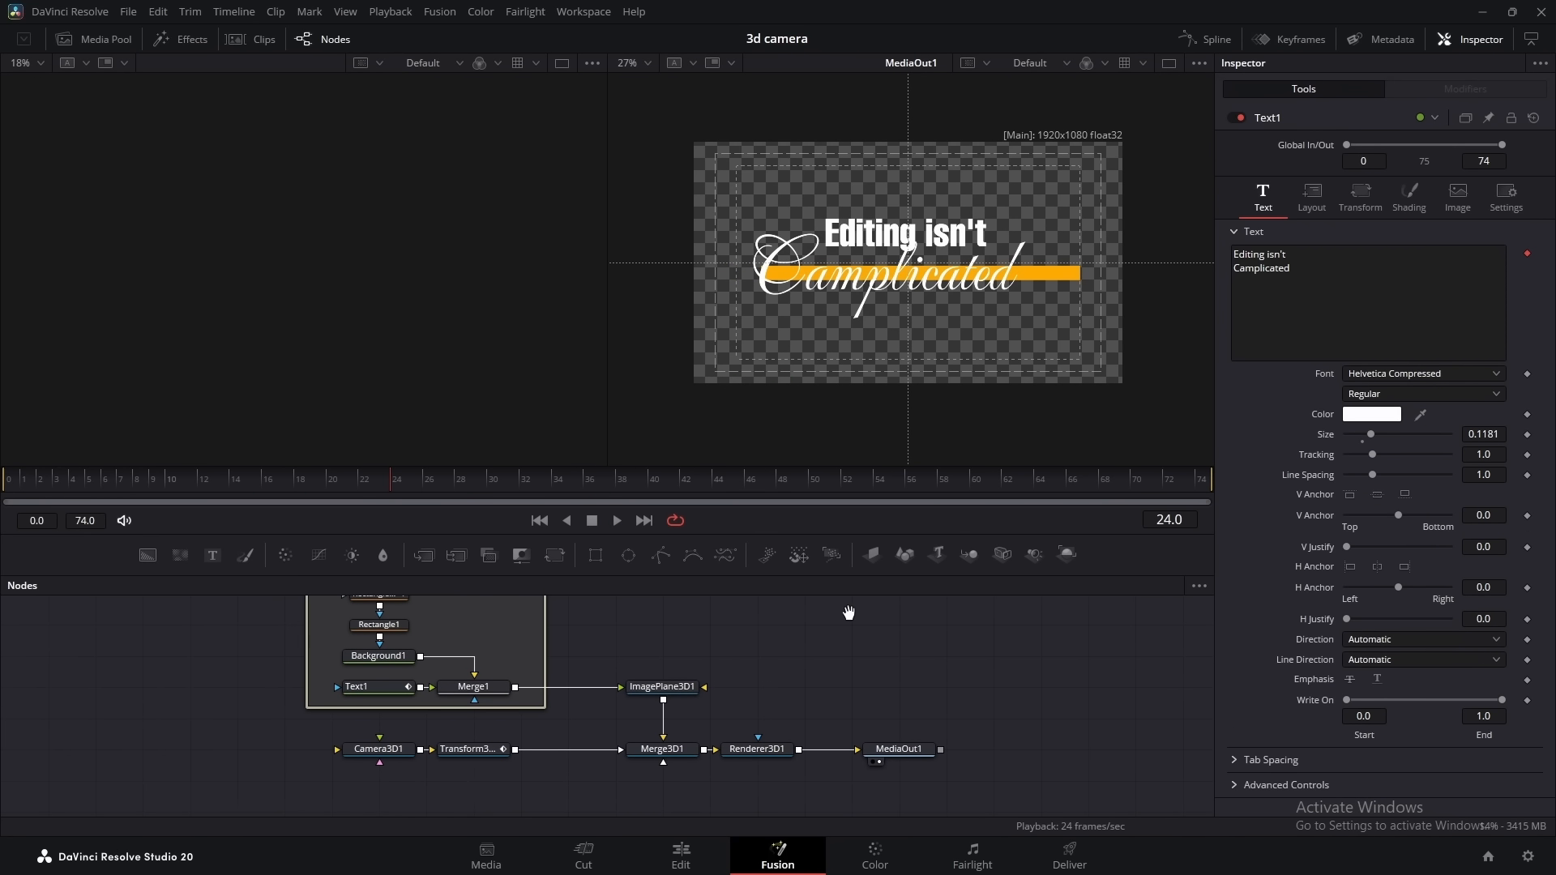
Shift the camera nodes back to make room and add a second Transform 3D node after Transform3D1
{"action": "left_click_drag", "start_coordinate": [539, 724], "coordinate": [252, 749]}
{"action": "left_click", "coordinate": [341, 752]}
{"action": "key", "text": "shift+space"}
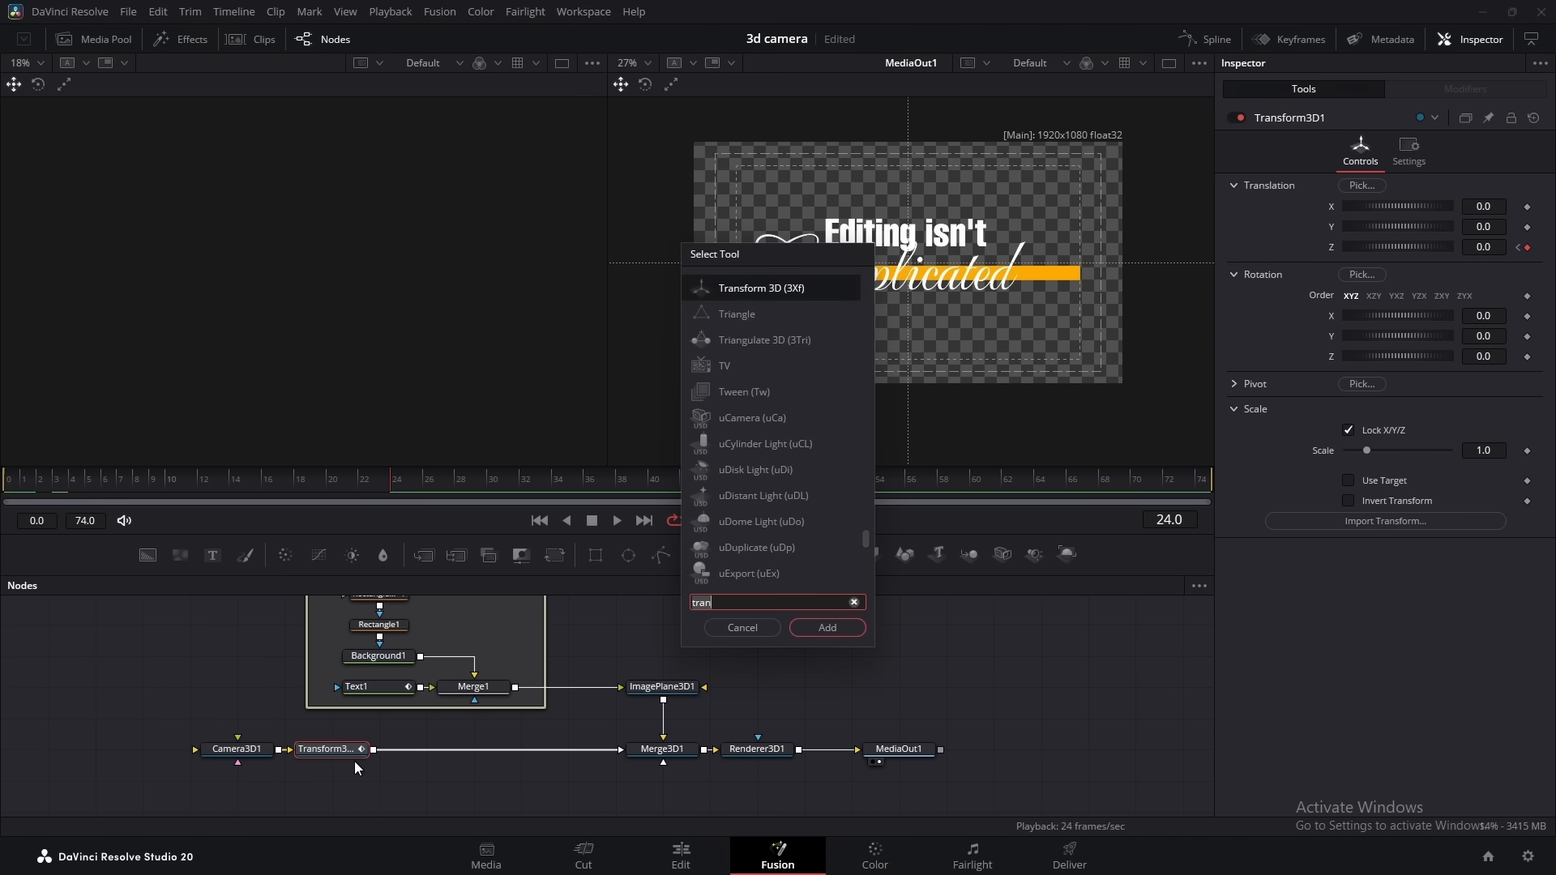
{"action": "type", "text": "tran"}
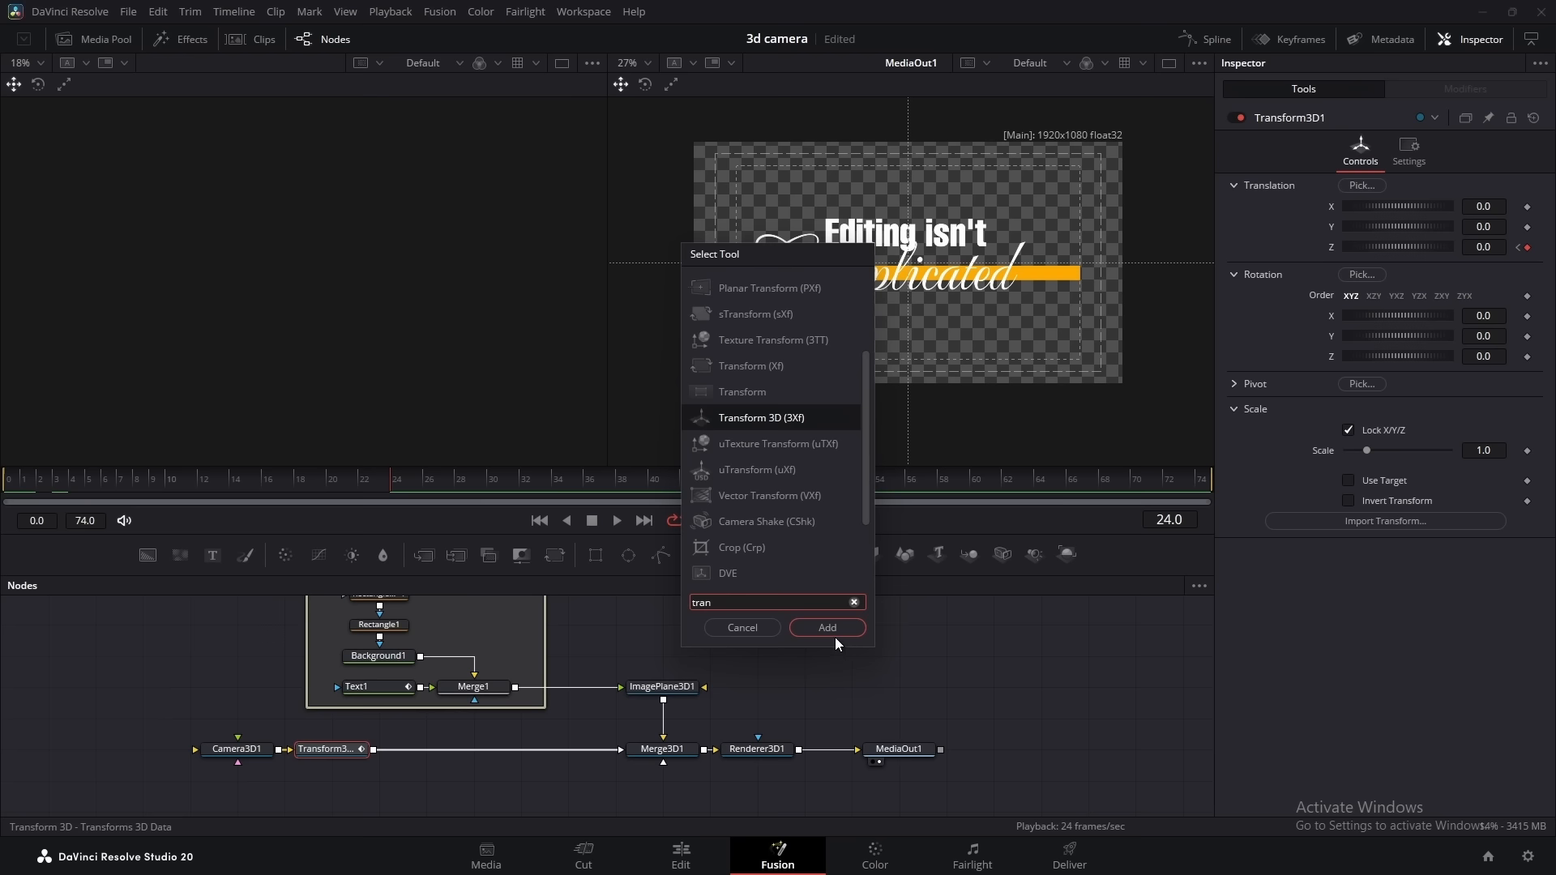
{"action": "left_click", "coordinate": [826, 628]}
Keyframe Transform3D2's Z translation at 0.0 on frame 20 and at 2.56 on frame 48
{"action": "left_click_drag", "start_coordinate": [391, 489], "coordinate": [337, 490]}
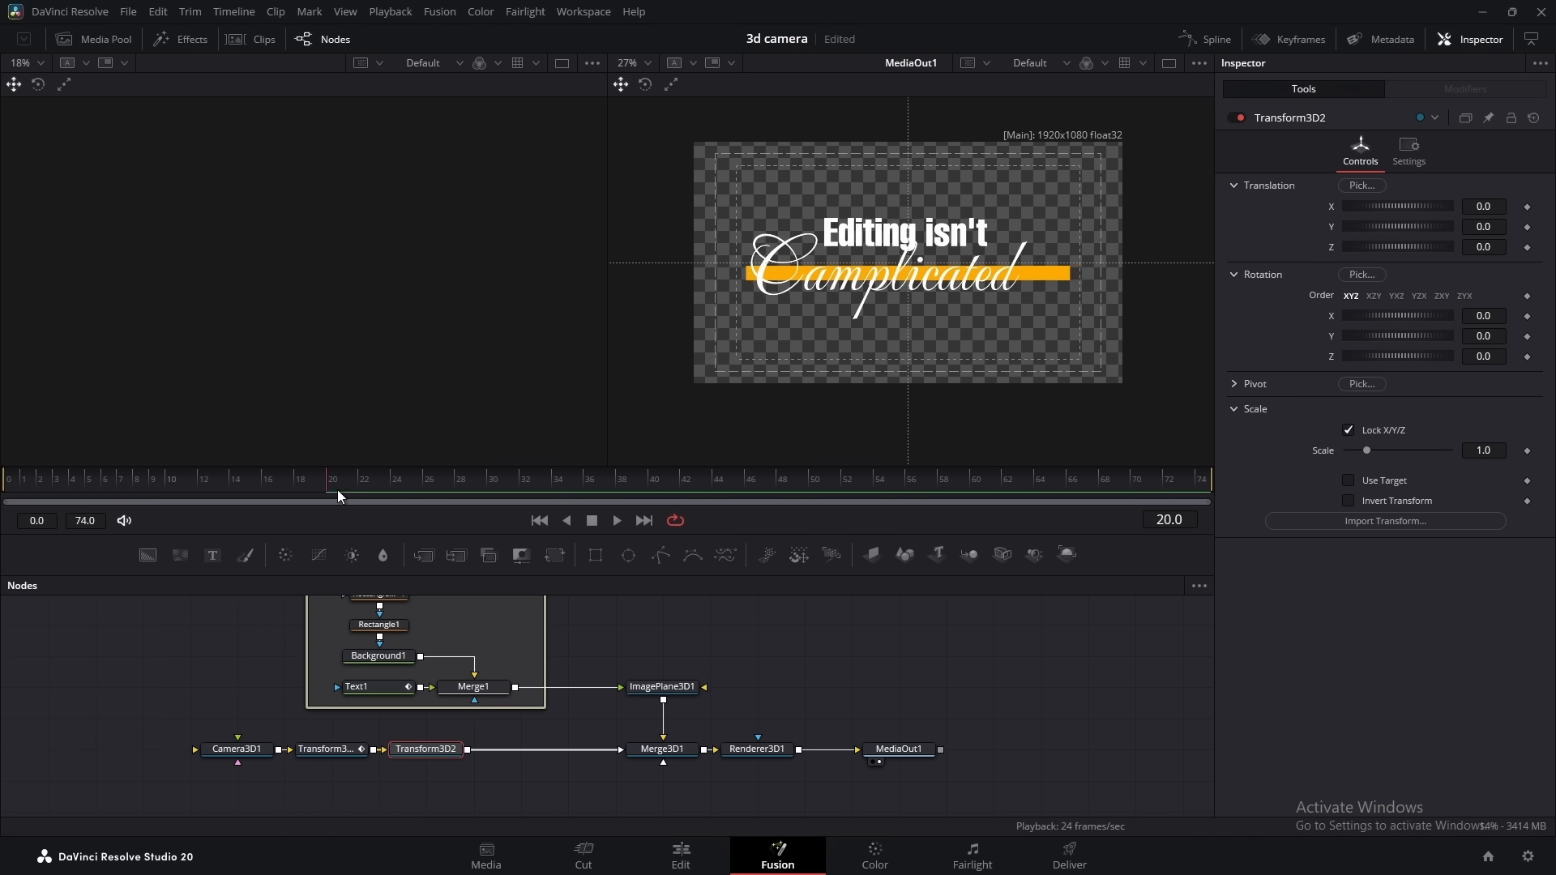
{"action": "left_click", "coordinate": [1525, 248]}
{"action": "left_click", "coordinate": [732, 482]}
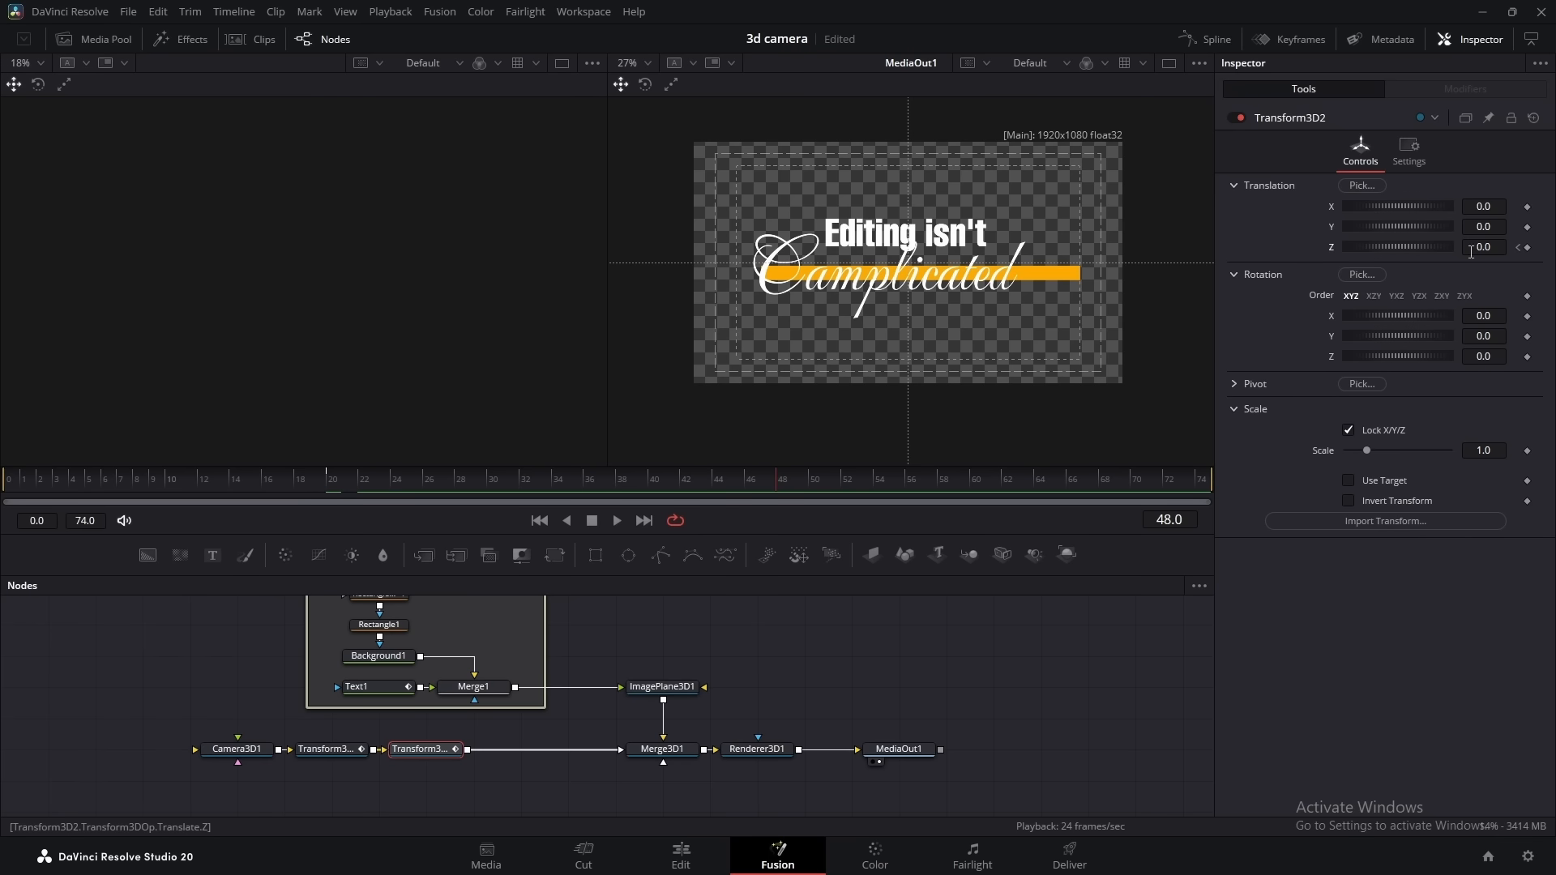
{"action": "left_click_drag", "start_coordinate": [1496, 248], "coordinate": [1554, 248]}
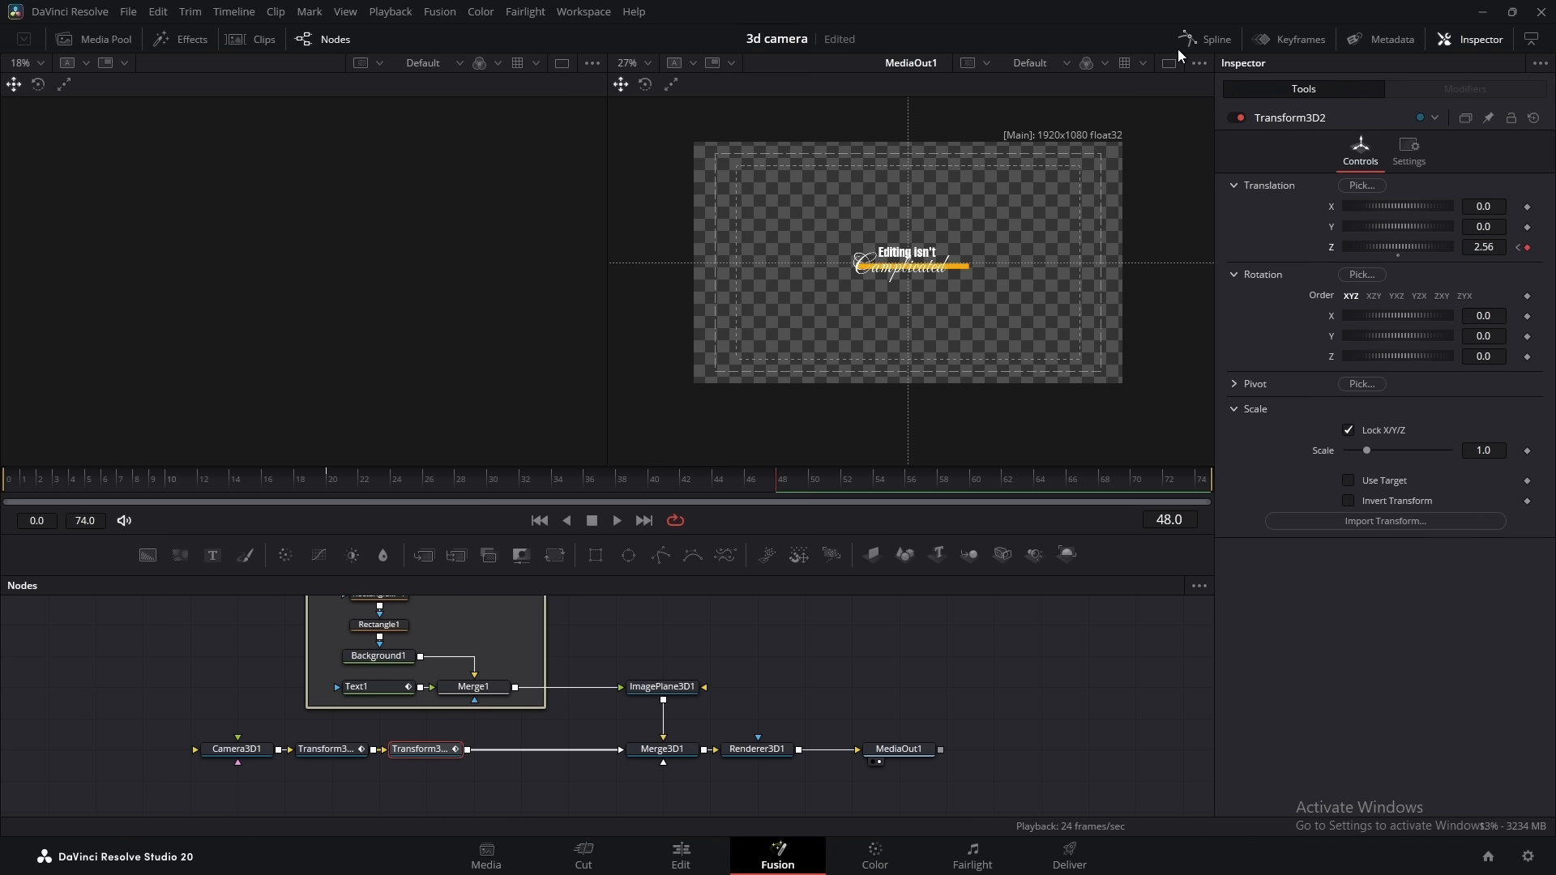
Flatten Transform3D2's Z Offset keyframes in the spline editor and reshape the curve into a fast start with a slow finish
{"action": "left_click", "coordinate": [1205, 39]}
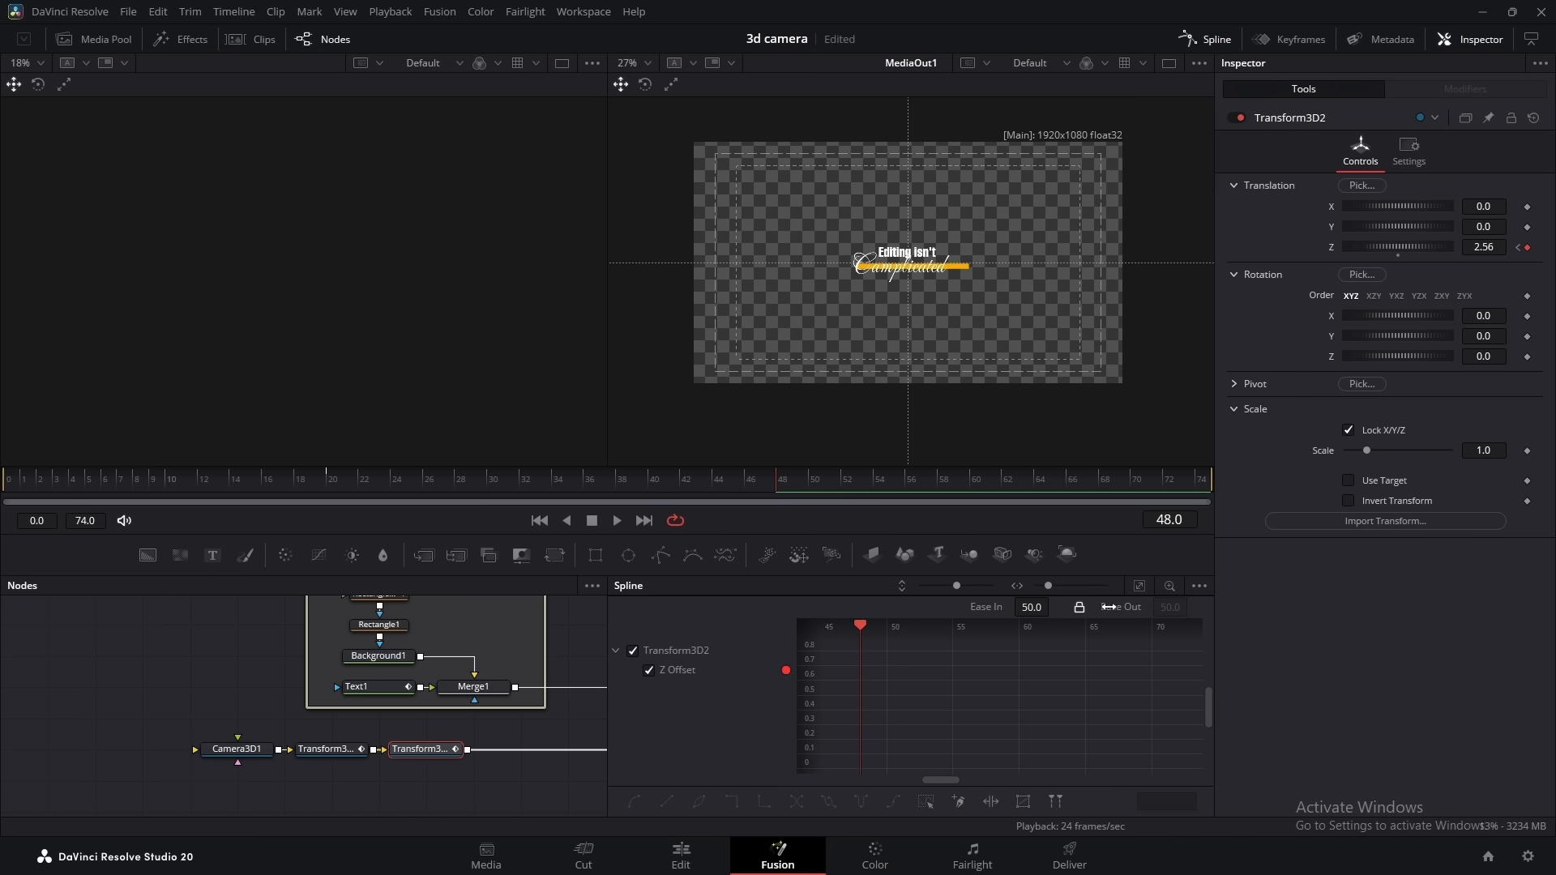
{"action": "left_click", "coordinate": [1139, 586]}
{"action": "key", "text": "ctrl+a"}
{"action": "key", "text": "f"}
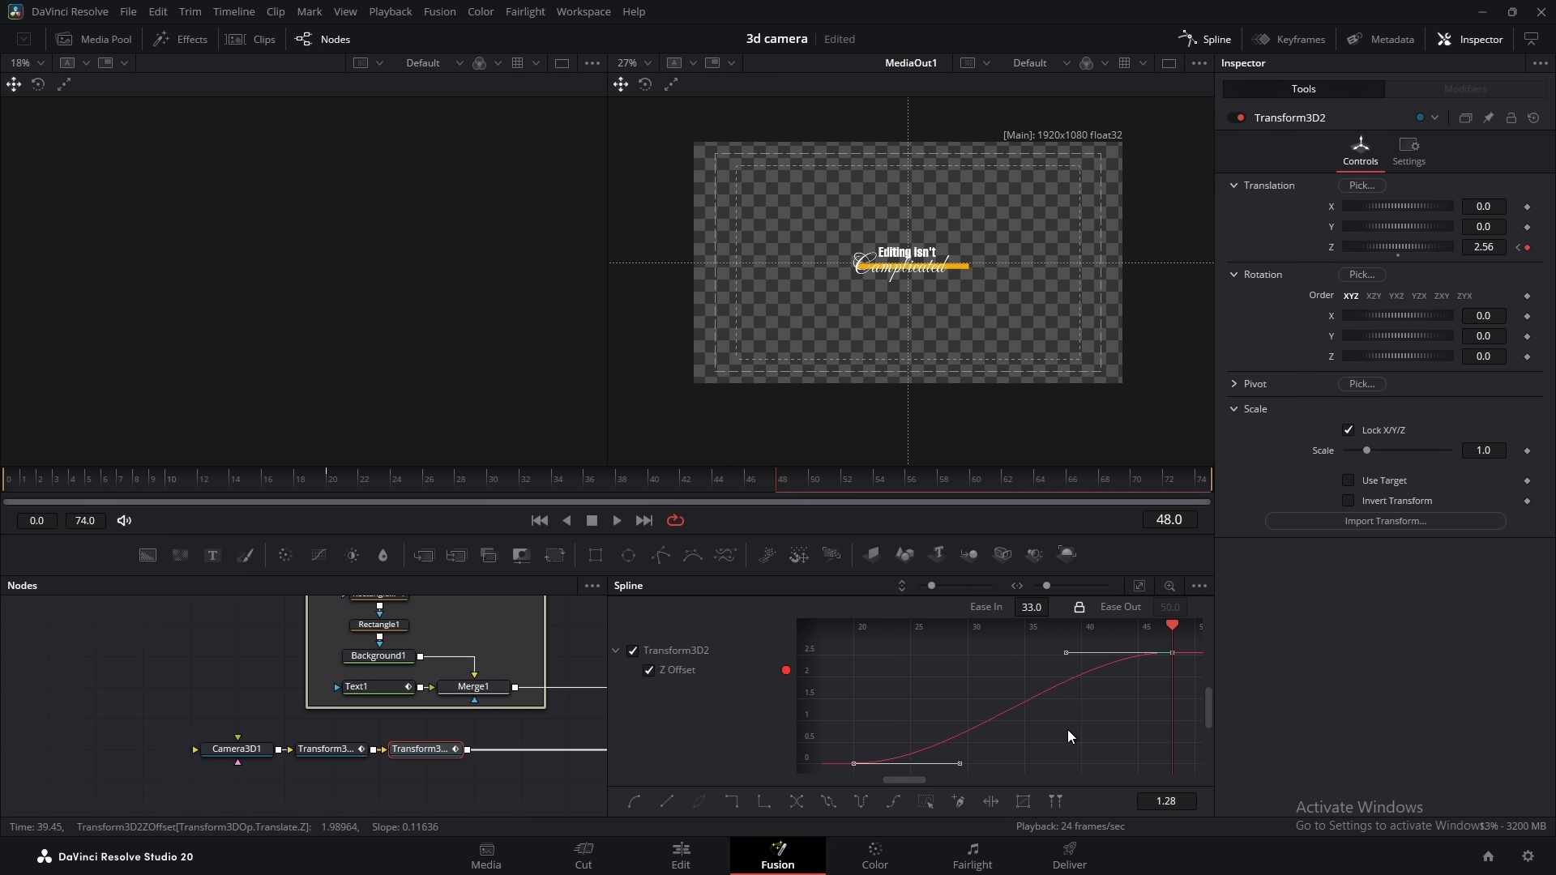
{"action": "left_click_drag", "start_coordinate": [961, 764], "coordinate": [925, 675]}
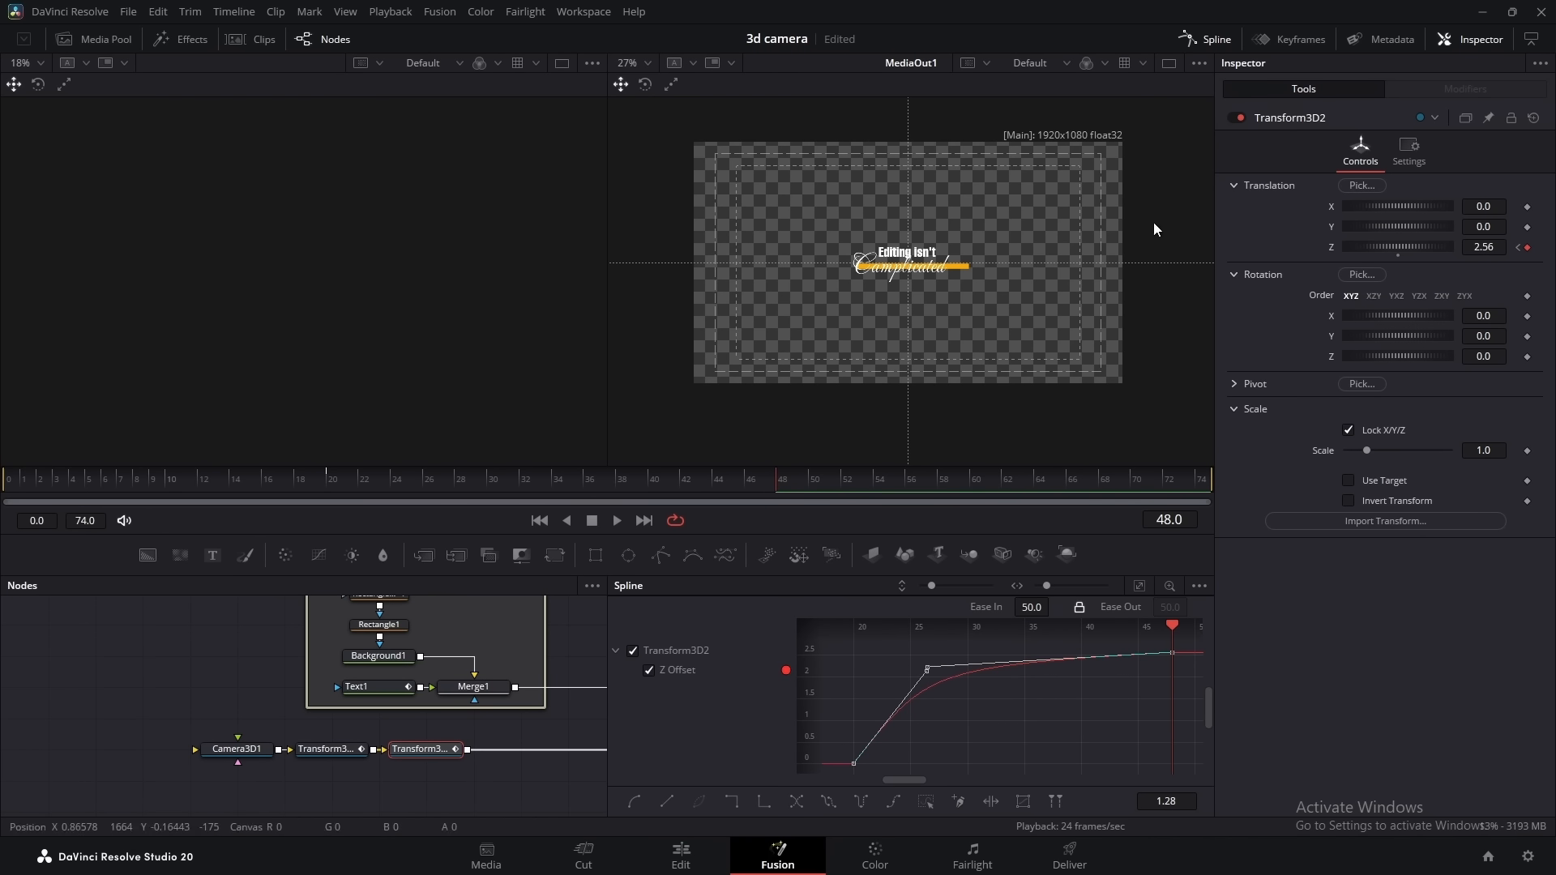
{"action": "left_click", "coordinate": [1207, 38]}
Add a text node reading "Keep it Simple" and connect it through a new image plane to Merge3D1
{"action": "left_click_drag", "start_coordinate": [828, 727], "coordinate": [878, 670]}
{"action": "left_click_drag", "start_coordinate": [210, 566], "coordinate": [428, 760]}
{"action": "left_click", "coordinate": [873, 556]}
{"action": "left_click_drag", "start_coordinate": [542, 766], "coordinate": [713, 713]}
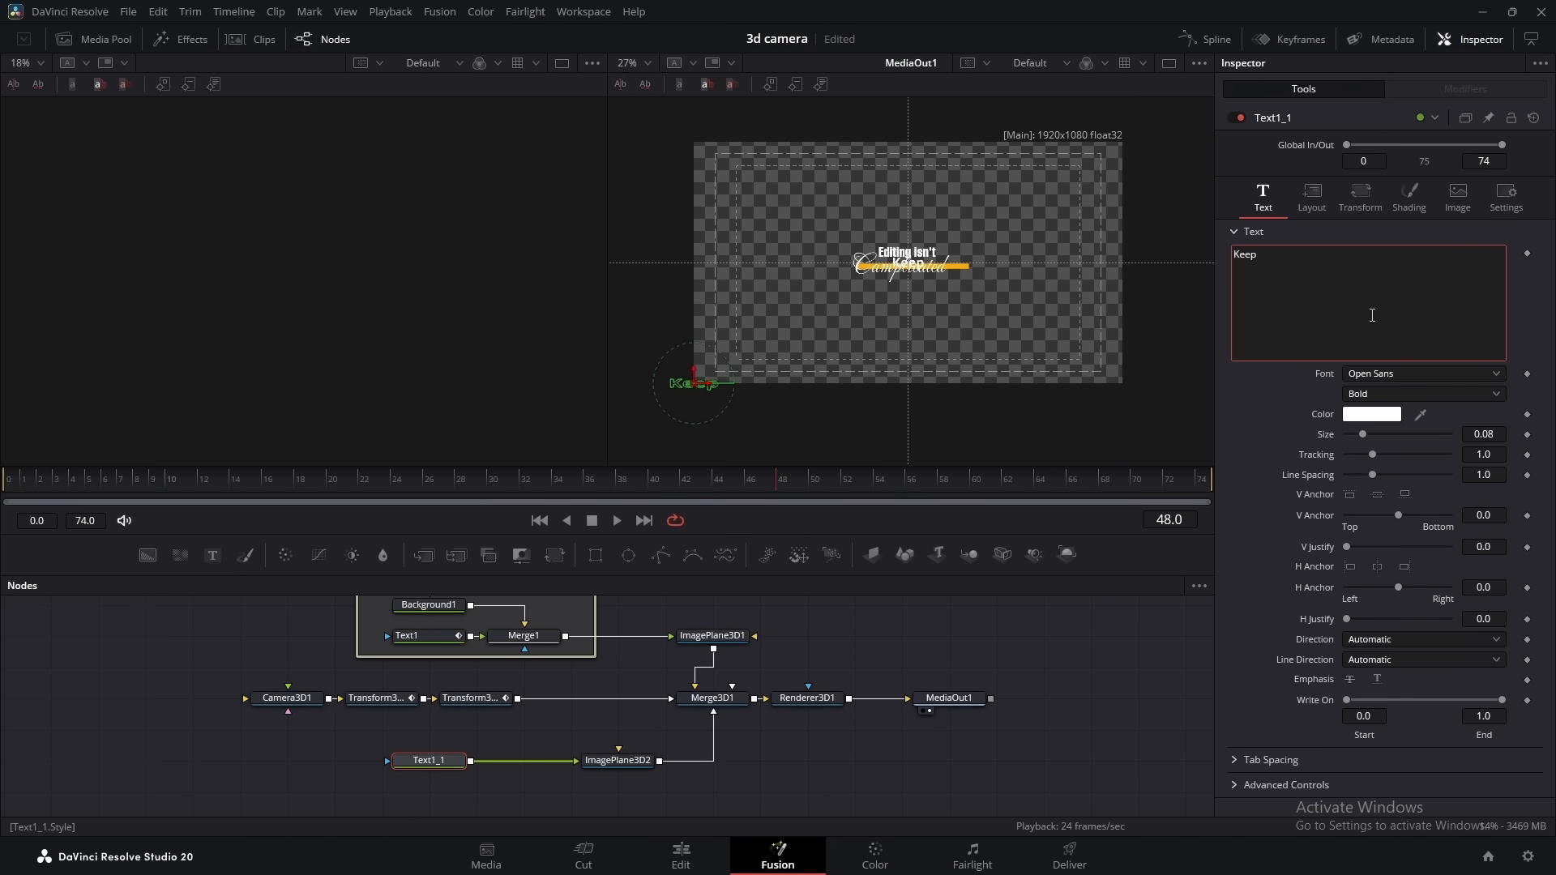
{"action": "type", "text": "it Simple"}
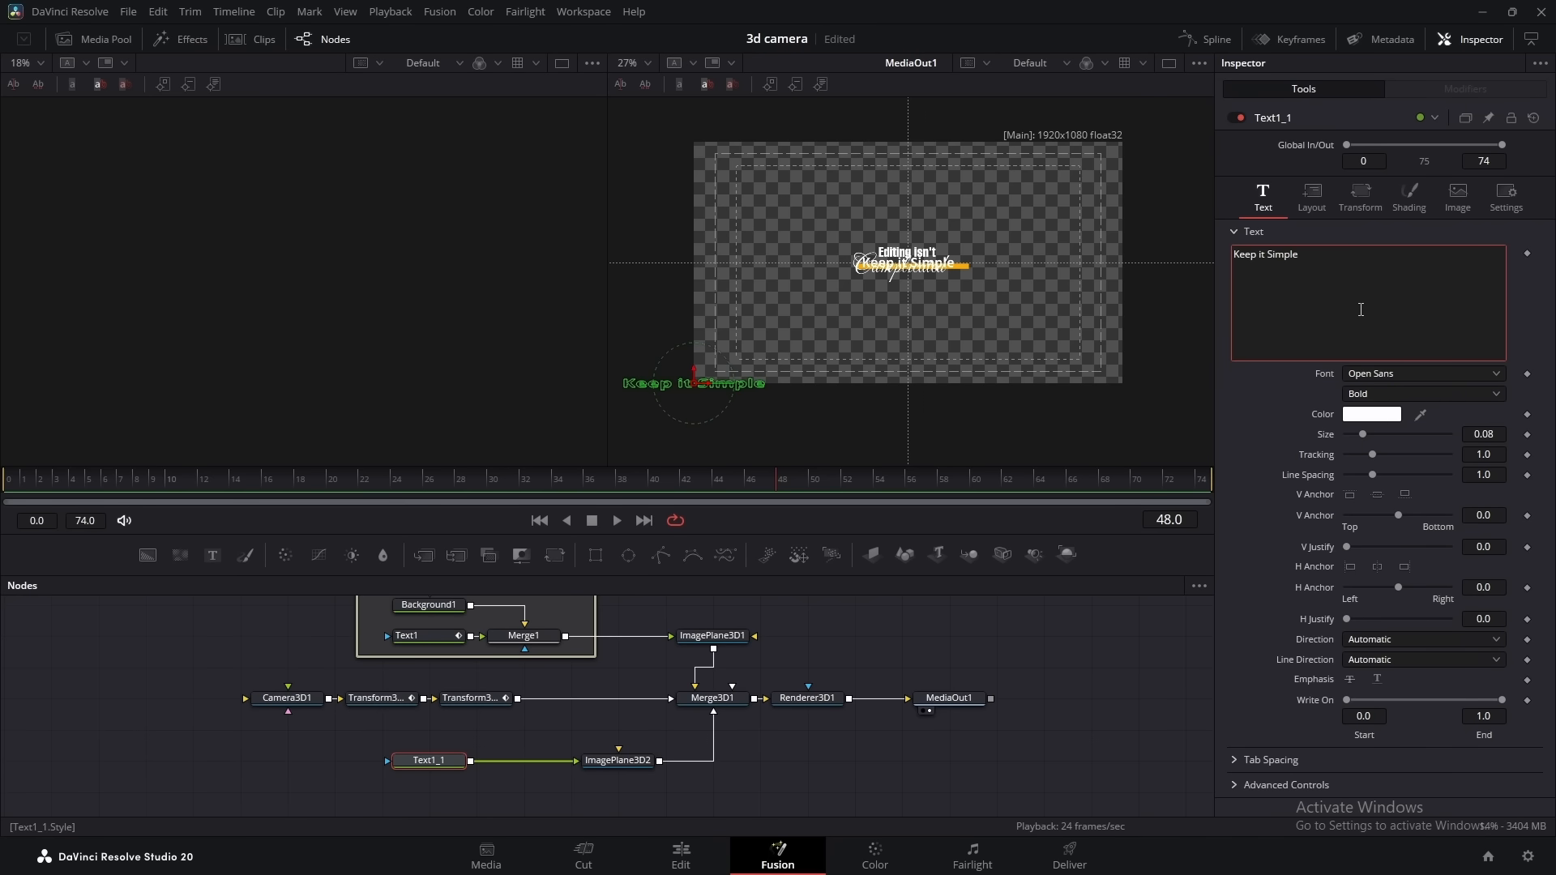
Show Text1_1 in the first viewer and set its font to Helvetica Bold Narrow Oblique at size 0.1772
{"action": "left_click", "coordinate": [452, 762]}
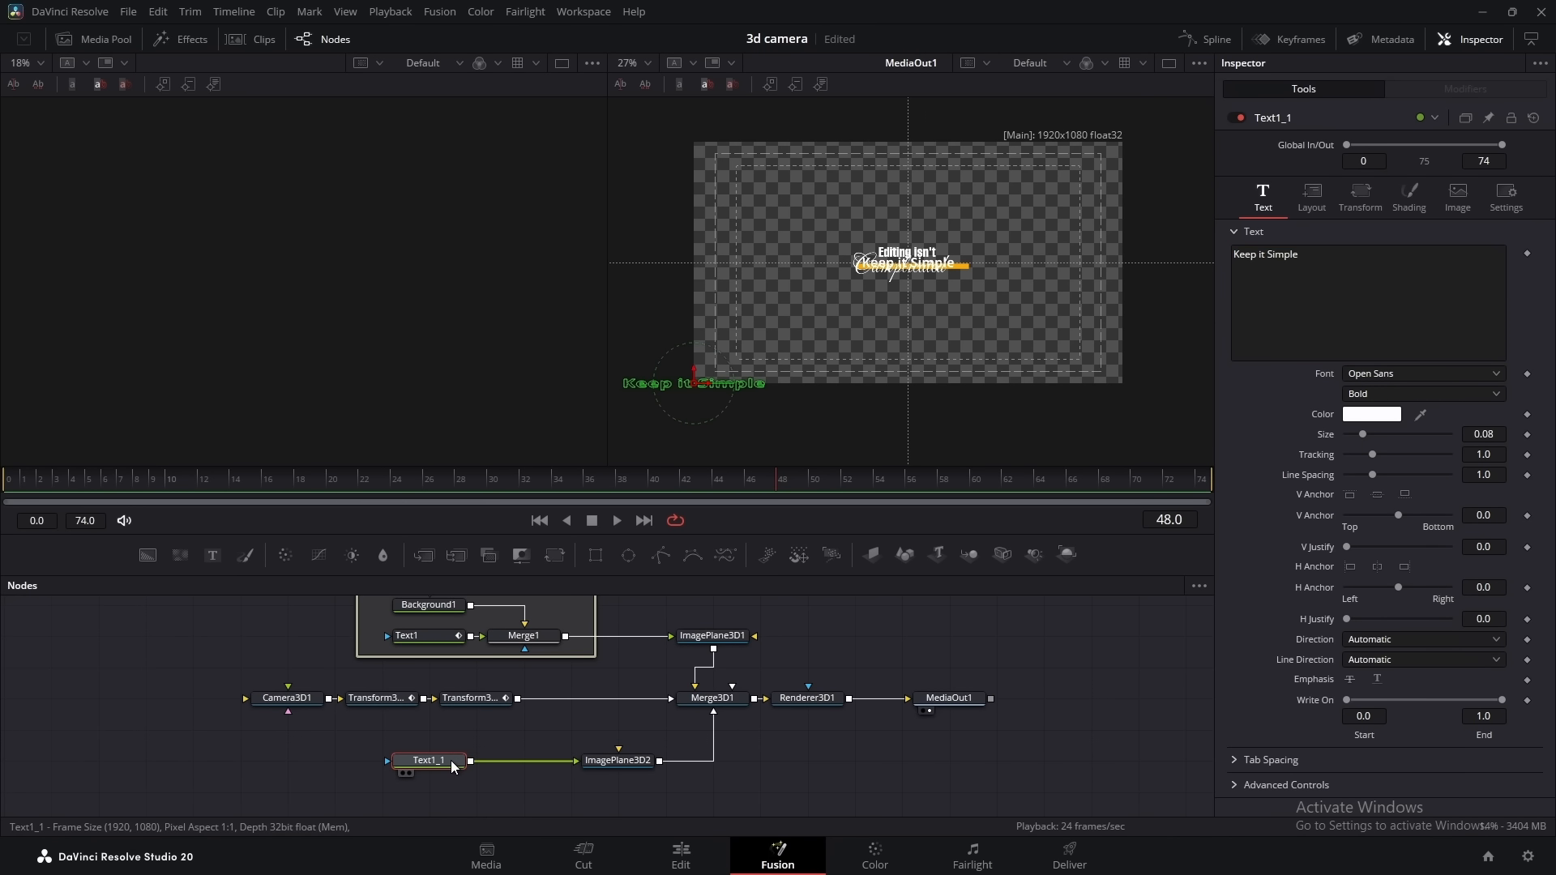
{"action": "key", "text": "1"}
{"action": "scroll", "coordinate": [323, 265], "scroll_direction": "up", "scroll_amount": 2}
{"action": "scroll", "coordinate": [323, 265], "scroll_direction": "down", "scroll_amount": 1}
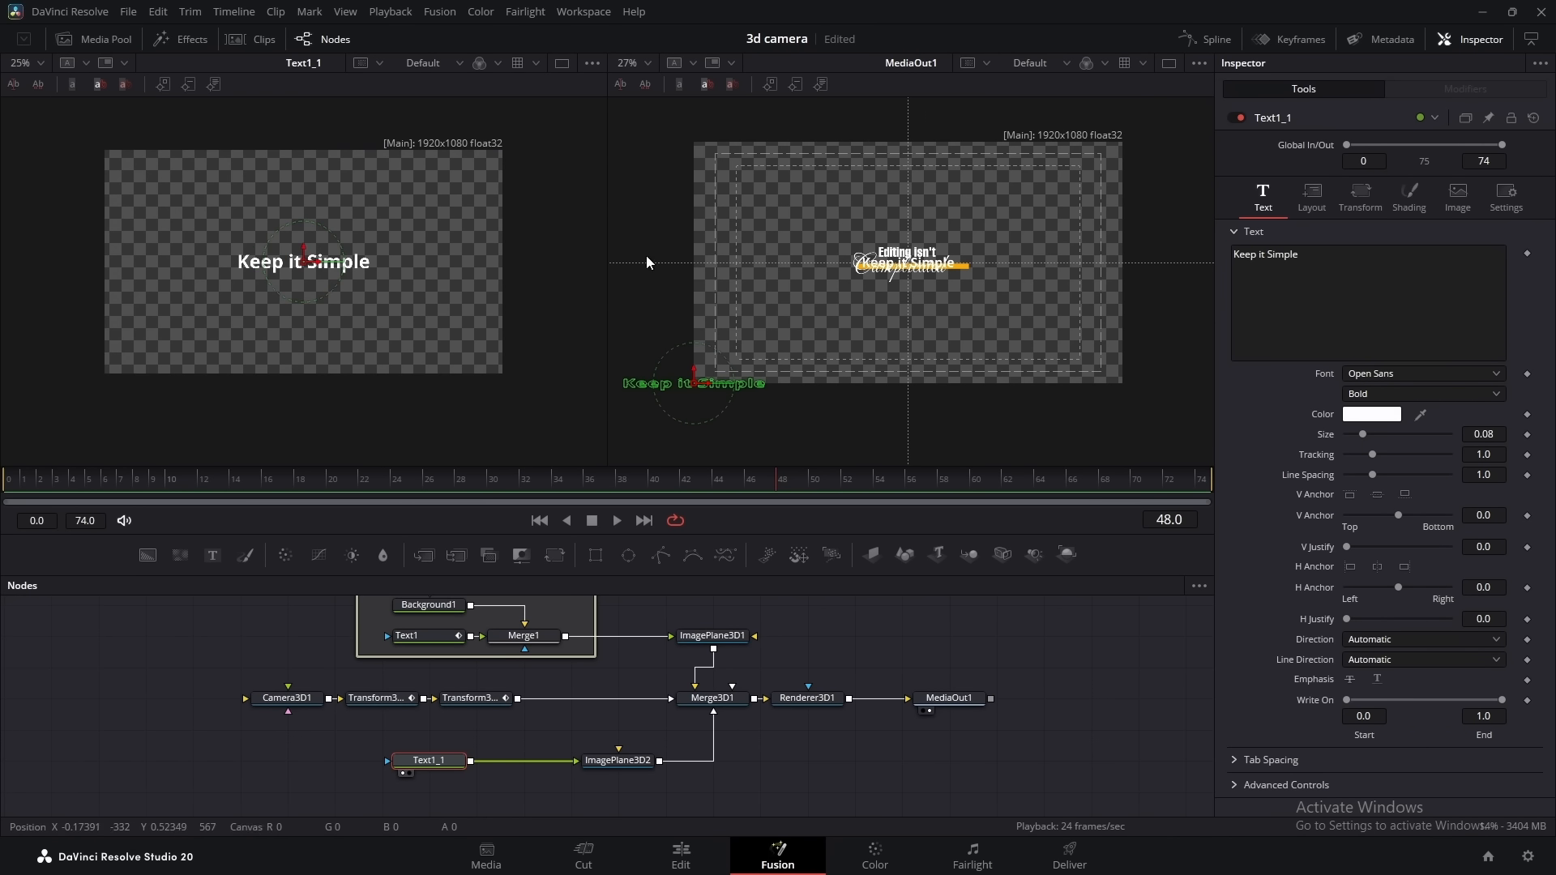
{"action": "left_click", "coordinate": [1392, 376]}
{"action": "left_click", "coordinate": [1386, 386]}
{"action": "left_click_drag", "start_coordinate": [1362, 436], "coordinate": [1382, 436]}
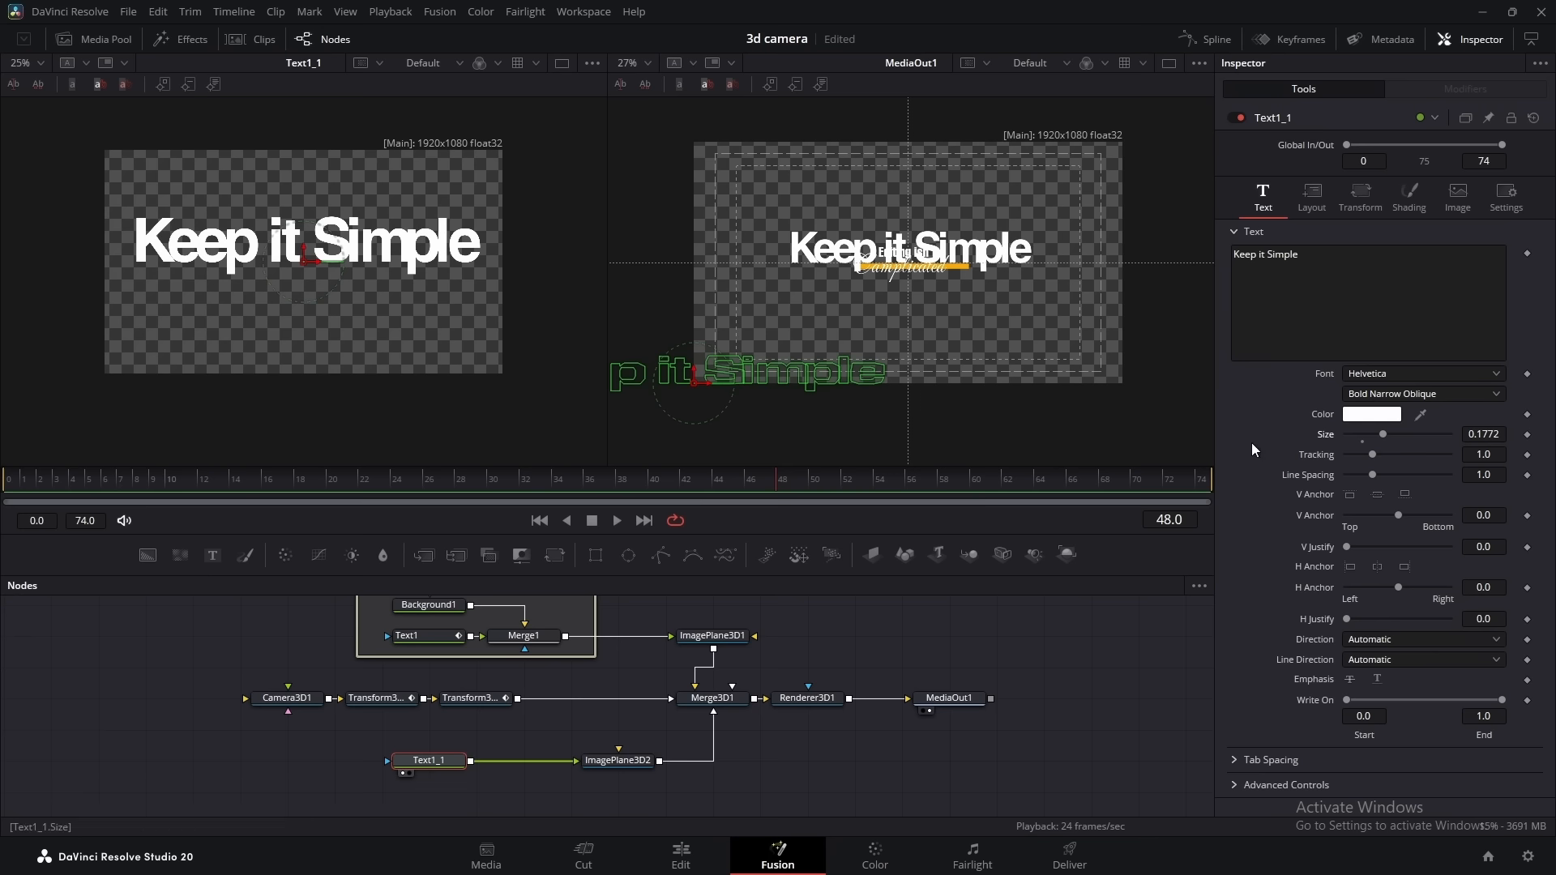
Apply character-level styling to the word "Simple": Lavishly Yours Regular, orange, size 0.213, offset beside "Keep it"
{"action": "double_click", "coordinate": [1283, 254]}
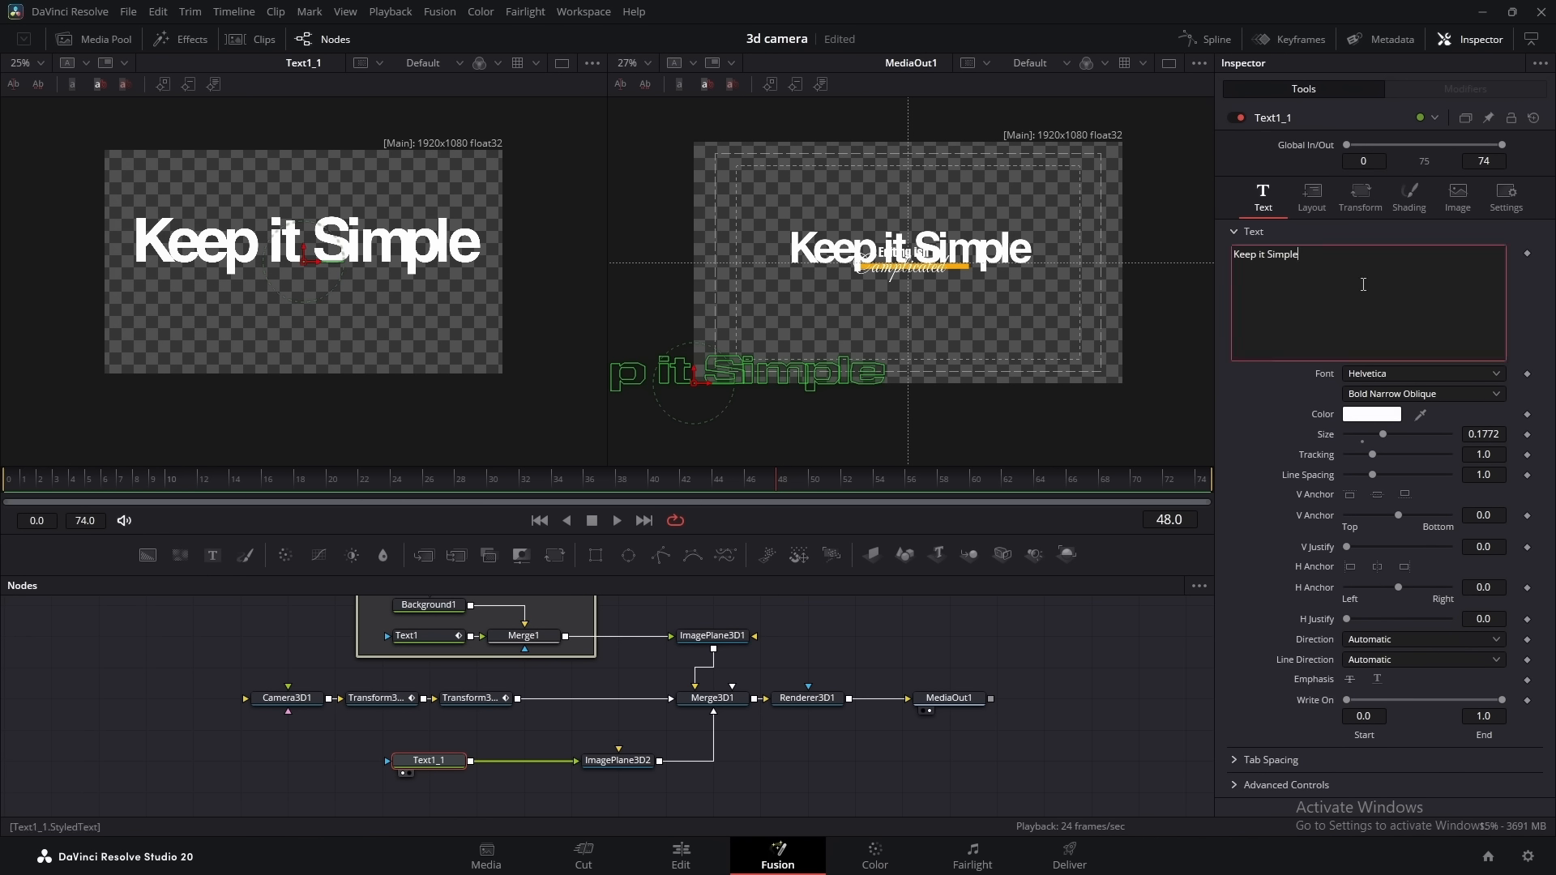
{"action": "left_click", "coordinate": [1418, 327]}
{"action": "left_click", "coordinate": [1412, 343]}
{"action": "left_click", "coordinate": [1360, 150]}
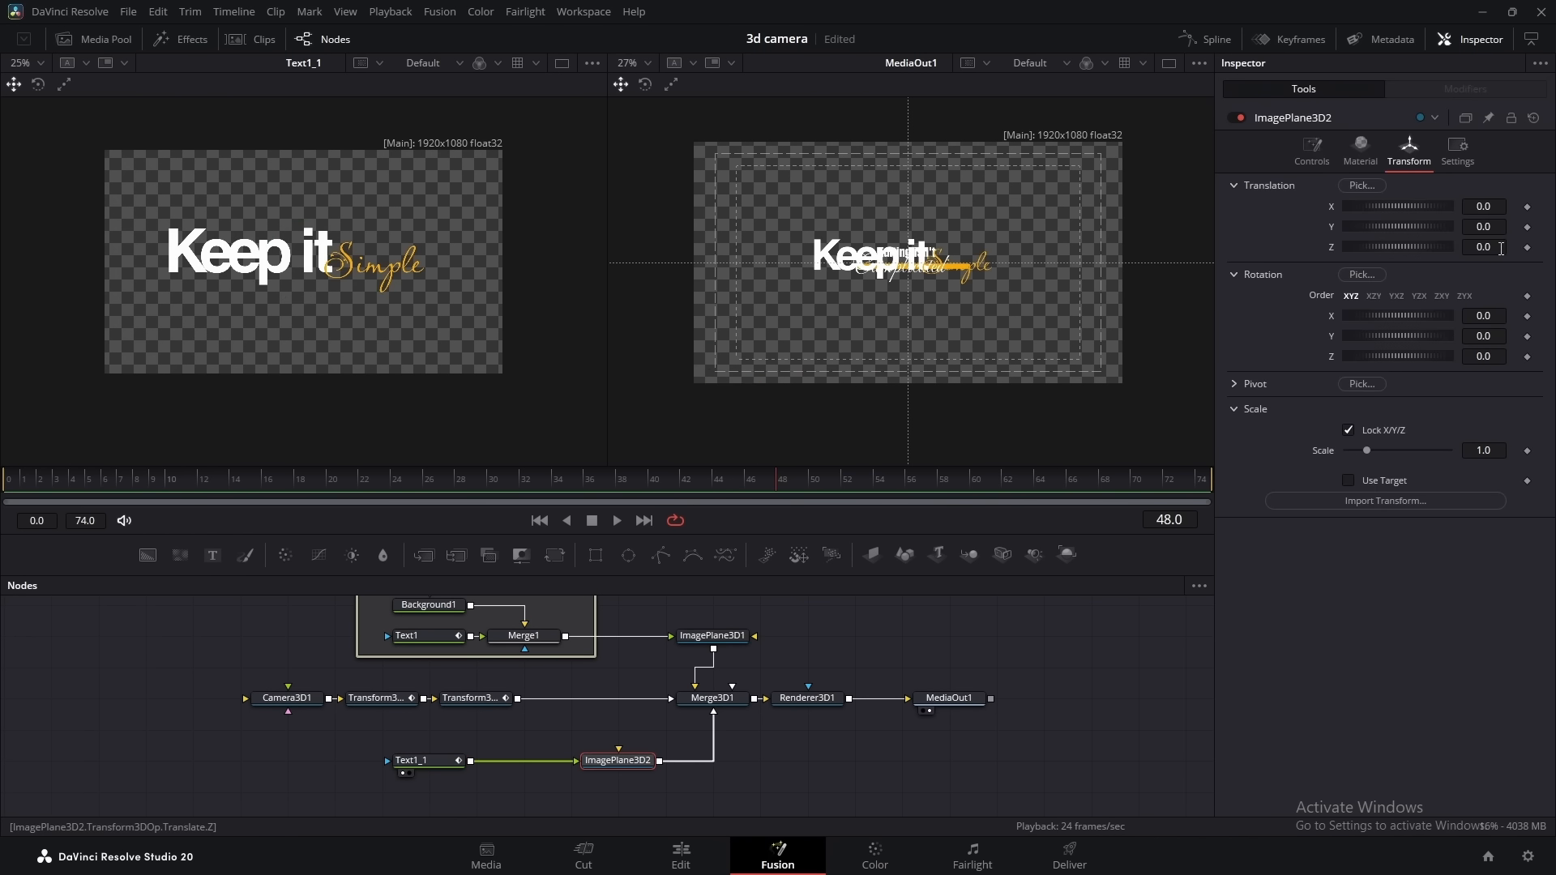
Move ImagePlane3D2 closer to the camera along its Z translation
{"action": "left_click_drag", "start_coordinate": [1501, 249], "coordinate": [1488, 208]}
{"action": "key", "text": "ctrl+z"}
{"action": "left_click_drag", "start_coordinate": [1491, 248], "coordinate": [1493, 228]}
Reduce the size of the word "Simple" in Text1_1's character-level styling
{"action": "left_click", "coordinate": [421, 760]}
{"action": "left_click", "coordinate": [1465, 88]}
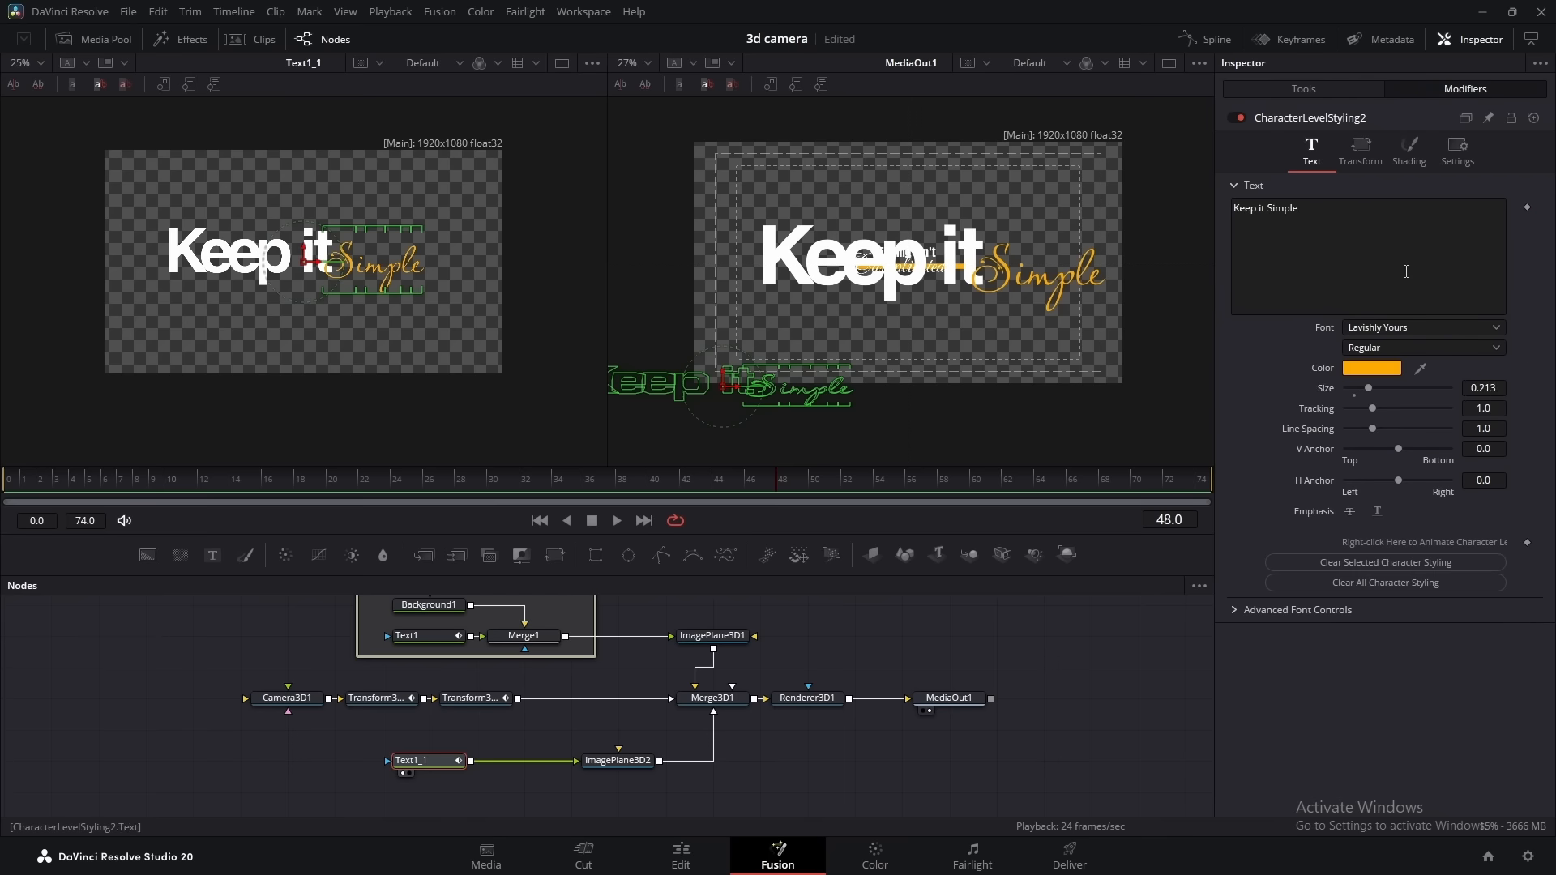
{"action": "left_click_drag", "start_coordinate": [1483, 389], "coordinate": [1471, 389]}
Position ImagePlane3D2 at translation X 0.043, Y -0.024 and Z 1.37
{"action": "left_click", "coordinate": [618, 761]}
{"action": "left_click_drag", "start_coordinate": [1479, 207], "coordinate": [1475, 207]}
{"action": "left_click_drag", "start_coordinate": [1481, 228], "coordinate": [1482, 207]}
{"action": "left_click_drag", "start_coordinate": [1481, 248], "coordinate": [1487, 248]}
{"action": "left_click_drag", "start_coordinate": [1482, 227], "coordinate": [1479, 207]}
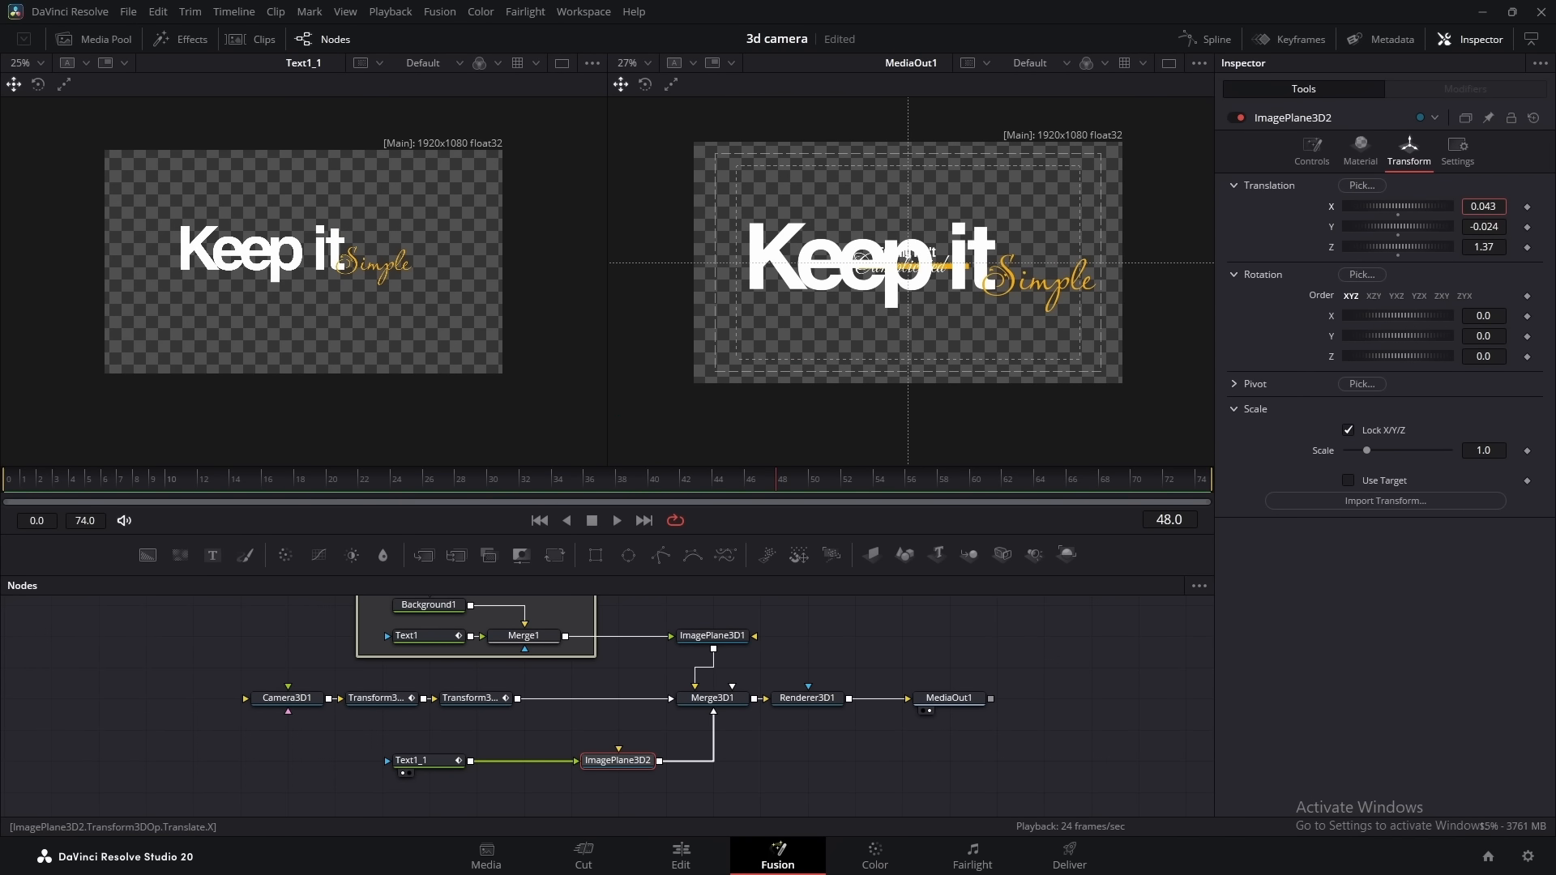
{"action": "left_click", "coordinate": [1204, 680]}
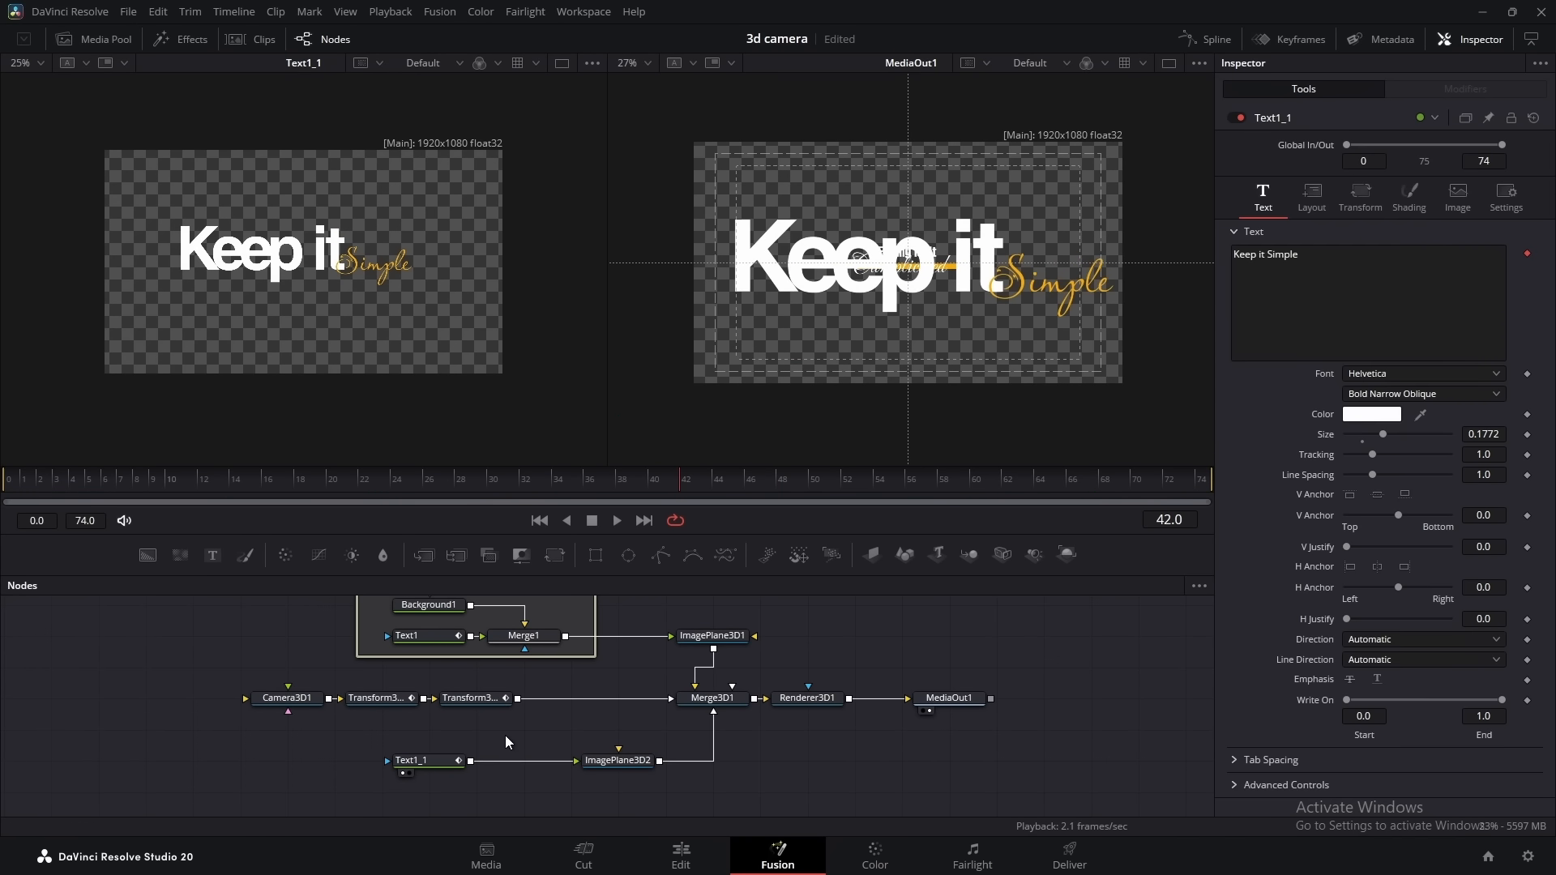
Add a third Transform 3D node after Transform3D2 in the camera chain
{"action": "left_click", "coordinate": [488, 698]}
{"action": "key", "text": "shift+space"}
{"action": "type", "text": "tran"}
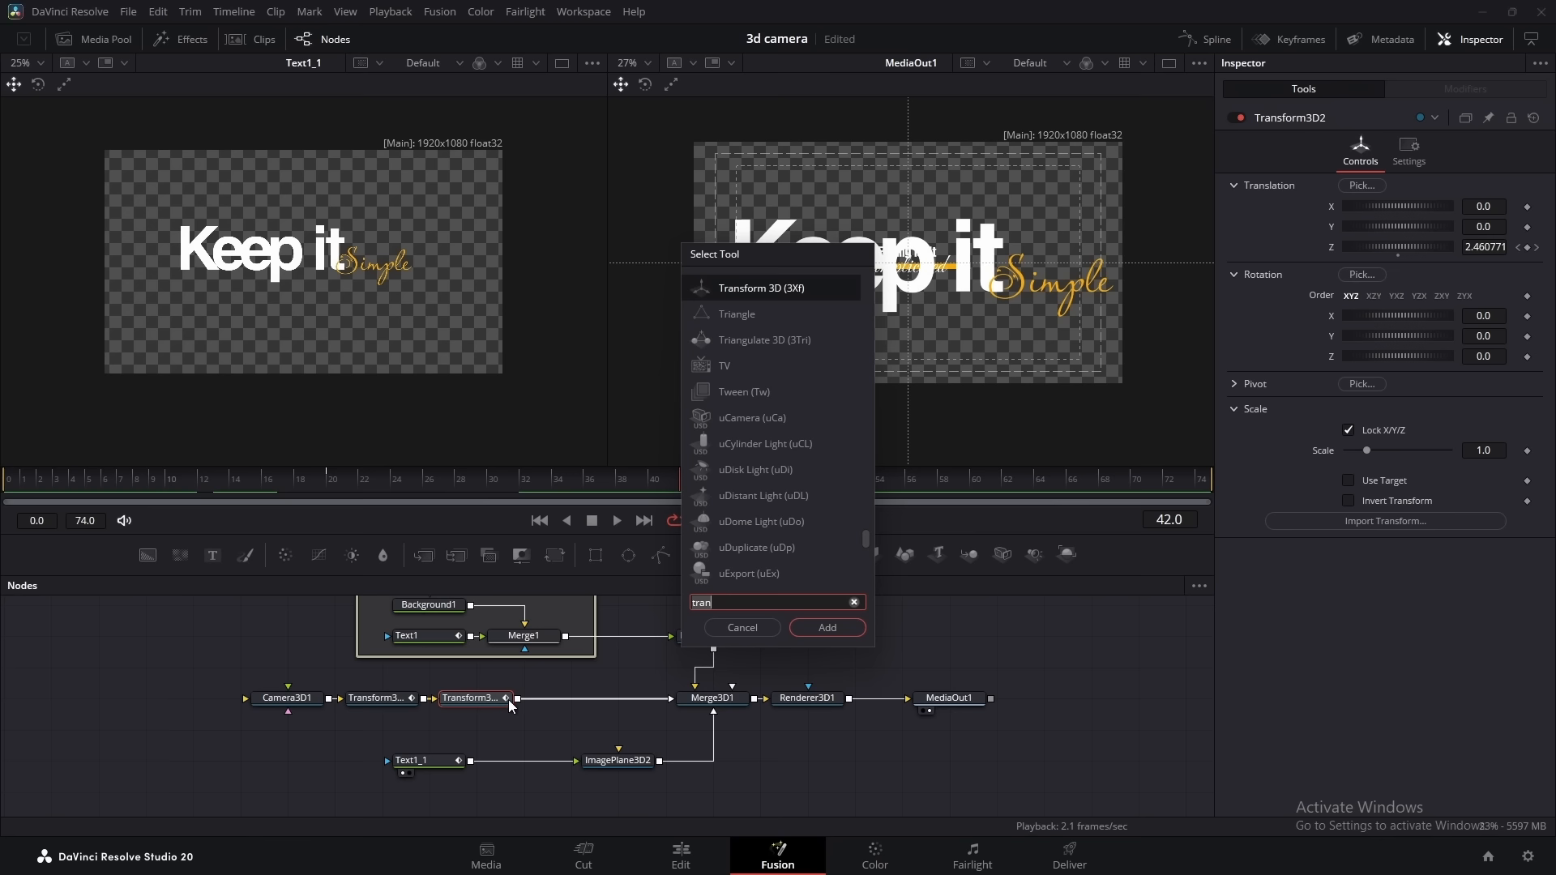
{"action": "left_click", "coordinate": [814, 633]}
Keyframe Transform3D3's translation and Z rotation at 0.0 on frame 44
{"action": "left_click_drag", "start_coordinate": [774, 480], "coordinate": [717, 484]}
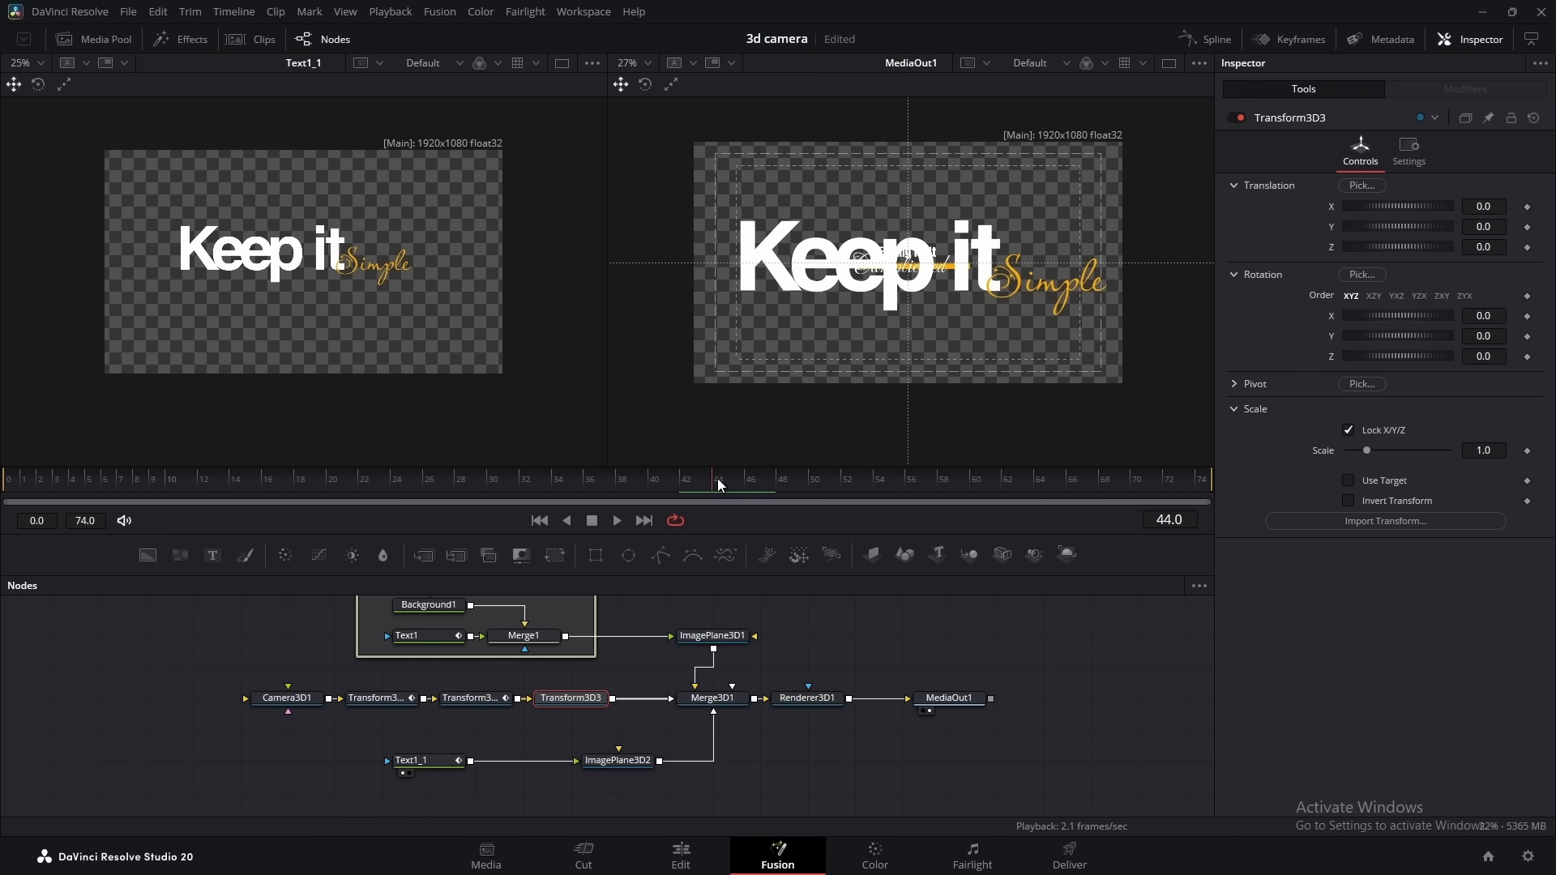
{"action": "left_click", "coordinate": [1527, 248]}
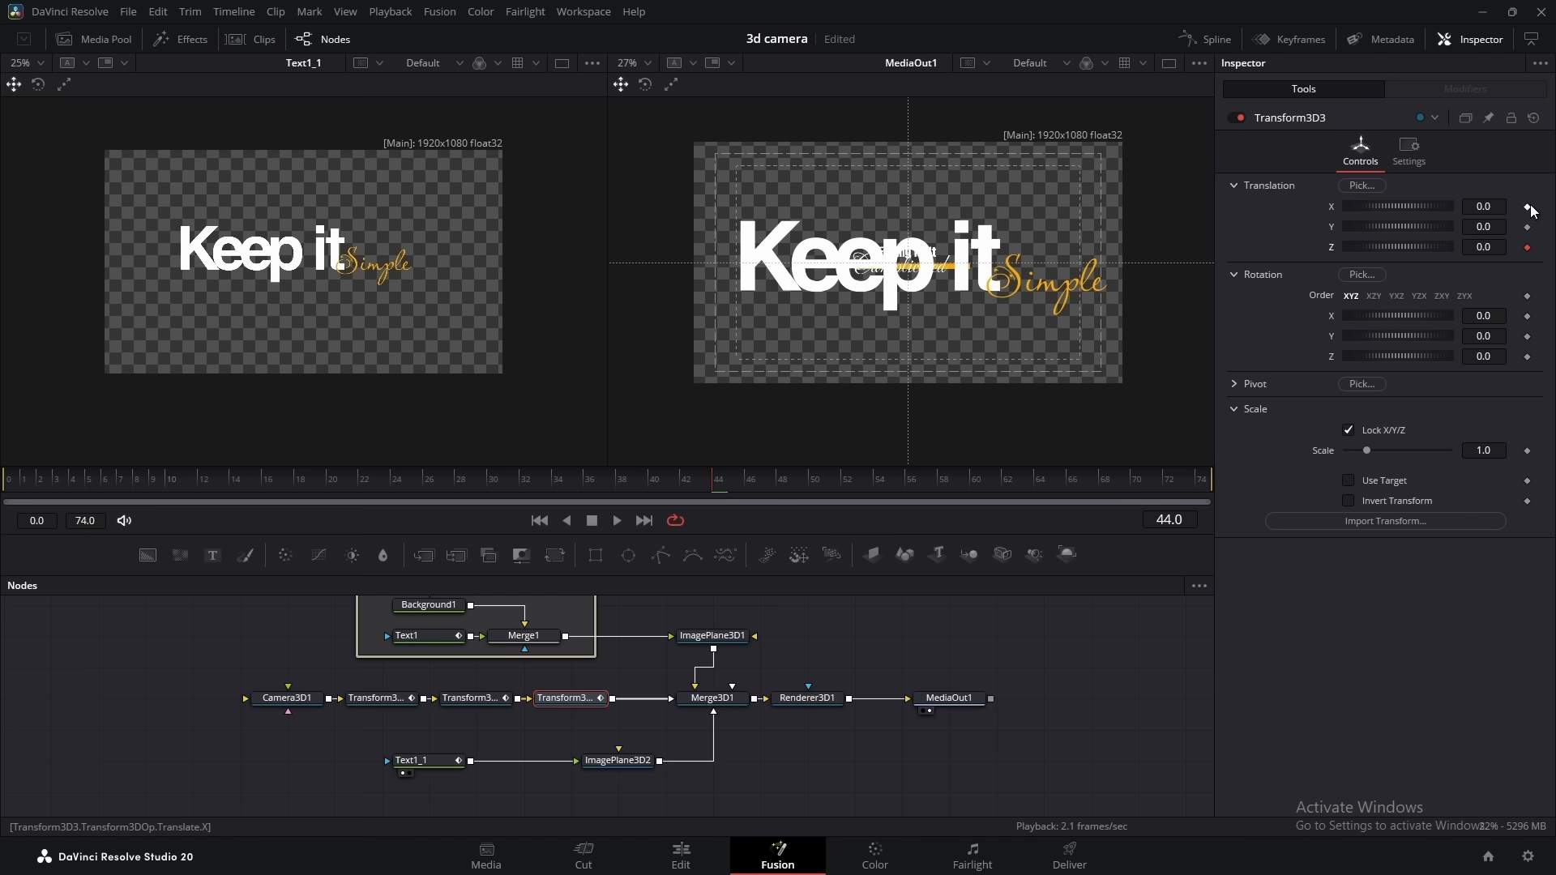
{"action": "left_click", "coordinate": [1527, 357]}
On frame 72, set Transform3D3's translation to X 0.121, Y -0.119, Z -0.55 and its Z rotation to -36.5
{"action": "left_click_drag", "start_coordinate": [735, 487], "coordinate": [1025, 484]}
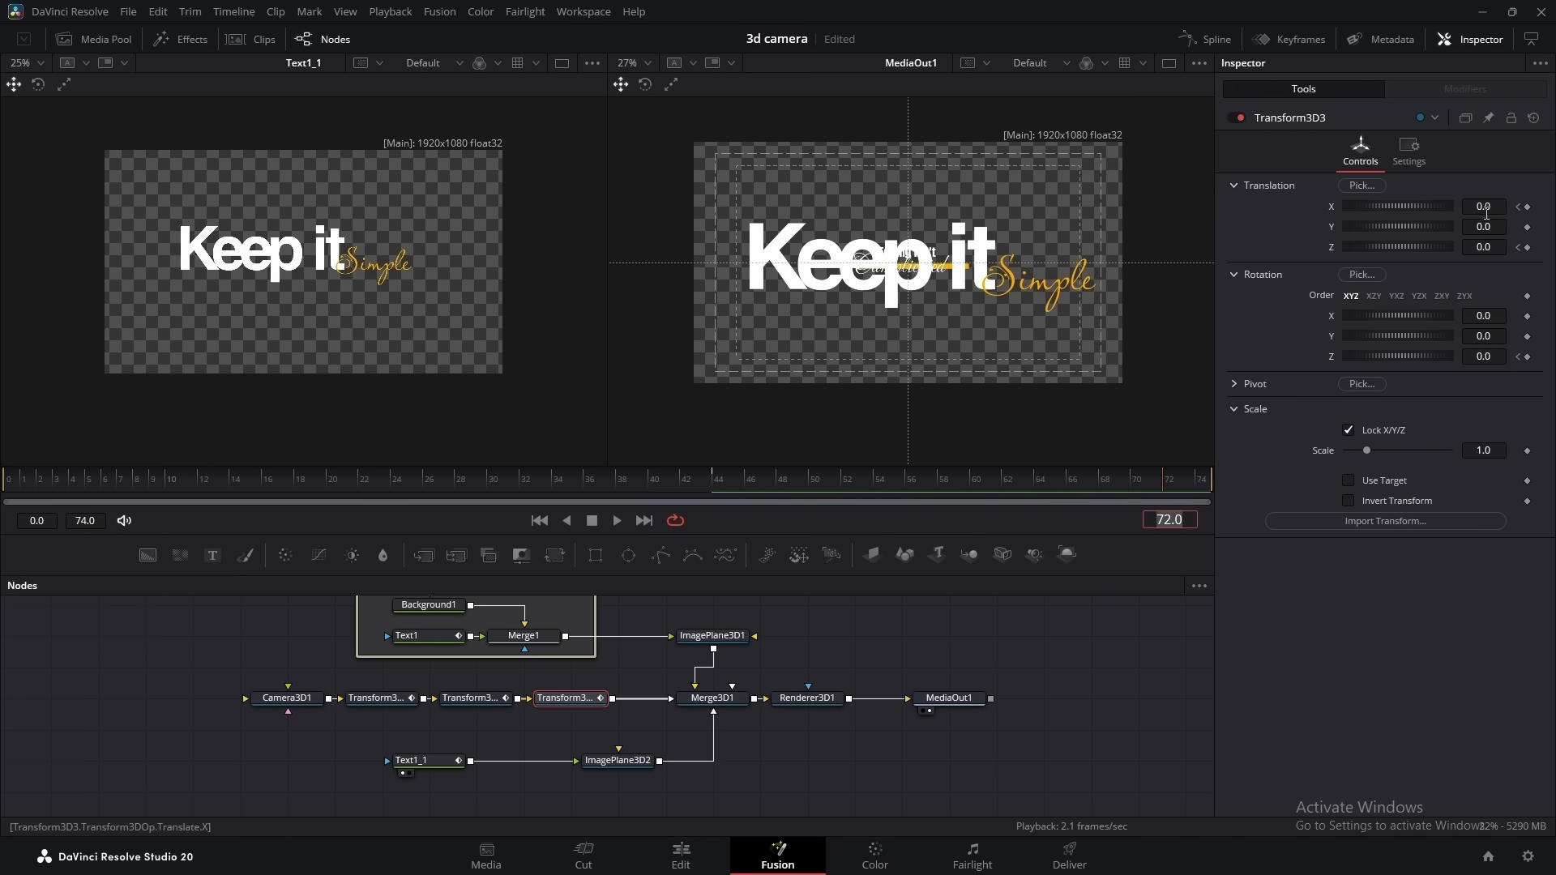
{"action": "left_click_drag", "start_coordinate": [1494, 248], "coordinate": [1507, 205]}
{"action": "left_click_drag", "start_coordinate": [1487, 357], "coordinate": [1205, 391]}
{"action": "left_click_drag", "start_coordinate": [1490, 206], "coordinate": [1486, 246]}
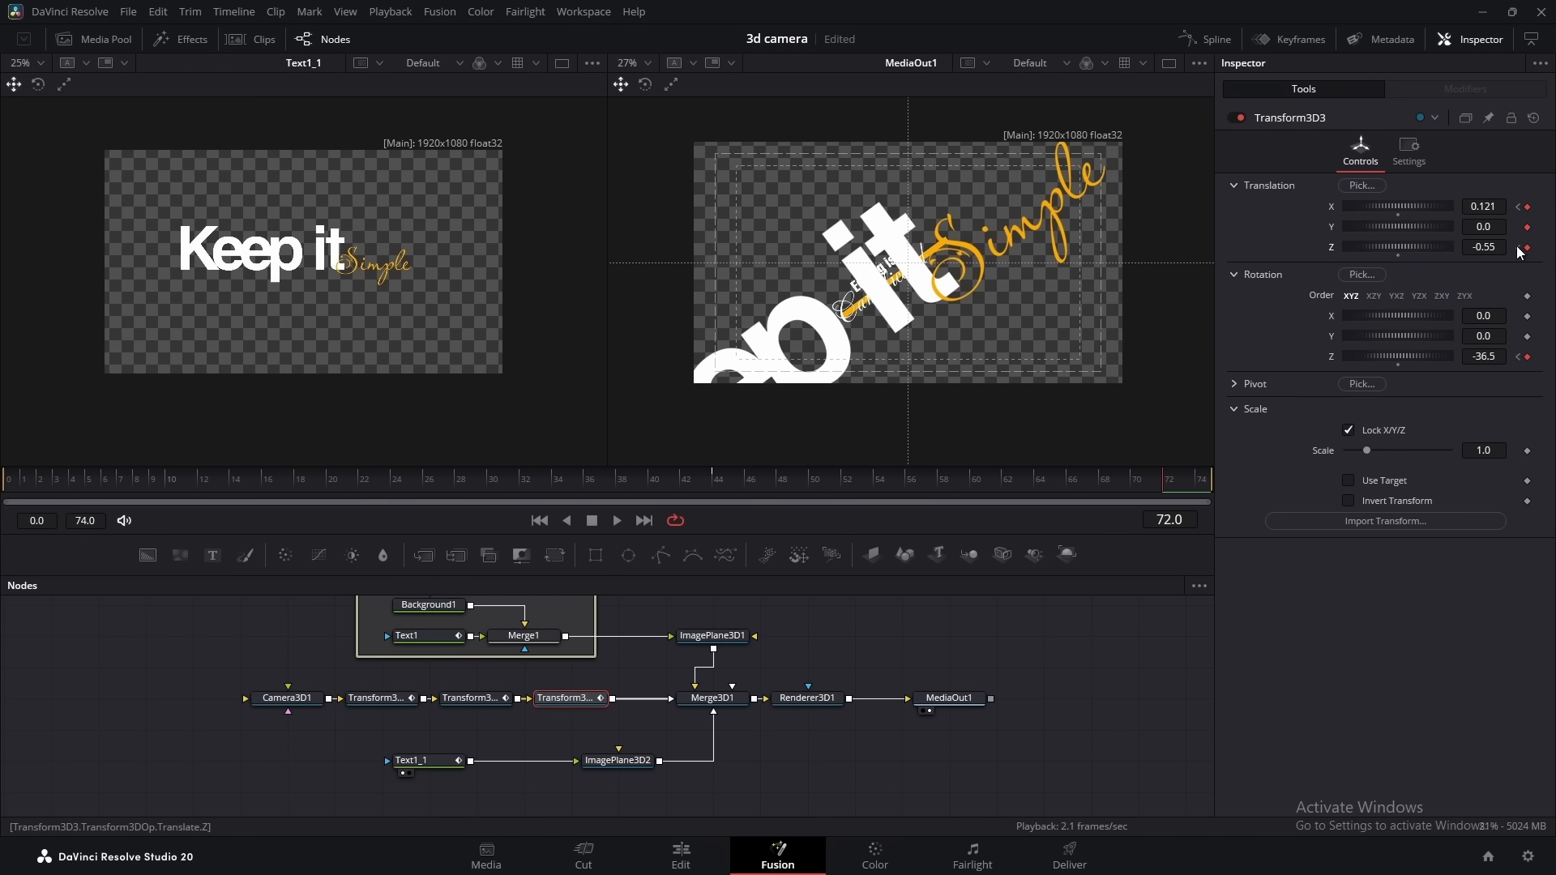
{"action": "left_click_drag", "start_coordinate": [1496, 226], "coordinate": [1483, 226]}
Apply the Out Cubic ease to all of Transform3D3's animation curves in the spline editor
{"action": "left_click", "coordinate": [1205, 39]}
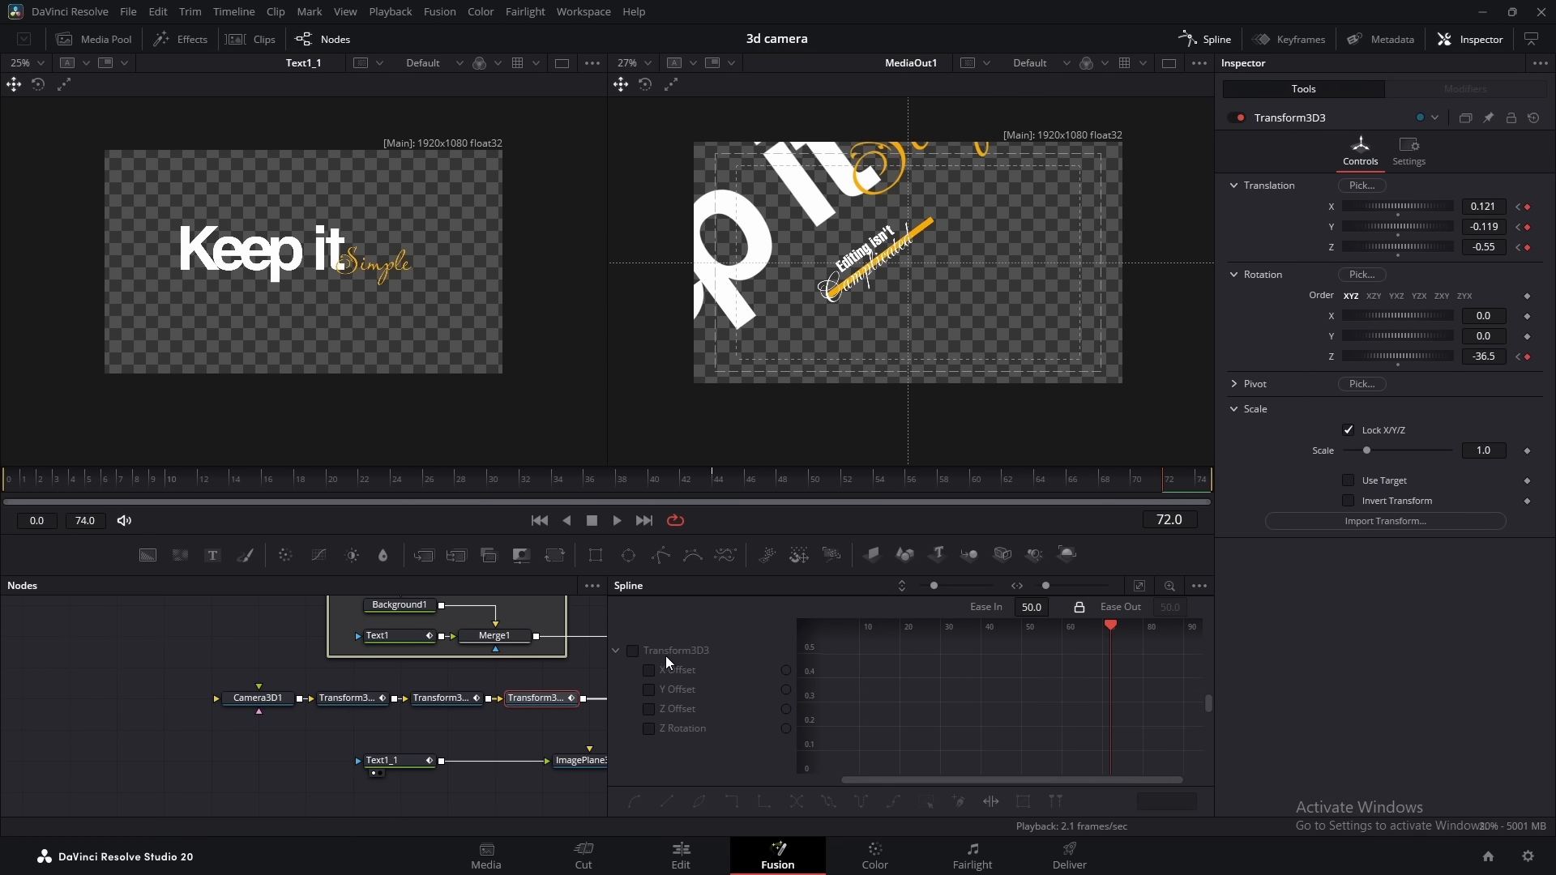
{"action": "left_click", "coordinate": [1138, 585]}
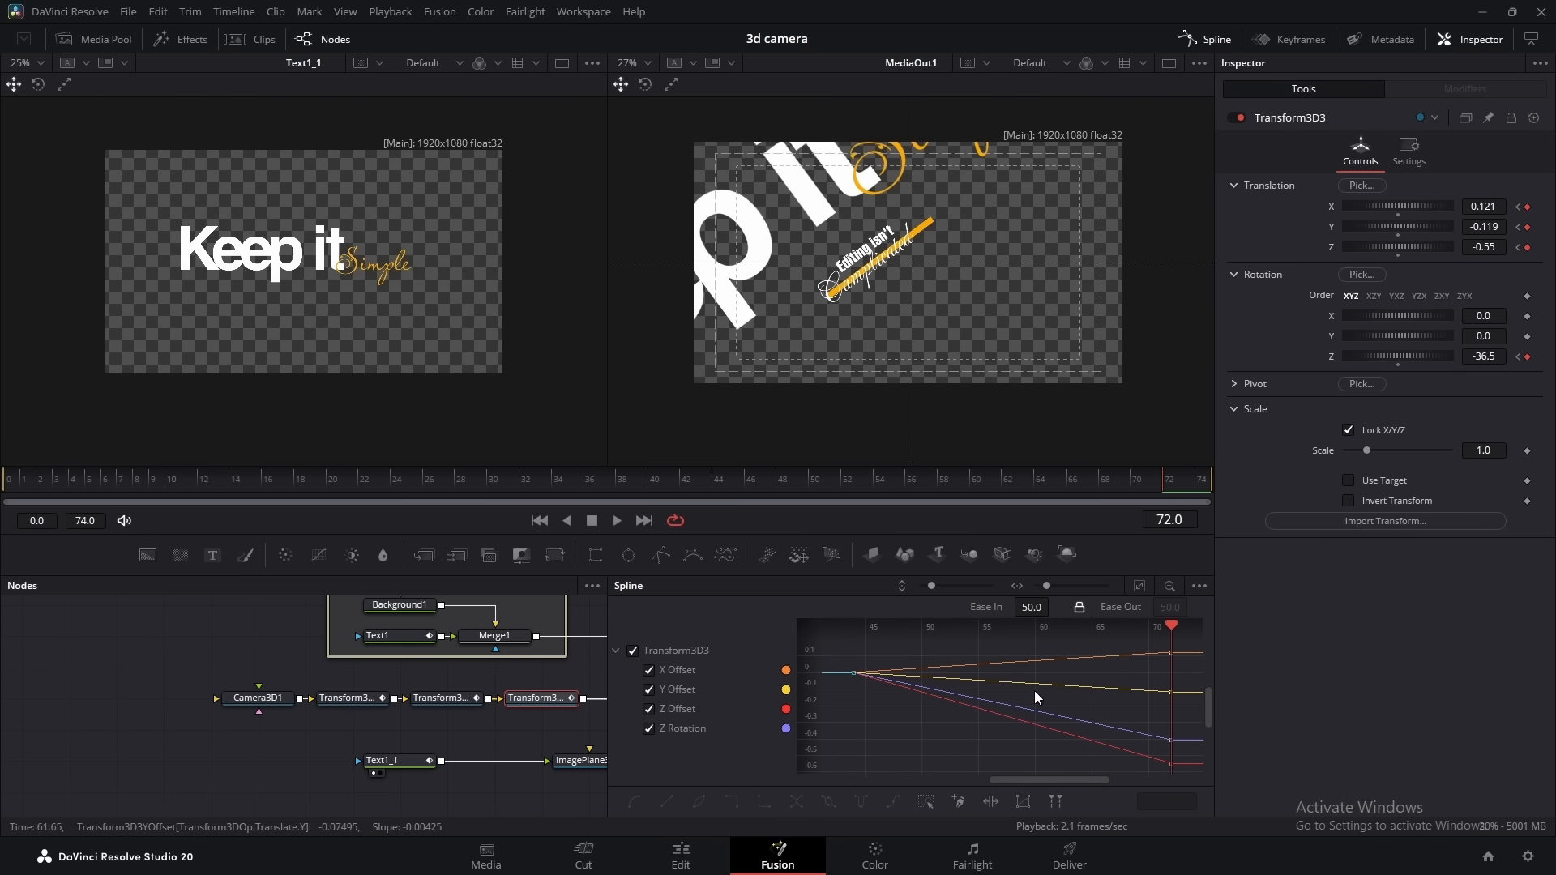
{"action": "right_click", "coordinate": [949, 734]}
{"action": "mouse_move", "coordinate": [1008, 487]}
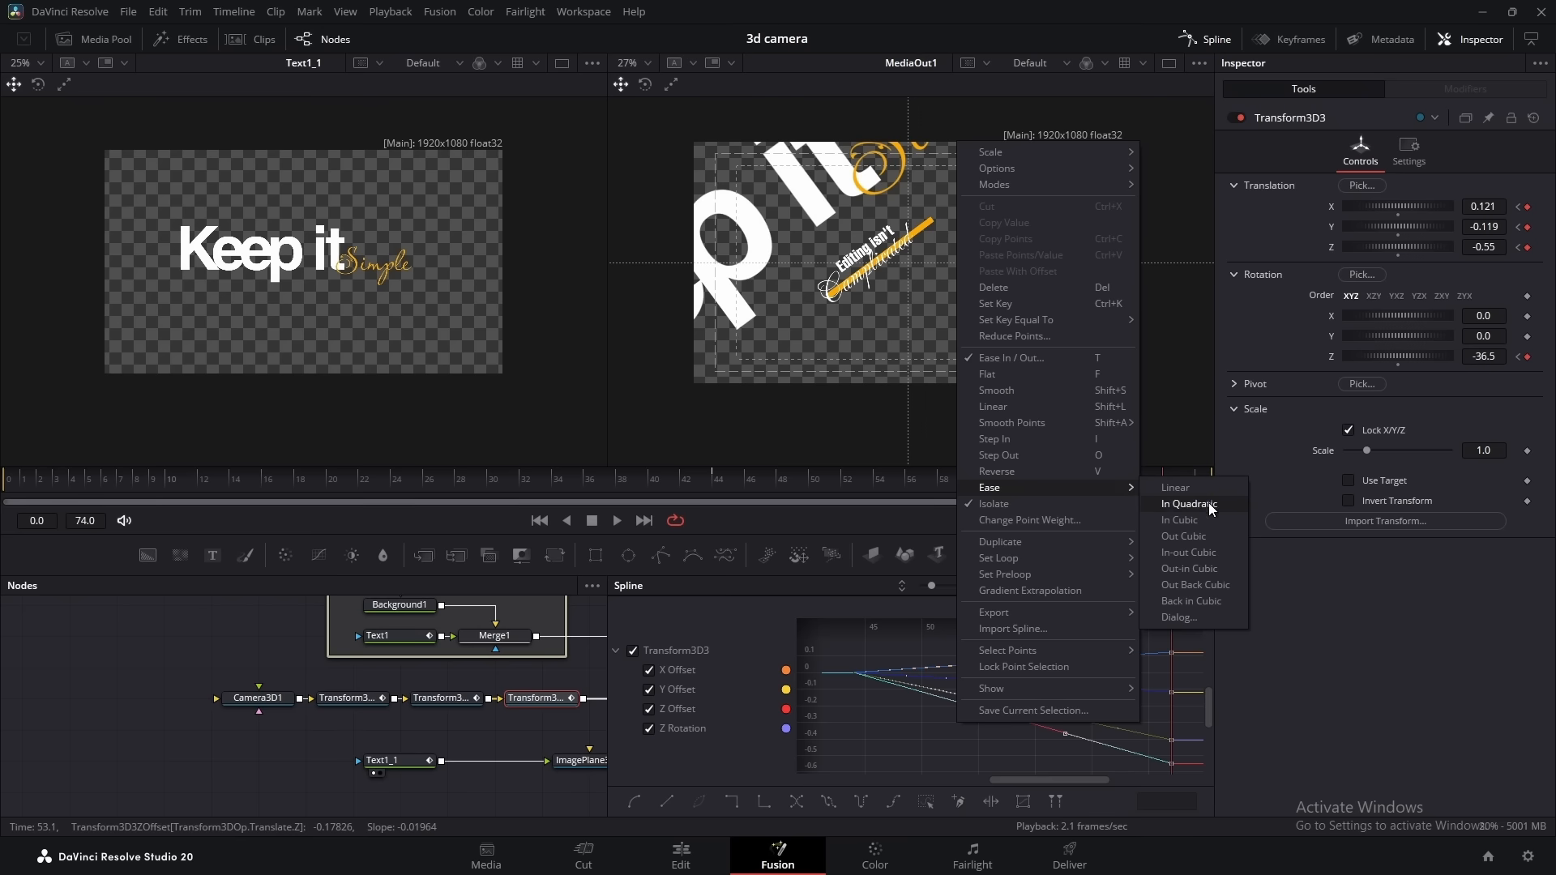
{"action": "left_click", "coordinate": [1199, 536]}
{"action": "left_click", "coordinate": [1205, 39]}
Add a text node reading "Make it unforgettable" and connect it through a new image plane to Merge3D1
{"action": "left_click_drag", "start_coordinate": [718, 778], "coordinate": [753, 720]}
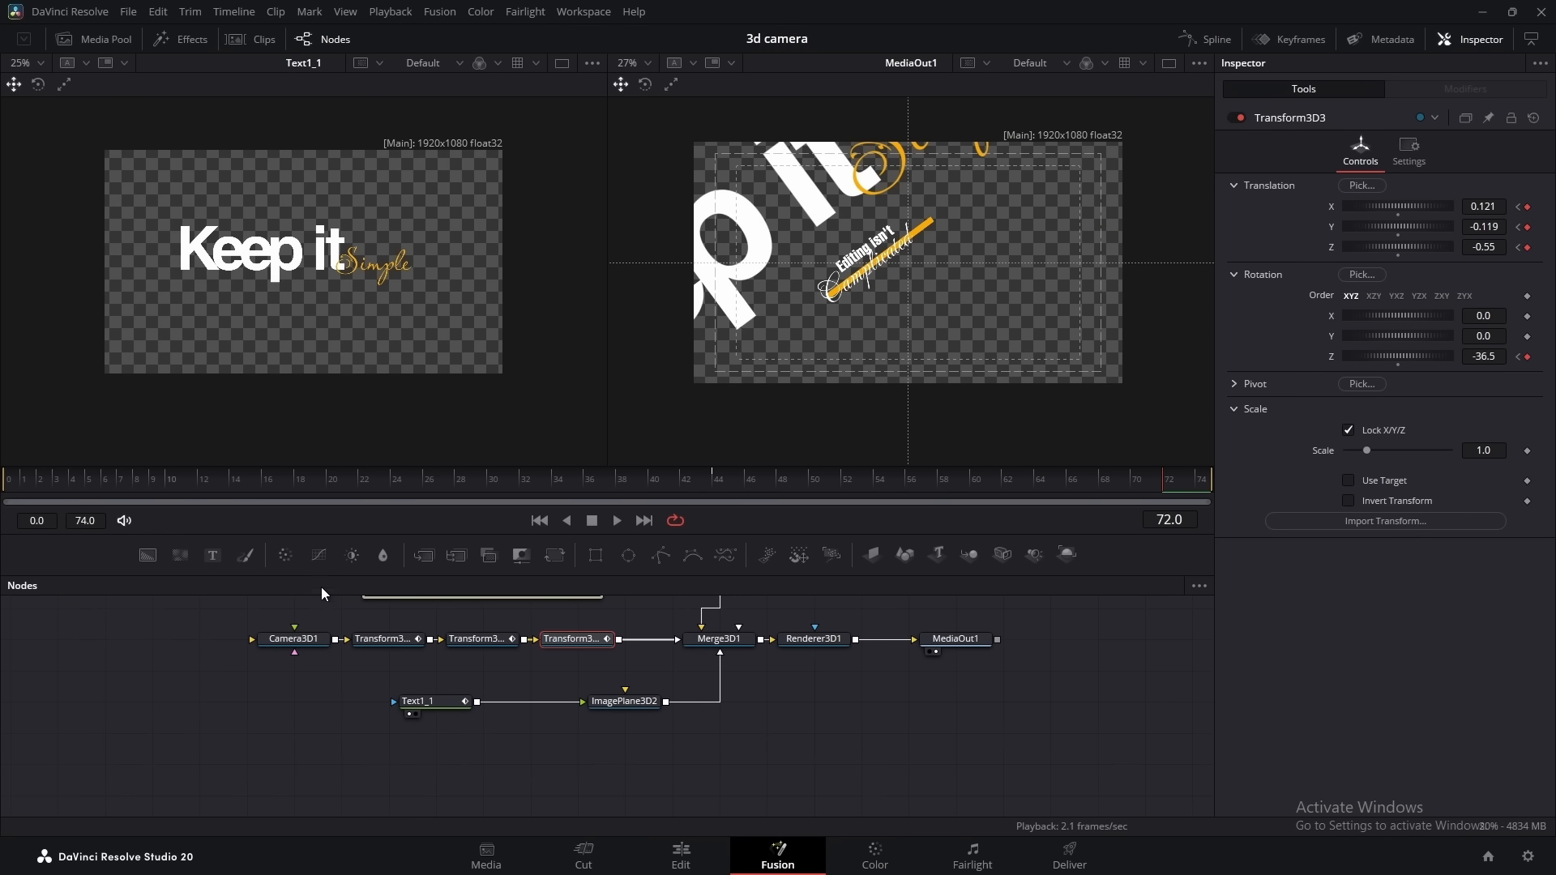
{"action": "left_click_drag", "start_coordinate": [212, 555], "coordinate": [640, 759]}
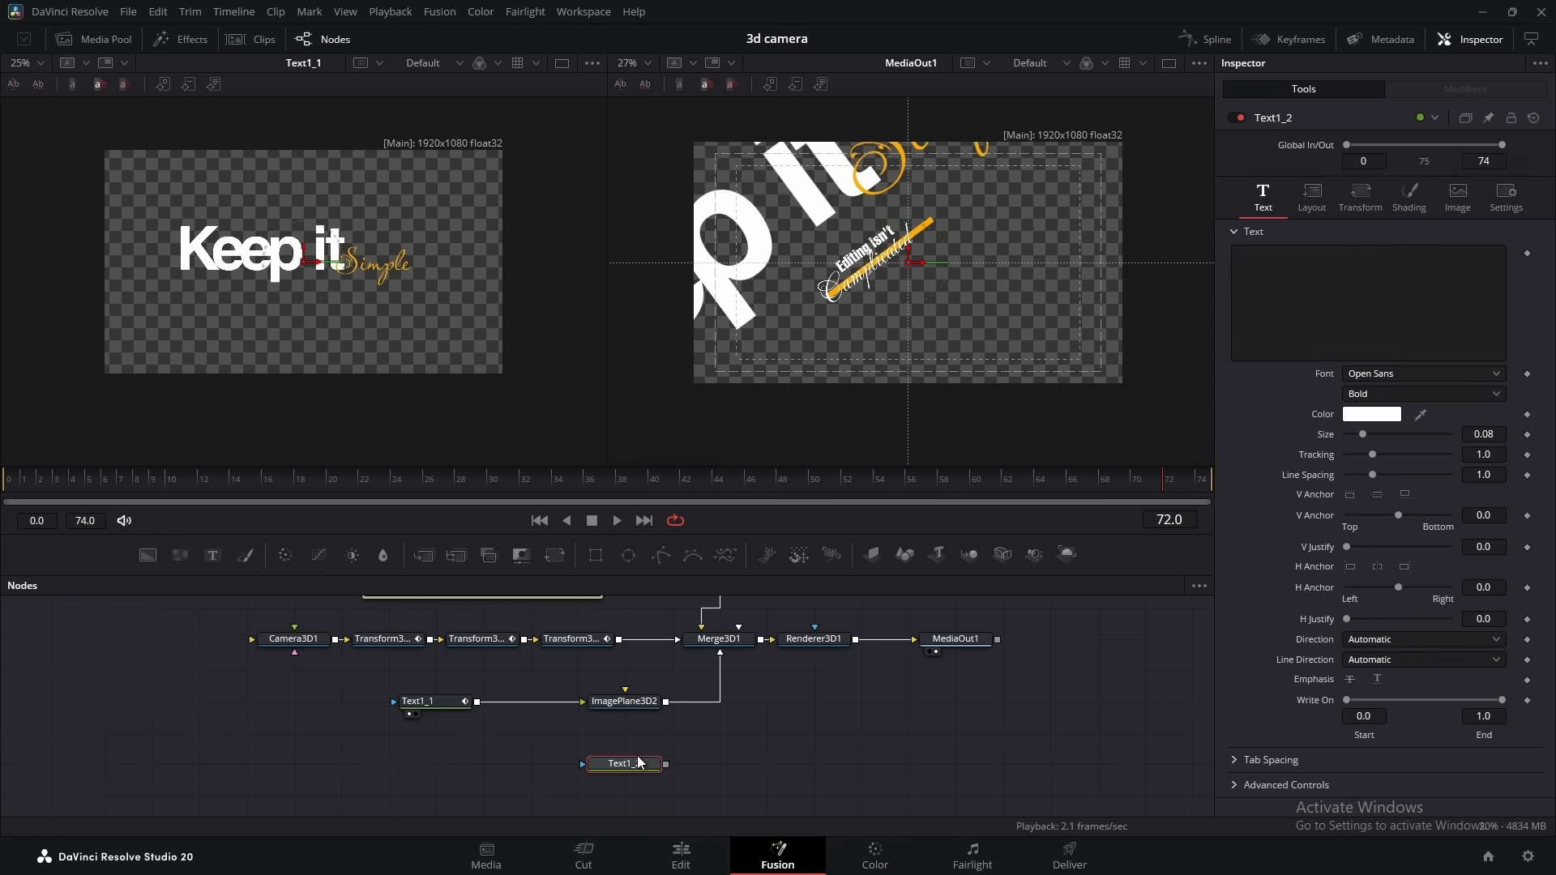
{"action": "left_click", "coordinate": [872, 556]}
{"action": "left_click_drag", "start_coordinate": [758, 767], "coordinate": [737, 648]}
{"action": "left_click", "coordinate": [634, 771]}
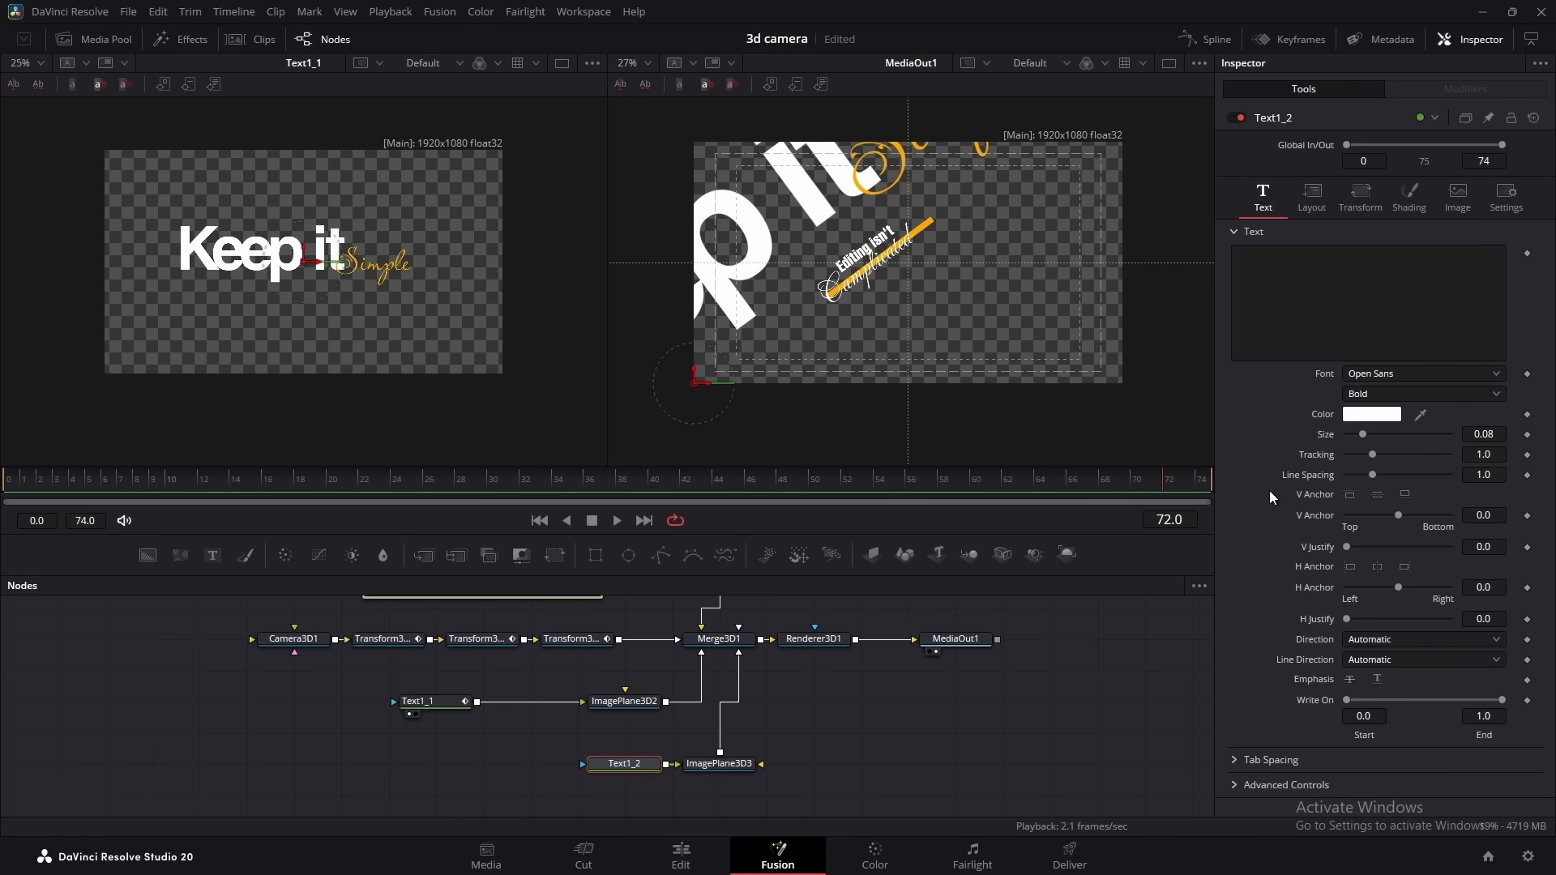
{"action": "left_click", "coordinate": [1320, 301]}
{"action": "type", "text": "Make it unforgettable"}
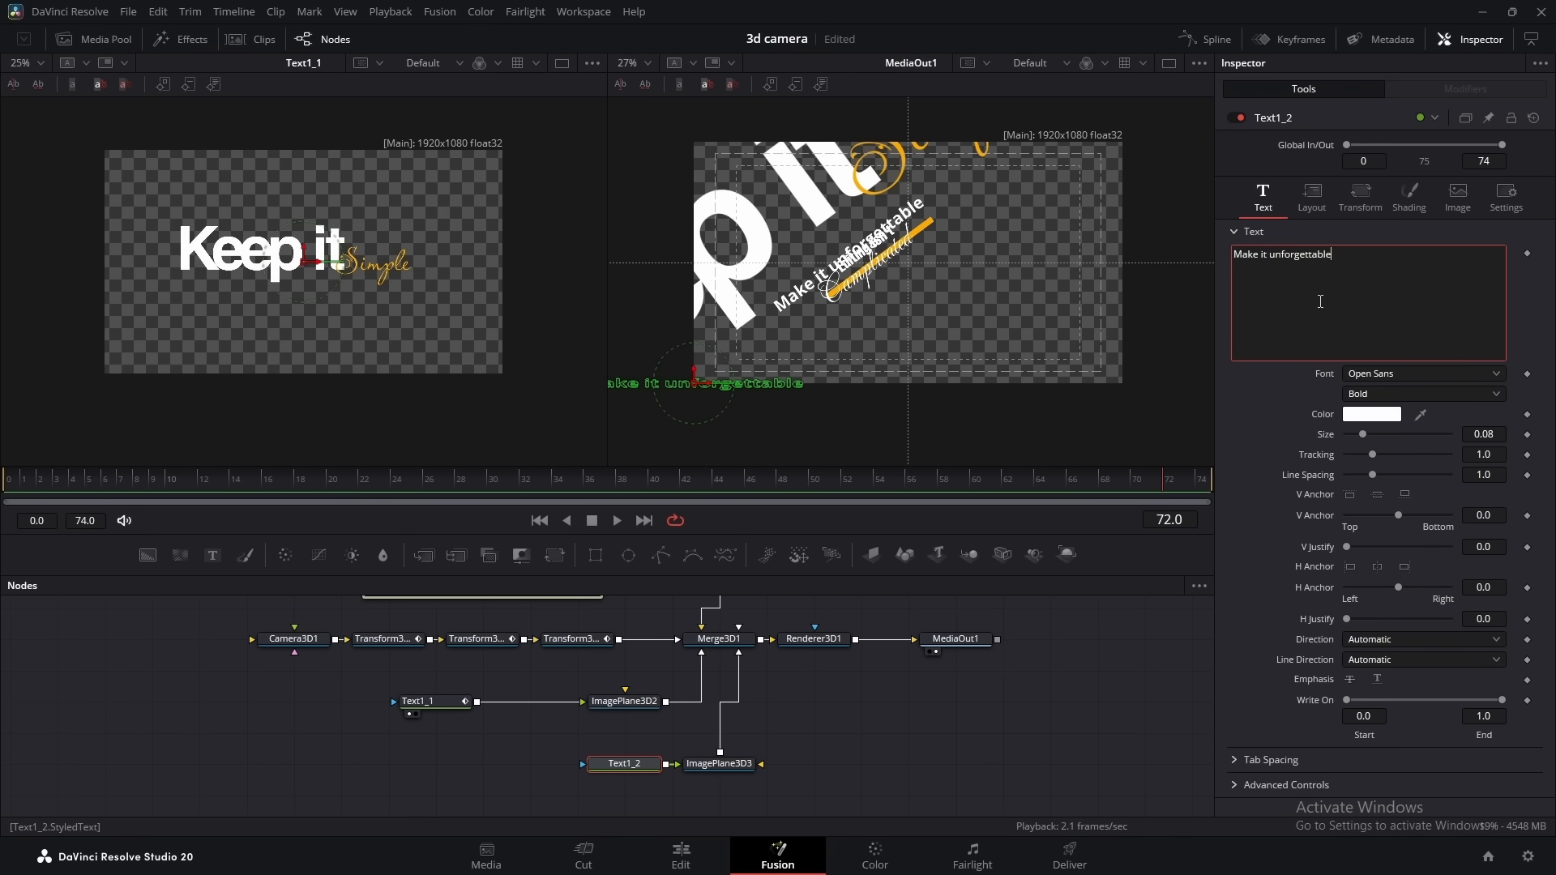
Space Text1_2 away from its image plane, show it in the first viewer and keep MediaOut1 in the second
{"action": "left_click_drag", "start_coordinate": [624, 764], "coordinate": [530, 764]}
{"action": "left_click", "coordinate": [510, 776]}
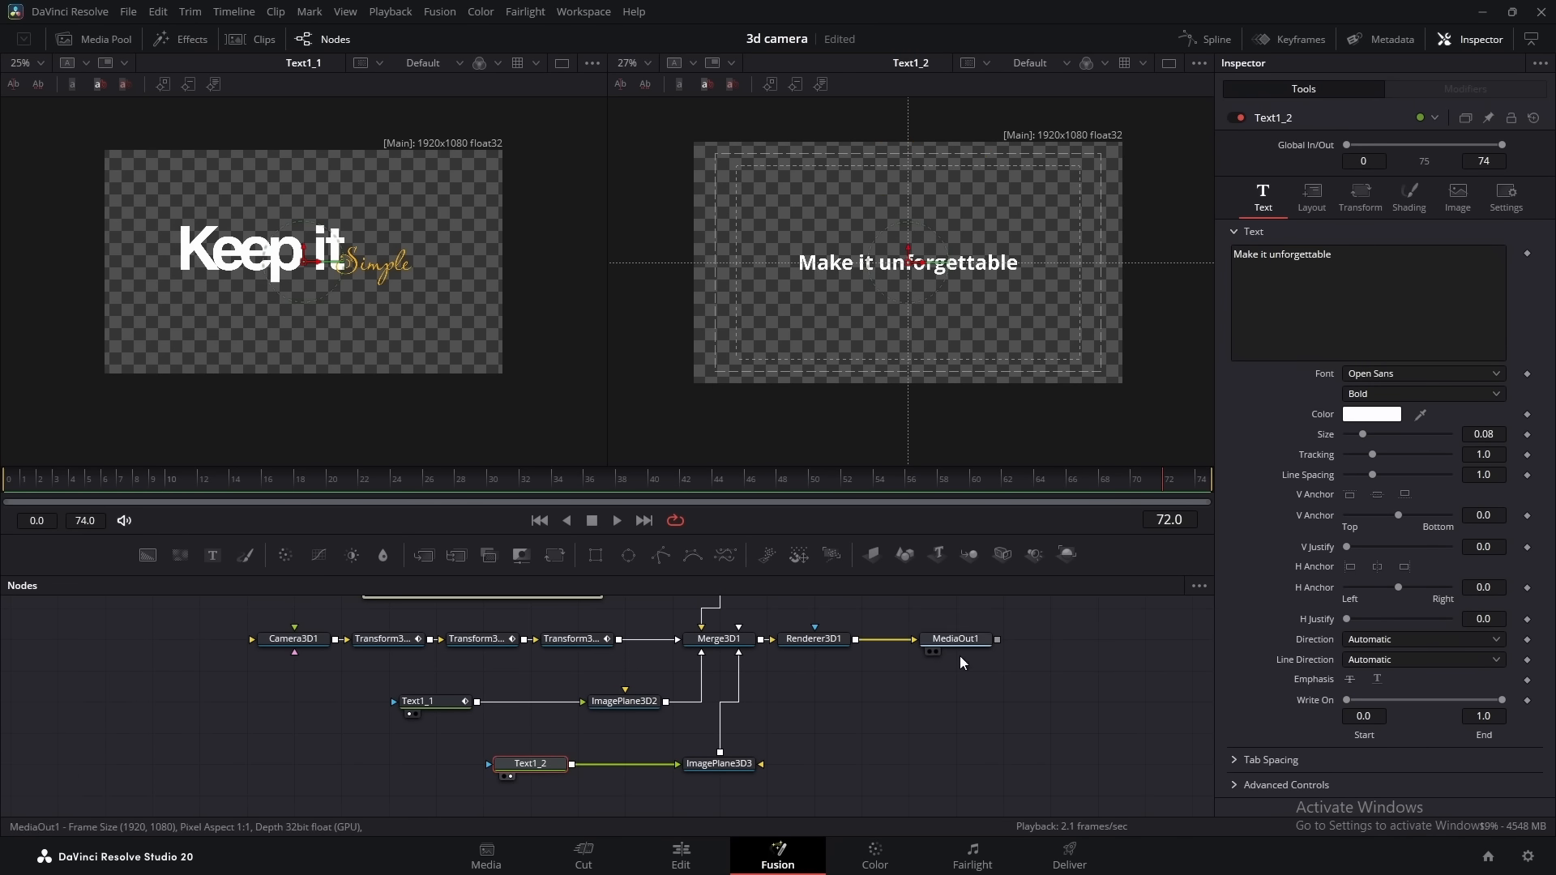
{"action": "left_click", "coordinate": [936, 652]}
{"action": "left_click", "coordinate": [504, 776]}
Set Text1_2's font to Helvetica Bold Oblique
{"action": "left_click", "coordinate": [1479, 374]}
{"action": "scroll", "coordinate": [1426, 410], "scroll_direction": "up", "scroll_amount": 10}
{"action": "left_click", "coordinate": [1410, 412]}
{"action": "left_click", "coordinate": [1372, 395]}
{"action": "left_click", "coordinate": [1375, 504]}
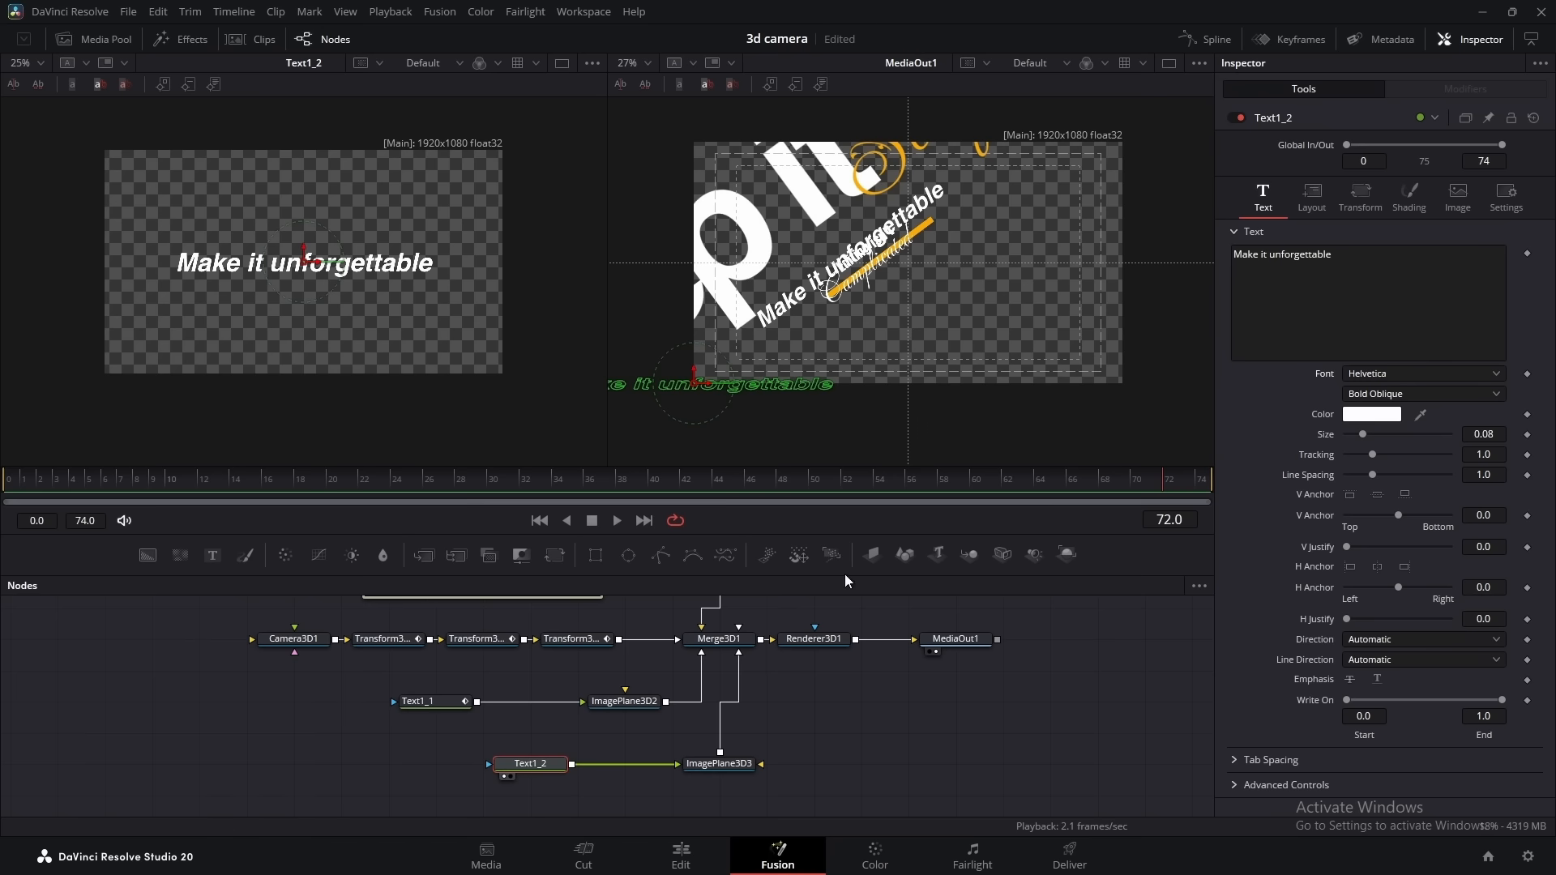
Match ImagePlane3D3's Z rotation to Transform3D3's value of -36.5 and set its Y translation to -0.103
{"action": "left_click", "coordinate": [577, 639]}
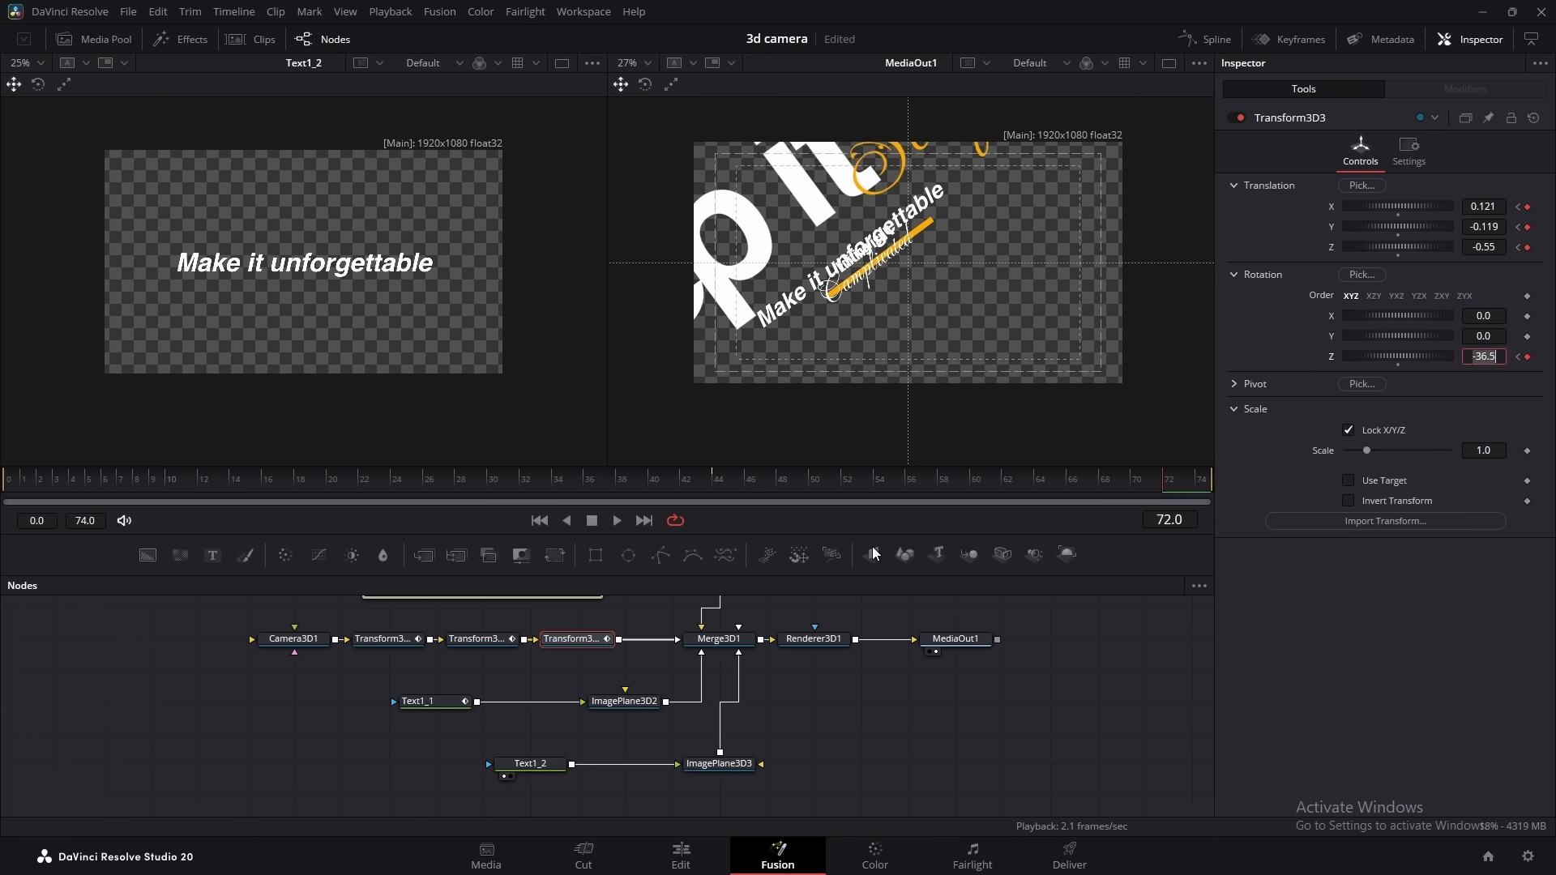
{"action": "left_click", "coordinate": [719, 764]}
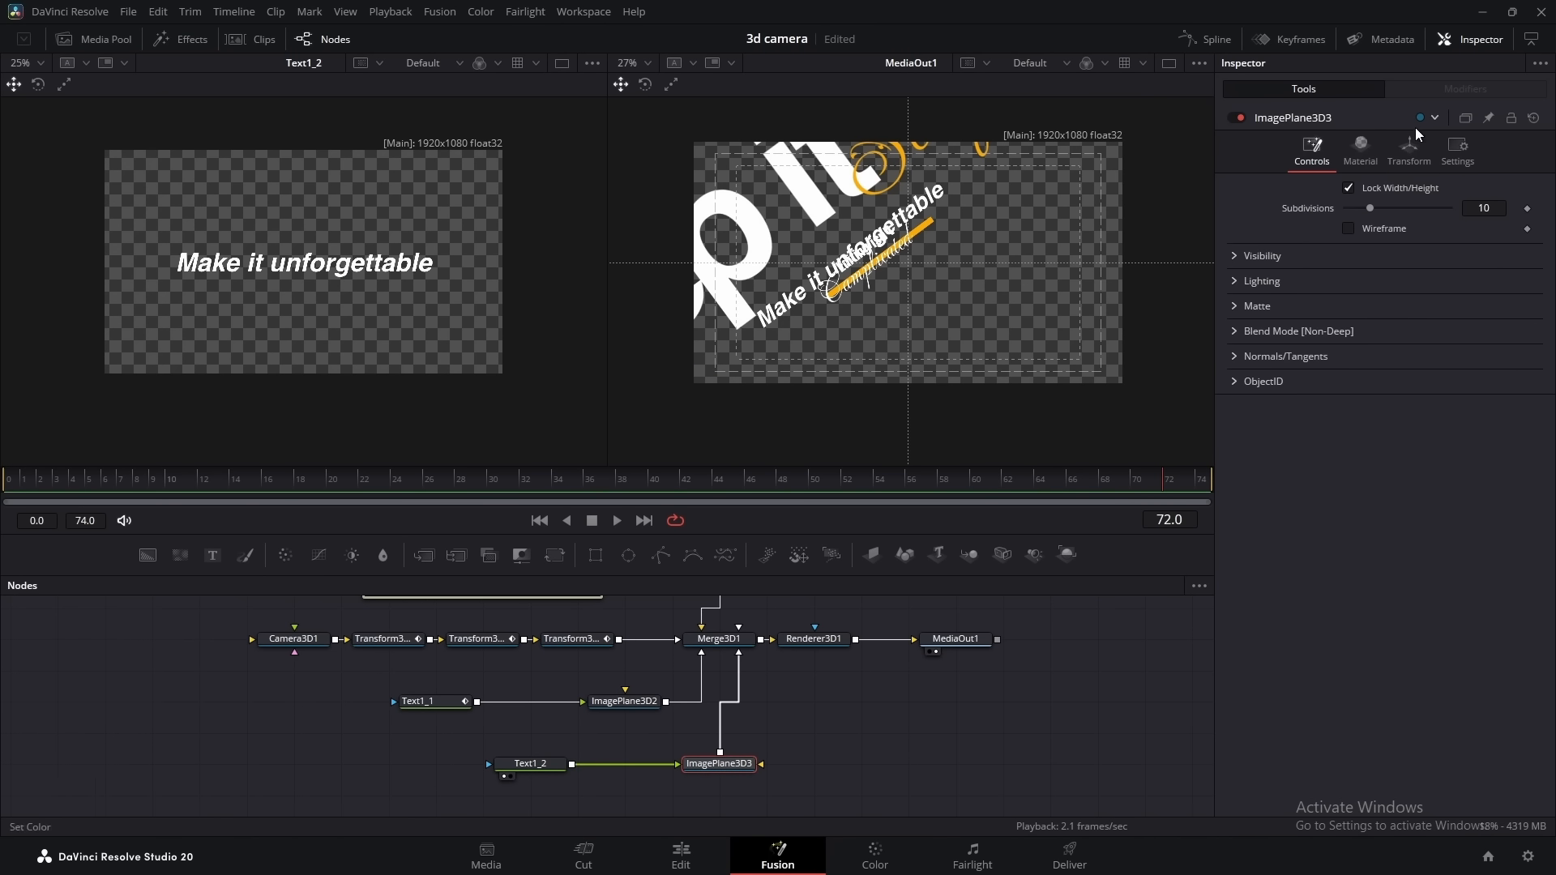
{"action": "left_click", "coordinate": [1408, 150]}
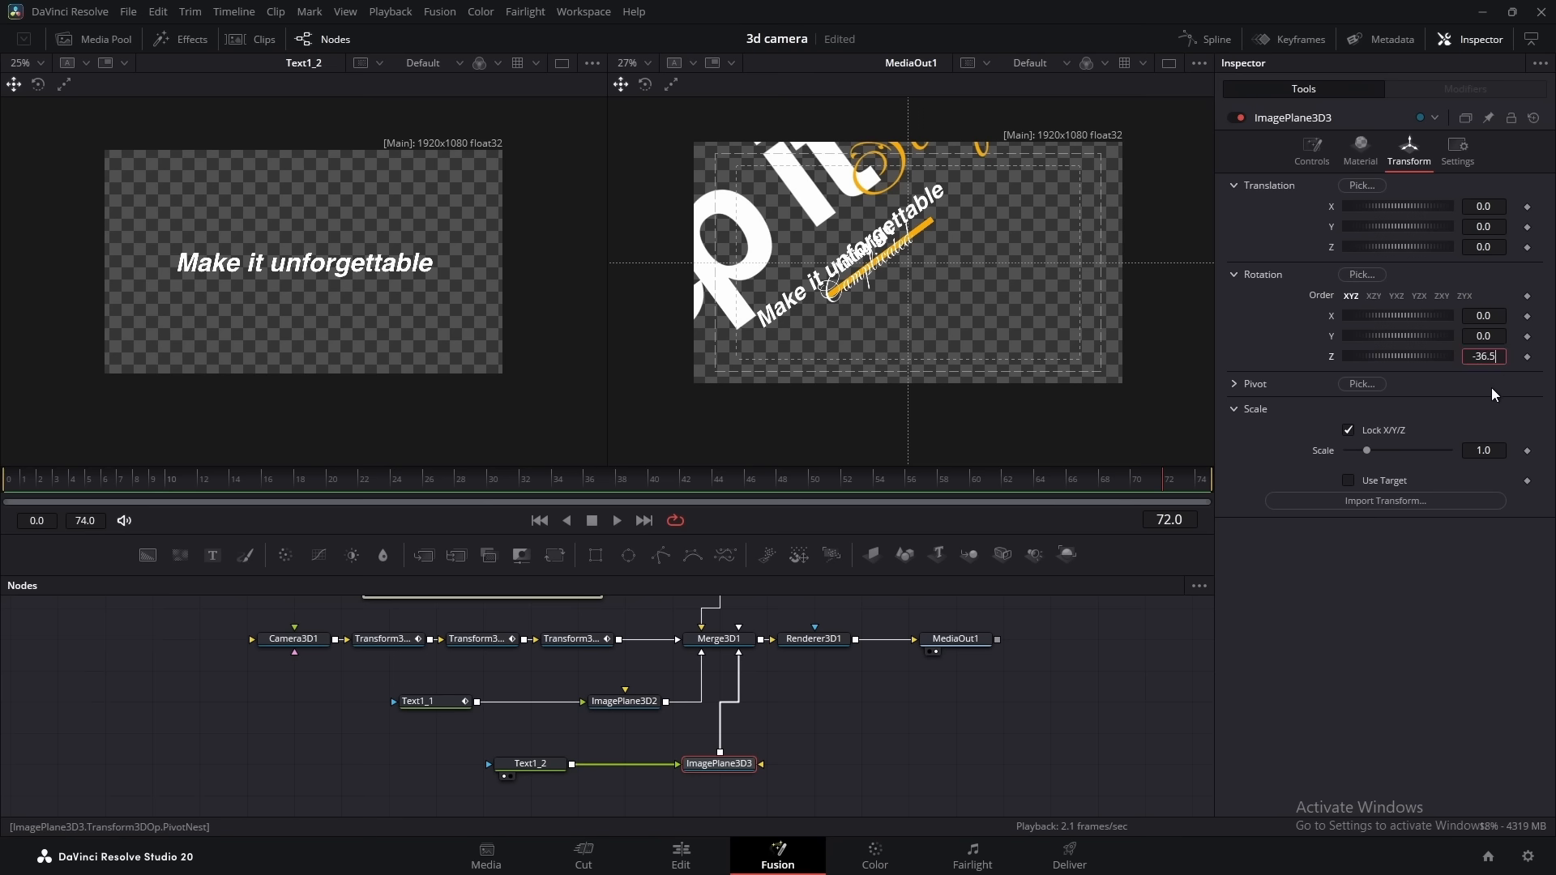
{"action": "key", "text": "Tab"}
{"action": "left_click_drag", "start_coordinate": [1398, 227], "coordinate": [643, 250]}
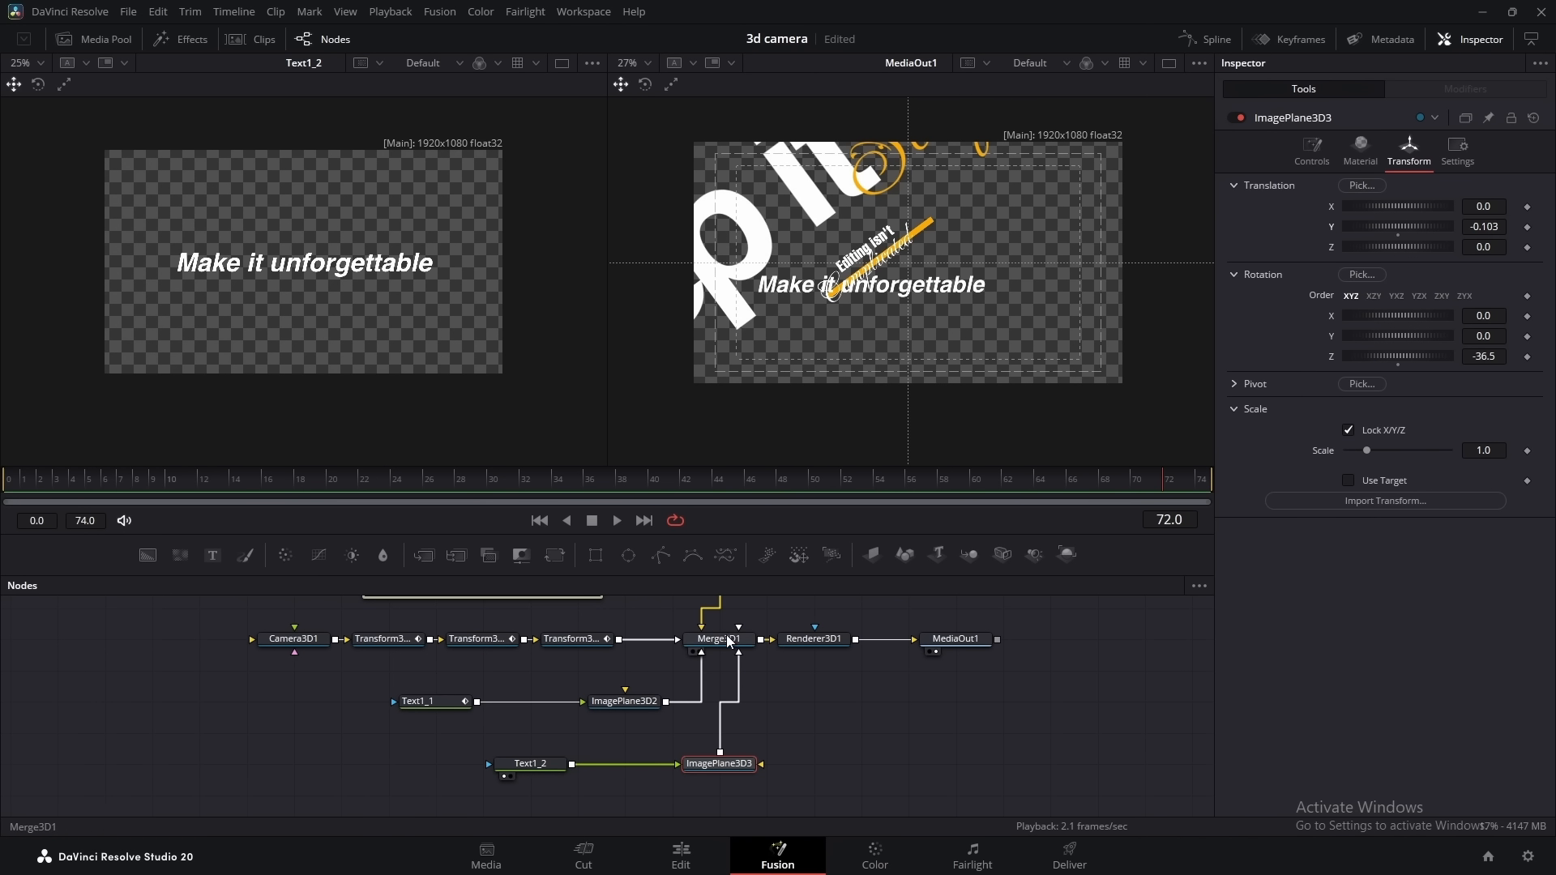
Reposition ImagePlane3D3 in Merge3D1's 3D view to about X 0.142, Y -0.125 and Z 0.375
{"action": "left_click", "coordinate": [730, 641]}
{"action": "key", "text": "1"}
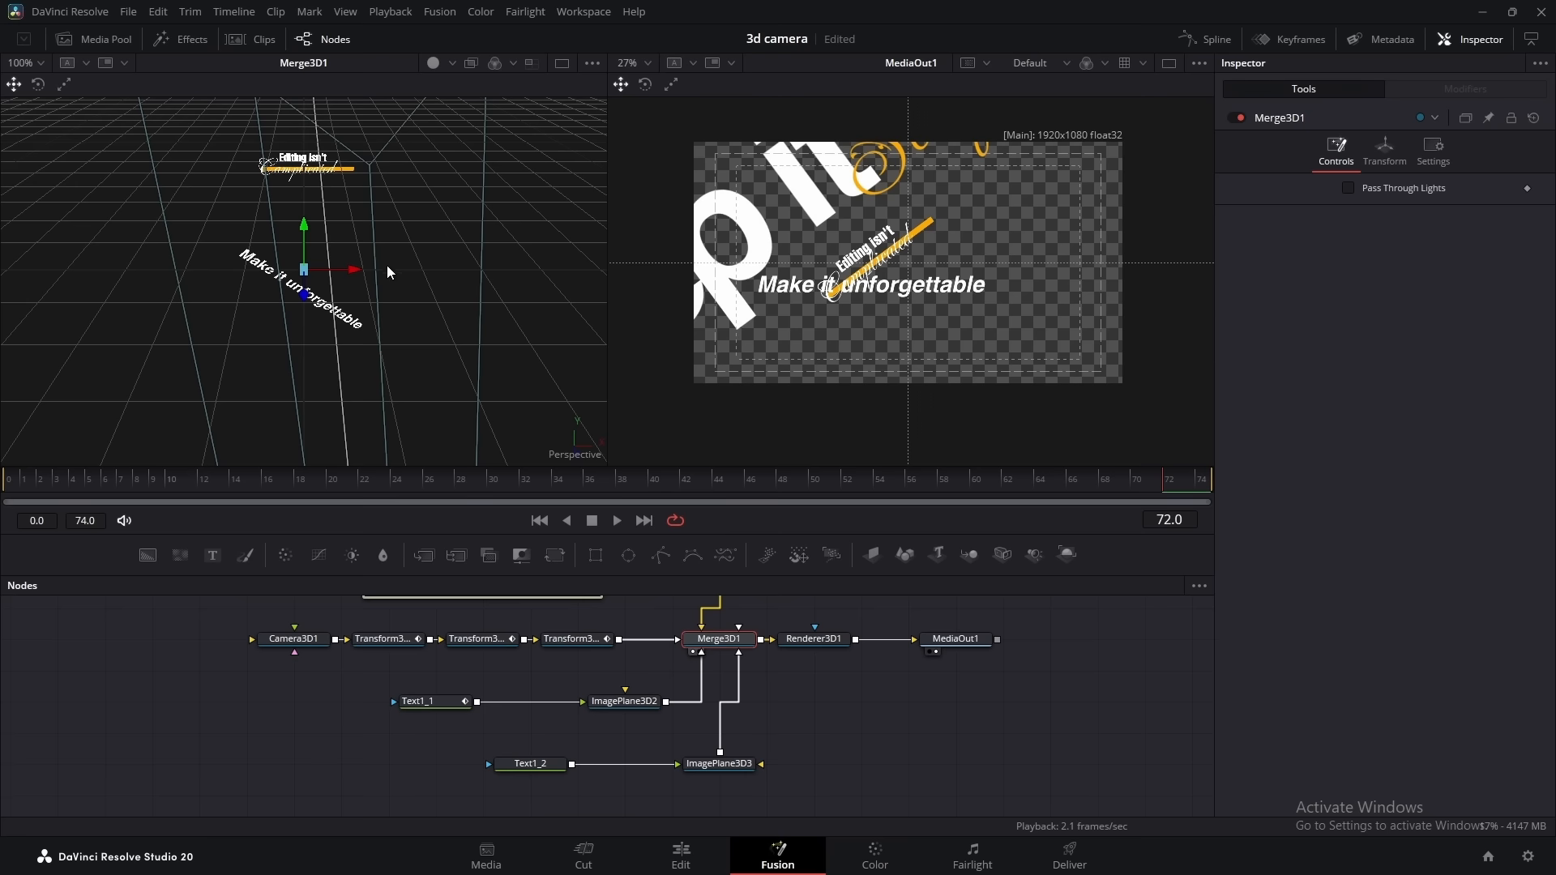
{"action": "scroll", "coordinate": [388, 266], "scroll_direction": "down", "scroll_amount": 3}
{"action": "left_click", "coordinate": [337, 305]}
{"action": "left_click_drag", "start_coordinate": [343, 313], "coordinate": [370, 331]}
{"action": "left_click_drag", "start_coordinate": [364, 277], "coordinate": [370, 268]}
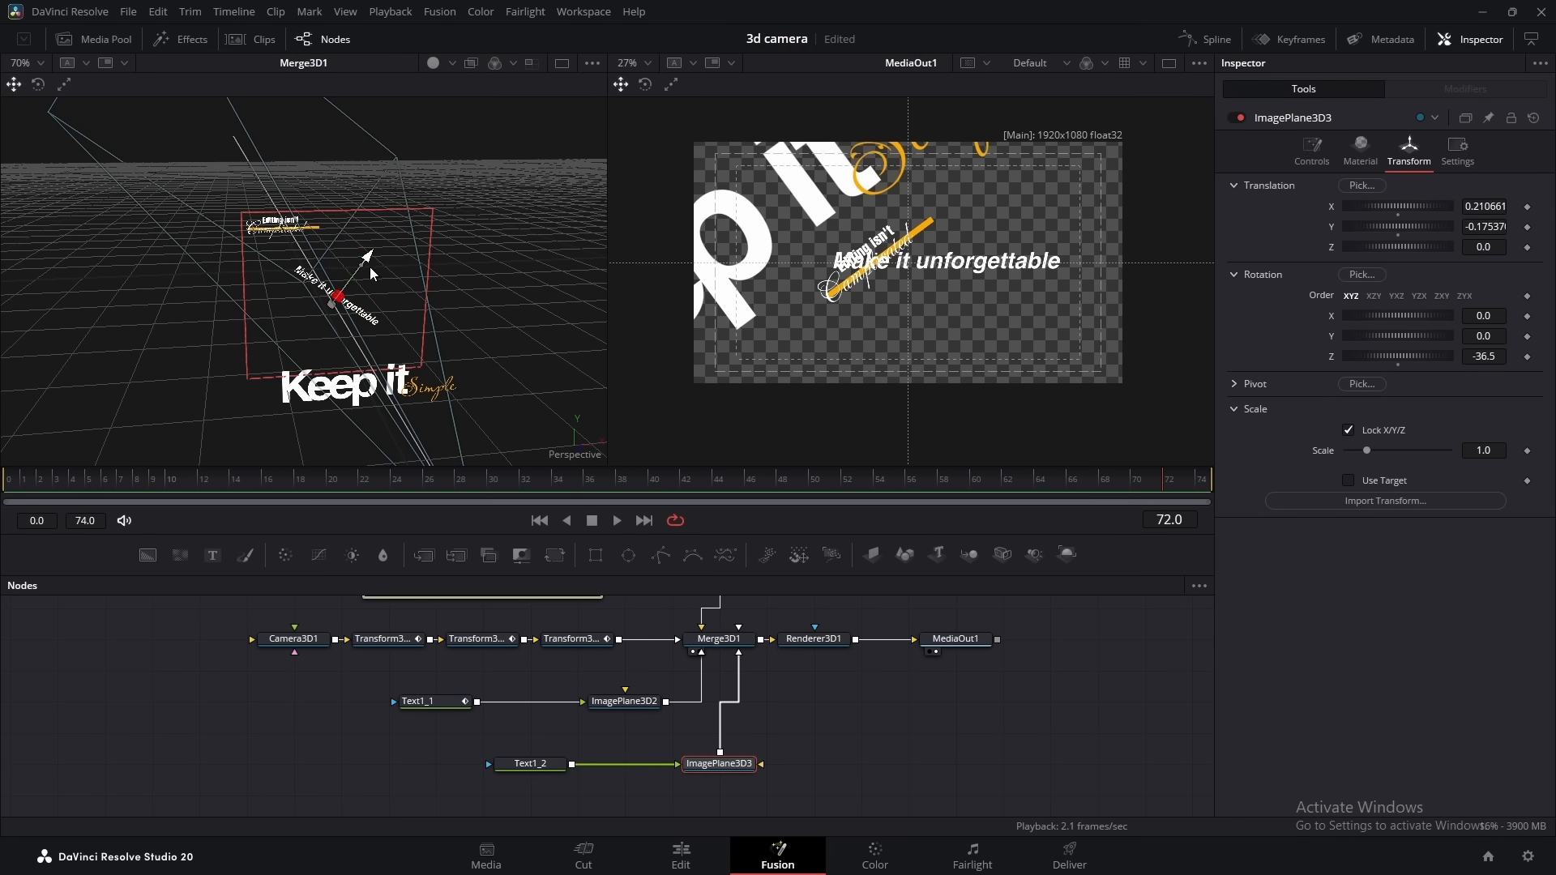
{"action": "left_click_drag", "start_coordinate": [351, 325], "coordinate": [395, 295]}
{"action": "left_click_drag", "start_coordinate": [379, 348], "coordinate": [367, 337]}
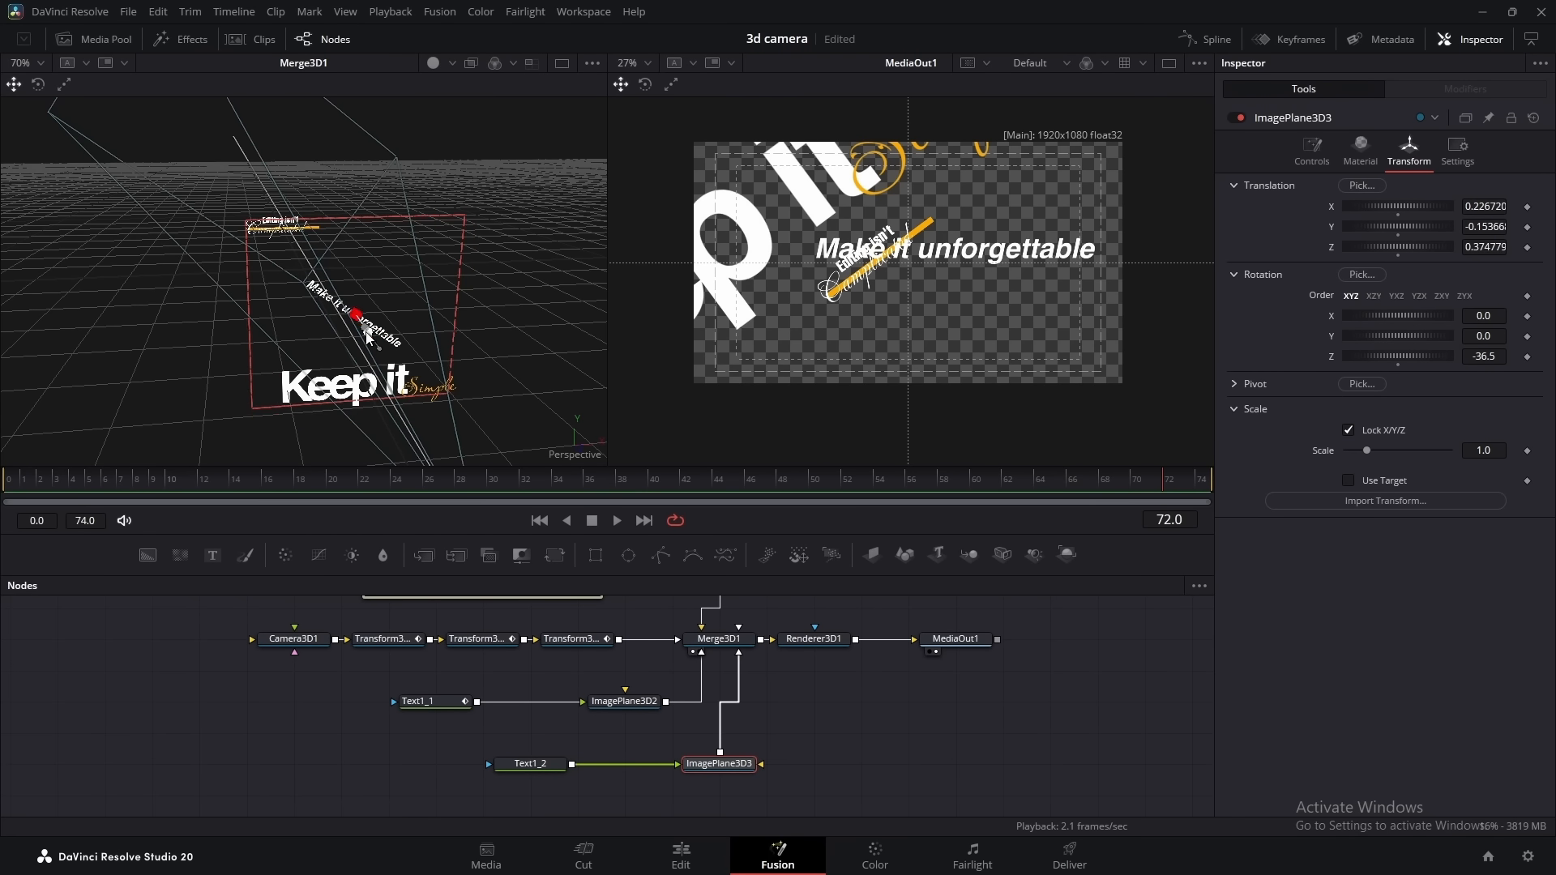
{"action": "left_click_drag", "start_coordinate": [384, 277], "coordinate": [381, 279]}
{"action": "left_click_drag", "start_coordinate": [392, 341], "coordinate": [379, 333]}
{"action": "left_click", "coordinate": [879, 729]}
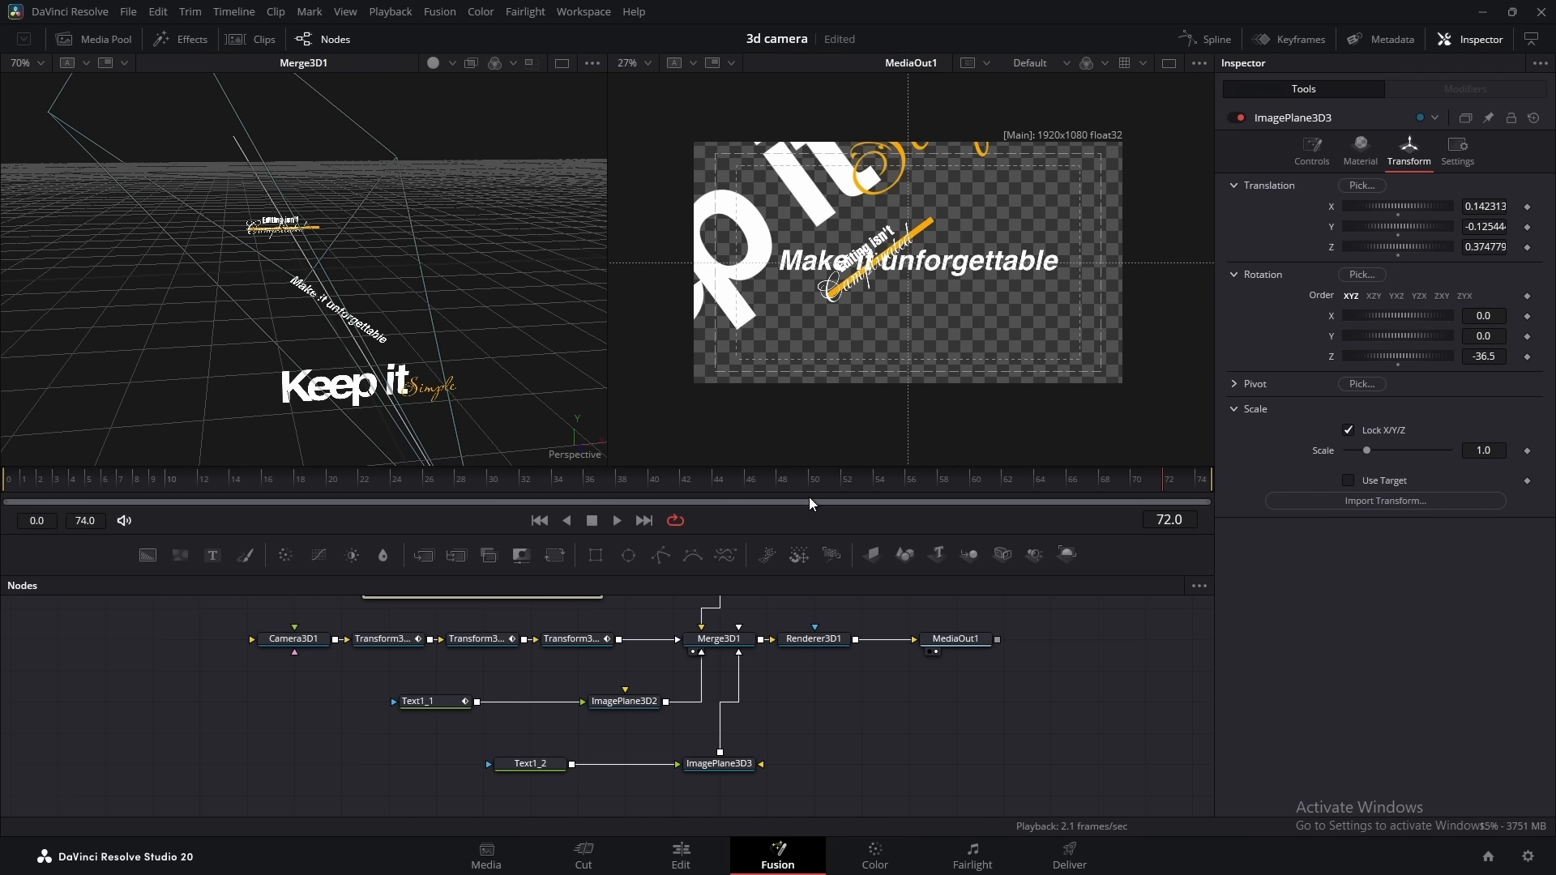
Apply a Follower modifier to Text1_2's text at frame 46 and set the delay between characters to 0.5
{"action": "left_click", "coordinate": [747, 483]}
{"action": "left_click", "coordinate": [542, 766]}
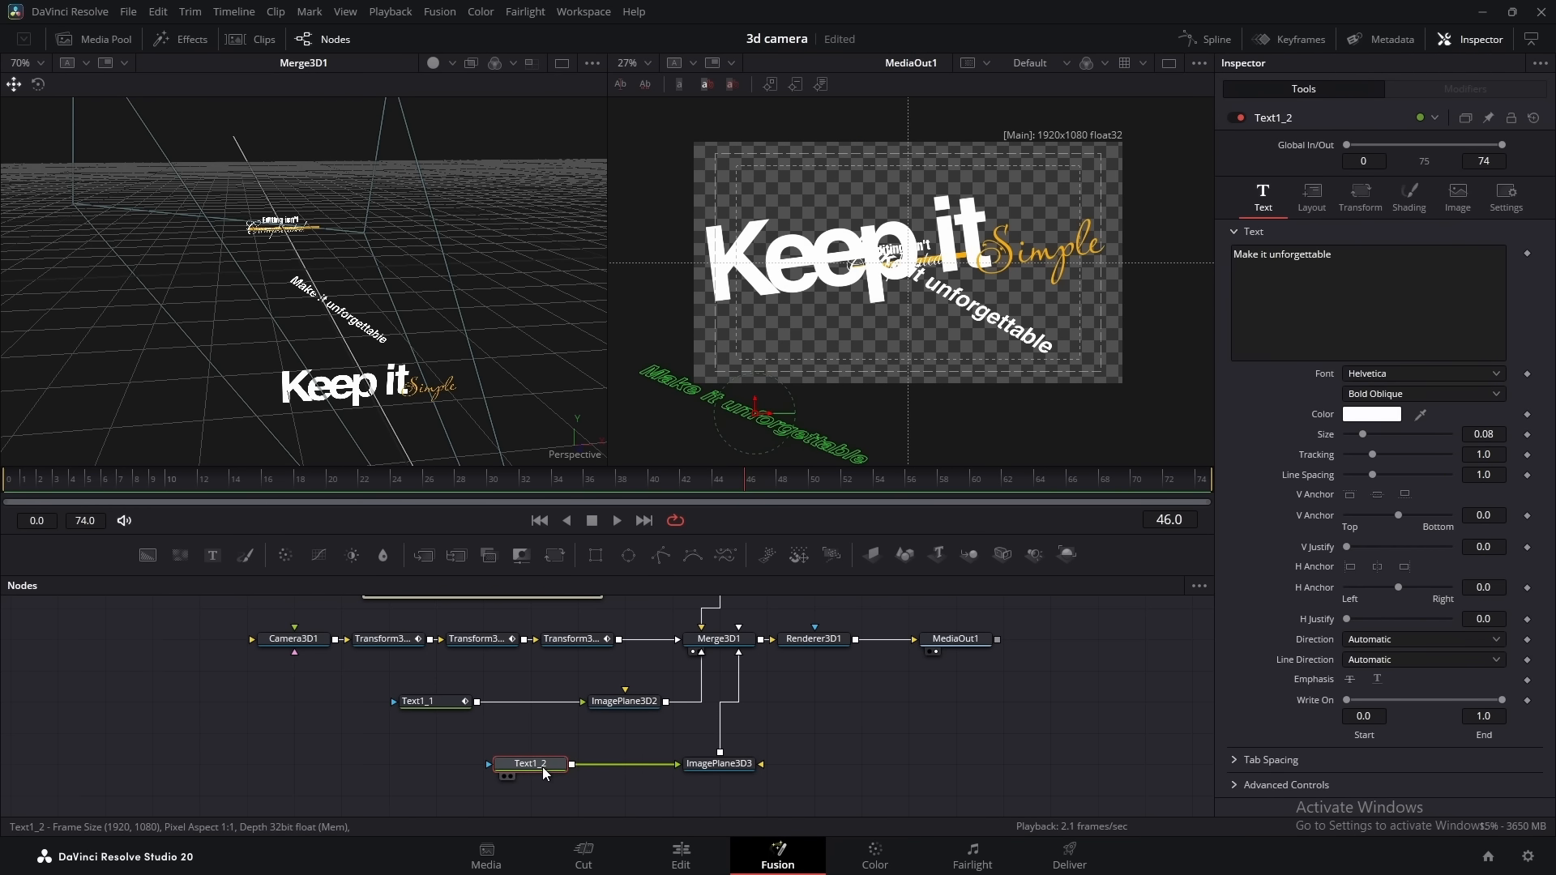
{"action": "key", "text": "1"}
{"action": "right_click", "coordinate": [1406, 293]}
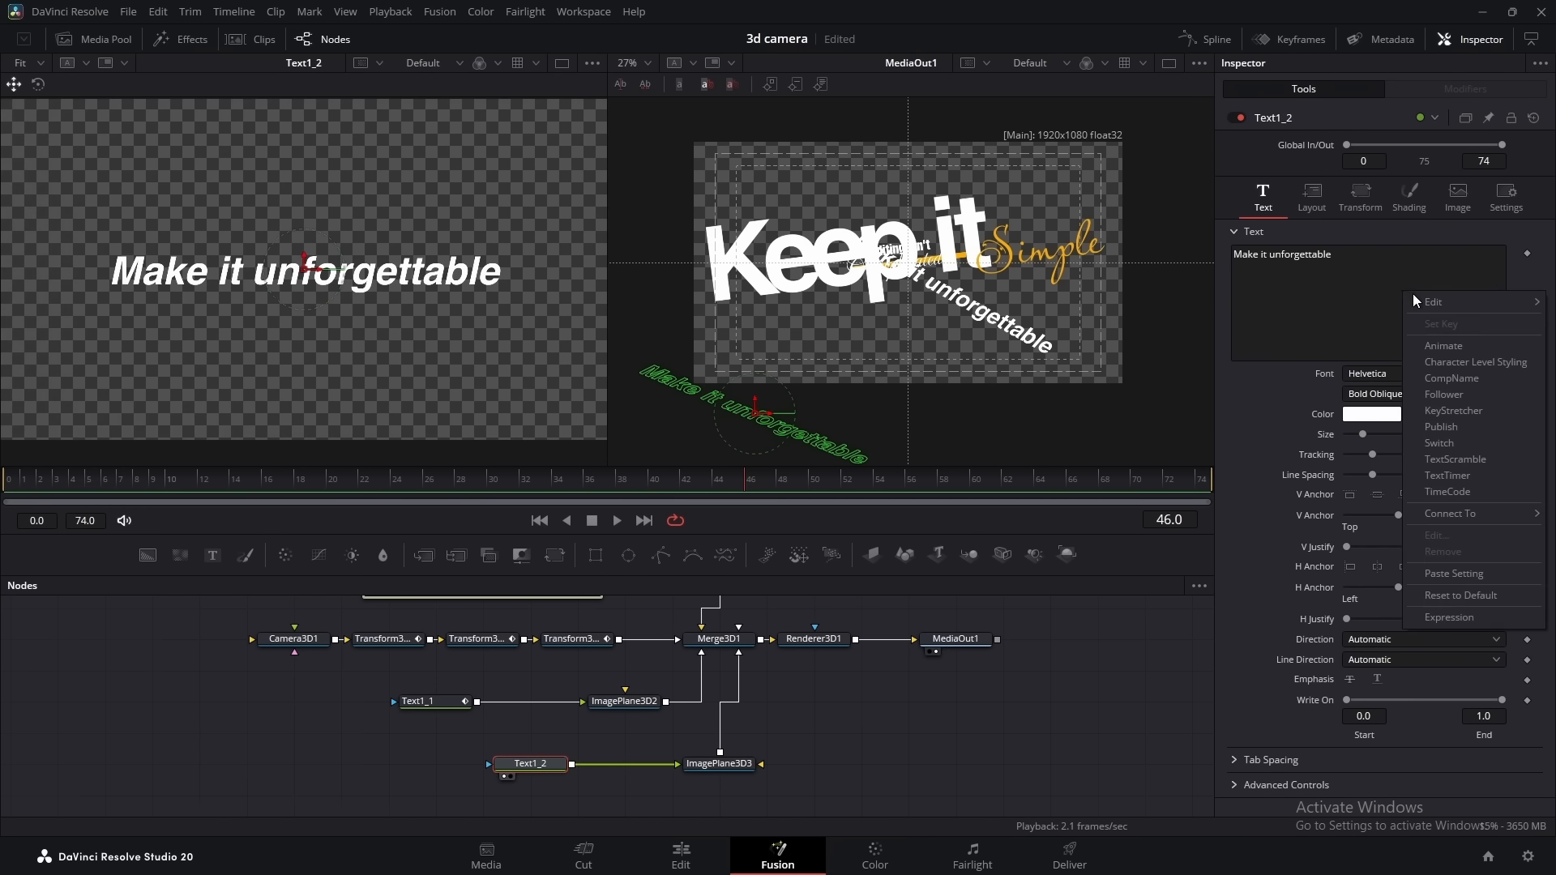
{"action": "left_click", "coordinate": [1448, 388]}
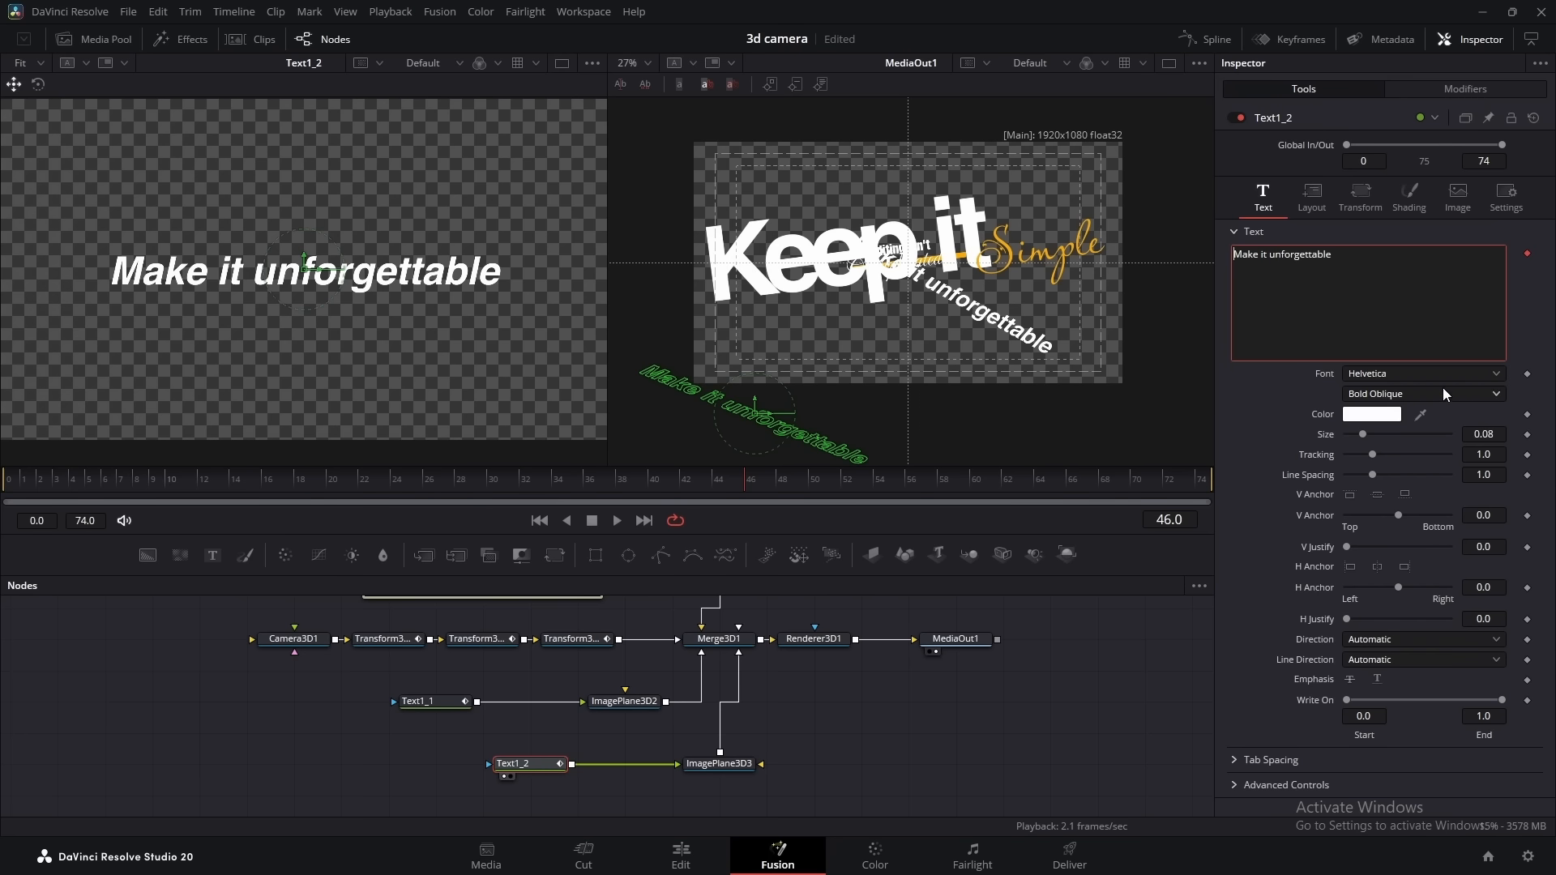
{"action": "left_click", "coordinate": [1446, 90]}
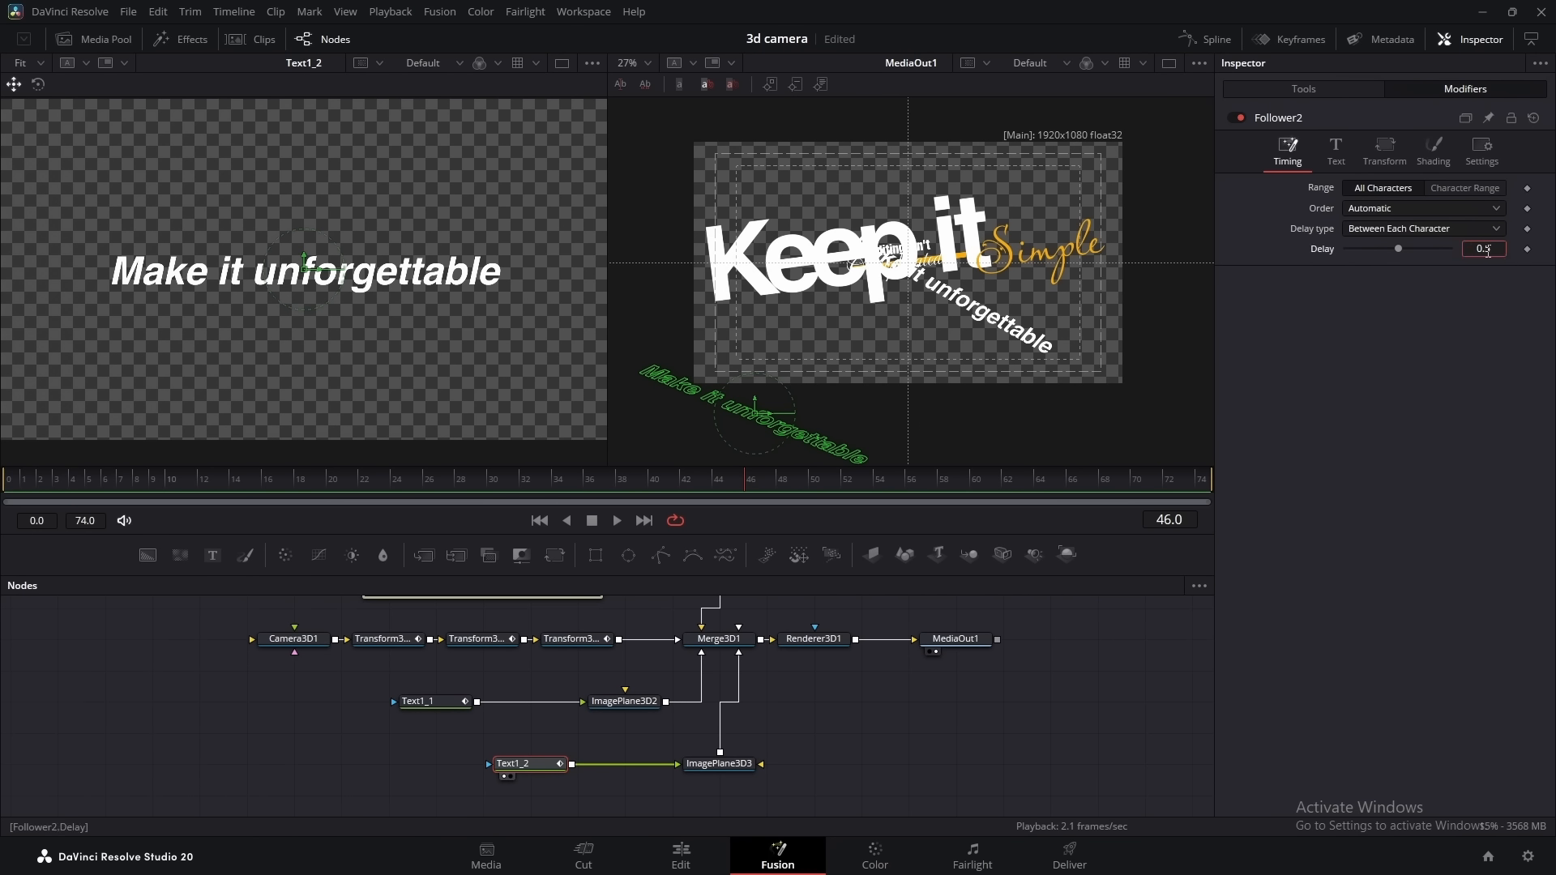
Keyframe the Follower's fill opacity at 0 on frame 46 and 1 on frame 48, and open the Spline editor
{"action": "left_click", "coordinate": [1433, 150]}
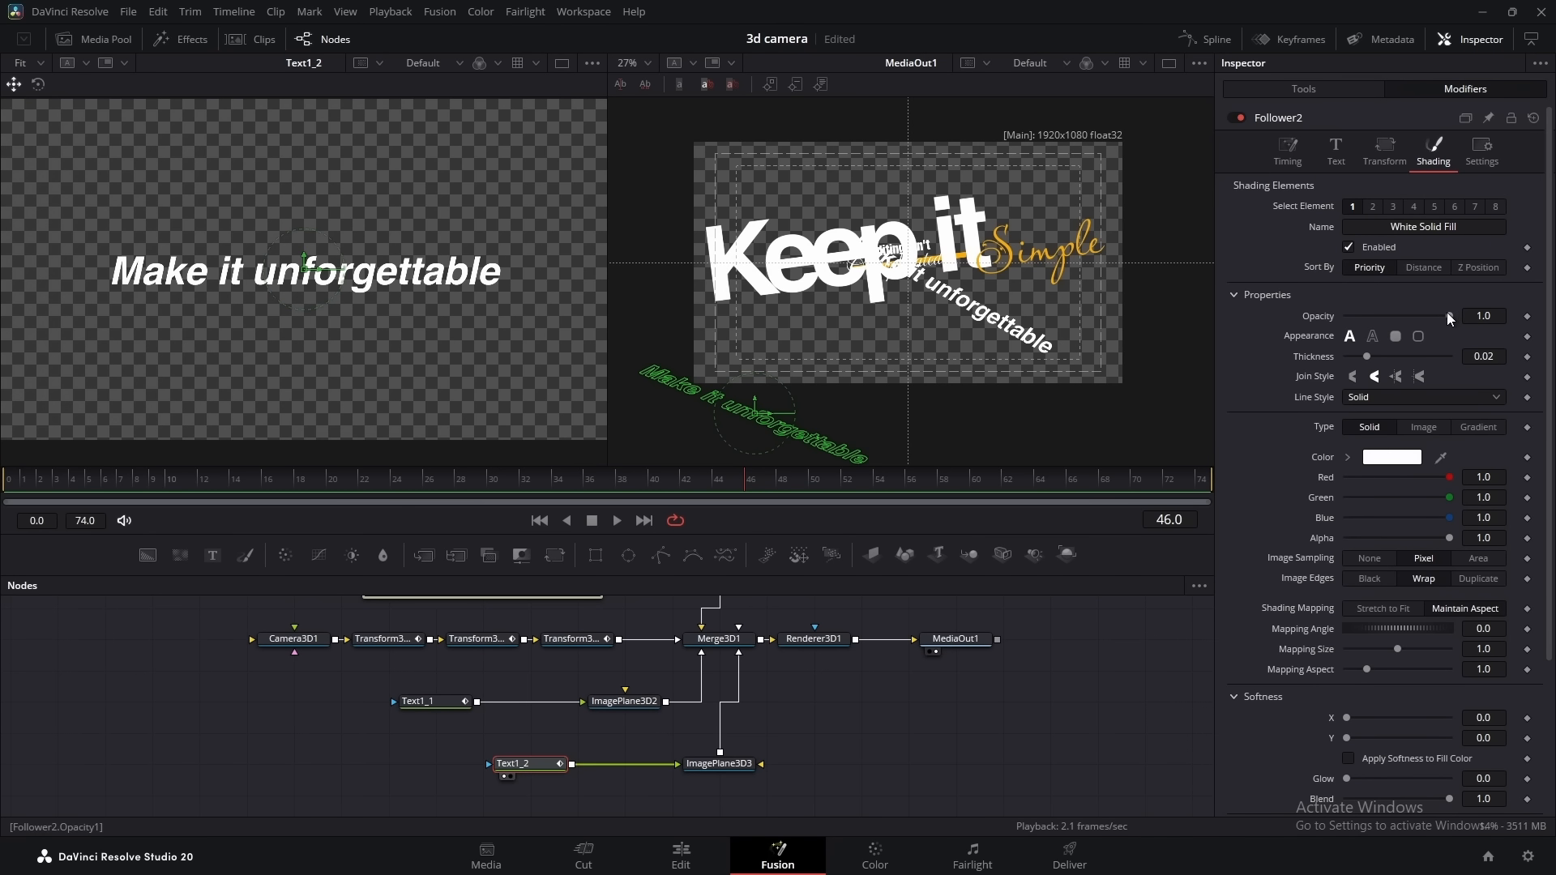
{"action": "left_click", "coordinate": [1527, 317]}
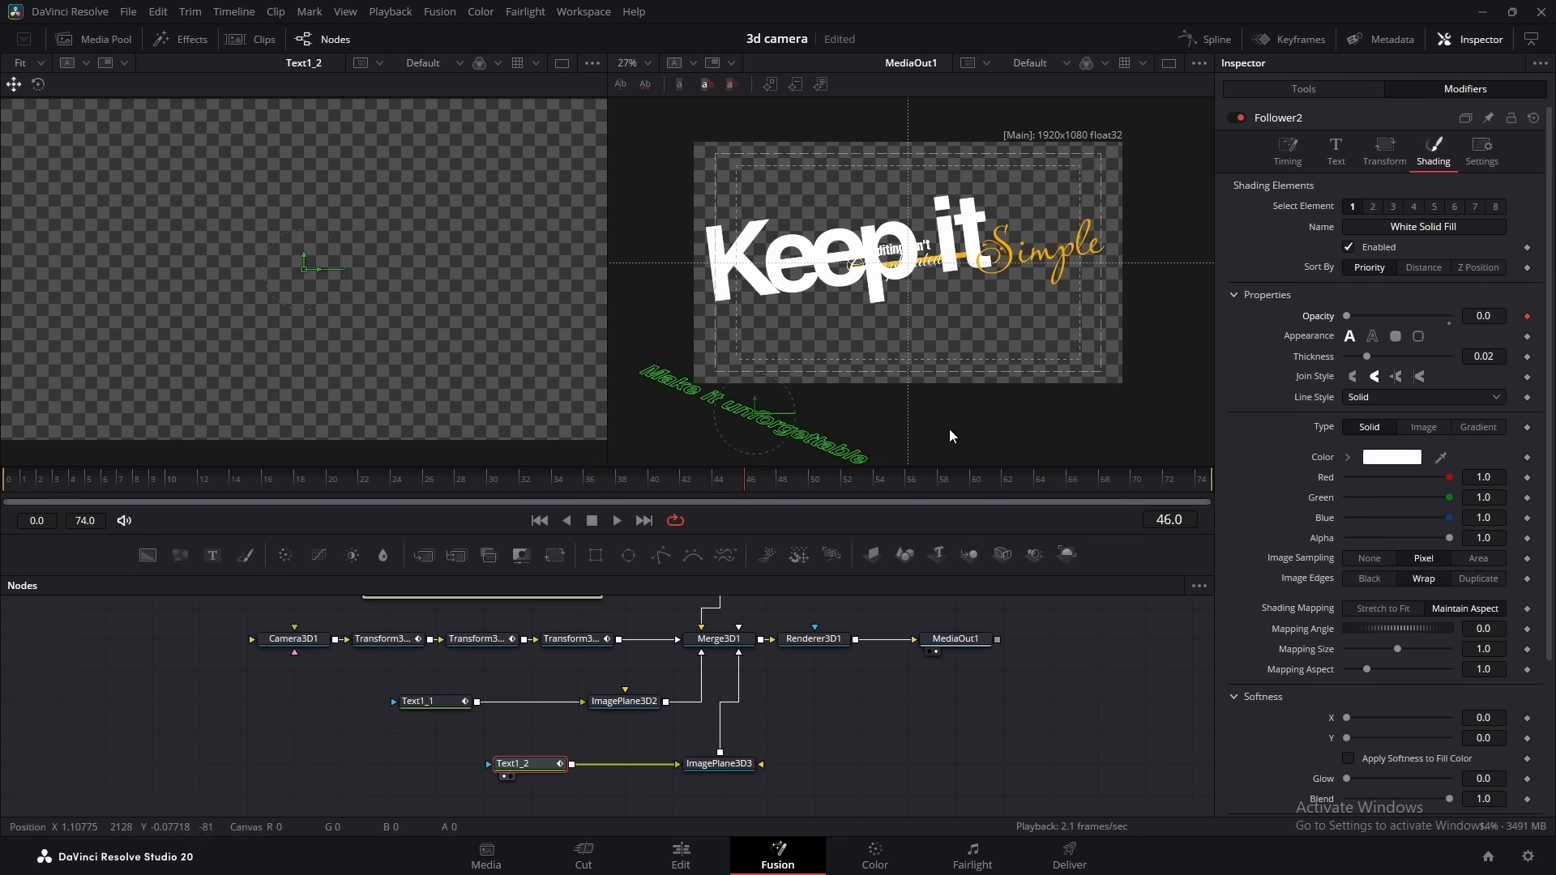
{"action": "left_click_drag", "start_coordinate": [758, 482], "coordinate": [778, 479]}
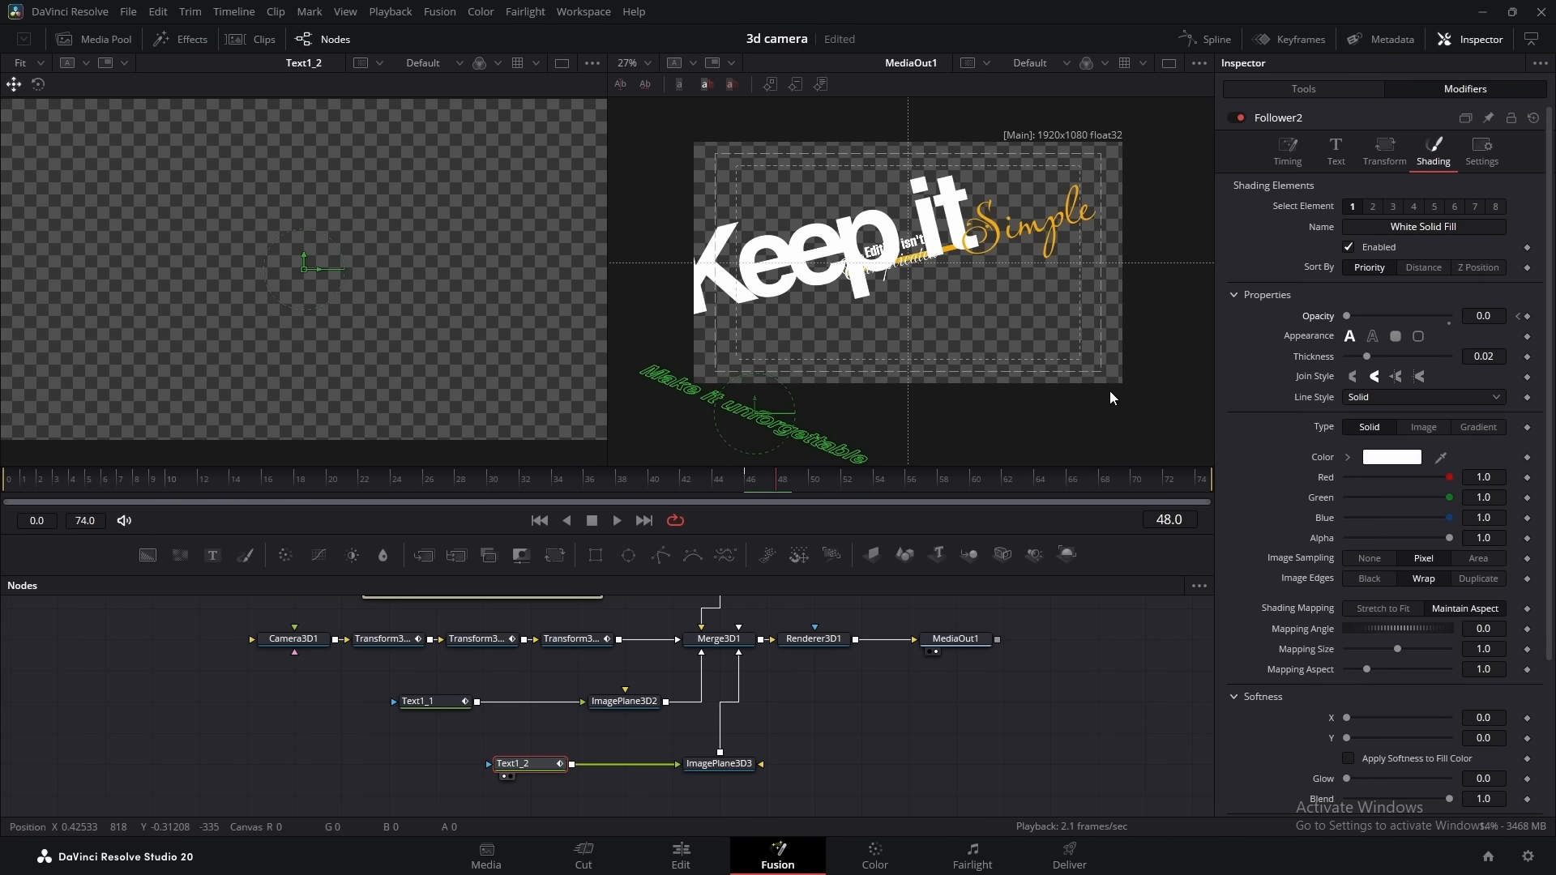
{"action": "left_click_drag", "start_coordinate": [1346, 316], "coordinate": [1498, 334]}
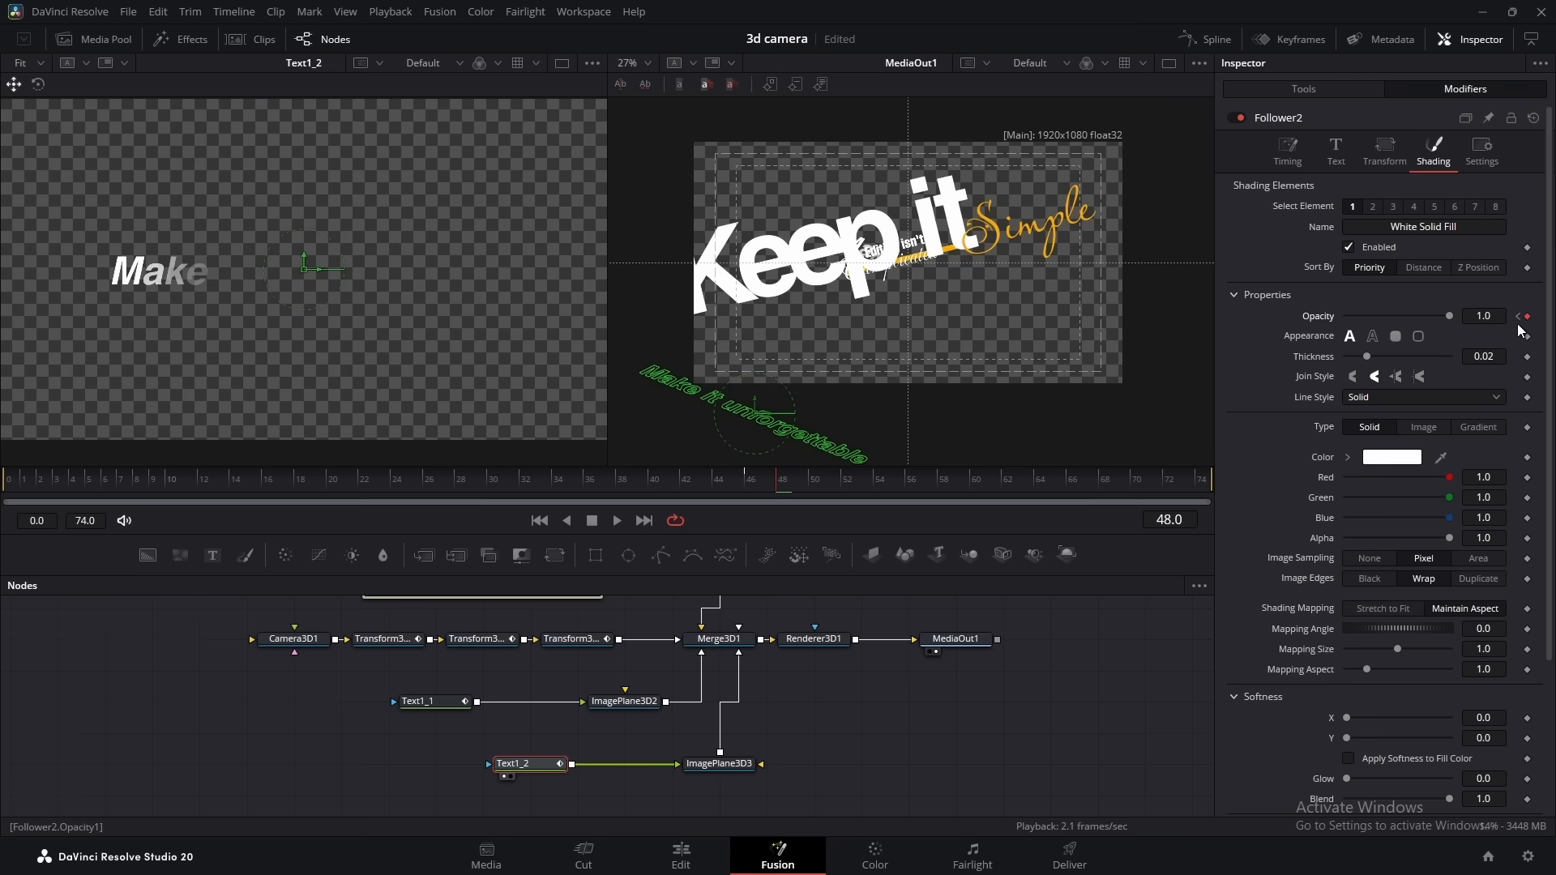
{"action": "left_click", "coordinate": [1204, 43]}
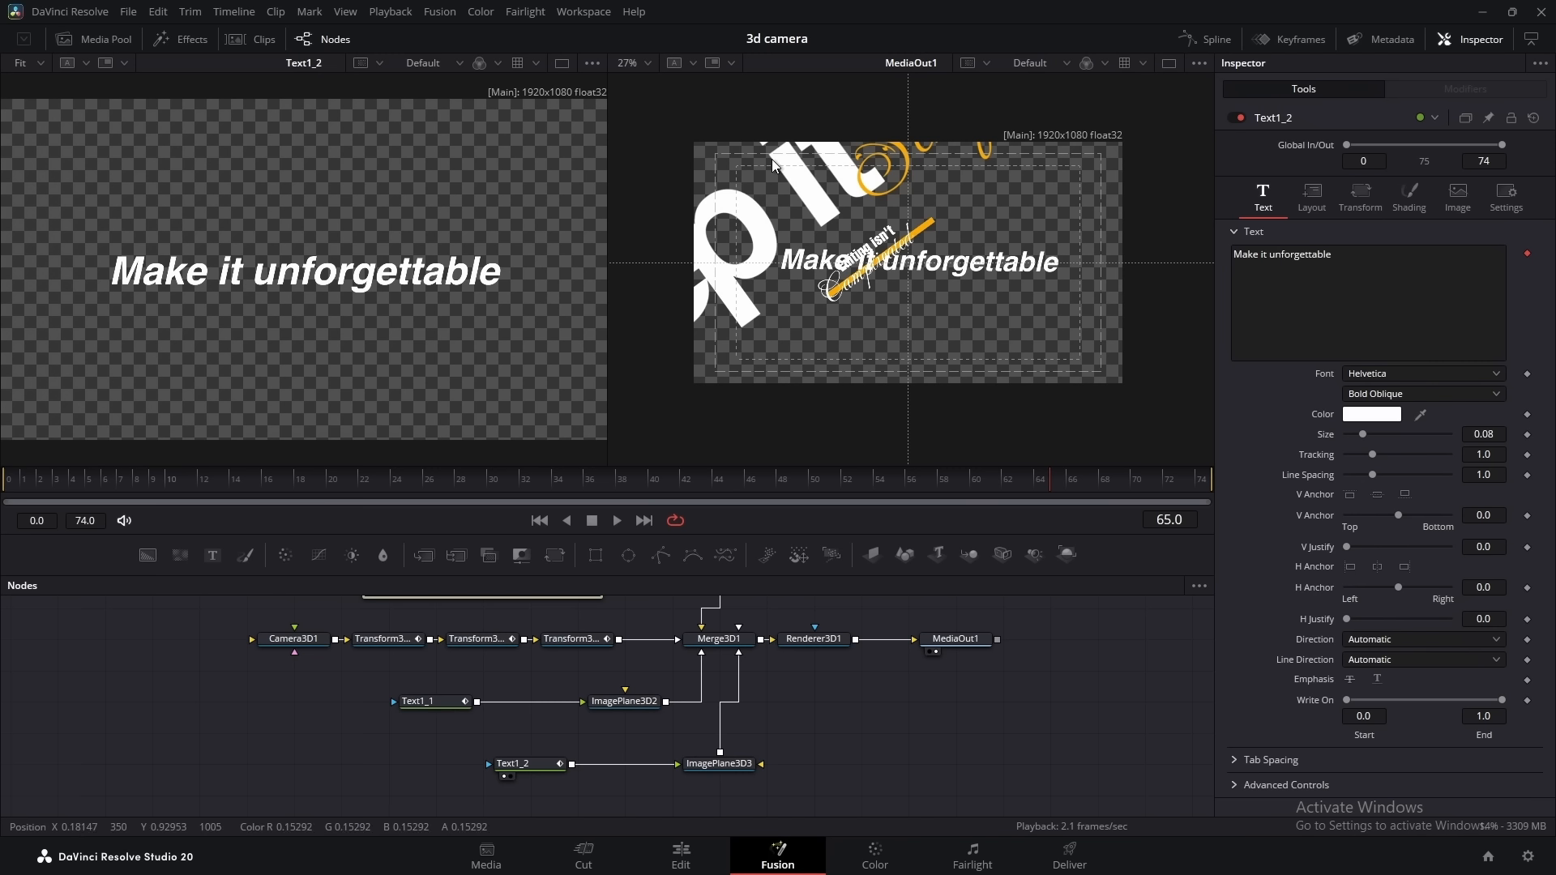
Show Merge3D1 in the first viewer and enable Camera3D1's focal plane display
{"action": "left_click", "coordinate": [719, 639]}
{"action": "key", "text": "1"}
{"action": "left_click_drag", "start_coordinate": [393, 382], "coordinate": [381, 320]}
{"action": "left_click", "coordinate": [303, 643]}
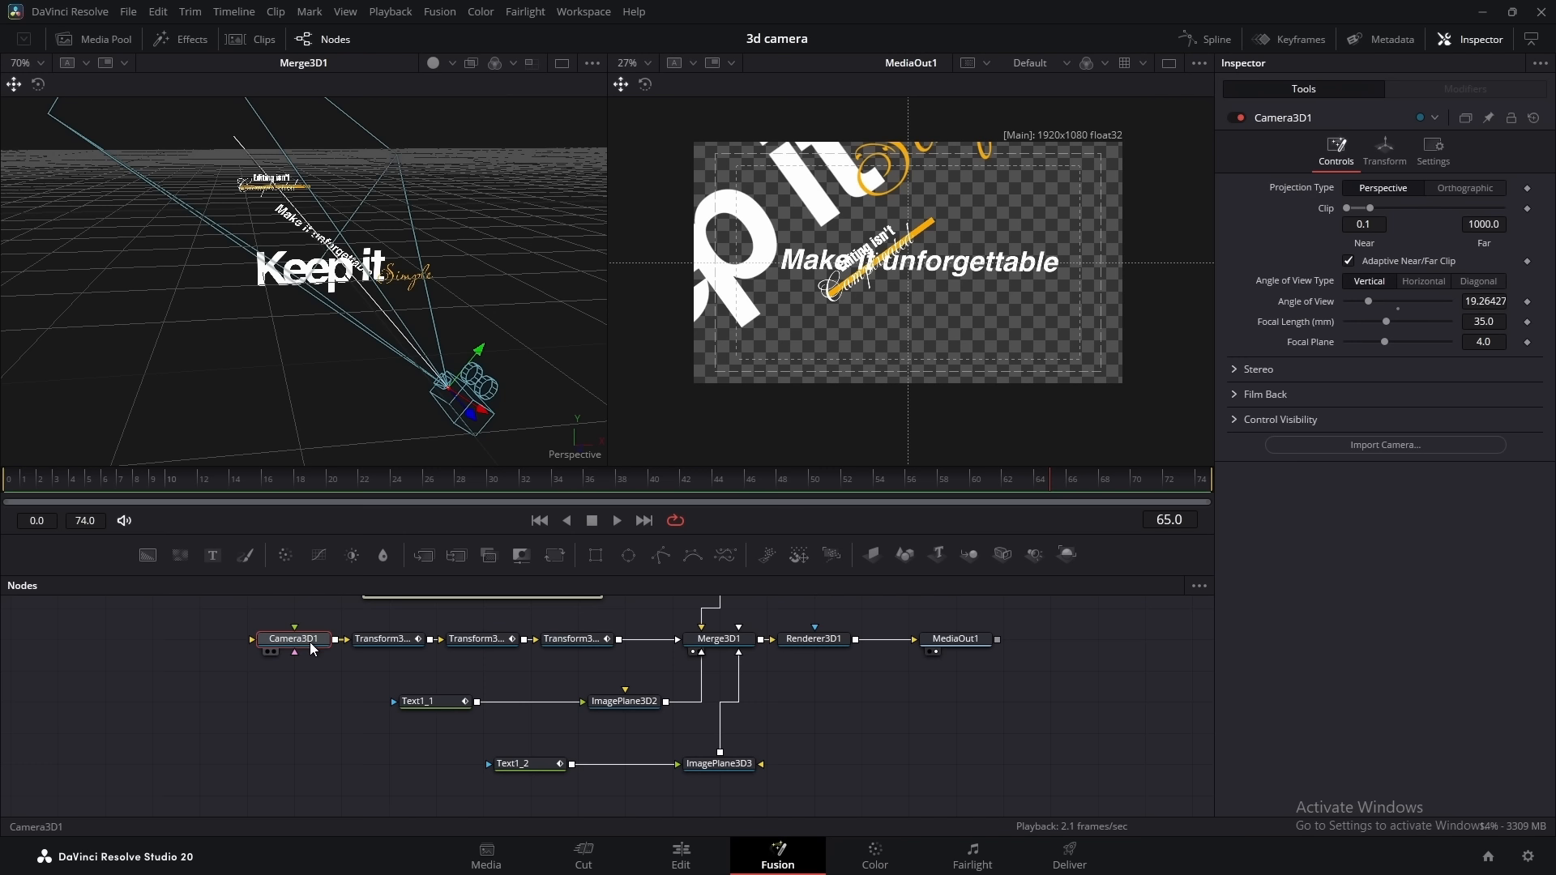
{"action": "left_click", "coordinate": [1235, 419]}
{"action": "left_click", "coordinate": [1348, 562]}
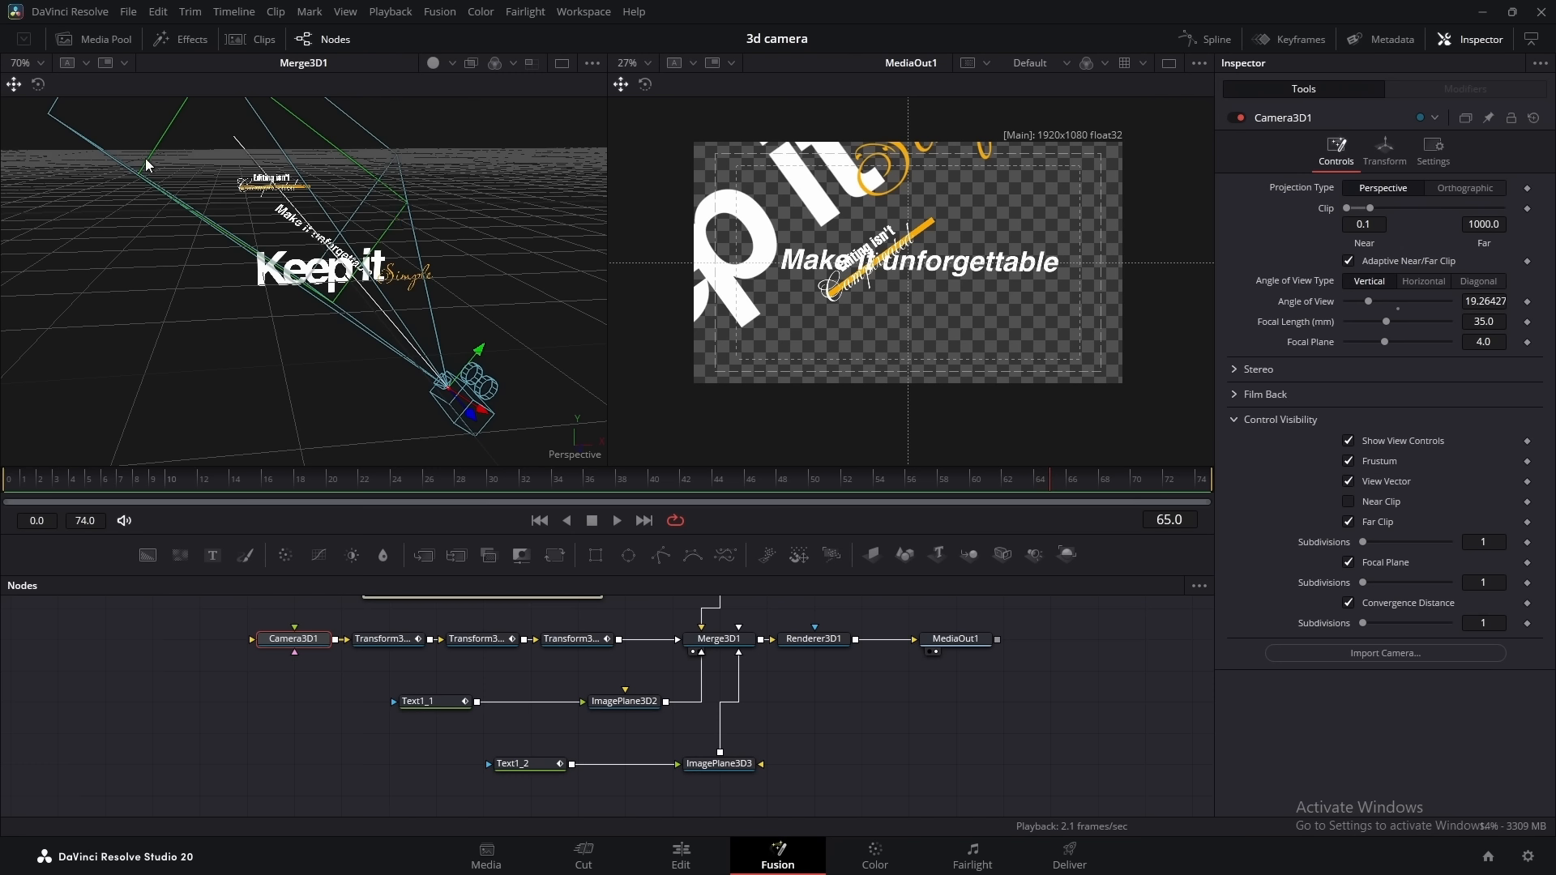
Try Renderer3D1's accumulation effects with depth of field at quality 32 and DoF blur 0.2
{"action": "left_click", "coordinate": [815, 643]}
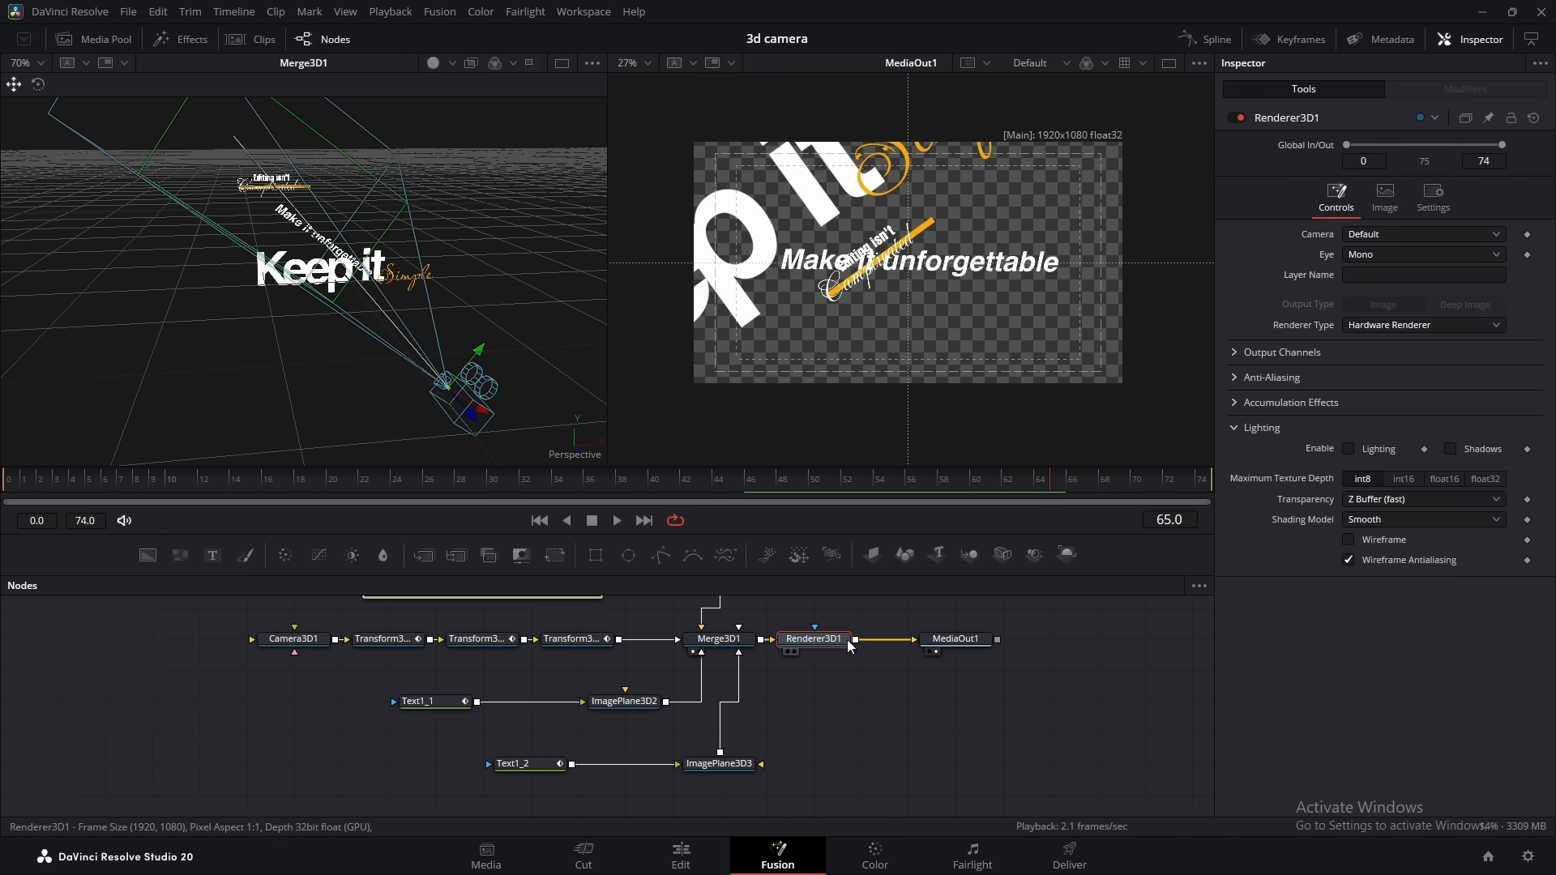
{"action": "left_click", "coordinate": [1238, 402]}
{"action": "left_click", "coordinate": [1349, 423]}
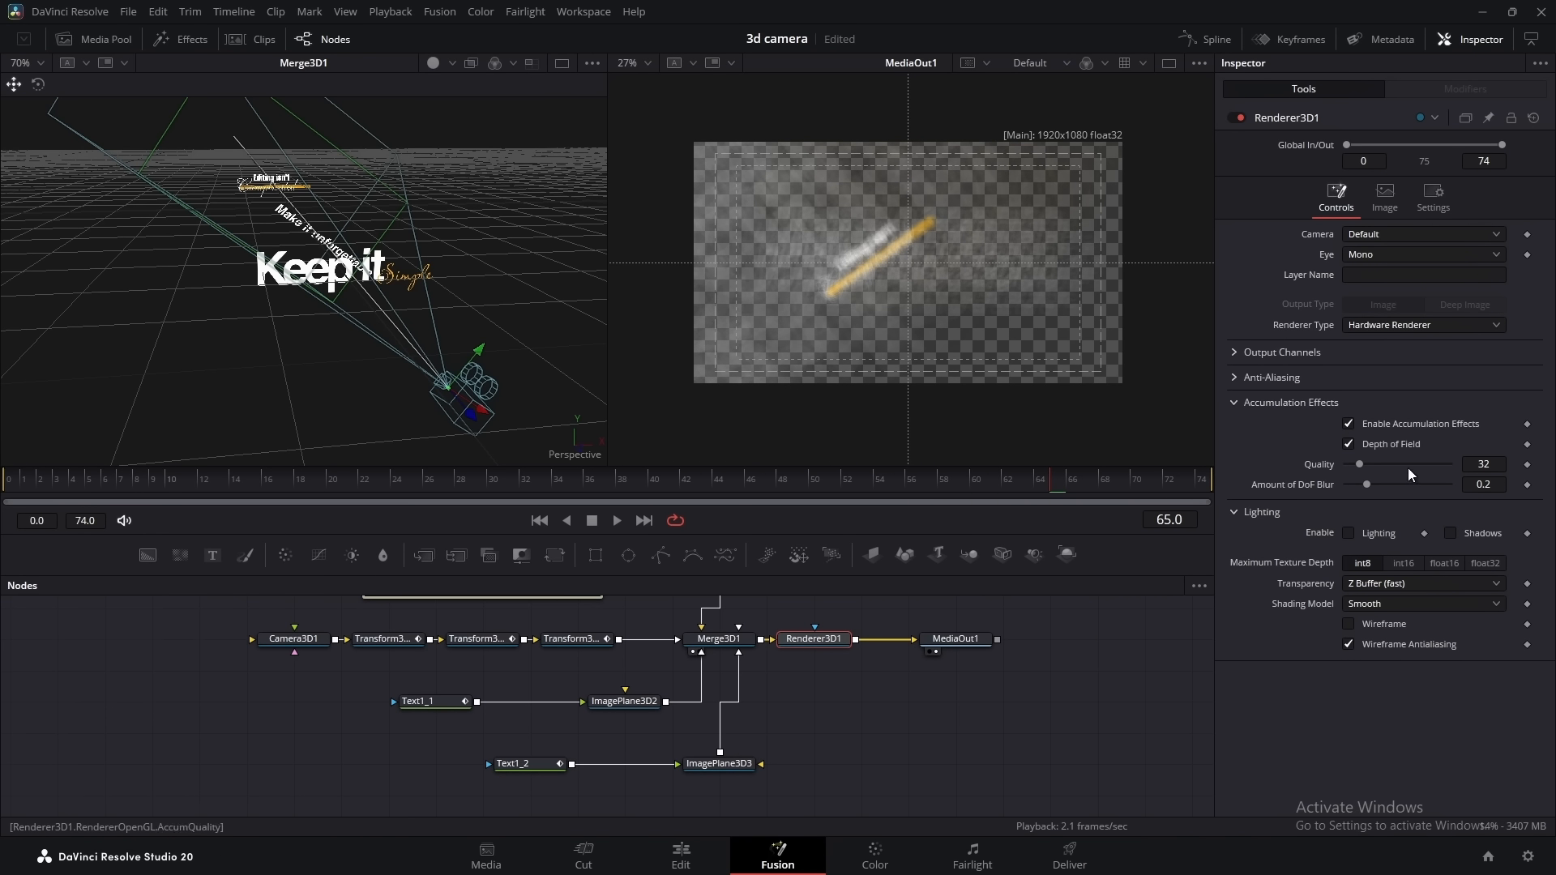
{"action": "left_click", "coordinate": [1348, 424]}
Insert a Gaussian Blur node between Merge1 and ImagePlane3D1
{"action": "left_click_drag", "start_coordinate": [1069, 727], "coordinate": [1151, 785]}
{"action": "scroll", "coordinate": [724, 677], "scroll_direction": "up", "scroll_amount": 5}
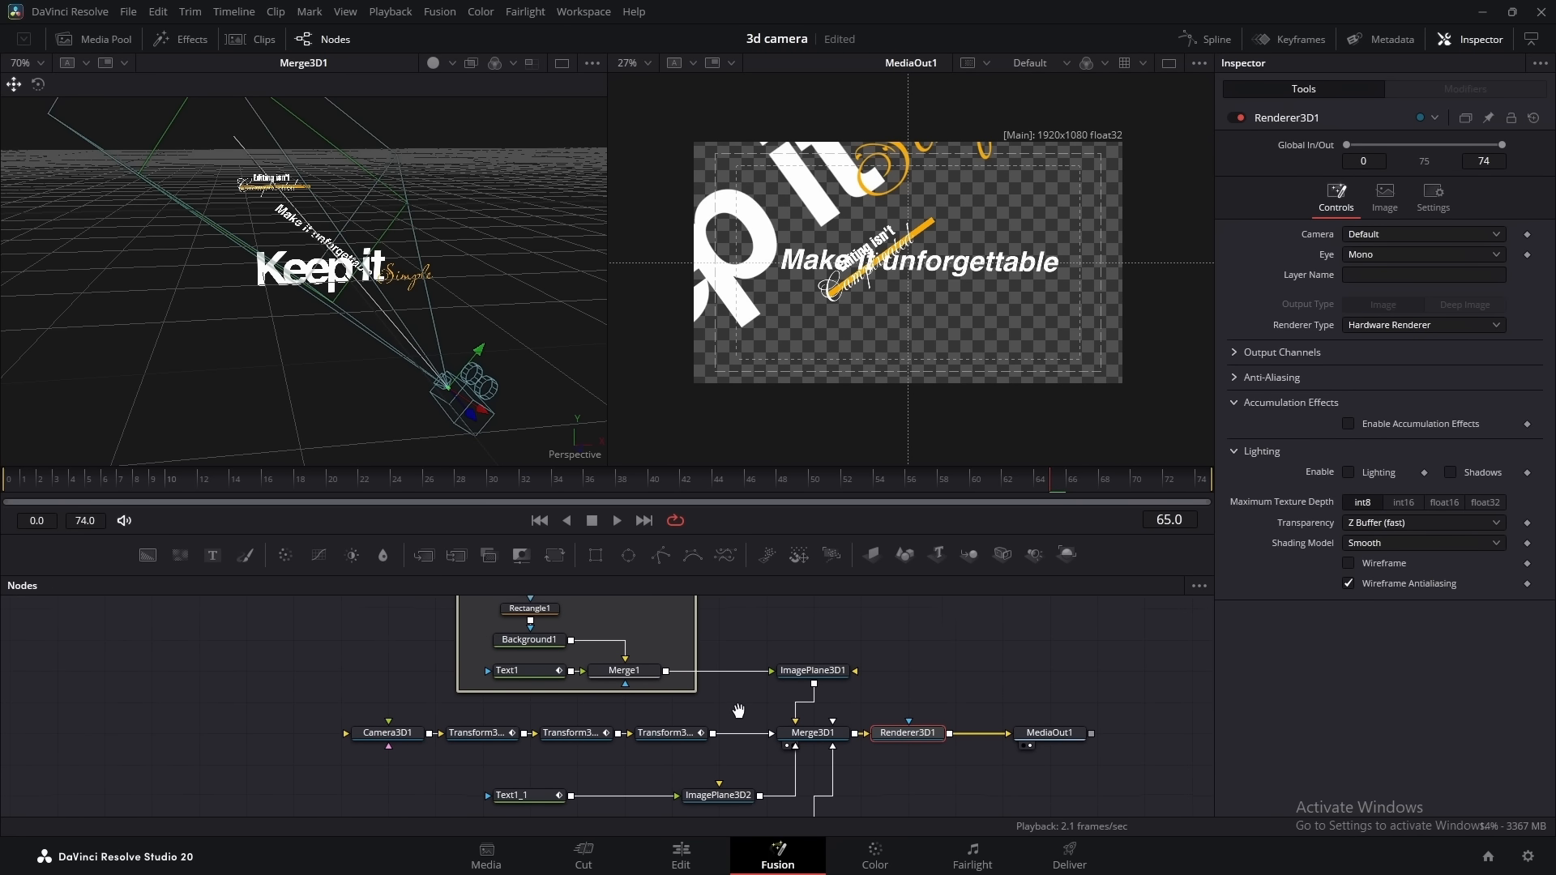
{"action": "left_click_drag", "start_coordinate": [676, 682], "coordinate": [733, 687]}
{"action": "left_click", "coordinate": [635, 705]}
{"action": "key", "text": "shift+space"}
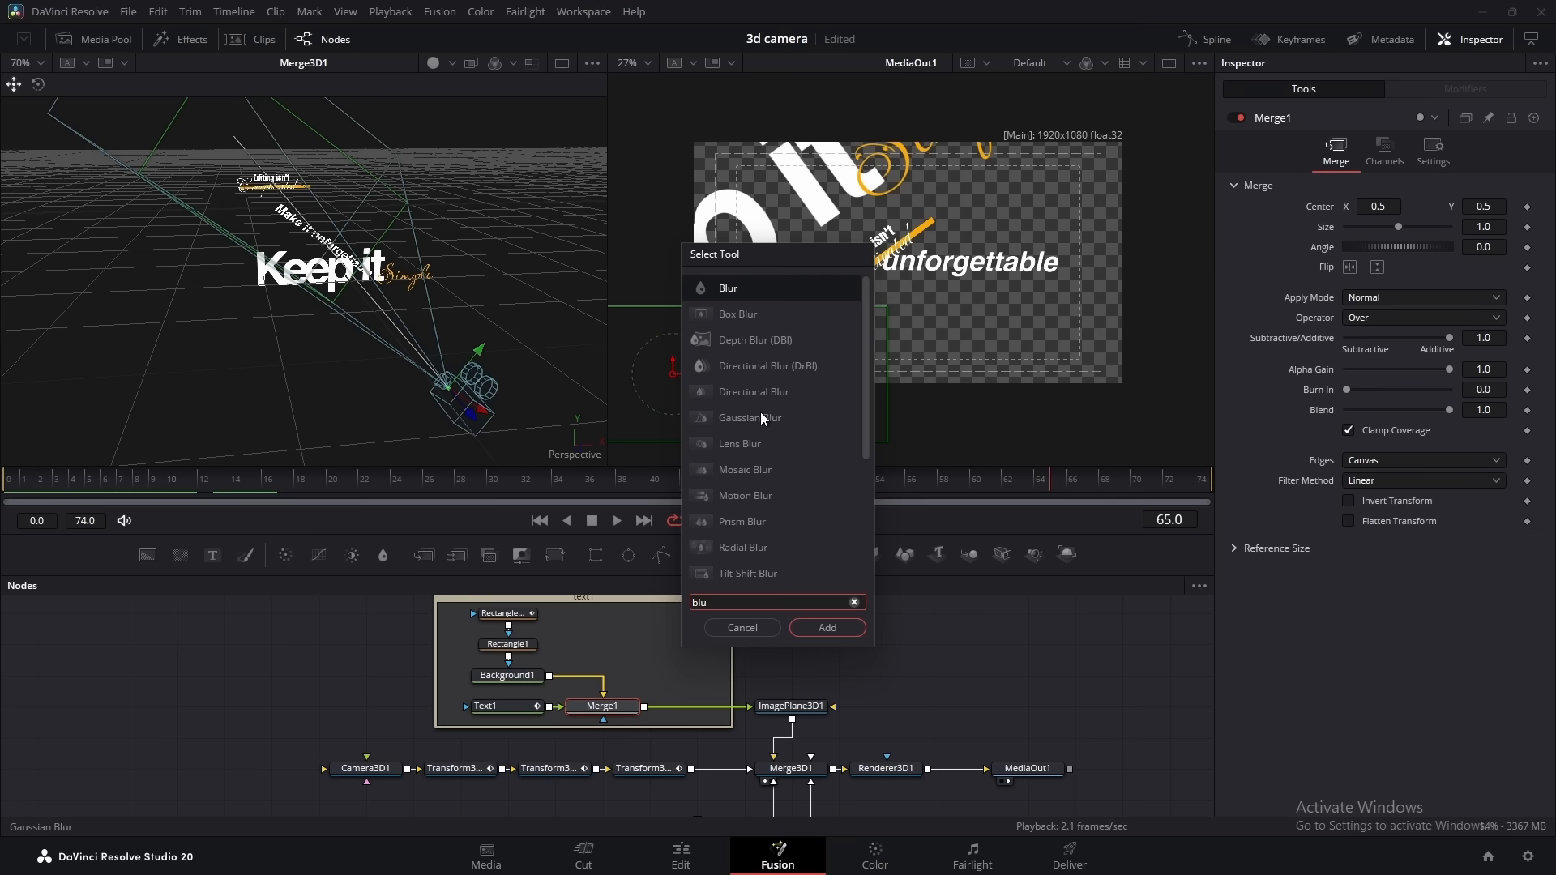
{"action": "type", "text": "Gaussian Blur"}
{"action": "left_click", "coordinate": [827, 630]}
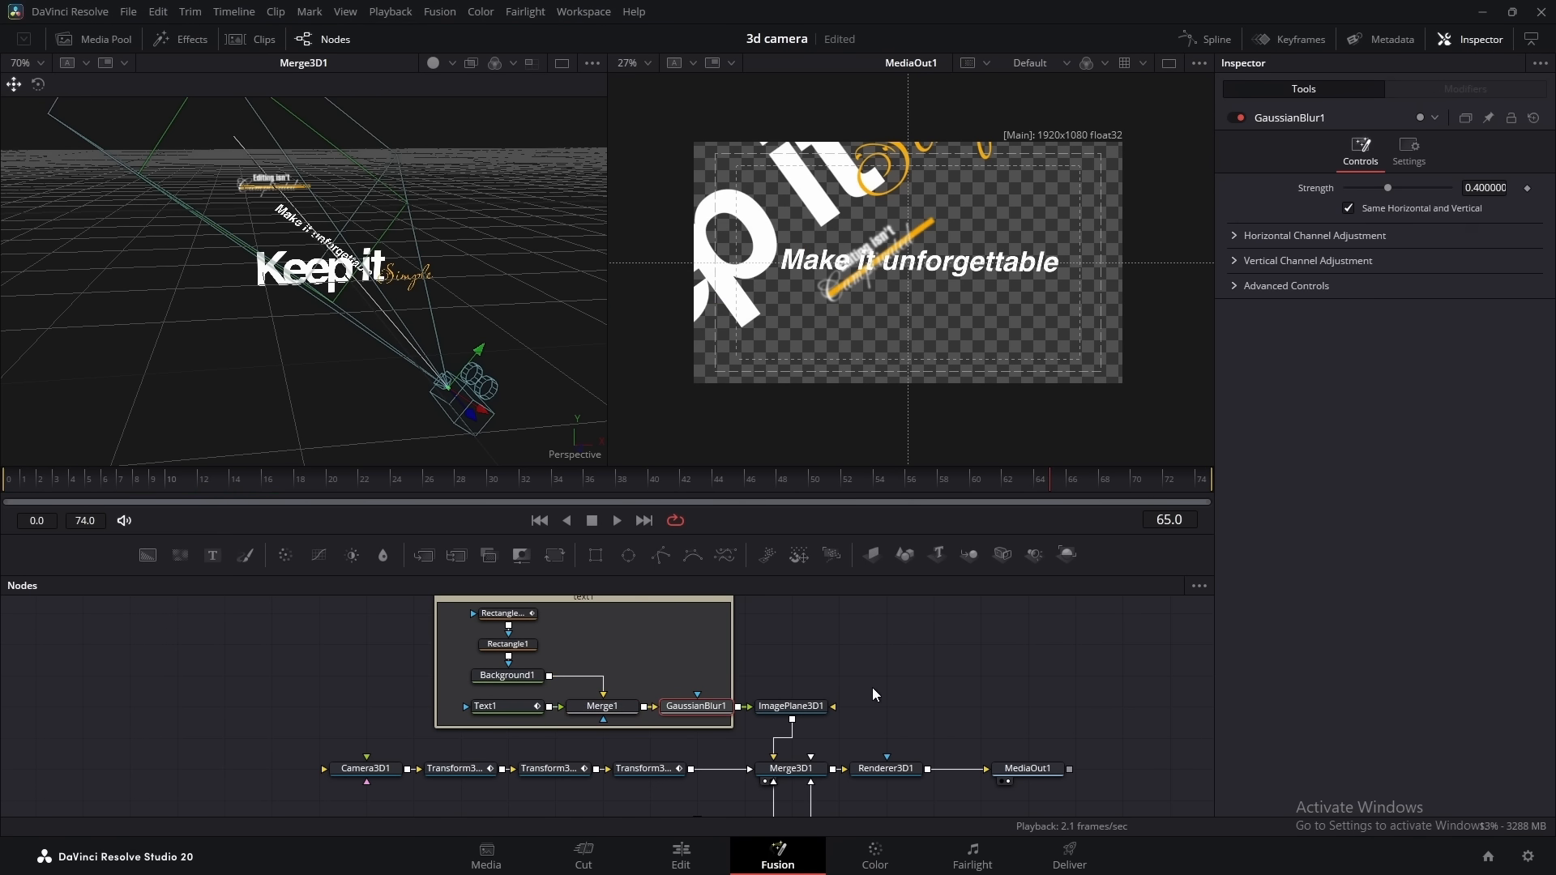
Animate GaussianBlur1's strength from 0 at frame 20 up to about 0.31 as the camera leaves the first title
{"action": "left_click", "coordinate": [328, 483]}
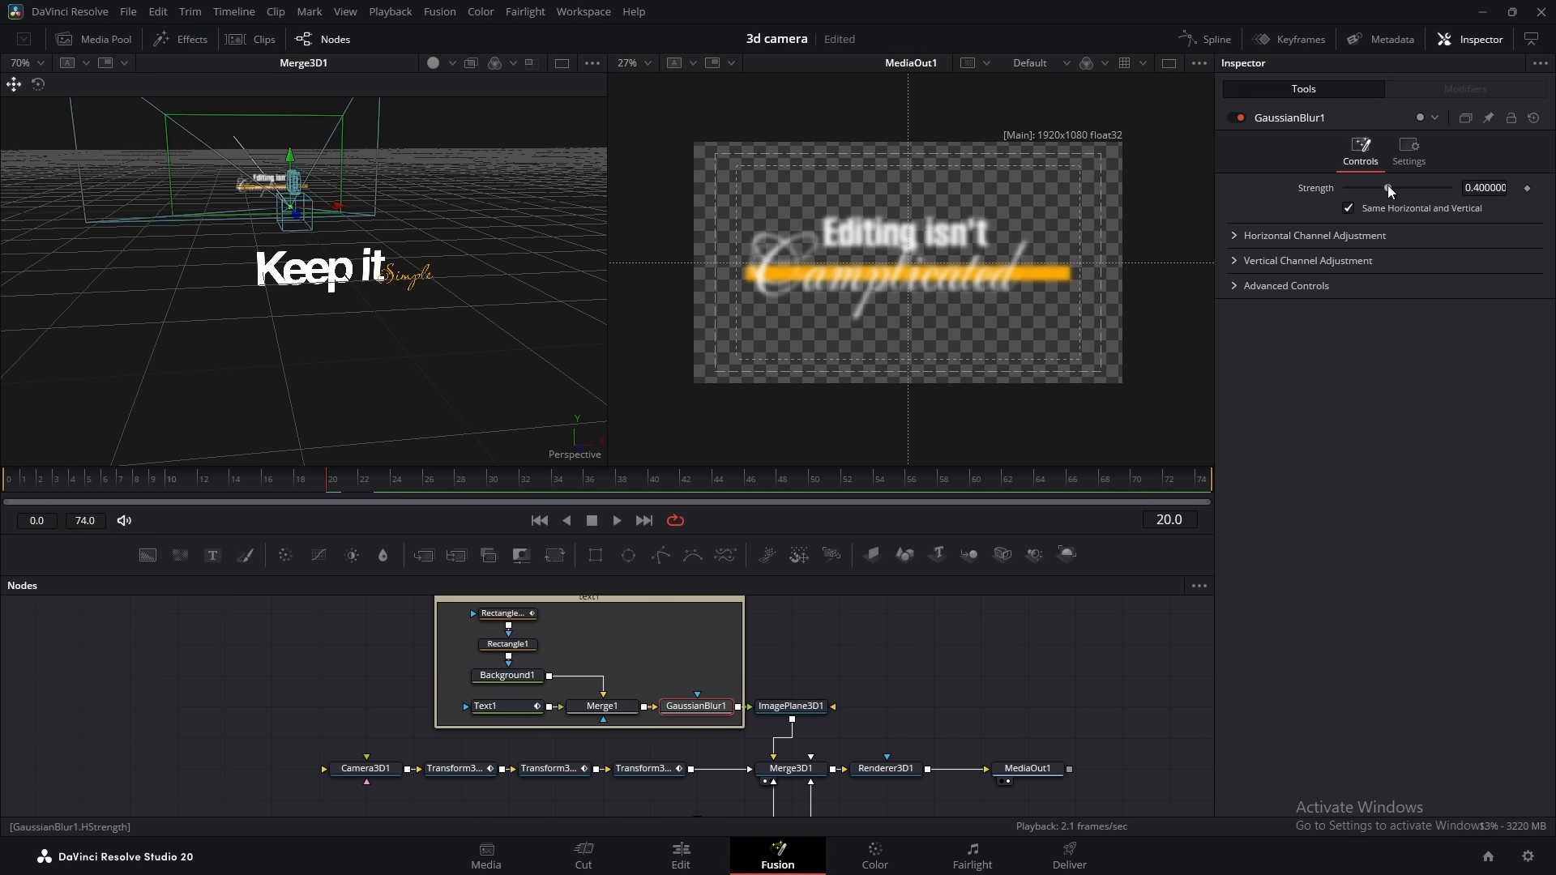
{"action": "left_click_drag", "start_coordinate": [1389, 191], "coordinate": [1341, 192]}
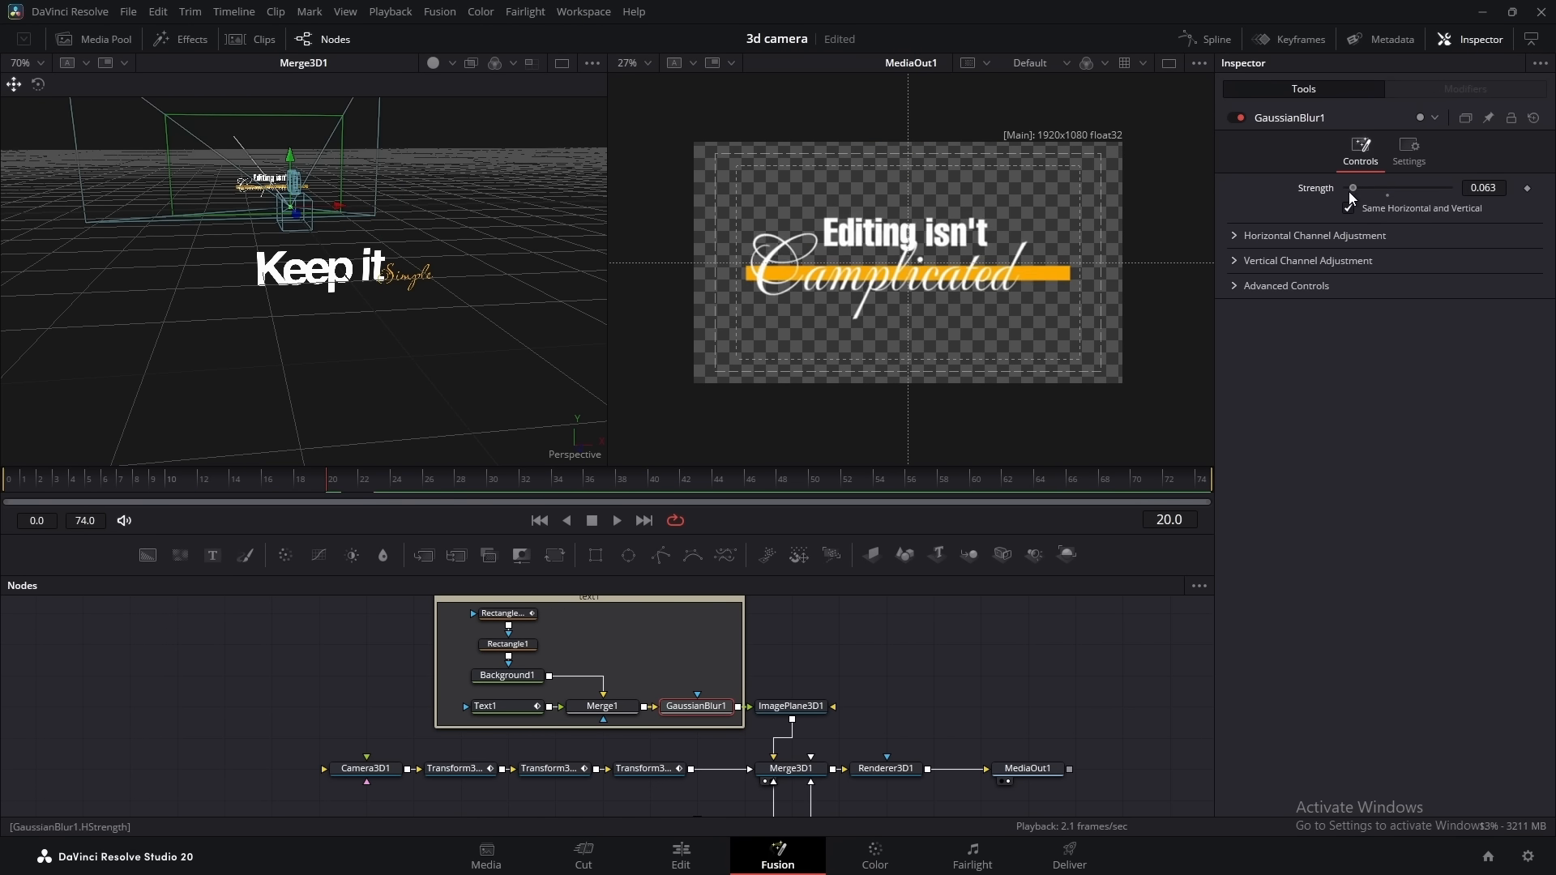
{"action": "left_click", "coordinate": [1528, 188]}
{"action": "left_click_drag", "start_coordinate": [351, 483], "coordinate": [460, 484]}
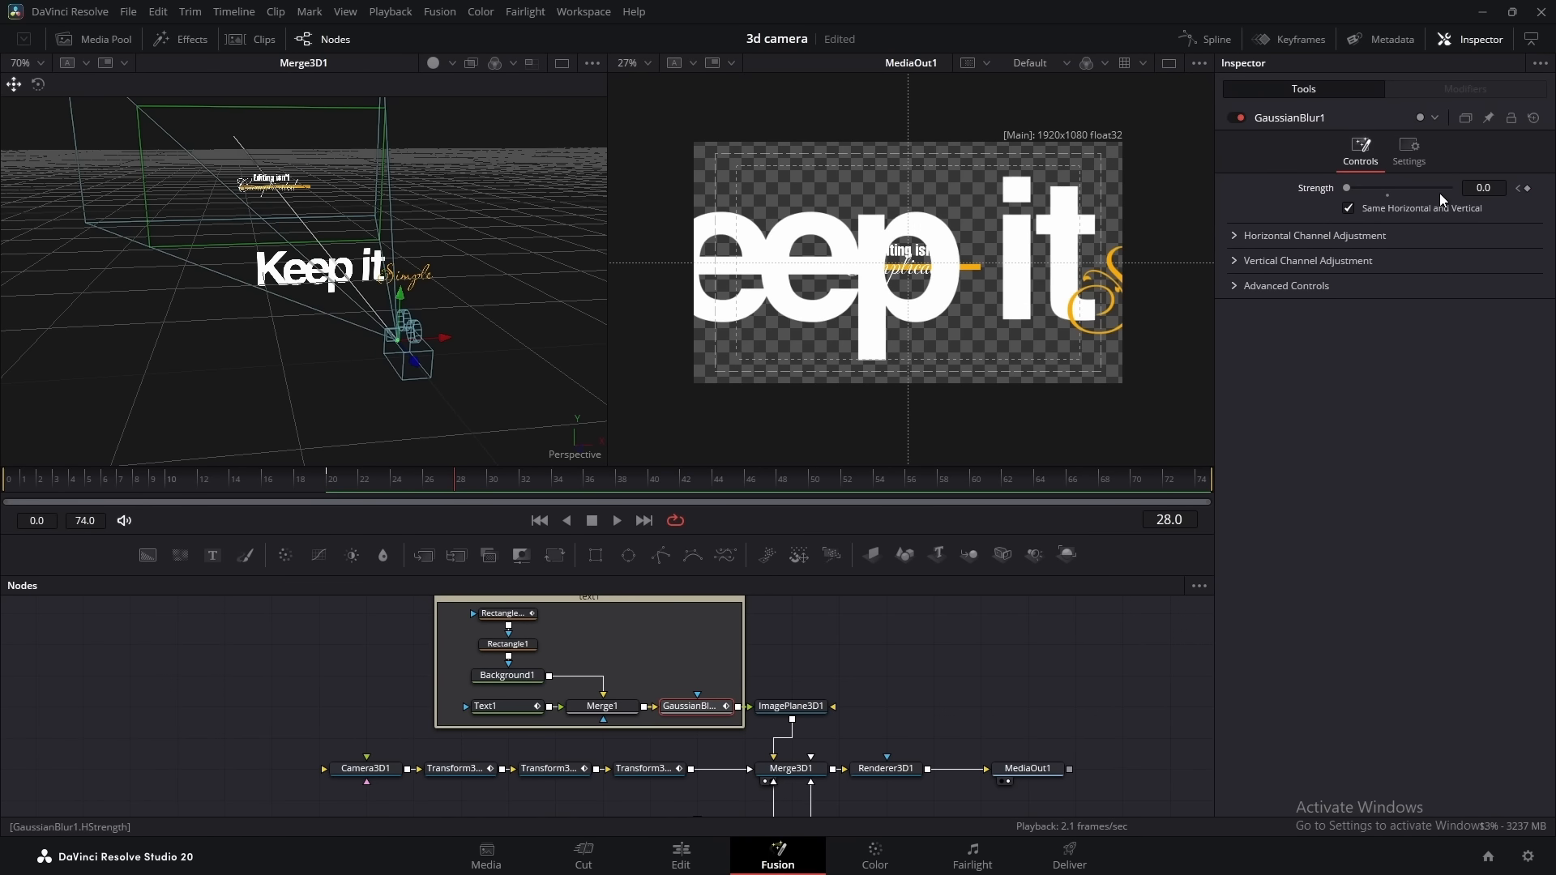
{"action": "left_click_drag", "start_coordinate": [1354, 192], "coordinate": [1383, 193]}
{"action": "left_click_drag", "start_coordinate": [479, 473], "coordinate": [940, 489]}
{"action": "left_click_drag", "start_coordinate": [1384, 186], "coordinate": [1379, 187]}
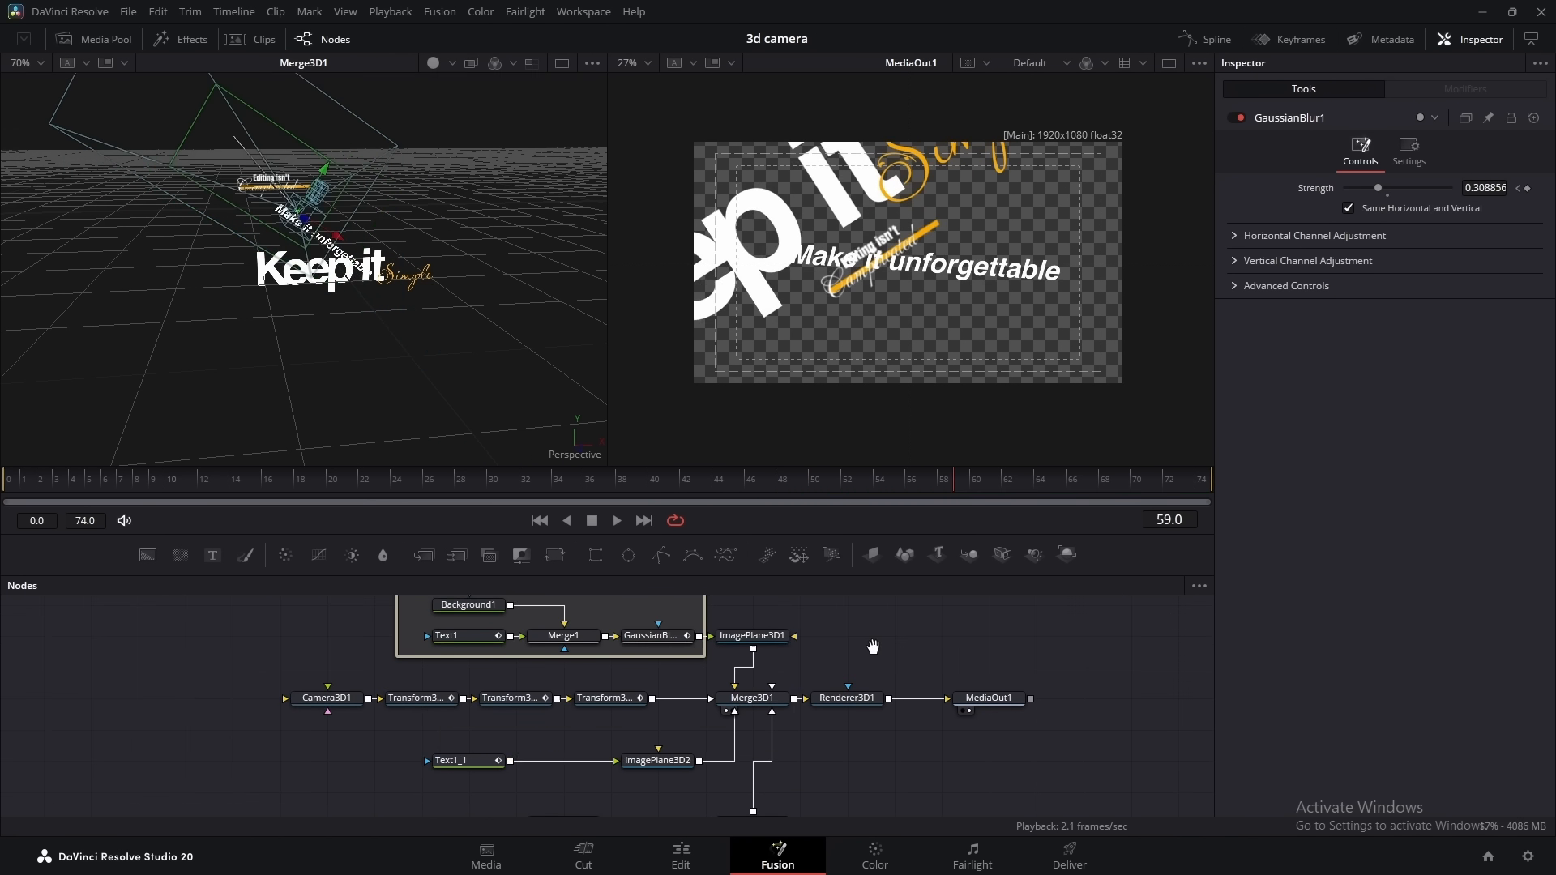
Insert a Gaussian Blur node after Text1_1 and space the two nodes away from ImagePlane3D2
{"action": "left_click_drag", "start_coordinate": [872, 649], "coordinate": [915, 618]}
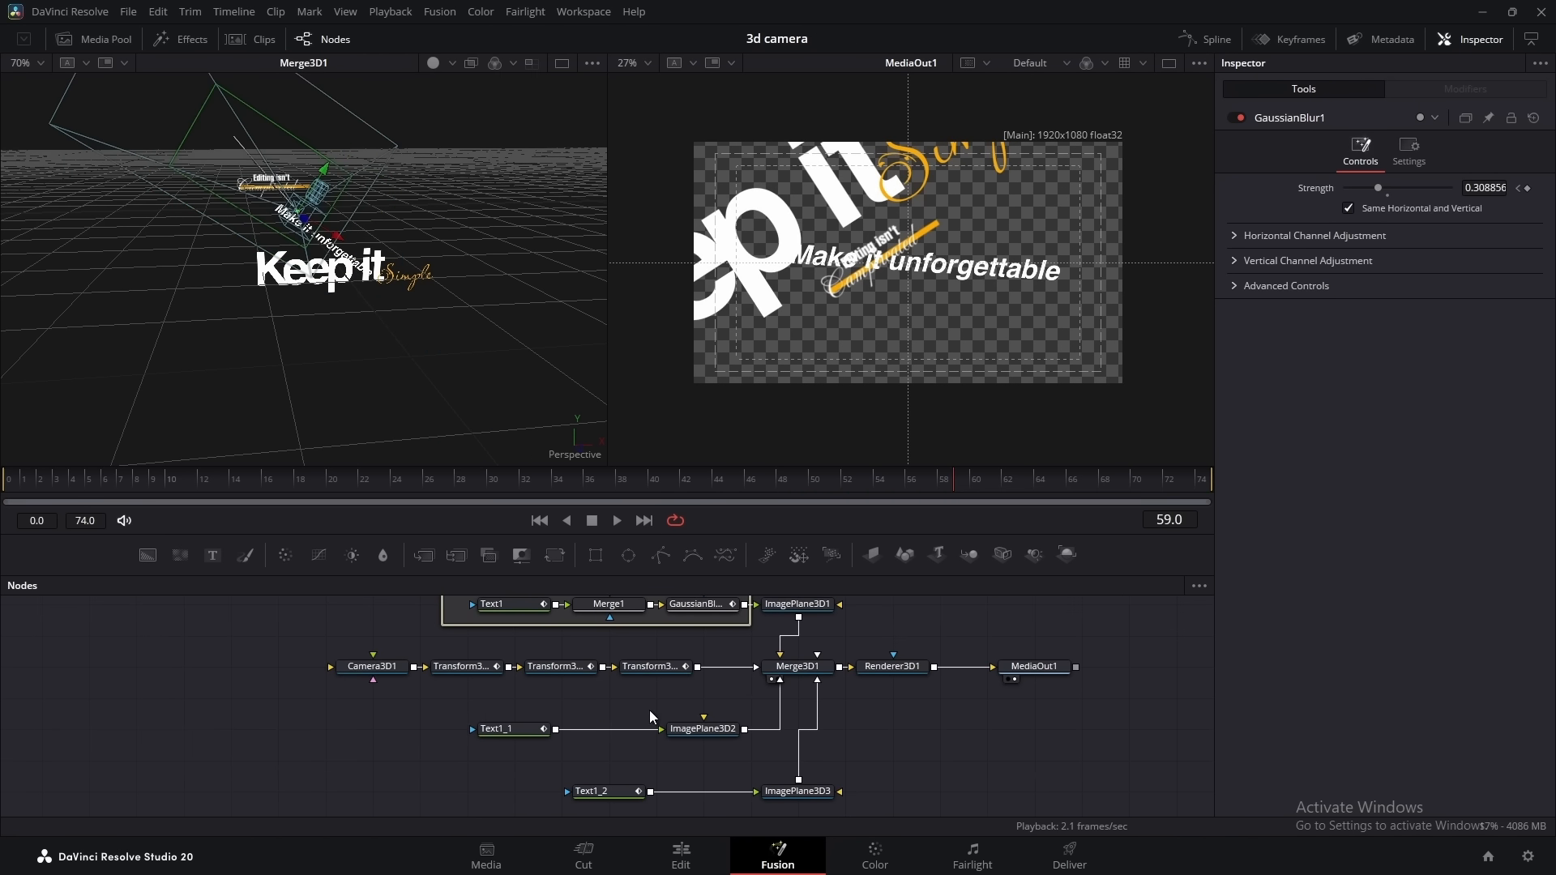
{"action": "left_click", "coordinate": [513, 731]}
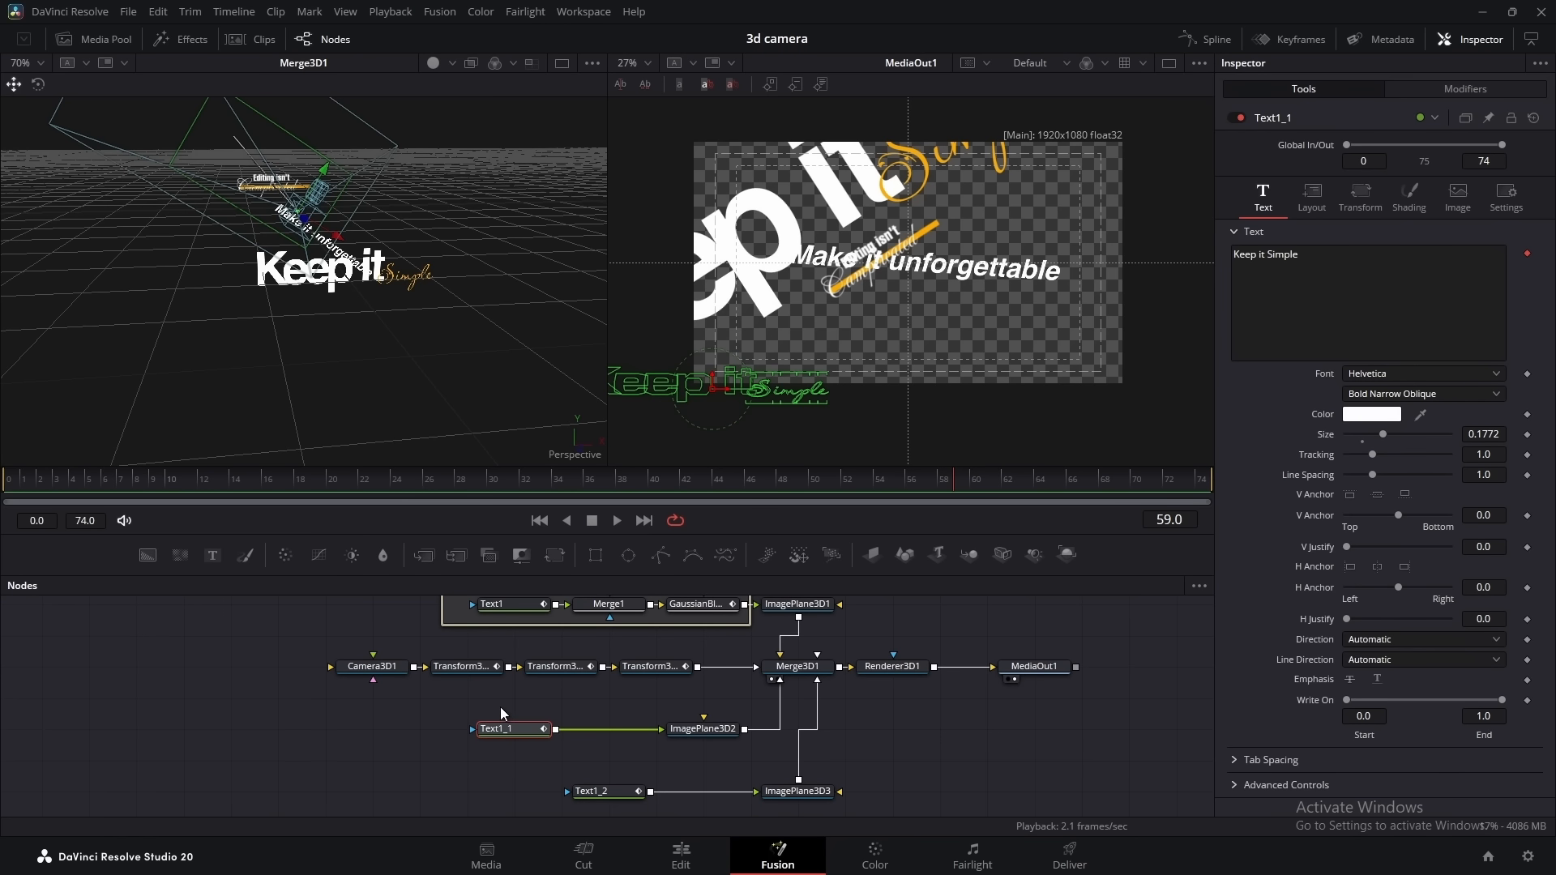
{"action": "key", "text": "shift+space"}
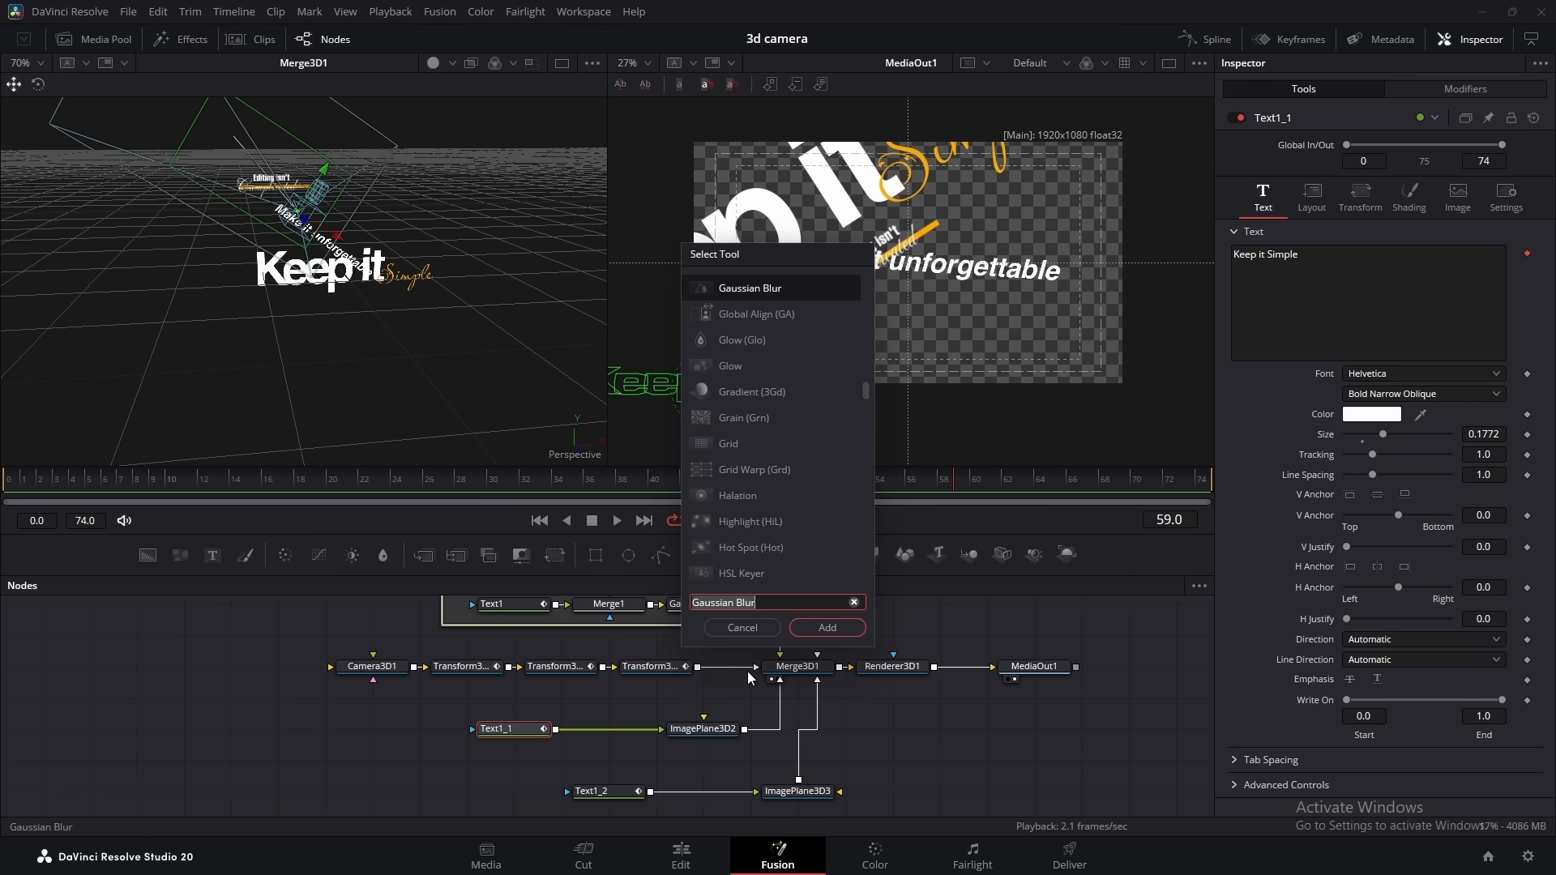
{"action": "left_click", "coordinate": [804, 629]}
{"action": "left_click_drag", "start_coordinate": [513, 698], "coordinate": [583, 735]}
{"action": "left_click_drag", "start_coordinate": [609, 734], "coordinate": [474, 734]}
Group Text1_1 and its Gaussian Blur in an underlay named "text2" and colour it orange
{"action": "left_click_drag", "start_coordinate": [363, 698], "coordinate": [528, 751]}
{"action": "key", "text": "shift+space"}
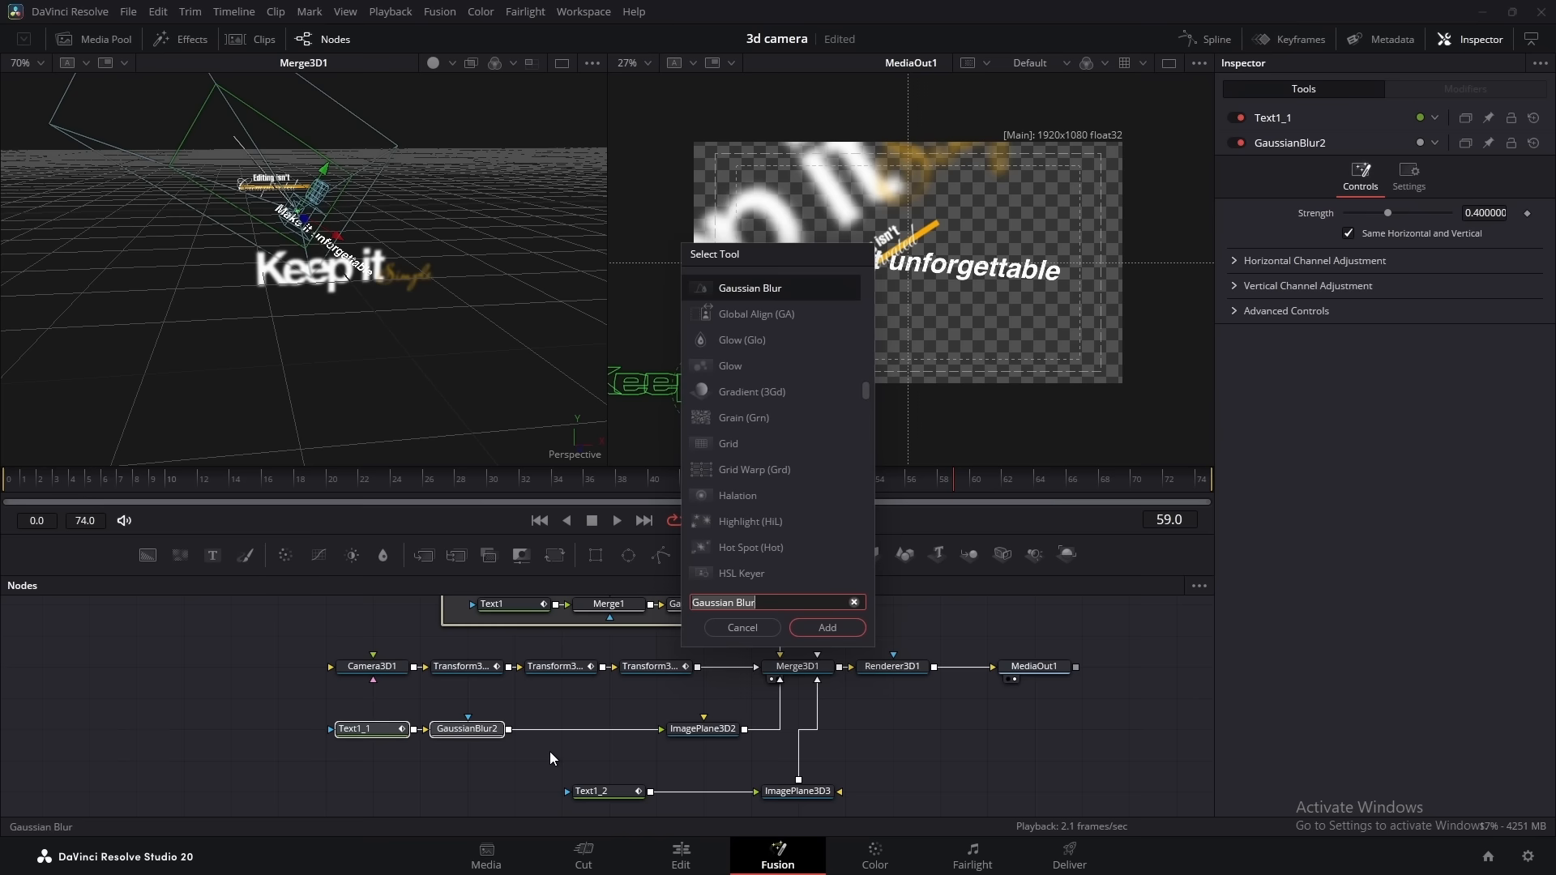
{"action": "type", "text": "under"}
{"action": "key", "text": "Return"}
{"action": "double_click", "coordinate": [1295, 114]}
{"action": "type", "text": "text"}
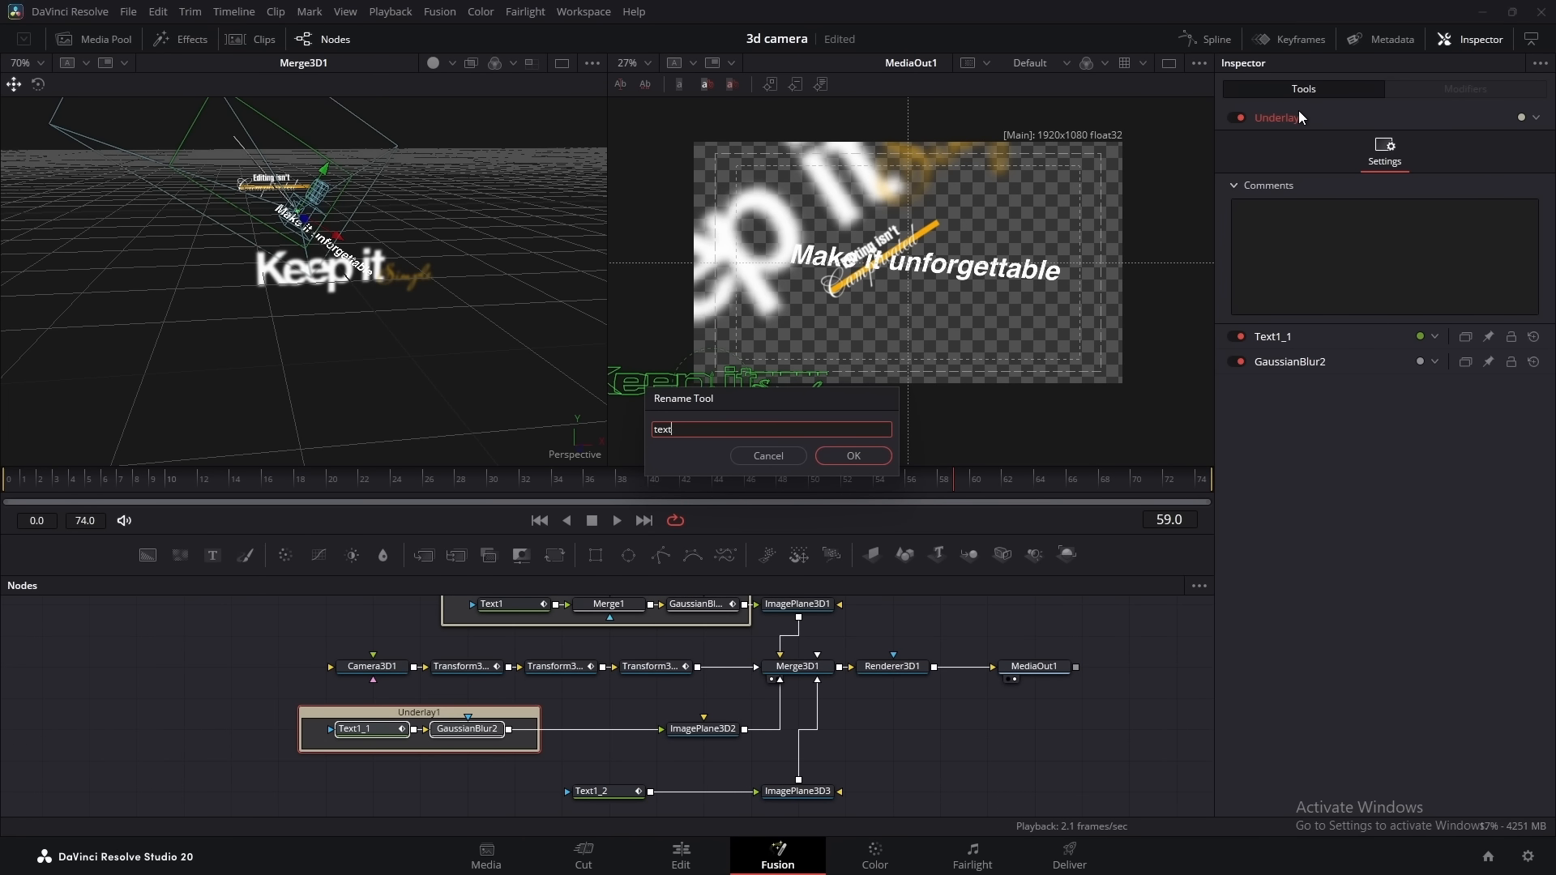
{"action": "type", "text": "2"}
{"action": "key", "text": "Return"}
{"action": "left_click", "coordinate": [1536, 118]}
{"action": "left_click", "coordinate": [1493, 156]}
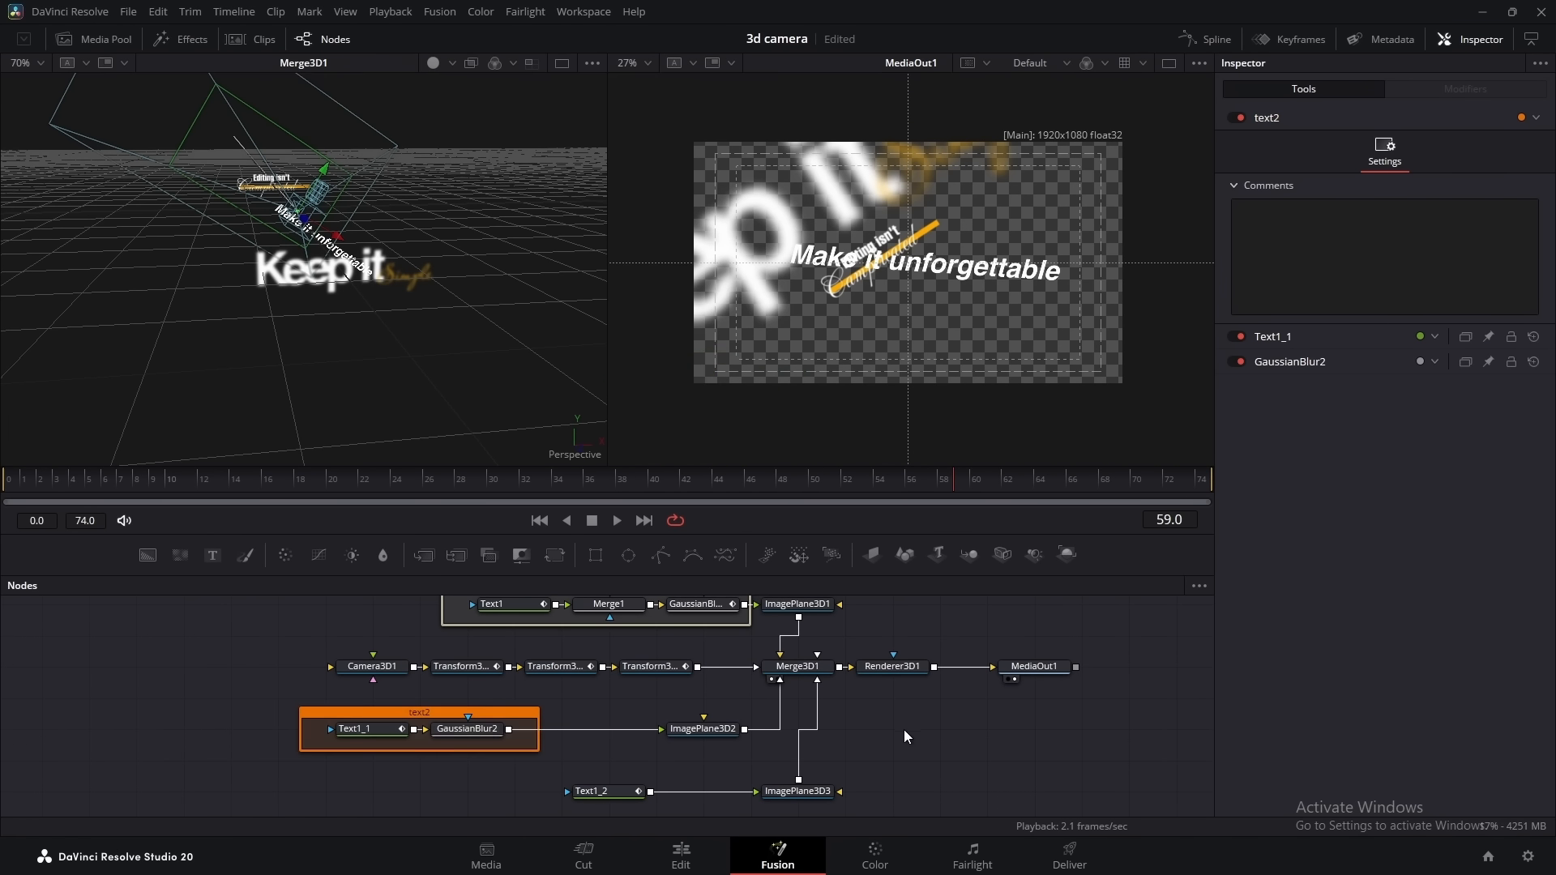
Keyframe GaussianBlur2's strength at 0 on frame 46, raise it at frame 56, and scrub the timeline to check the blur
{"action": "left_click", "coordinate": [467, 728]}
{"action": "left_click", "coordinate": [751, 481]}
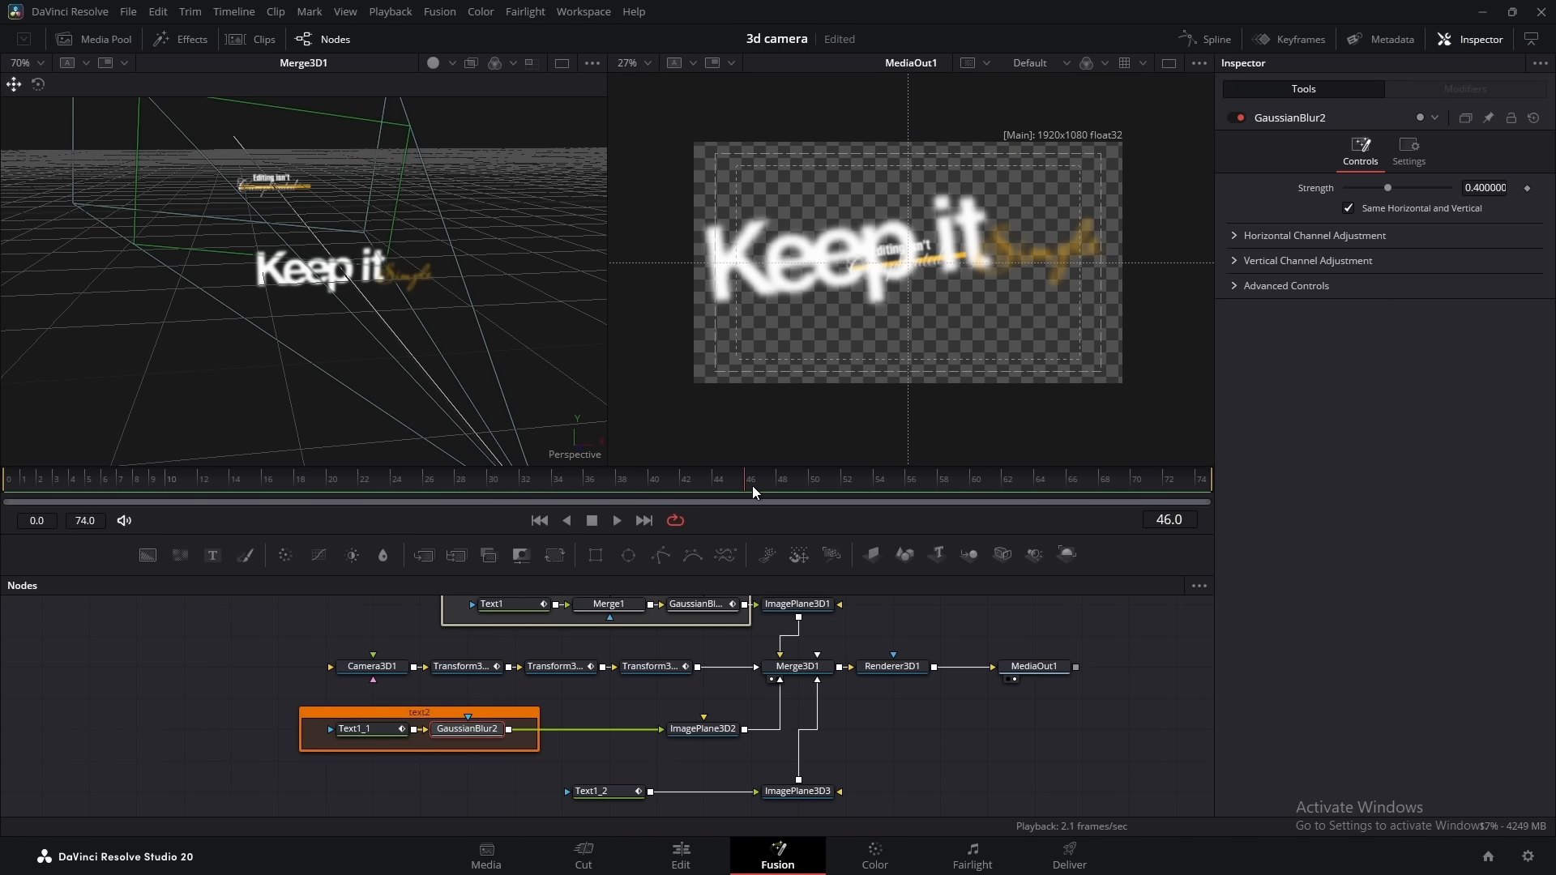
{"action": "left_click_drag", "start_coordinate": [1387, 187], "coordinate": [1232, 207]}
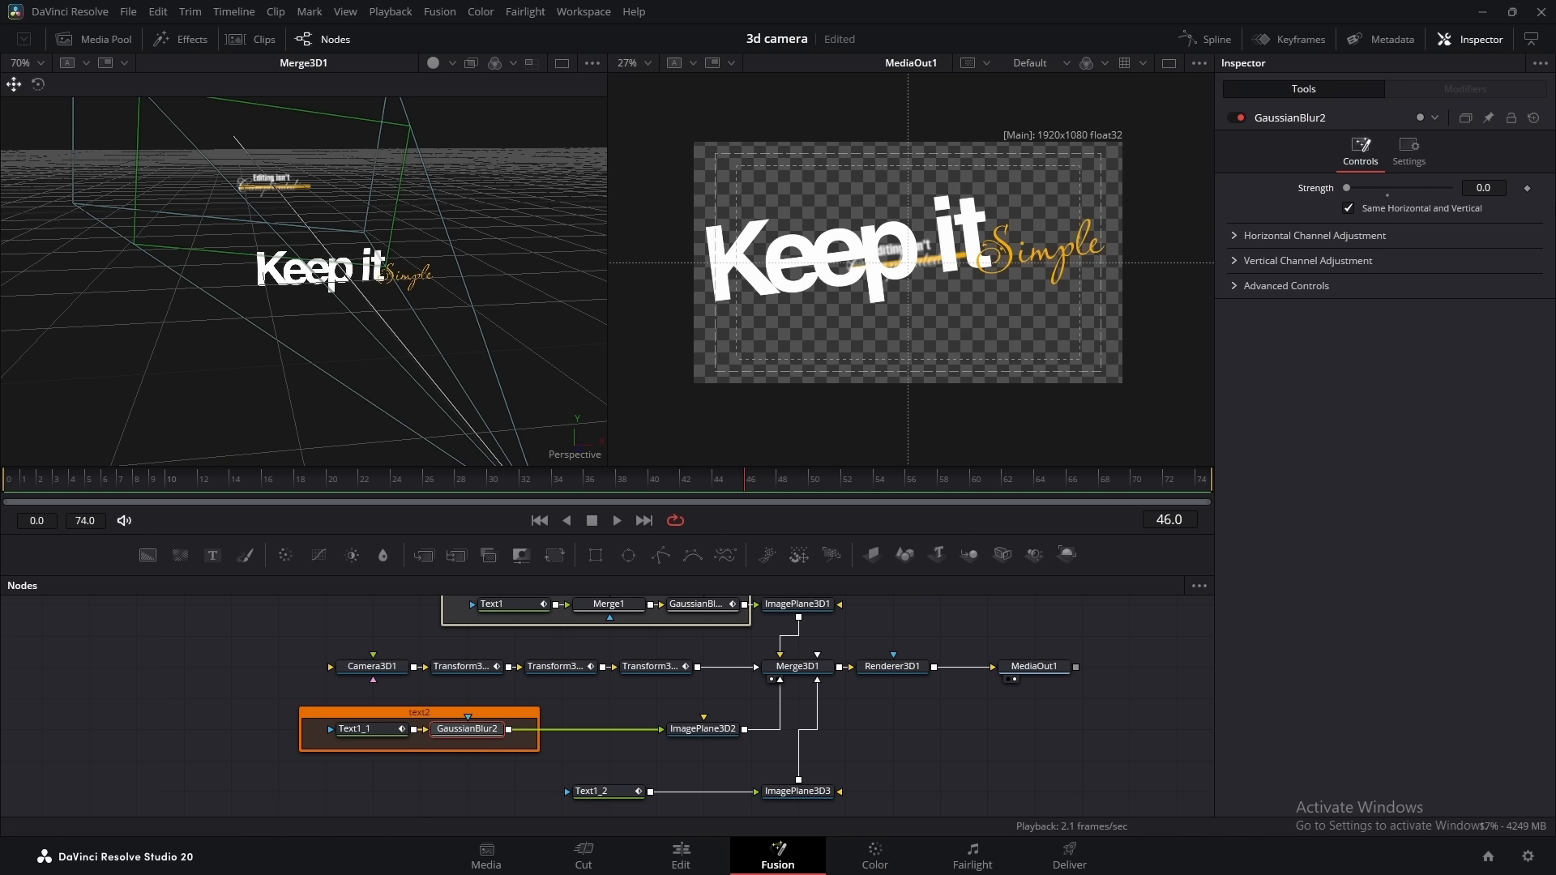
{"action": "left_click", "coordinate": [1527, 188]}
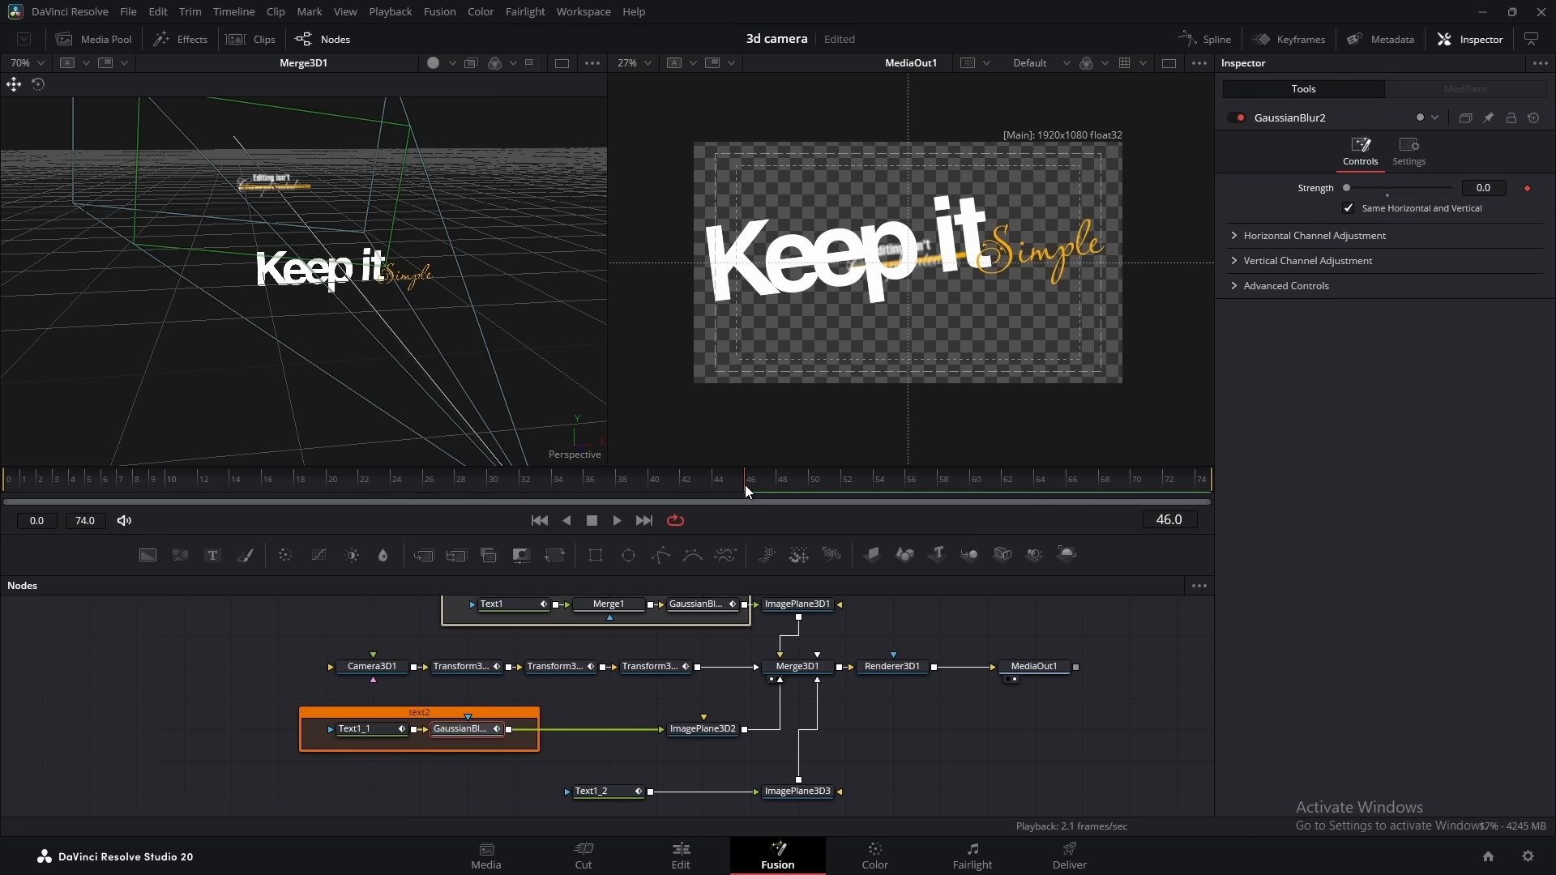
{"action": "left_click", "coordinate": [817, 491]}
{"action": "left_click_drag", "start_coordinate": [821, 494], "coordinate": [911, 494]}
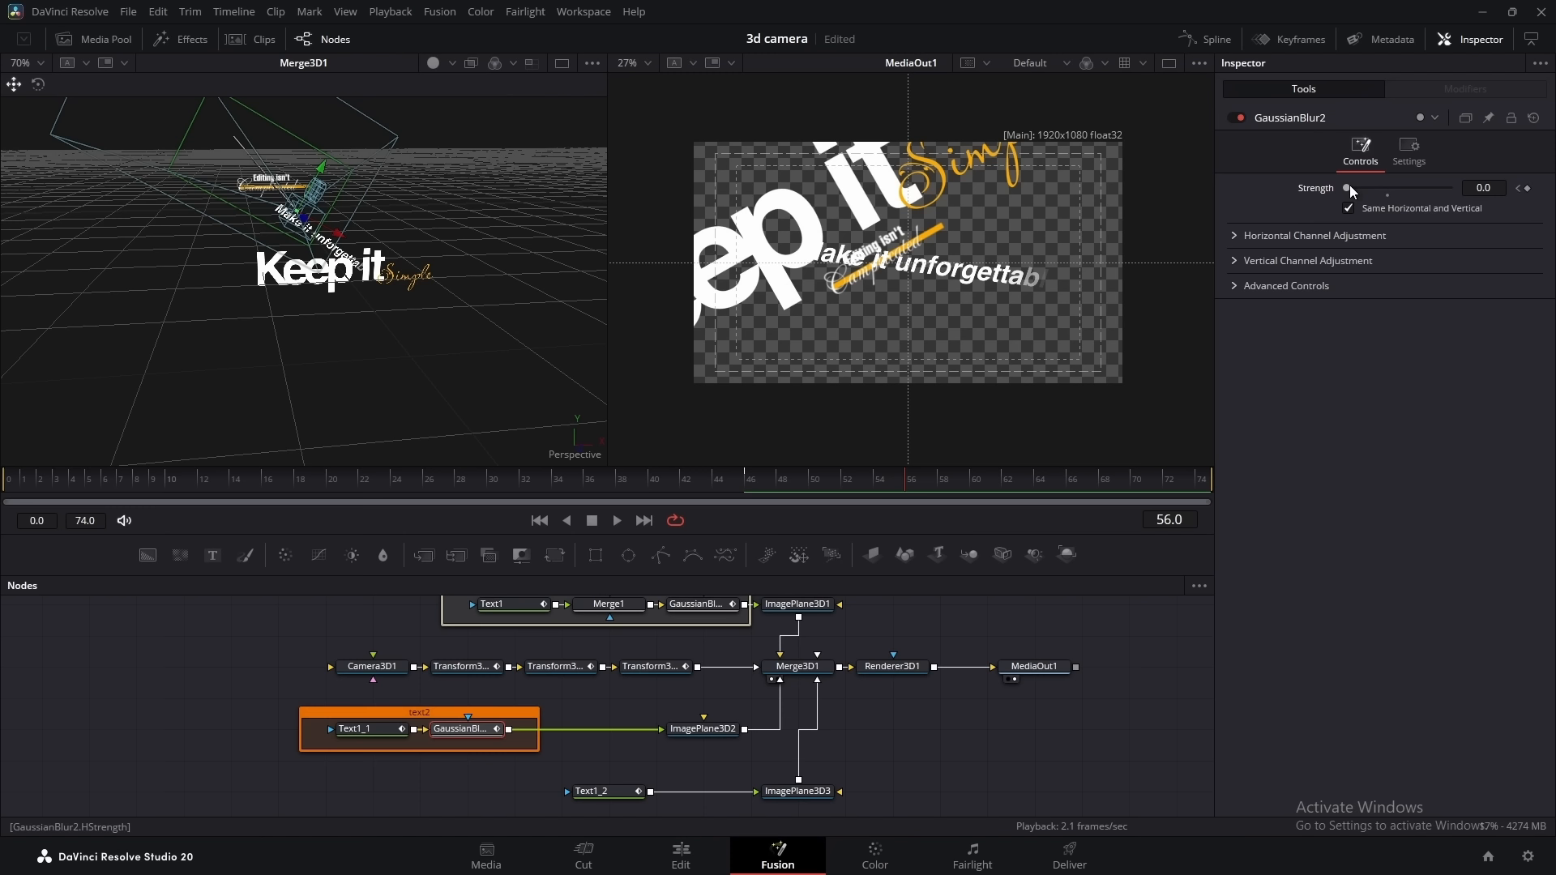
{"action": "left_click_drag", "start_coordinate": [1359, 184], "coordinate": [1369, 183]}
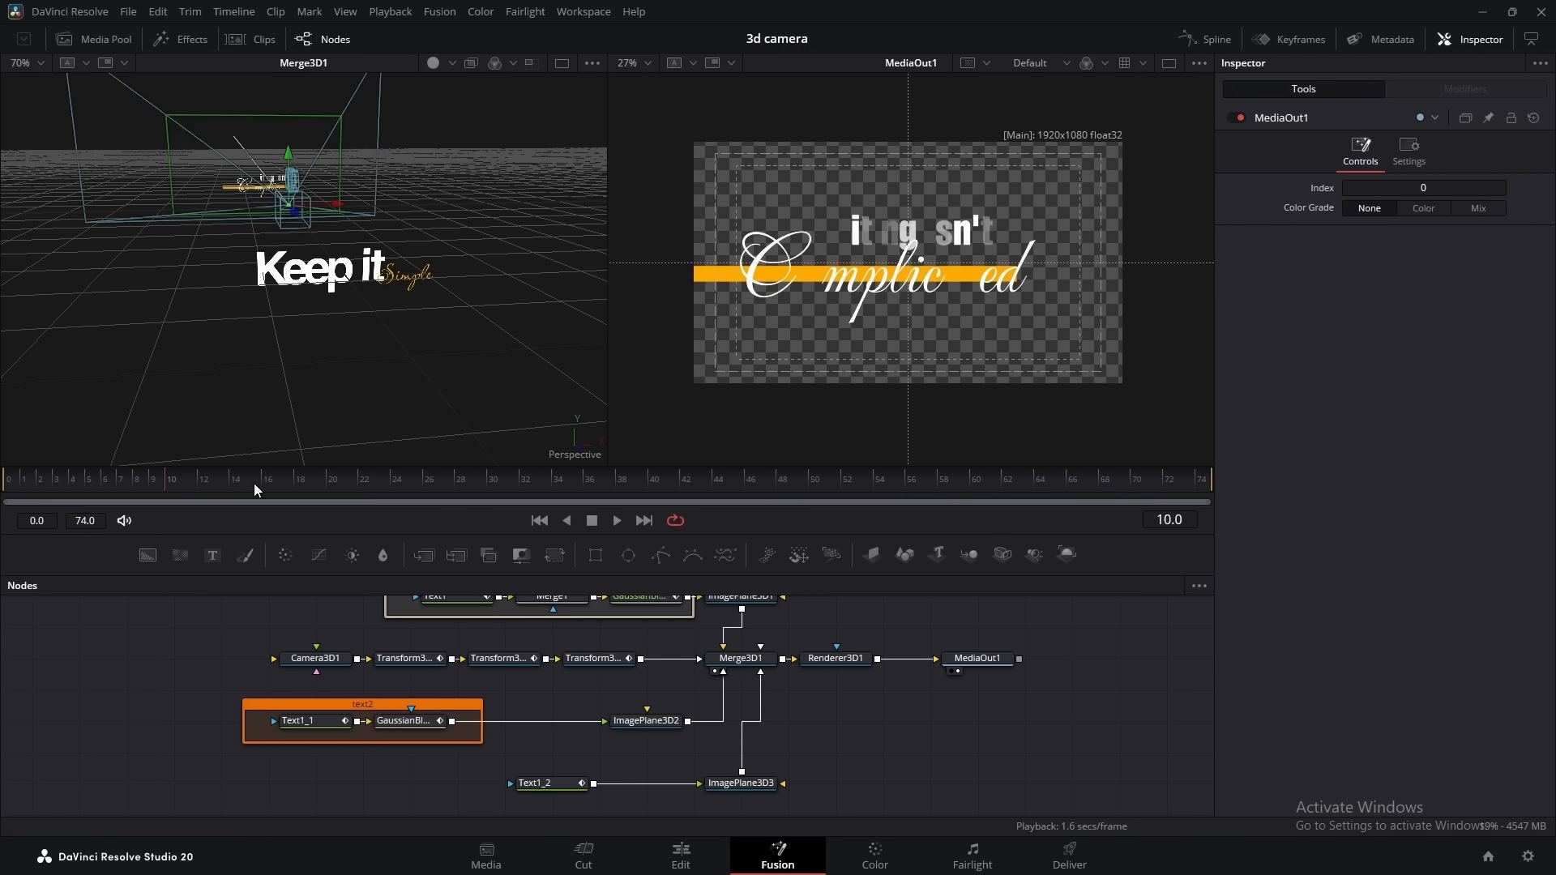
{"action": "left_click_drag", "start_coordinate": [254, 482], "coordinate": [988, 464]}
Move MediaOut1 further away and merge a black Background node between Renderer3D1 and MediaOut1
{"action": "left_click_drag", "start_coordinate": [1104, 696], "coordinate": [971, 697]}
{"action": "left_click_drag", "start_coordinate": [843, 660], "coordinate": [1005, 661]}
{"action": "left_click", "coordinate": [845, 698]}
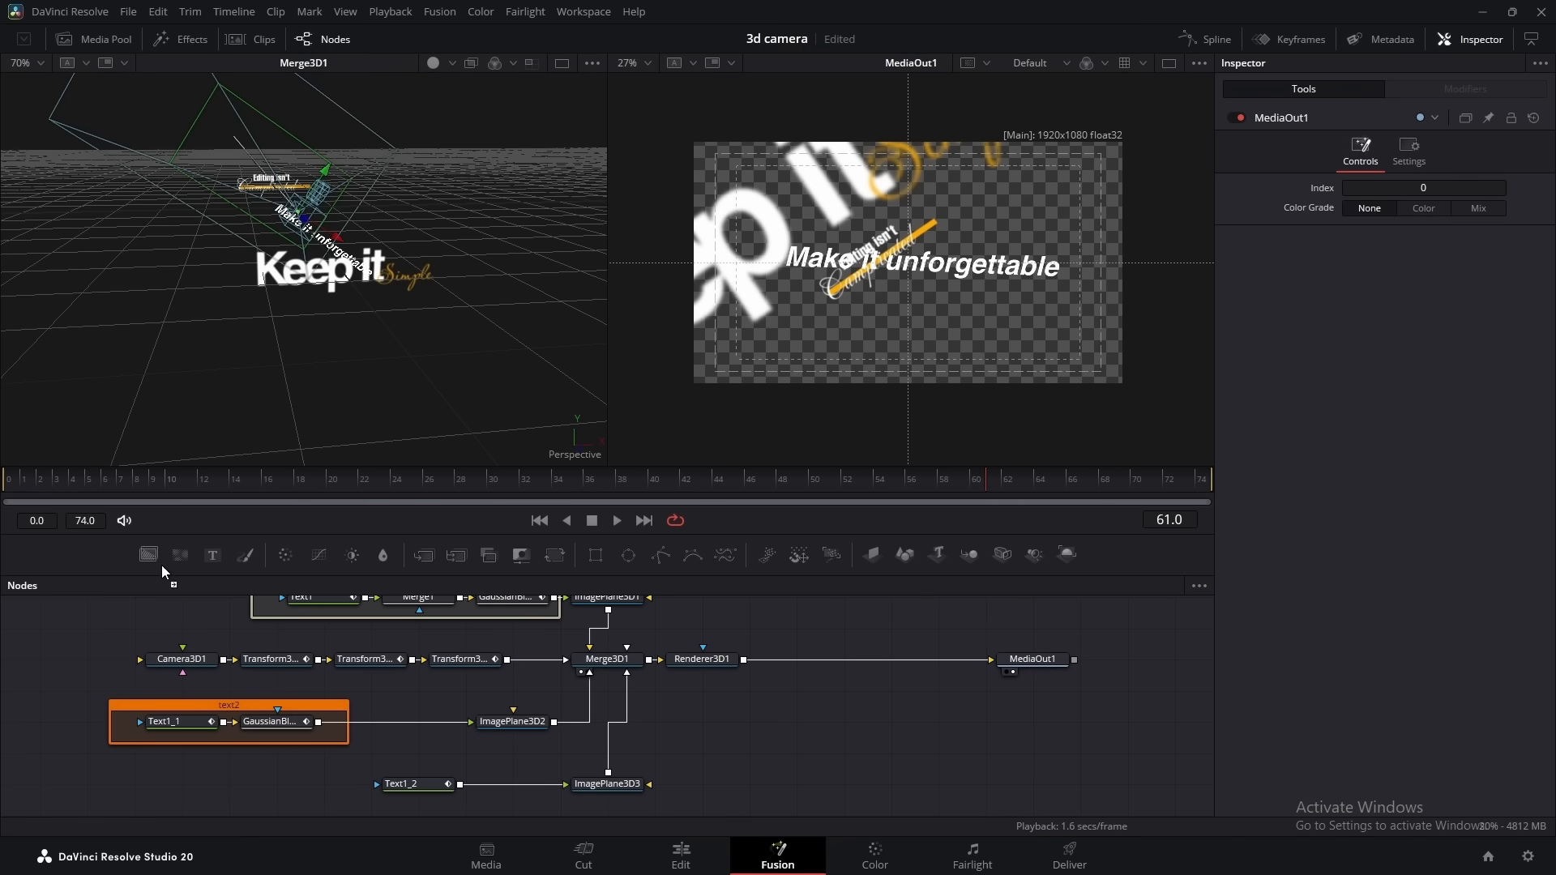
{"action": "left_click_drag", "start_coordinate": [162, 566], "coordinate": [745, 659]}
{"action": "left_click_drag", "start_coordinate": [853, 728], "coordinate": [864, 667]}
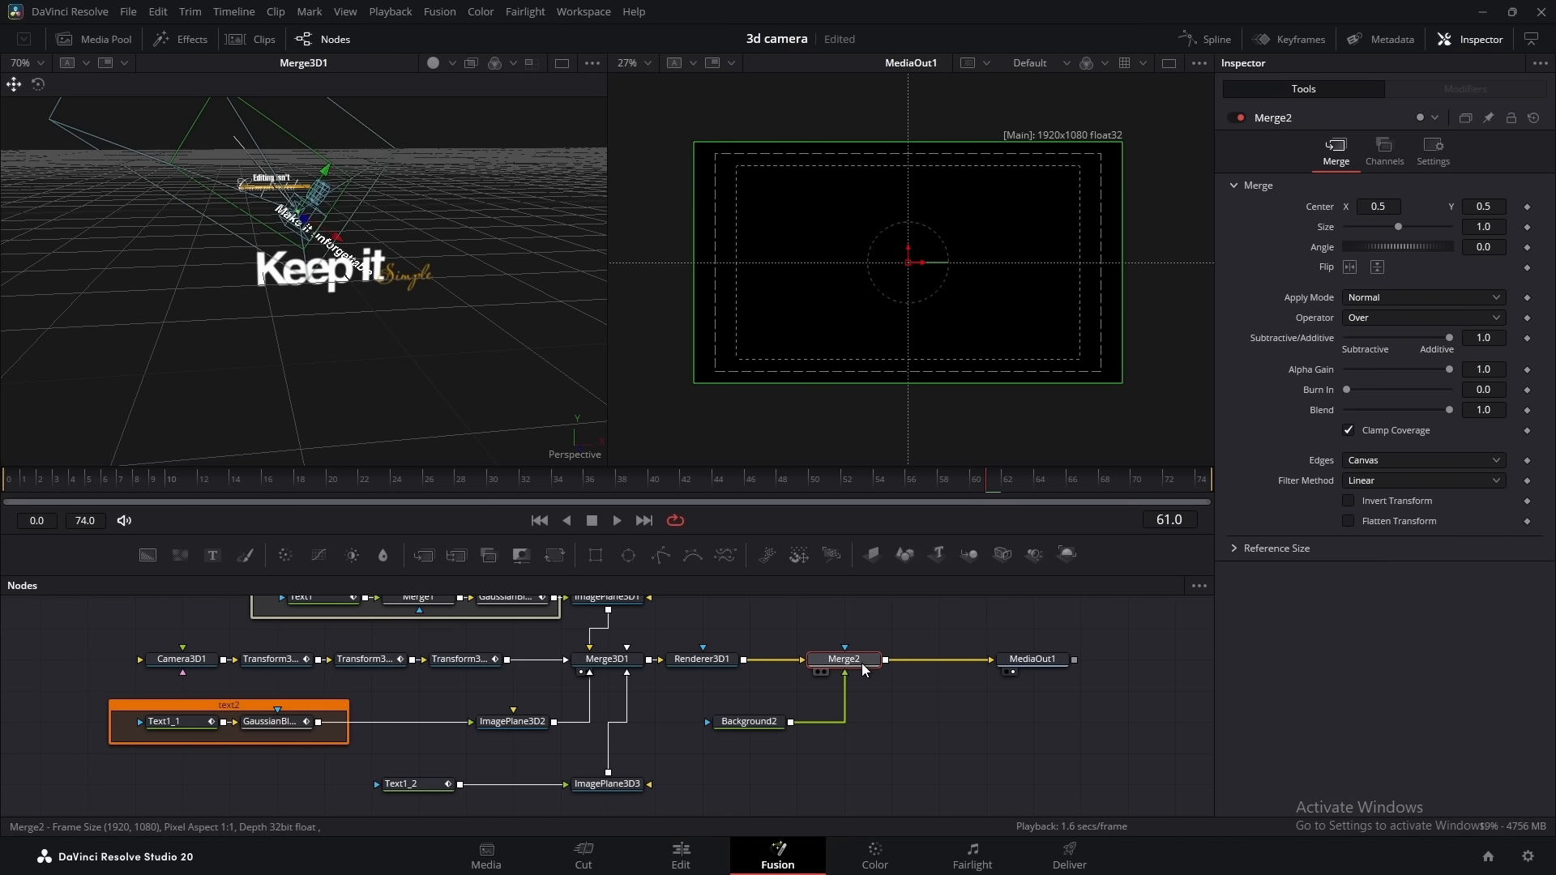
Place Background2 under Merge2, swap the merge inputs so the titles lie over it, and colour the background dark grey-green
{"action": "left_click_drag", "start_coordinate": [770, 721], "coordinate": [865, 722]}
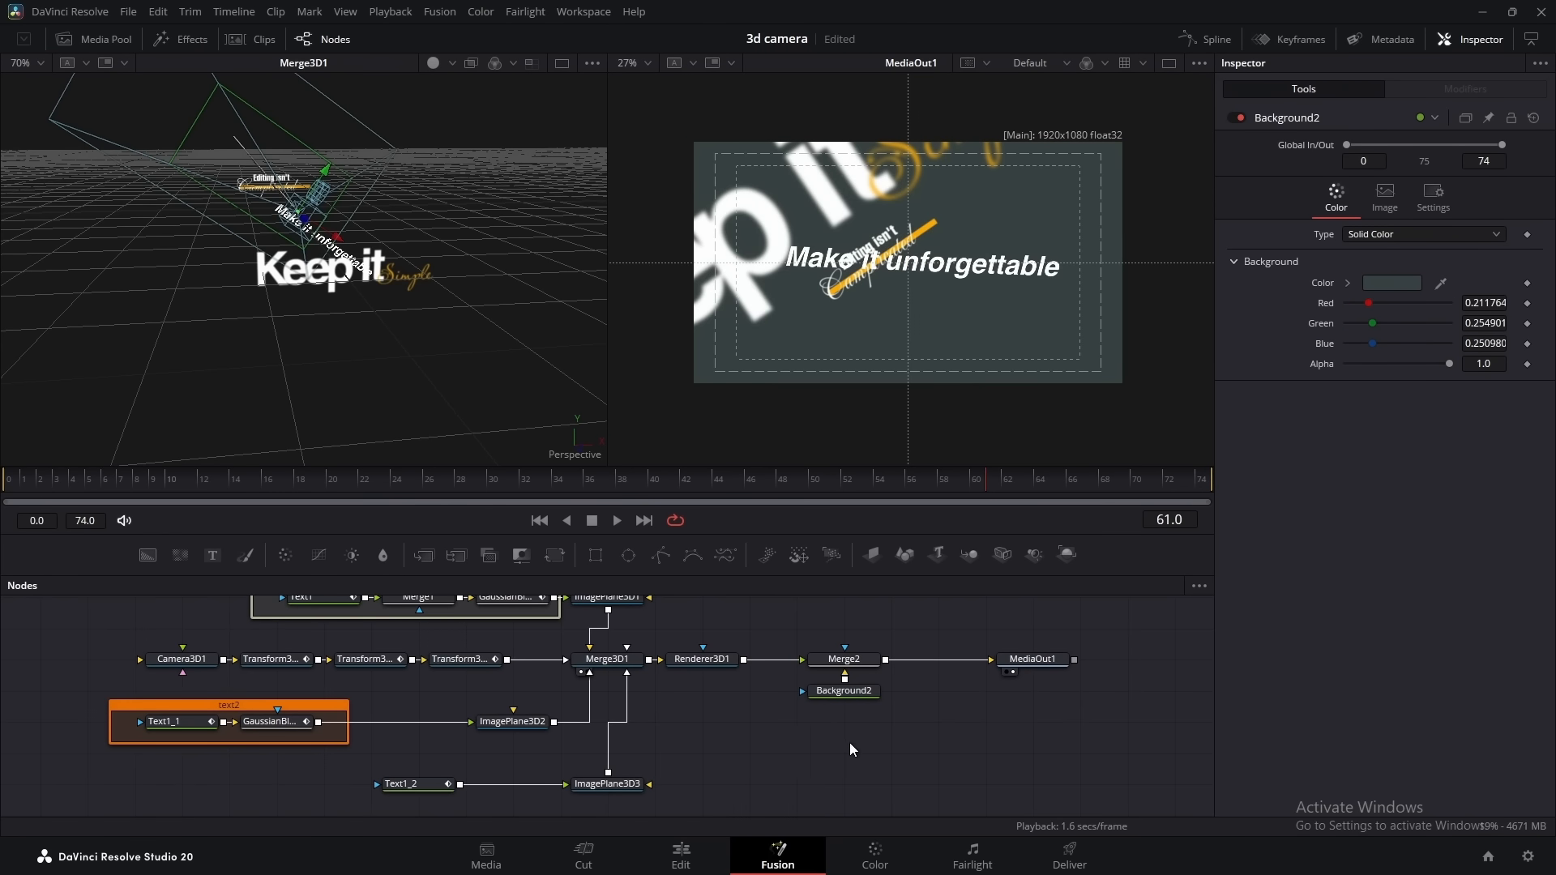
{"action": "mouse_move", "coordinate": [849, 742]}
{"action": "left_mouse_down"}
{"action": "mouse_move", "coordinate": [886, 720]}
{"action": "mouse_move", "coordinate": [836, 723]}
{"action": "left_mouse_up"}
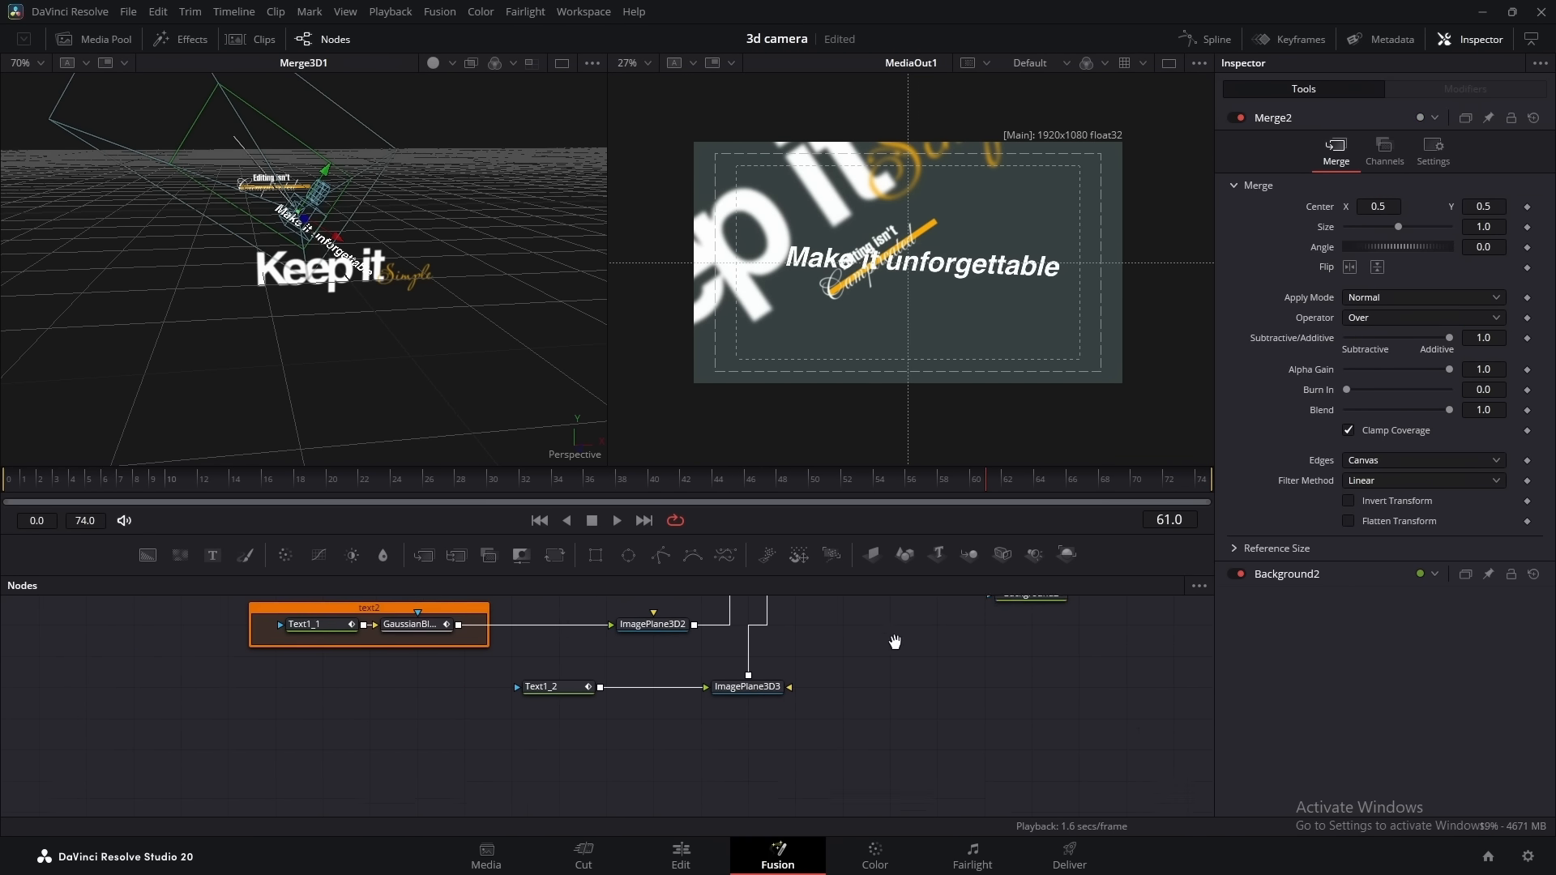
{"action": "left_click_drag", "start_coordinate": [896, 643], "coordinate": [890, 640]}
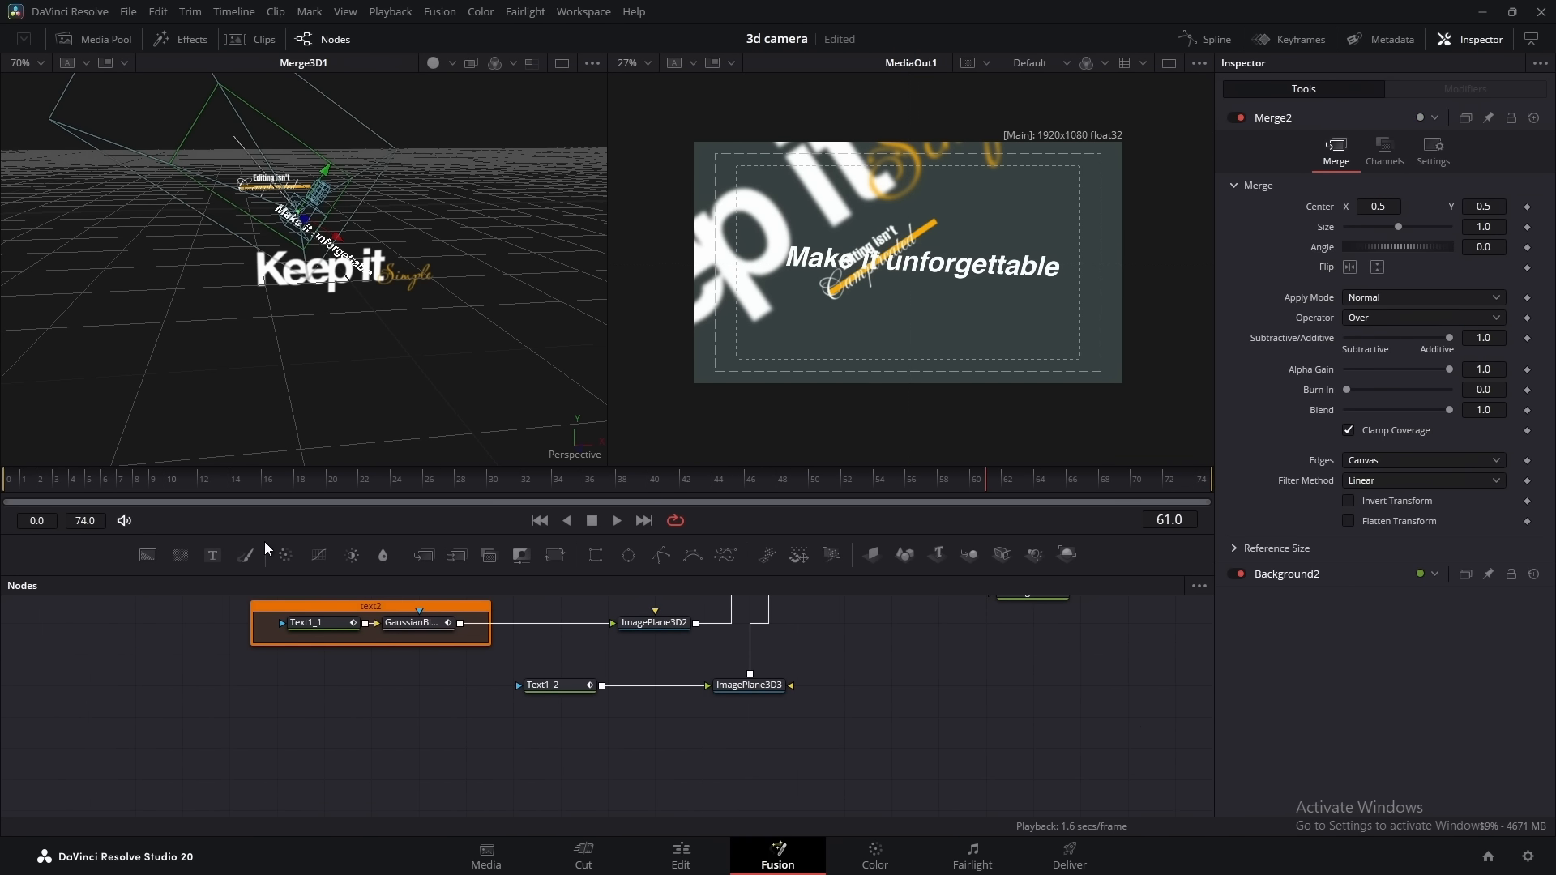
Add another Background node below the title nodes and attach a Grid node after it
{"action": "left_click_drag", "start_coordinate": [151, 552], "coordinate": [424, 739]}
{"action": "key", "text": "shift+space"}
{"action": "type", "text": "Grid"}
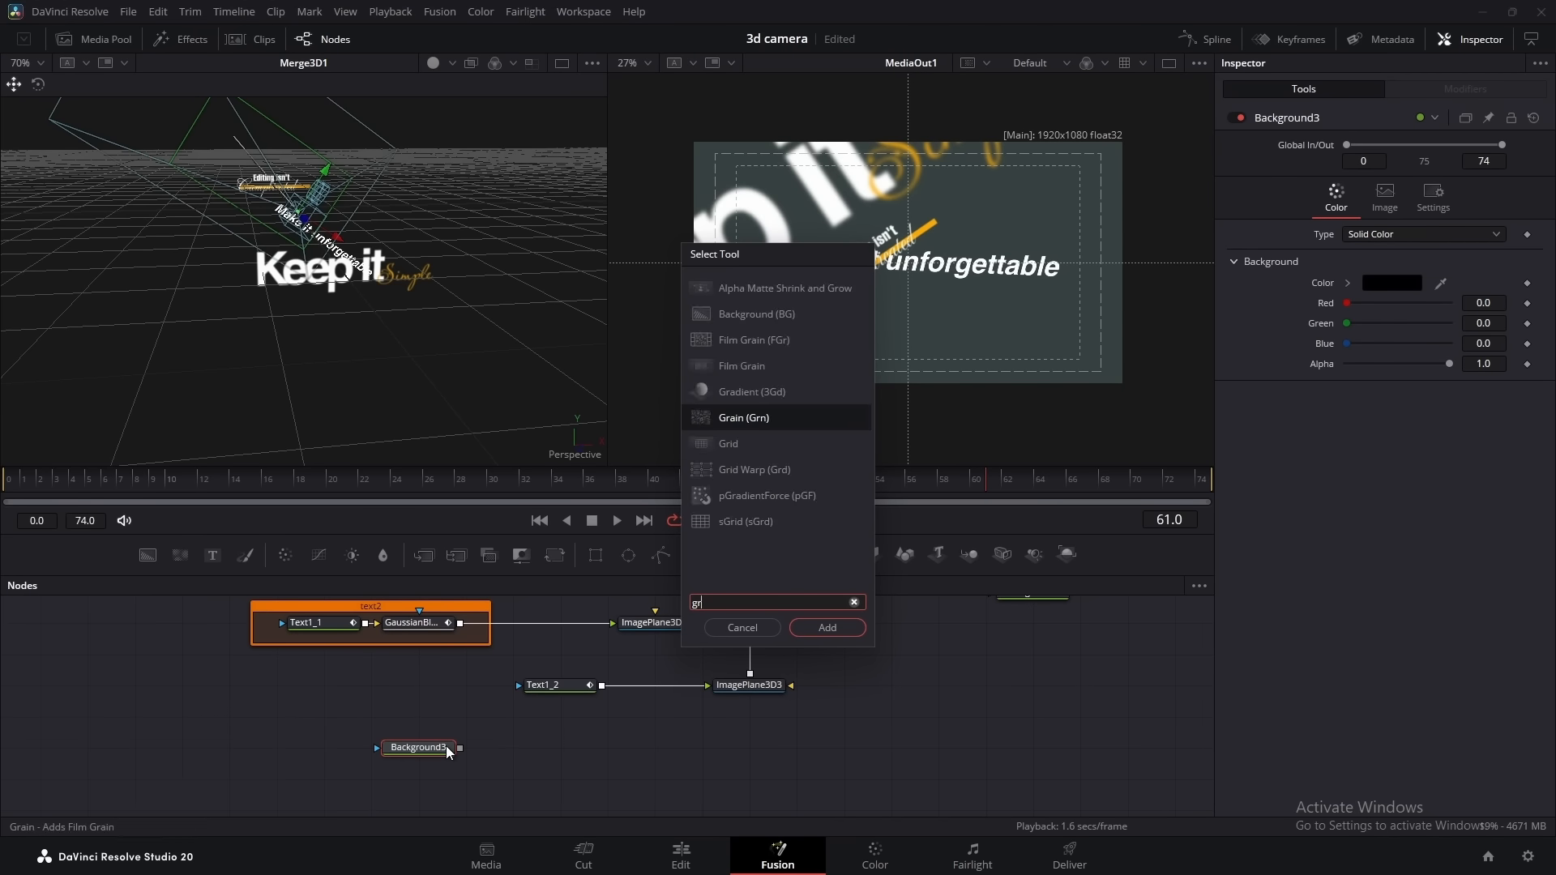
{"action": "left_click", "coordinate": [827, 627]}
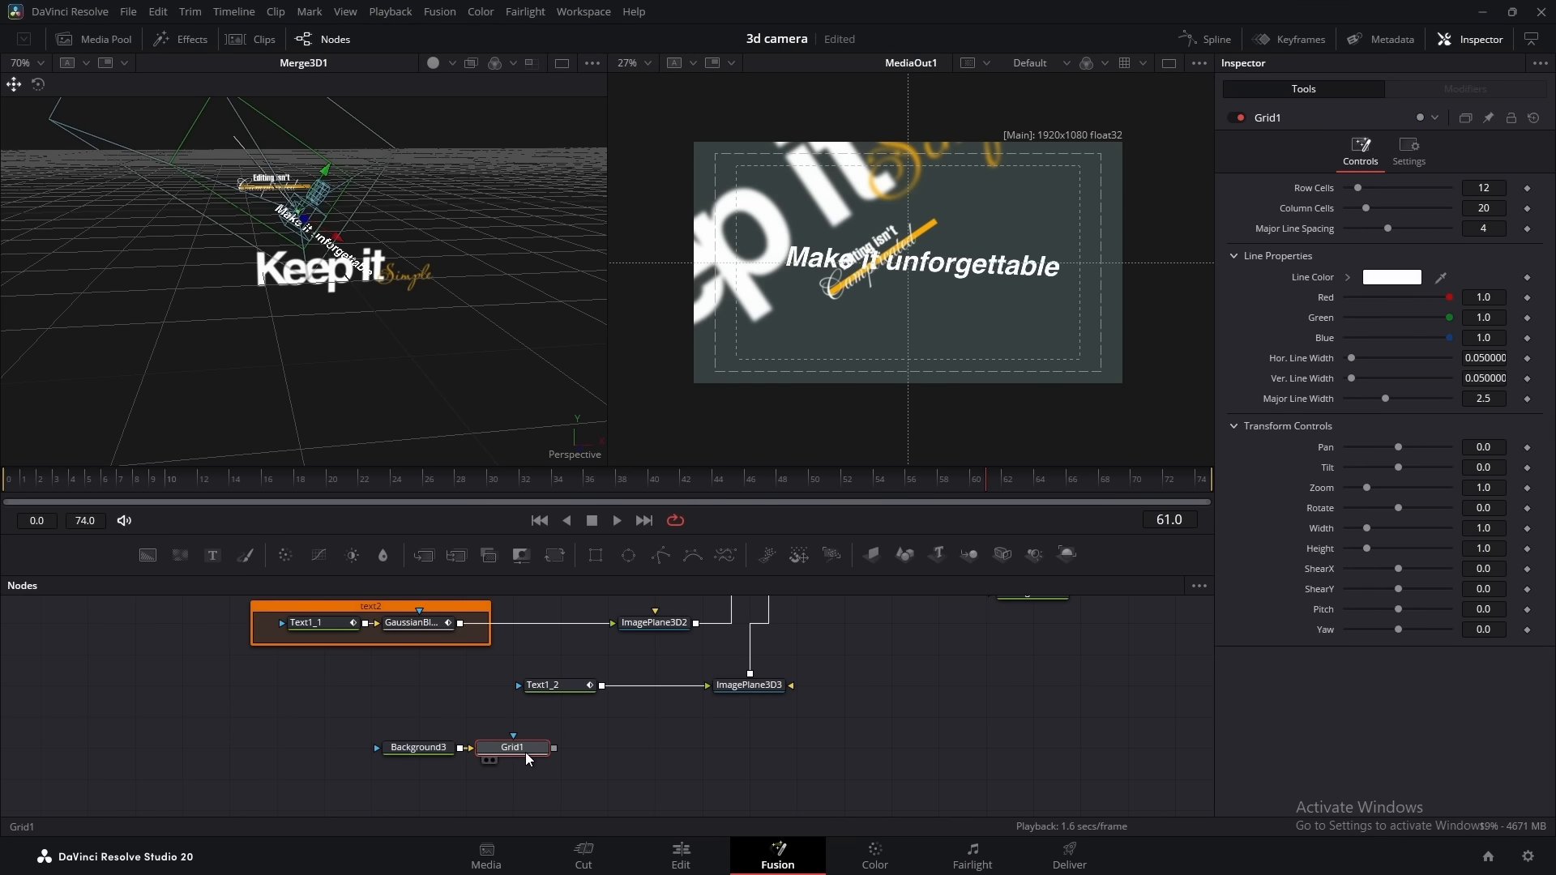
Show Grid1 in the second viewer, space it away from Background3, and set Background3's alpha to 0
{"action": "key", "text": "2"}
{"action": "left_click_drag", "start_coordinate": [418, 750], "coordinate": [323, 750]}
{"action": "left_click_drag", "start_coordinate": [465, 749], "coordinate": [512, 750]}
{"action": "left_click", "coordinate": [317, 750]}
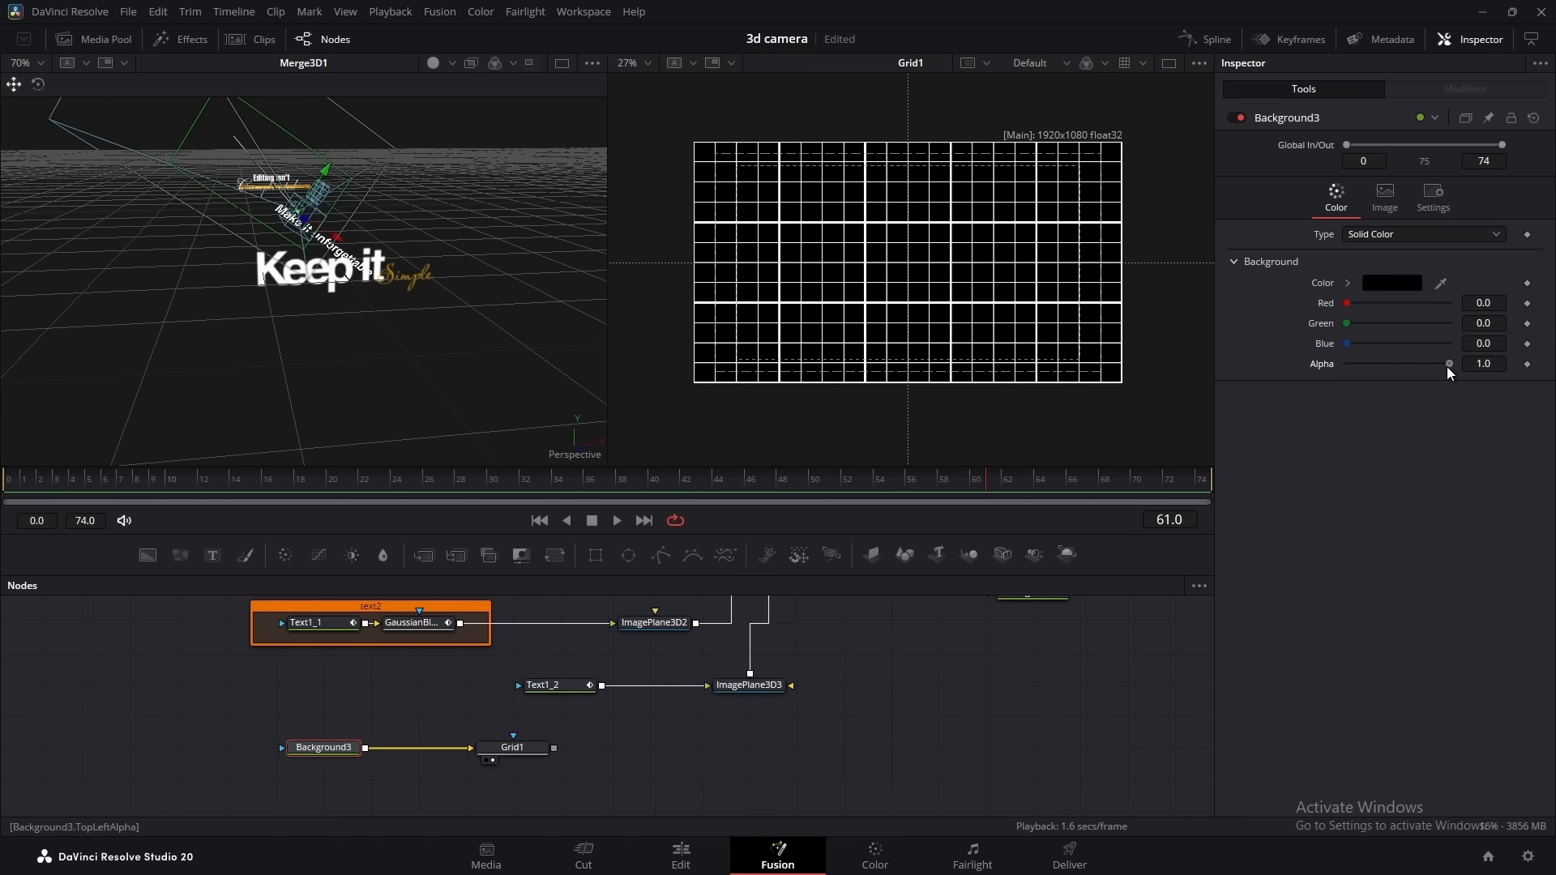
{"action": "left_click_drag", "start_coordinate": [1447, 366], "coordinate": [1346, 366]}
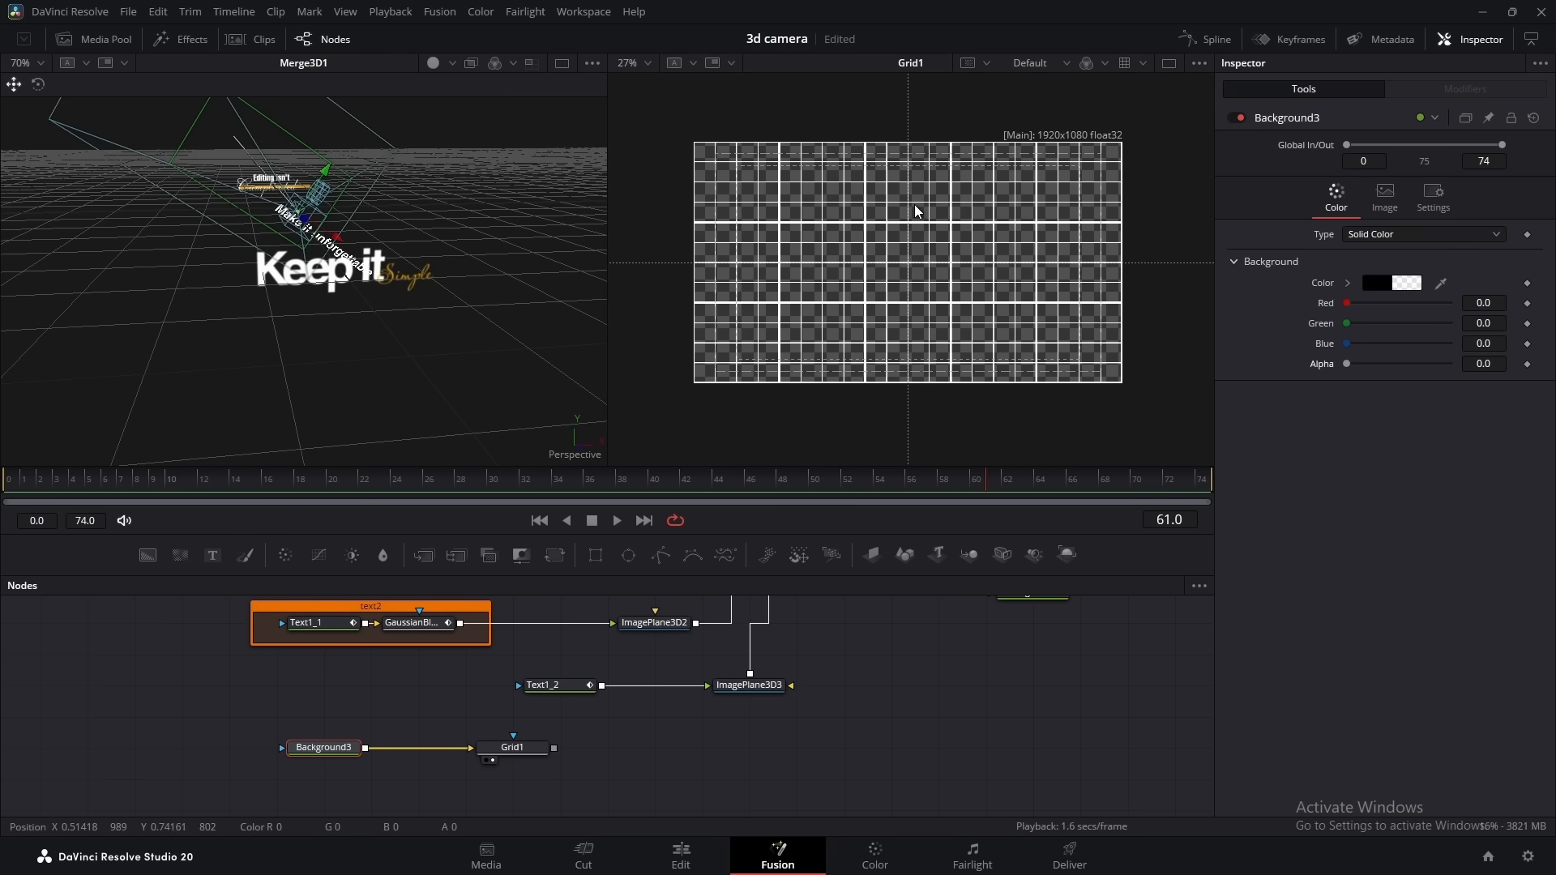
Make Grid1 denser with 93 row cells, 100 column cells and a major line spacing of 0
{"action": "left_click_drag", "start_coordinate": [512, 747], "coordinate": [465, 747]}
{"action": "left_click_drag", "start_coordinate": [1357, 188], "coordinate": [1425, 208]}
{"action": "scroll", "coordinate": [910, 256], "scroll_direction": "up", "scroll_amount": 5}
{"action": "left_click_drag", "start_coordinate": [1387, 228], "coordinate": [1452, 204]}
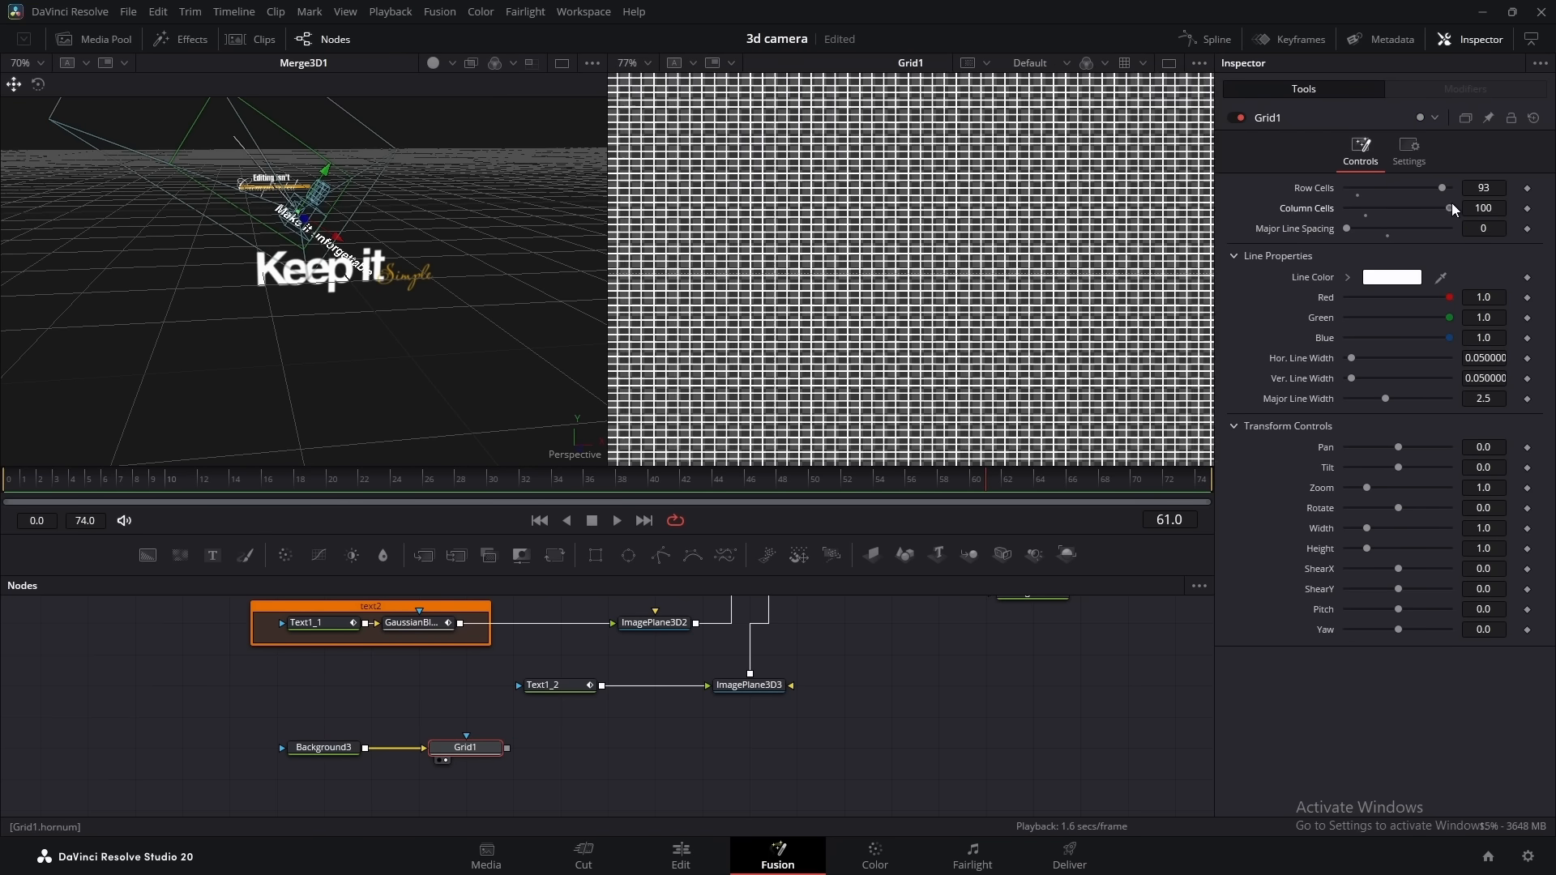
Mask Grid1 with an enlarged Ellipse that has a strongly softened edge
{"action": "scroll", "coordinate": [909, 256], "scroll_direction": "down", "scroll_amount": 5}
{"action": "left_click", "coordinate": [628, 555]}
{"action": "left_click_drag", "start_coordinate": [453, 717], "coordinate": [470, 741]}
{"action": "left_click_drag", "start_coordinate": [1372, 339], "coordinate": [1388, 339]}
{"action": "left_click_drag", "start_coordinate": [1346, 249], "coordinate": [1441, 247]}
{"action": "left_click", "coordinate": [448, 743]}
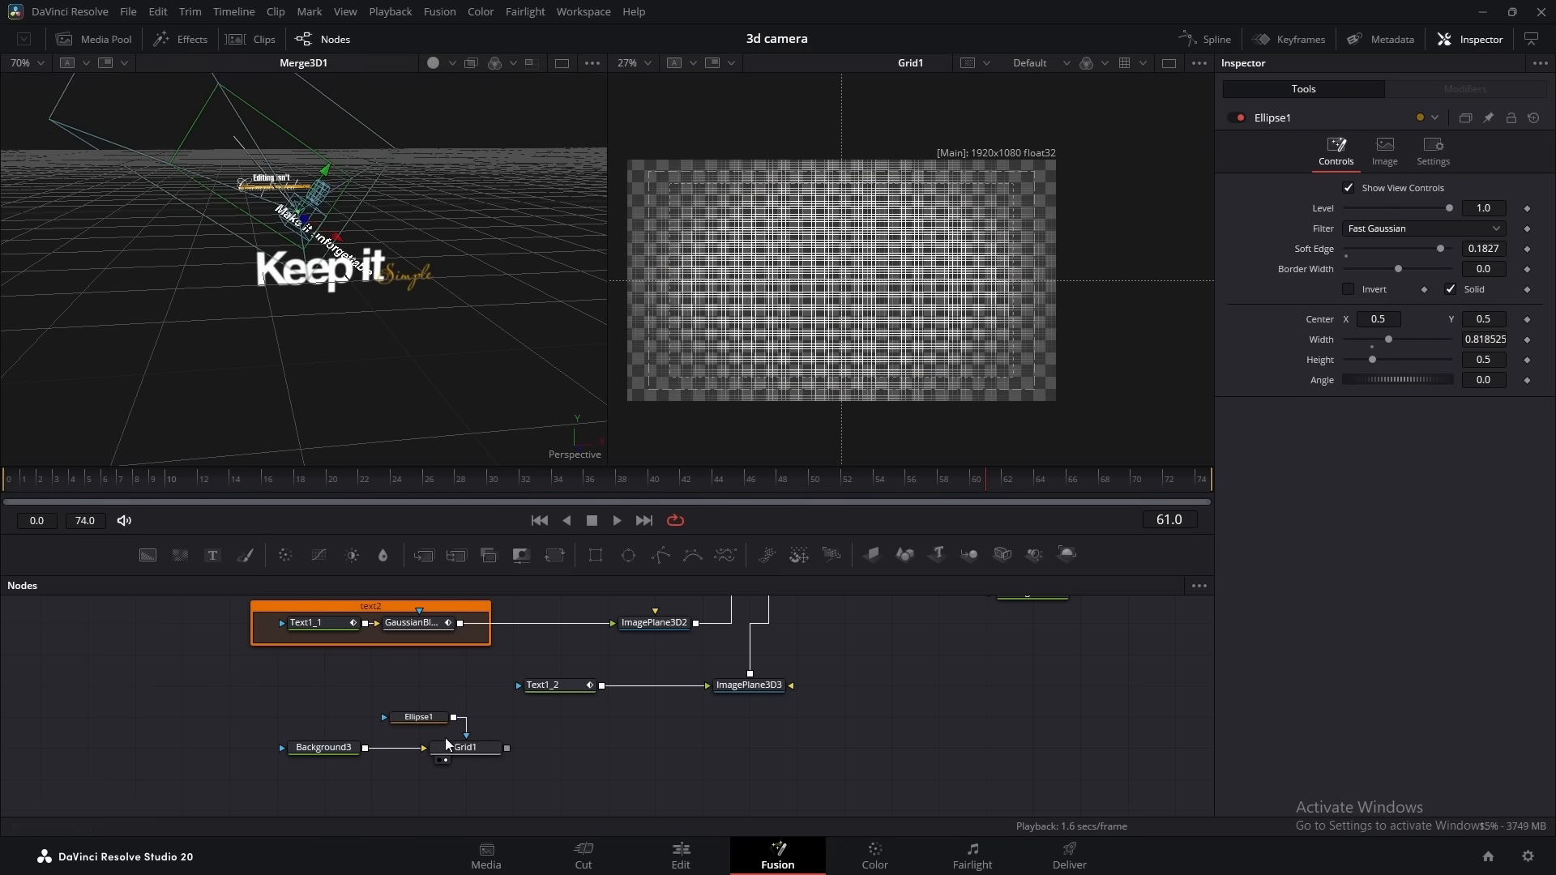
Feed Grid1 through a new Image Plane 3D into Merge3D1 and group the grid source nodes in an underlay named "grid"
{"action": "left_click", "coordinate": [873, 559]}
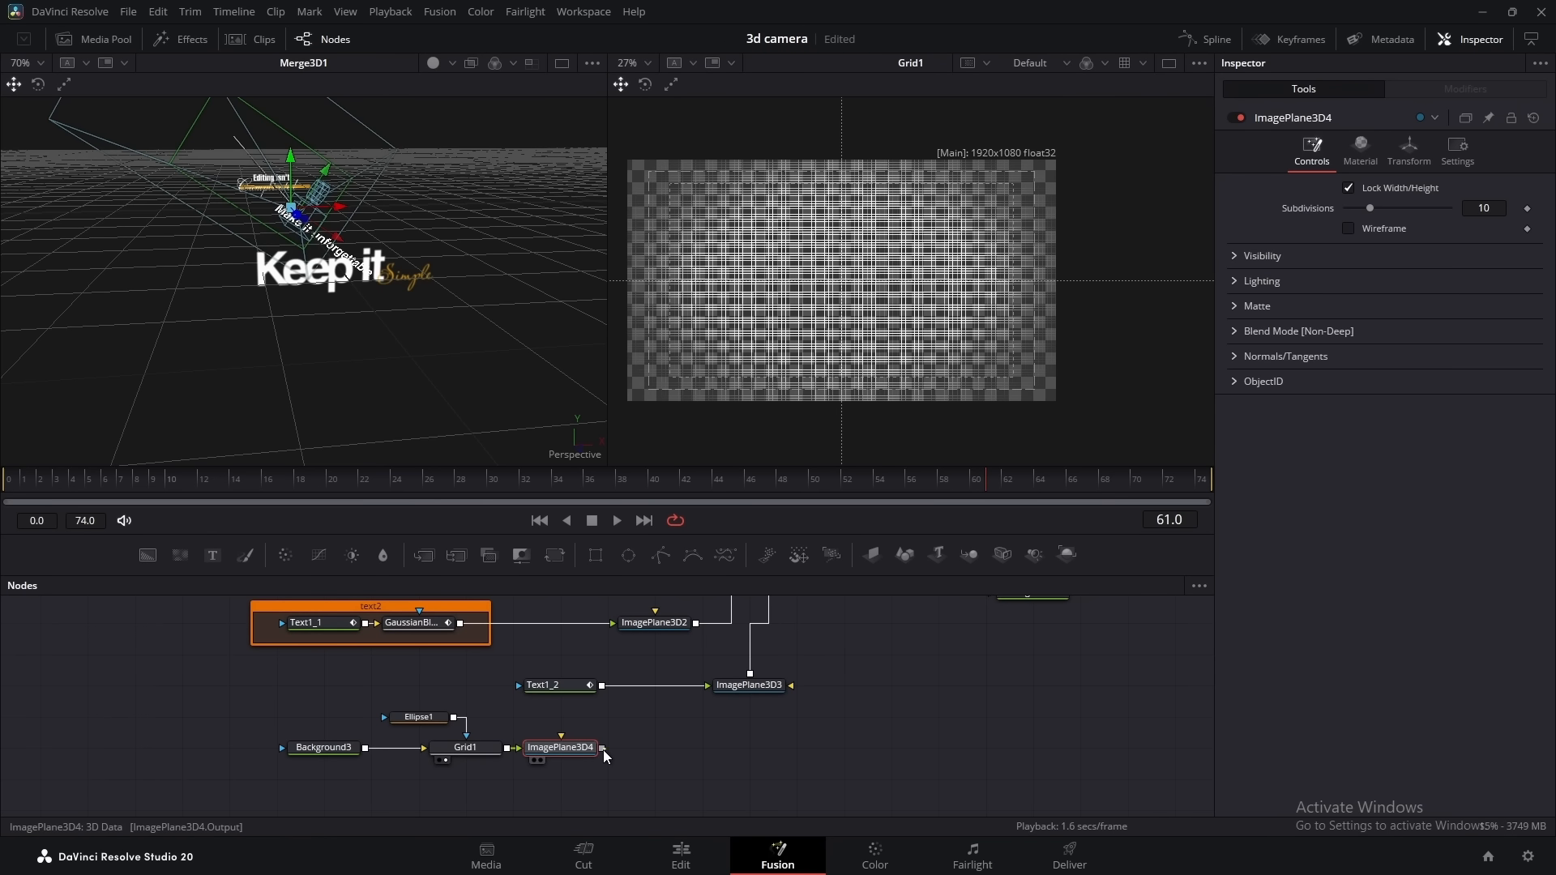
{"action": "left_click_drag", "start_coordinate": [601, 747], "coordinate": [773, 619]}
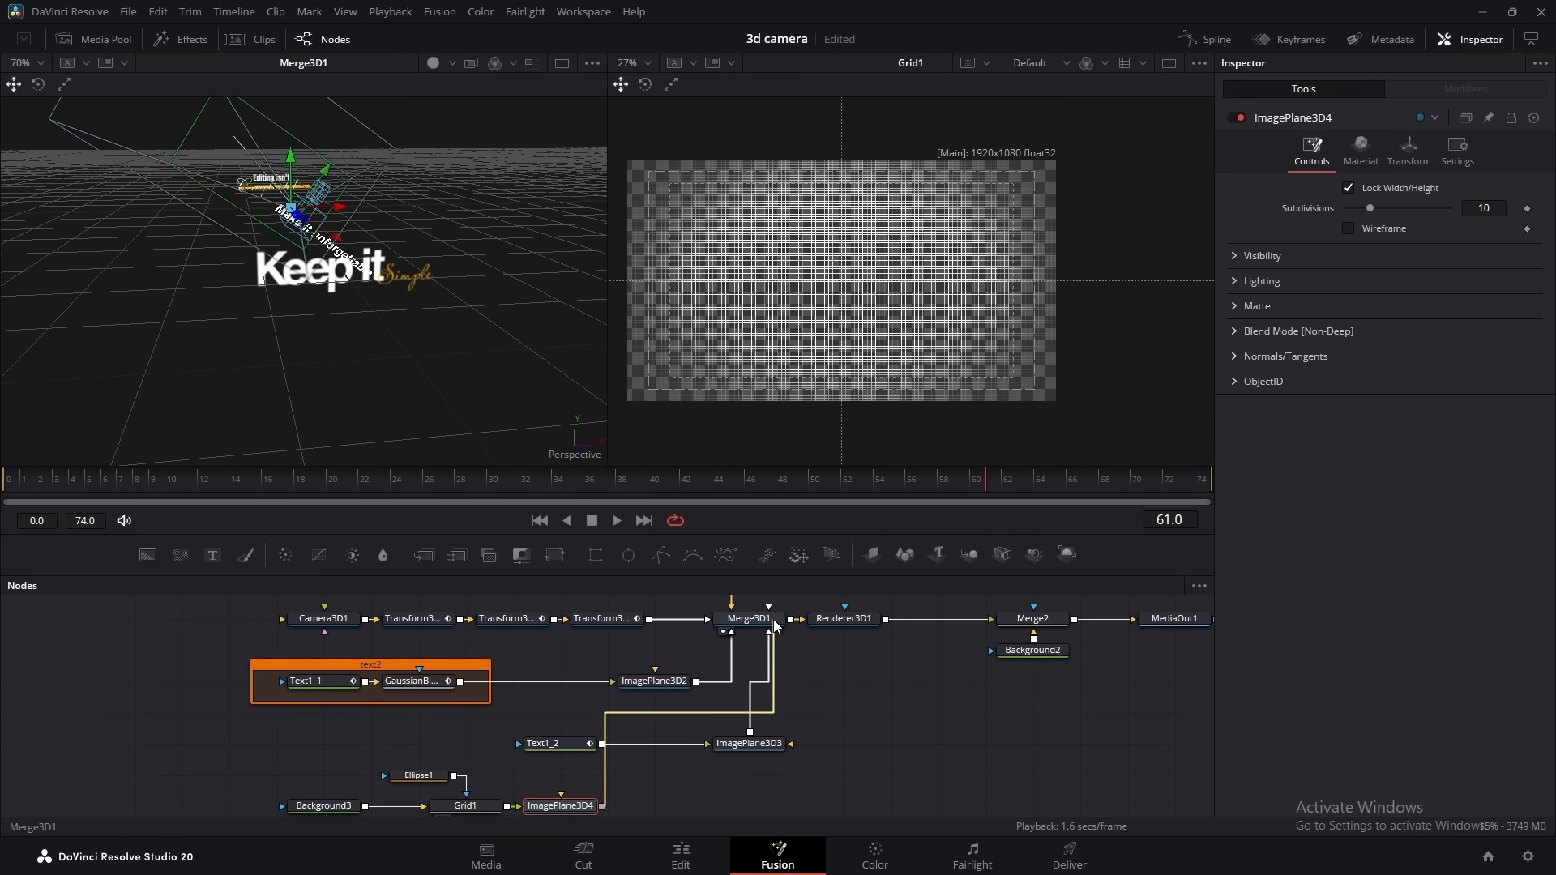
{"action": "left_click_drag", "start_coordinate": [568, 813], "coordinate": [796, 811]}
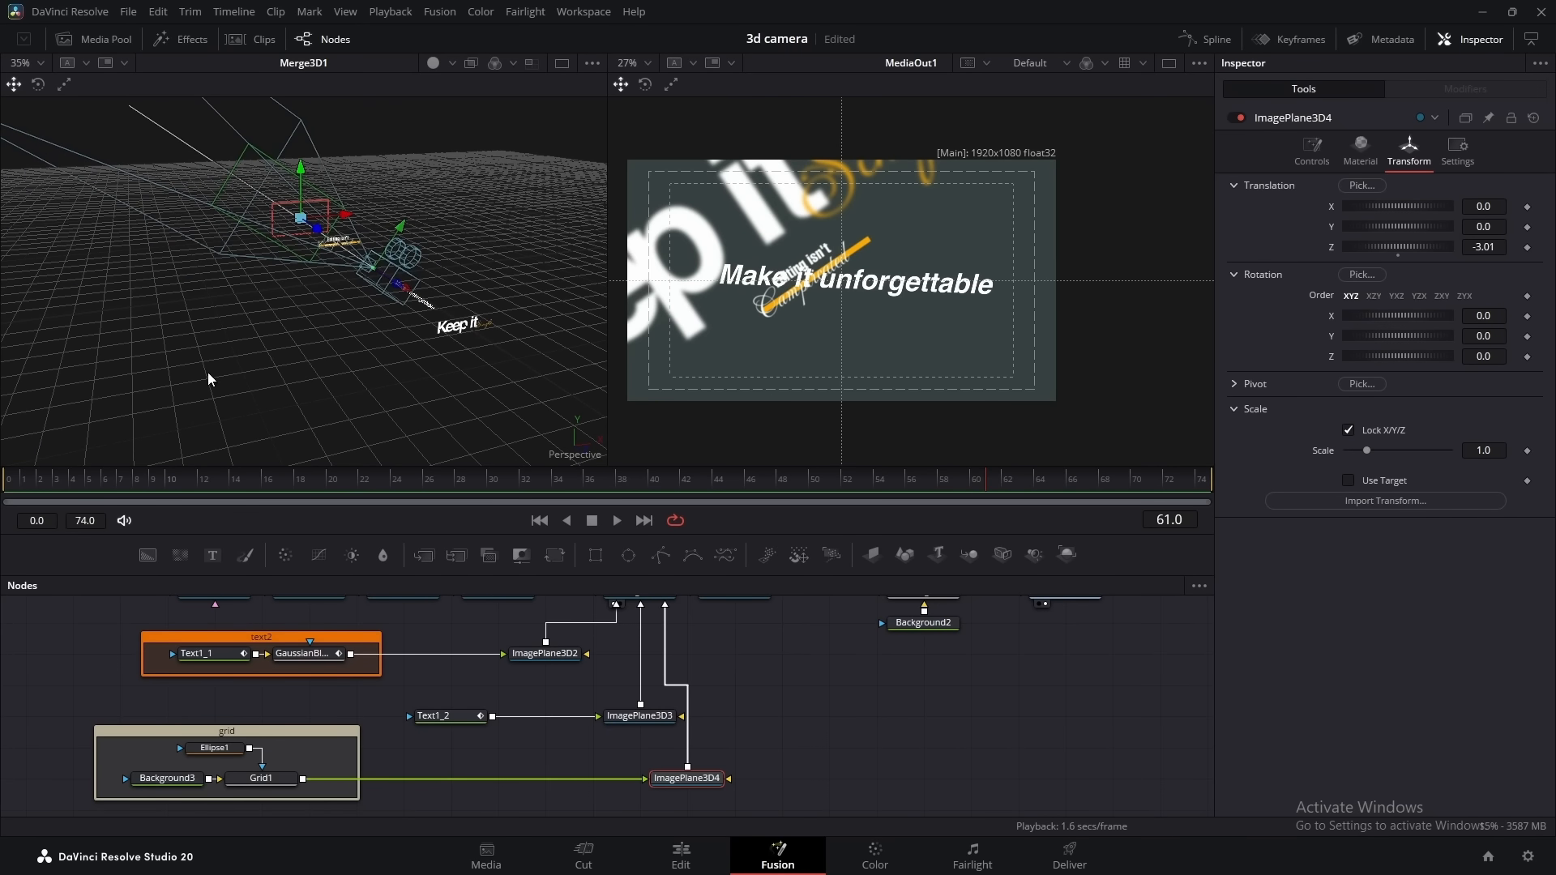
Keep Background3 transparent, then scale up ImagePlane3D4 and position it in depth so the grid fills the area behind the titles
{"action": "left_click", "coordinate": [169, 780]}
{"action": "mouse_move", "coordinate": [1347, 361]}
{"action": "left_mouse_down"}
{"action": "mouse_move", "coordinate": [1391, 363]}
{"action": "mouse_move", "coordinate": [1349, 363]}
{"action": "left_mouse_up"}
{"action": "left_click", "coordinate": [699, 781]}
{"action": "left_click_drag", "start_coordinate": [1367, 451], "coordinate": [1458, 451]}
{"action": "left_click_drag", "start_coordinate": [1492, 359], "coordinate": [1492, 352]}
{"action": "left_click_drag", "start_coordinate": [1484, 247], "coordinate": [1363, 198]}
Lower Grid1's blend to 0.173 and add a Gaussian Blur with strength 0.213 to soften the grid
{"action": "left_click", "coordinate": [260, 778]}
{"action": "left_click", "coordinate": [1409, 150]}
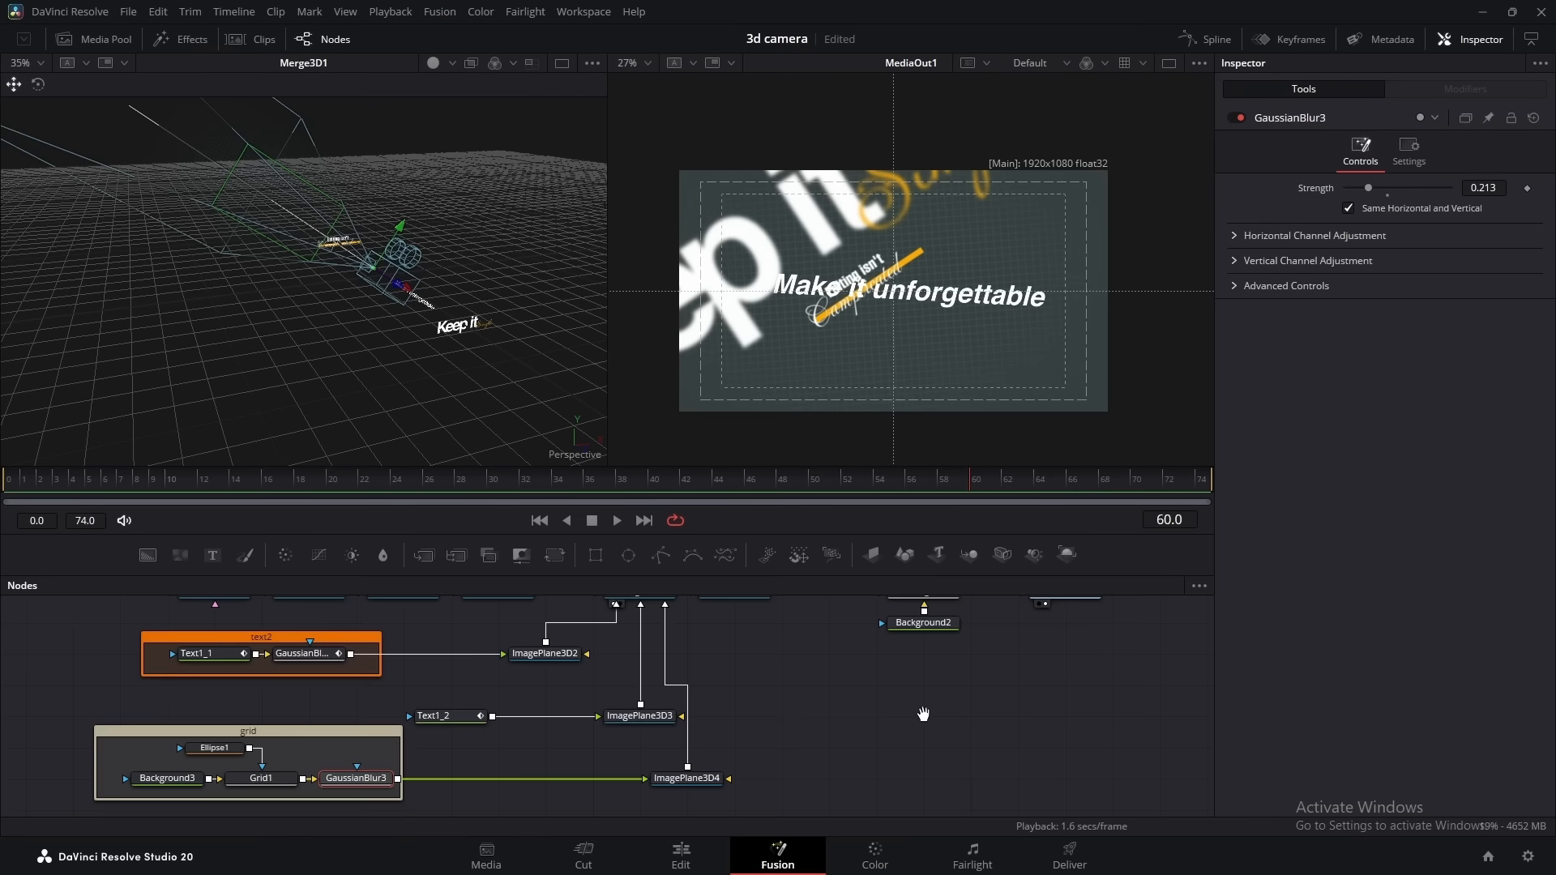
{"action": "scroll", "coordinate": [920, 618], "scroll_direction": "up", "scroll_amount": 3}
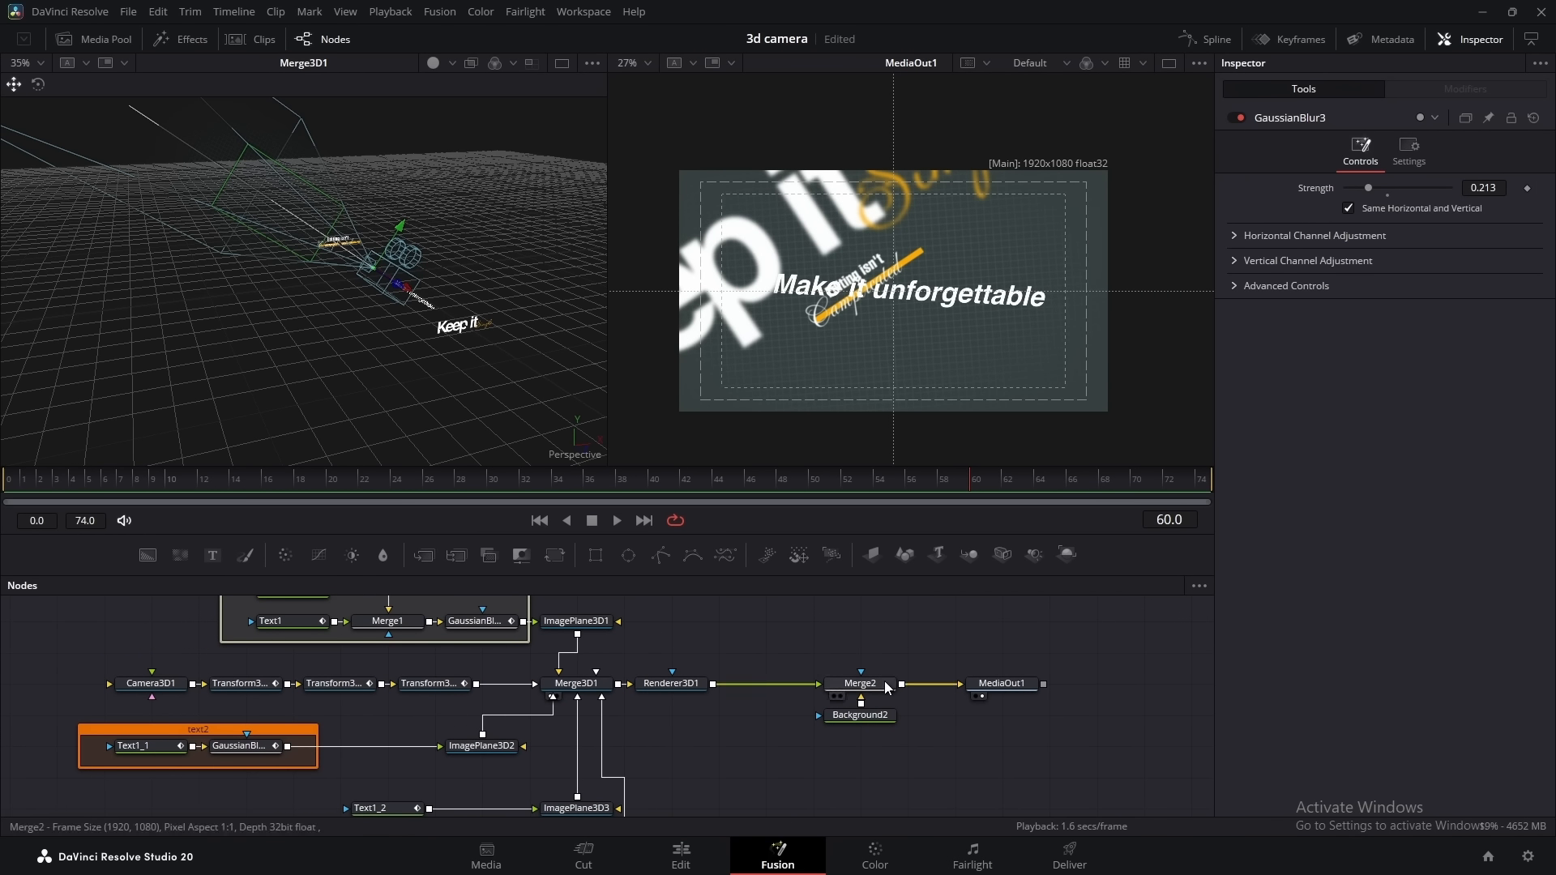
Make room between Merge2 and MediaOut1 and insert a Filter node there with the filter type Grain
{"action": "left_click_drag", "start_coordinate": [854, 654], "coordinate": [799, 690]}
{"action": "left_click_drag", "start_coordinate": [1014, 685], "coordinate": [1109, 687]}
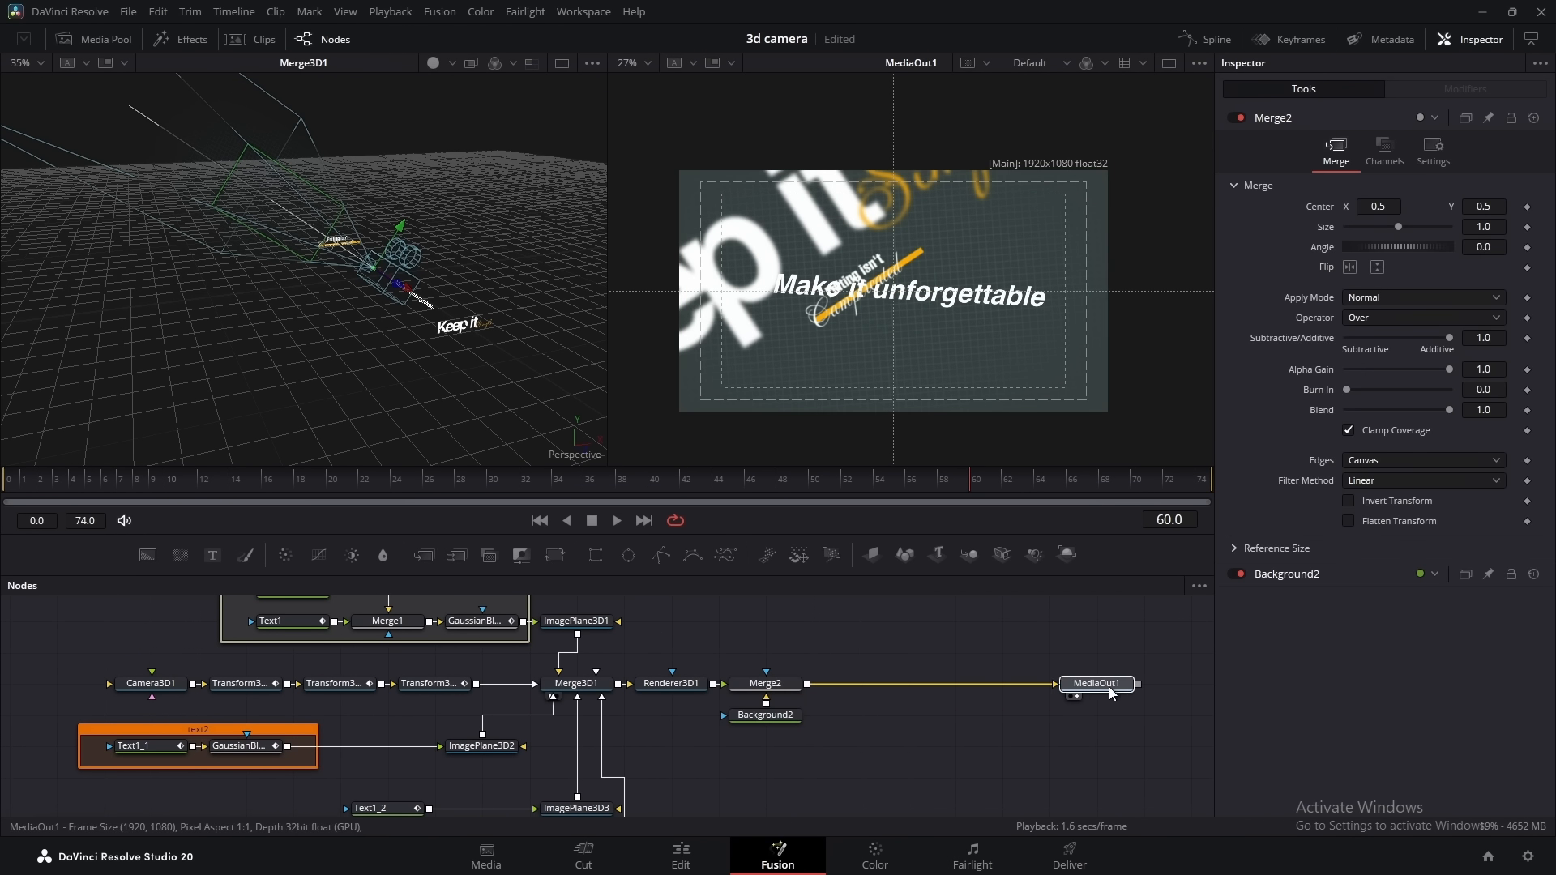
{"action": "left_click", "coordinate": [791, 690]}
{"action": "key", "text": "shift+space"}
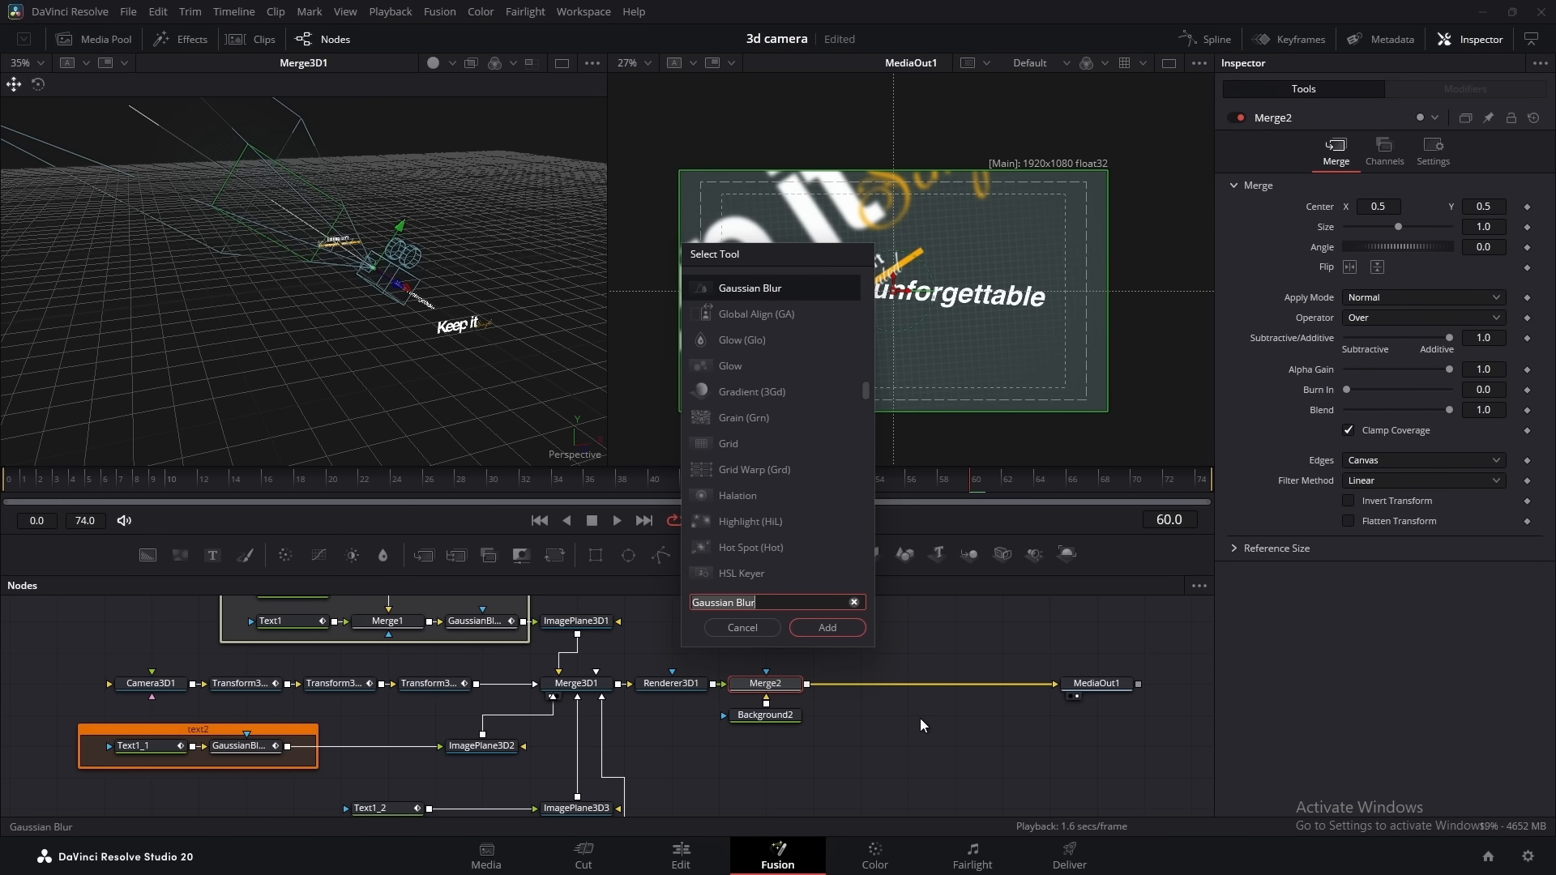
{"action": "type", "text": "filter"}
{"action": "left_click", "coordinate": [840, 625]}
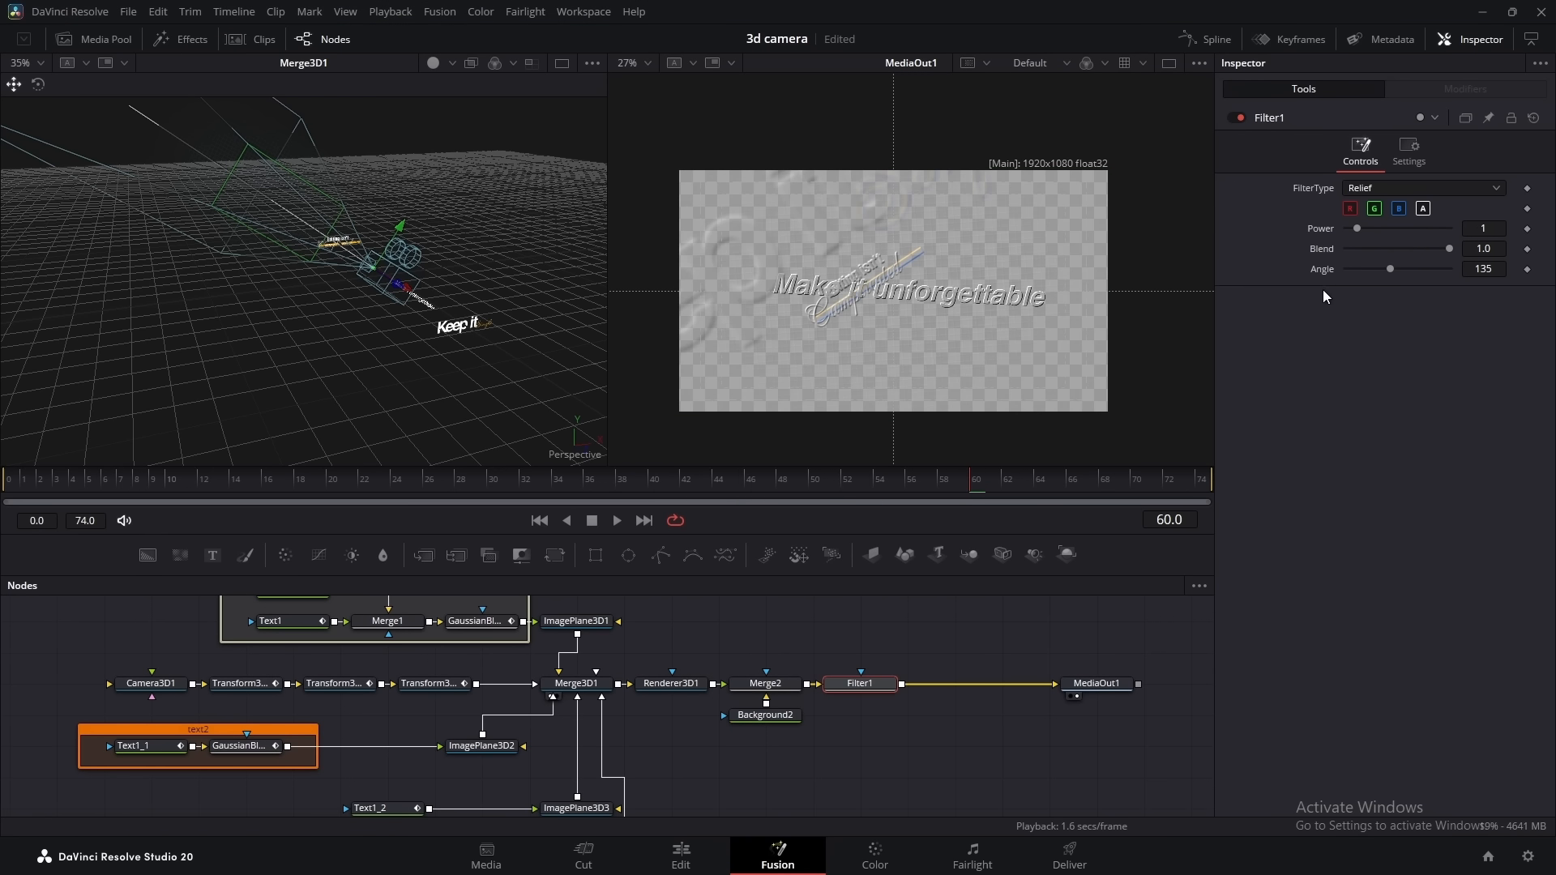
{"action": "left_click", "coordinate": [1357, 195]}
{"action": "left_click", "coordinate": [1371, 314]}
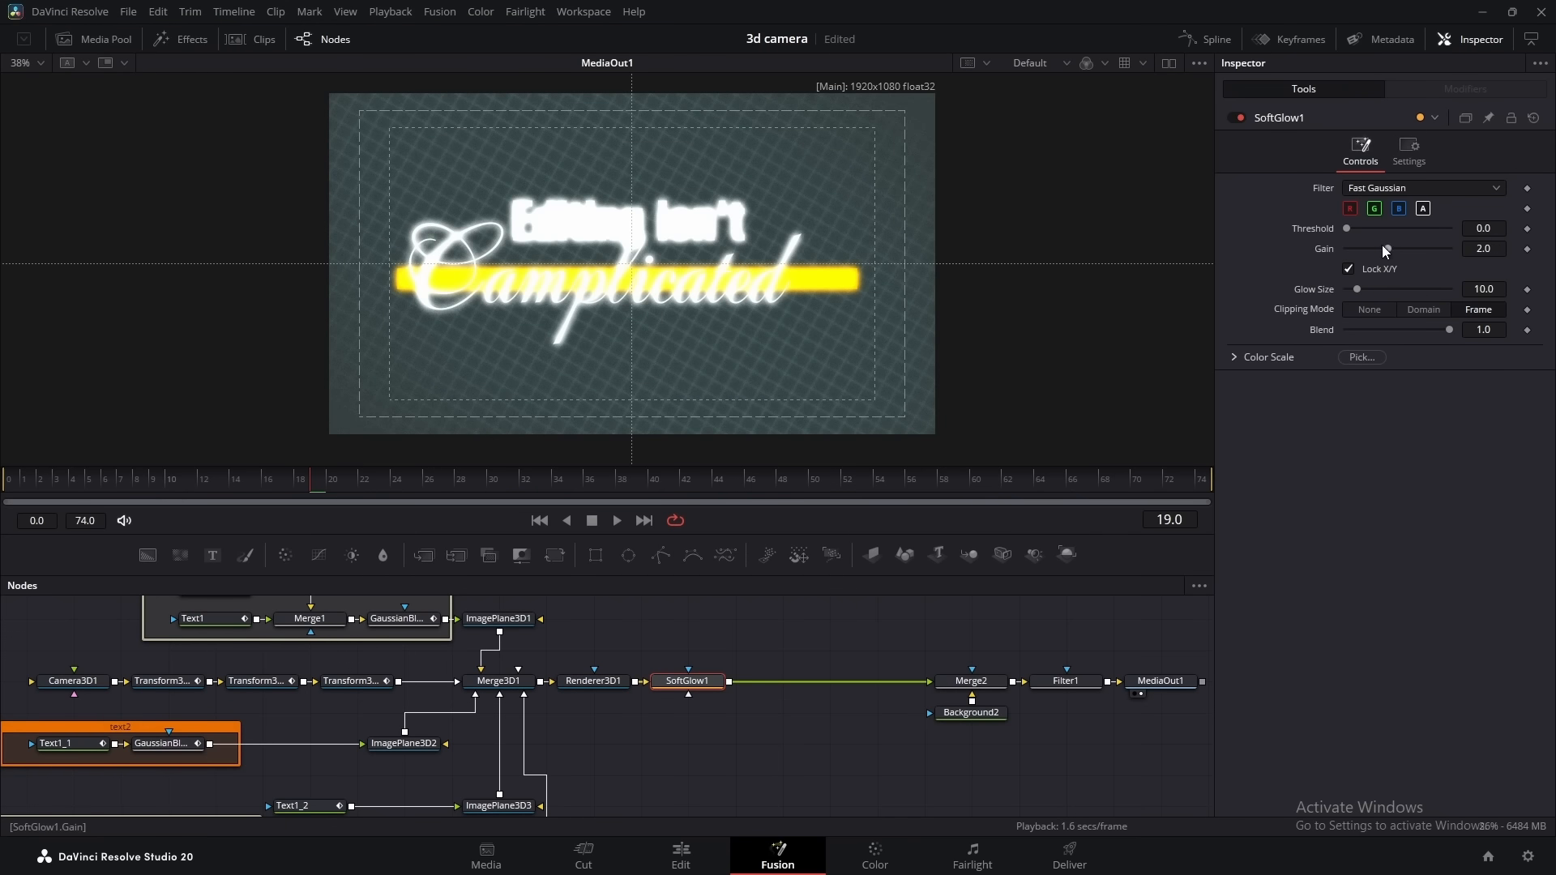
Add a Soft Glow after Renderer3D1 with gain 0.906, glow size 34.6 and blend 0.4, and enable Renderer3D1's motion blur
{"action": "left_click_drag", "start_coordinate": [1386, 249], "coordinate": [1382, 289]}
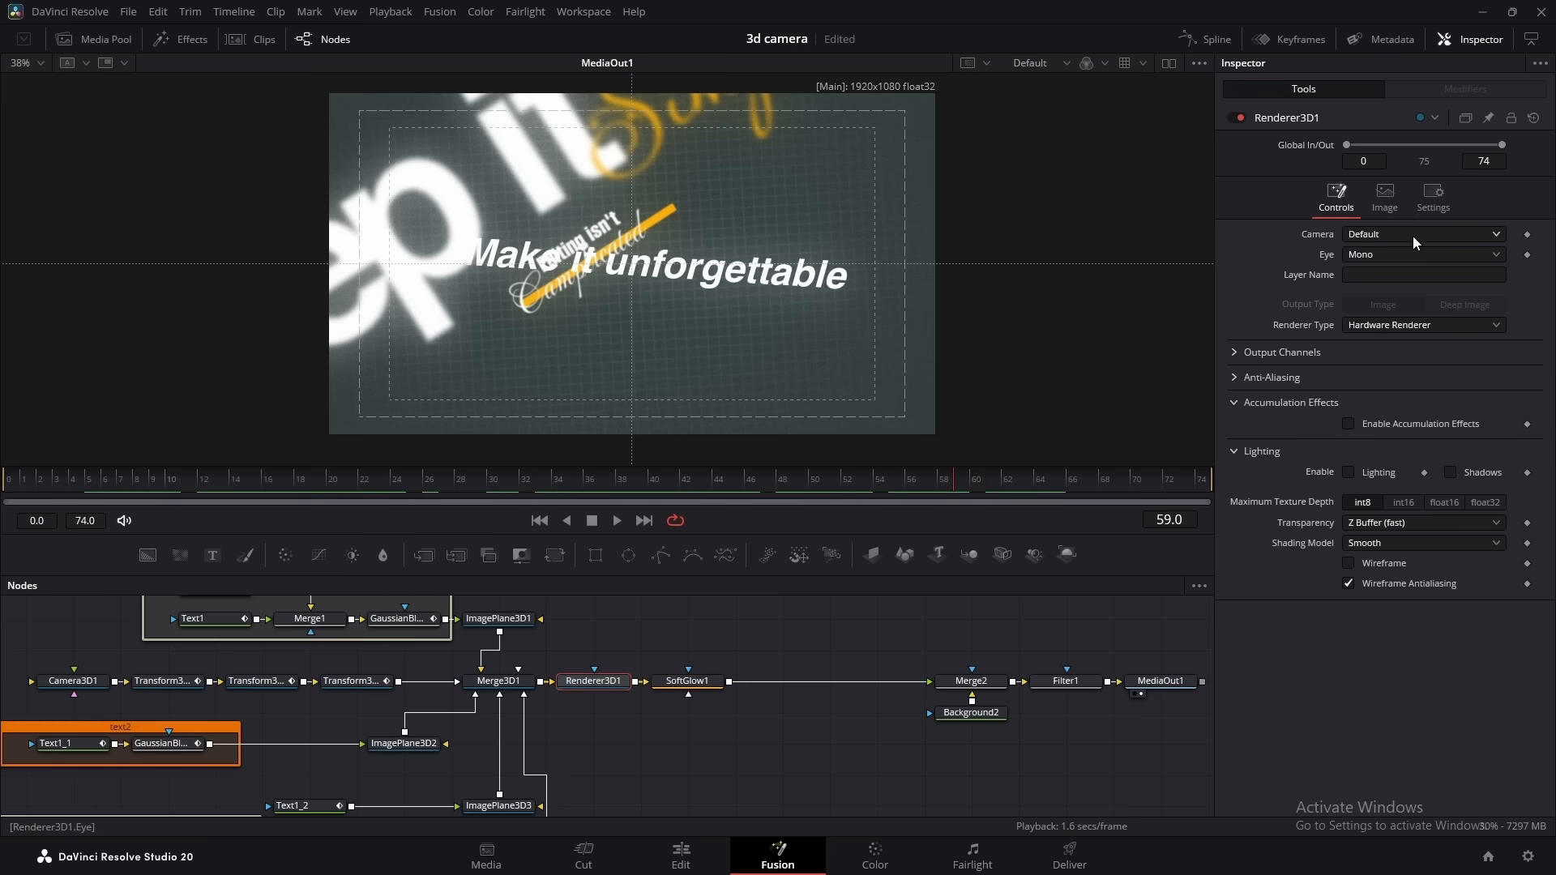
{"action": "left_click", "coordinate": [1427, 201]}
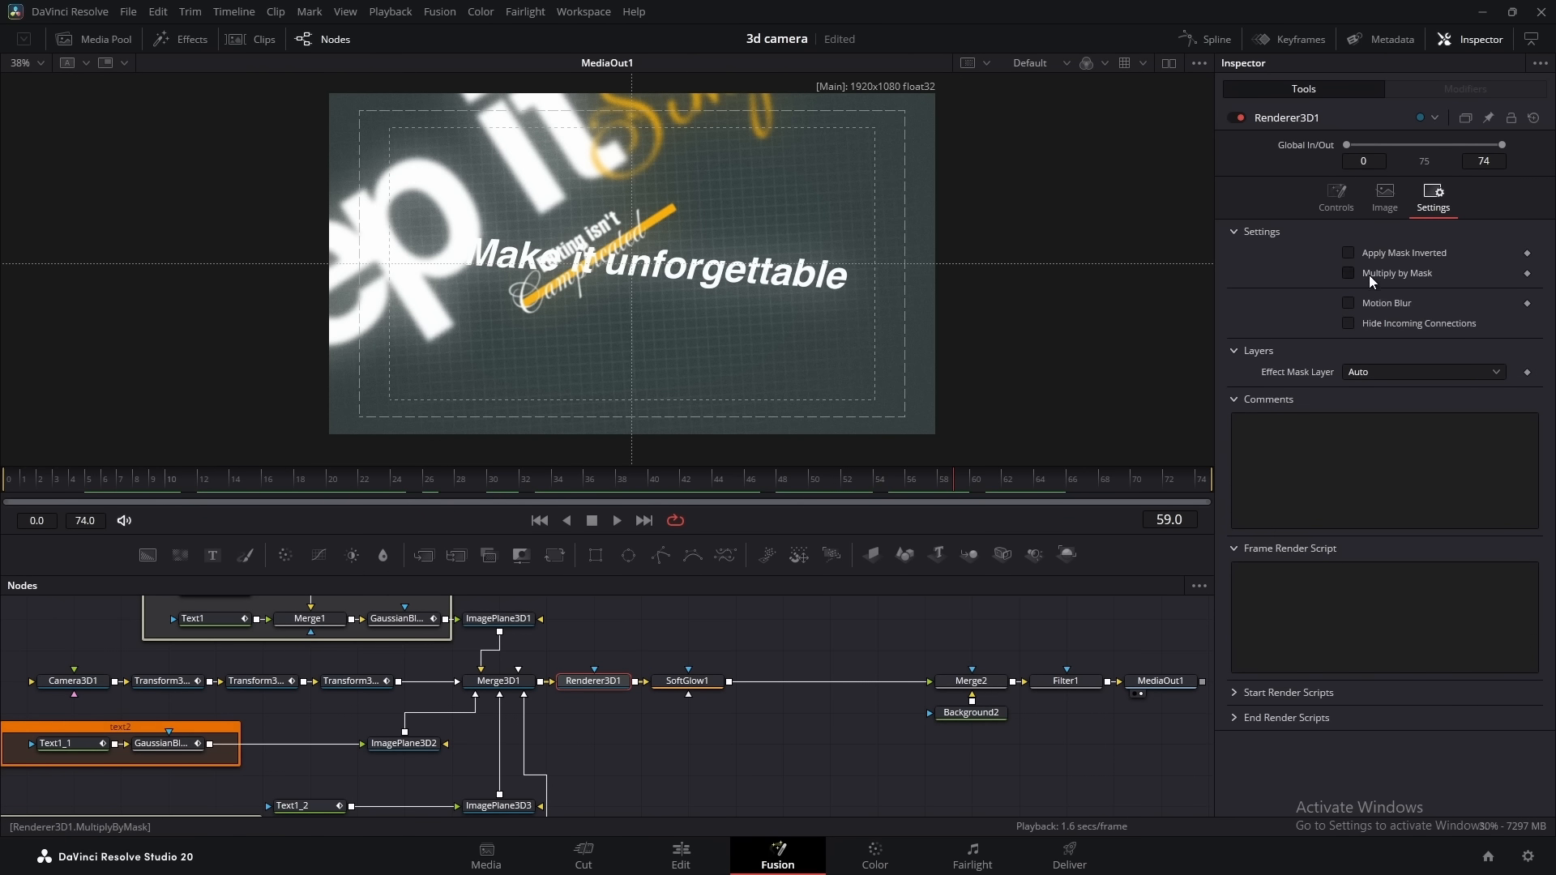
{"action": "left_click", "coordinate": [1382, 303]}
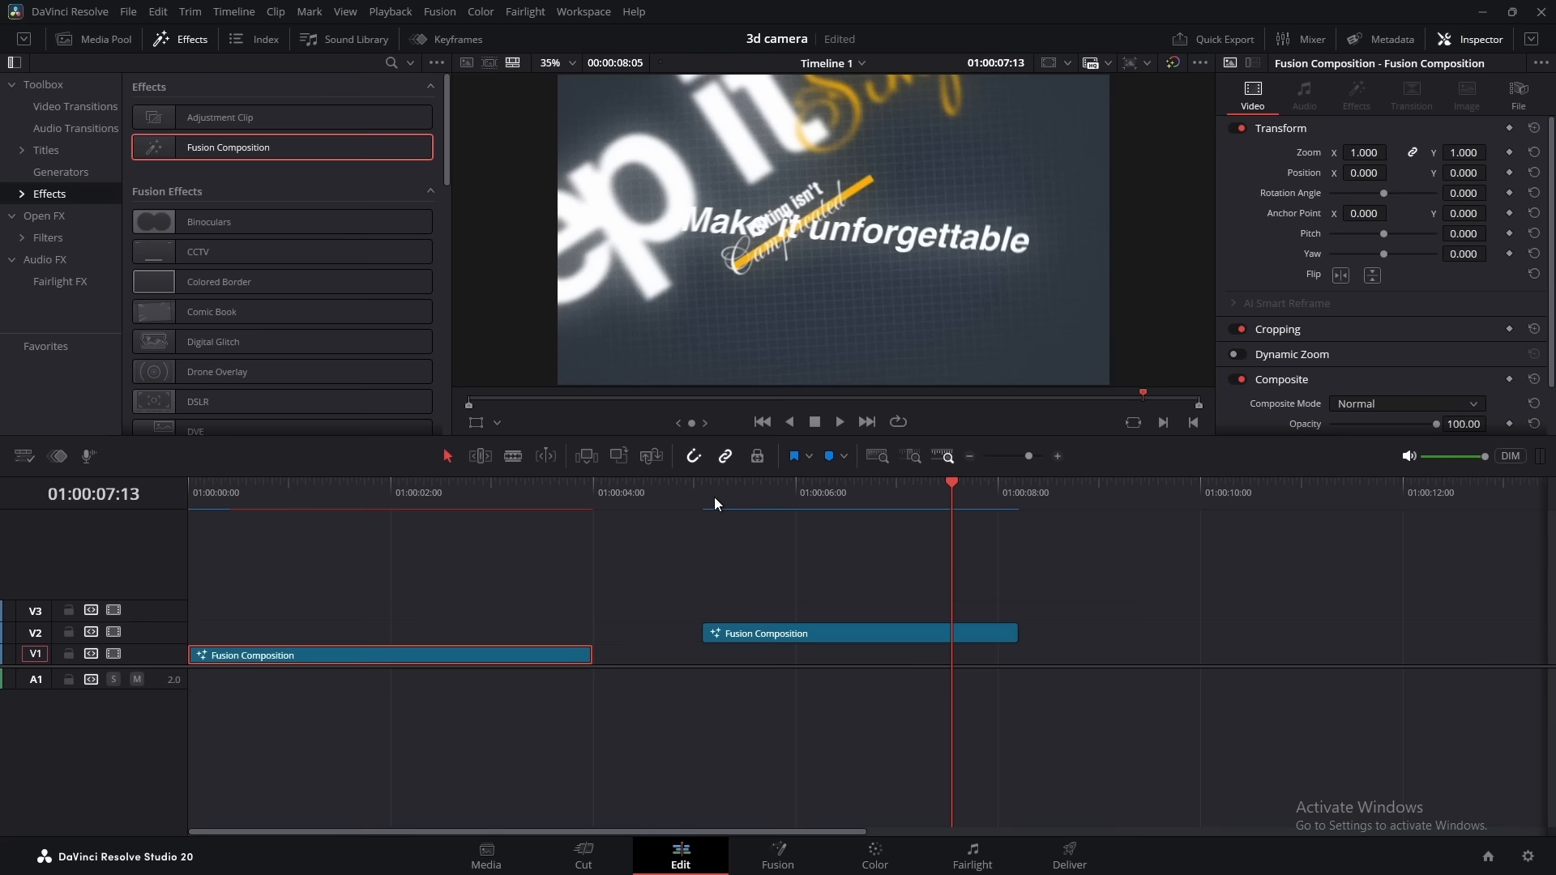
Play the V2 Fusion composition from its start on the edit timeline to review the finished text animation
{"action": "left_click", "coordinate": [703, 489]}
{"action": "key", "text": "space"}
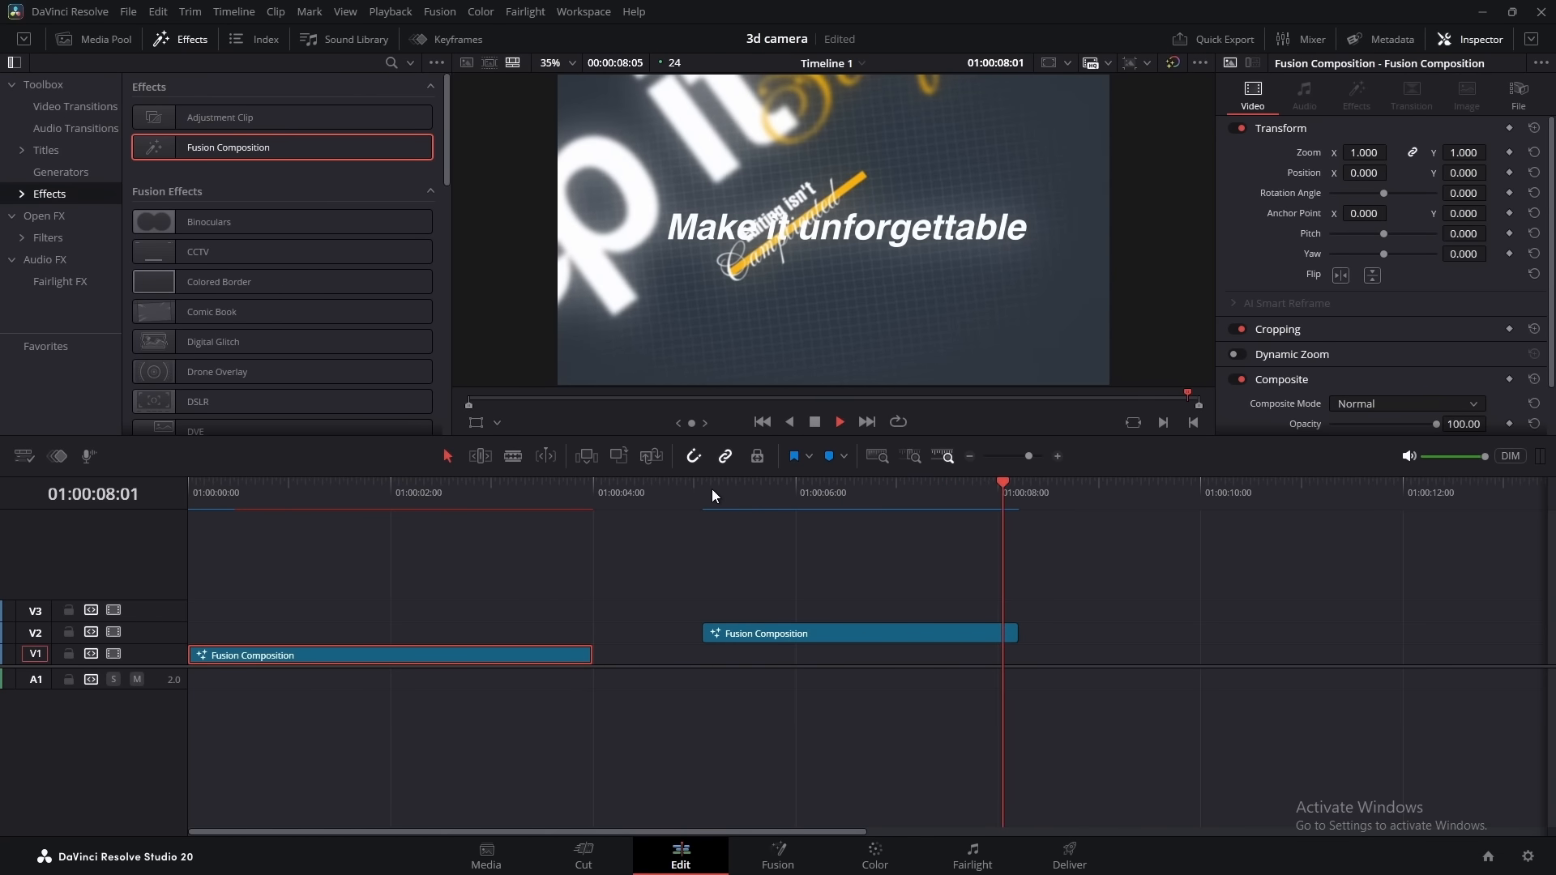
{"action": "left_click", "coordinate": [711, 488]}
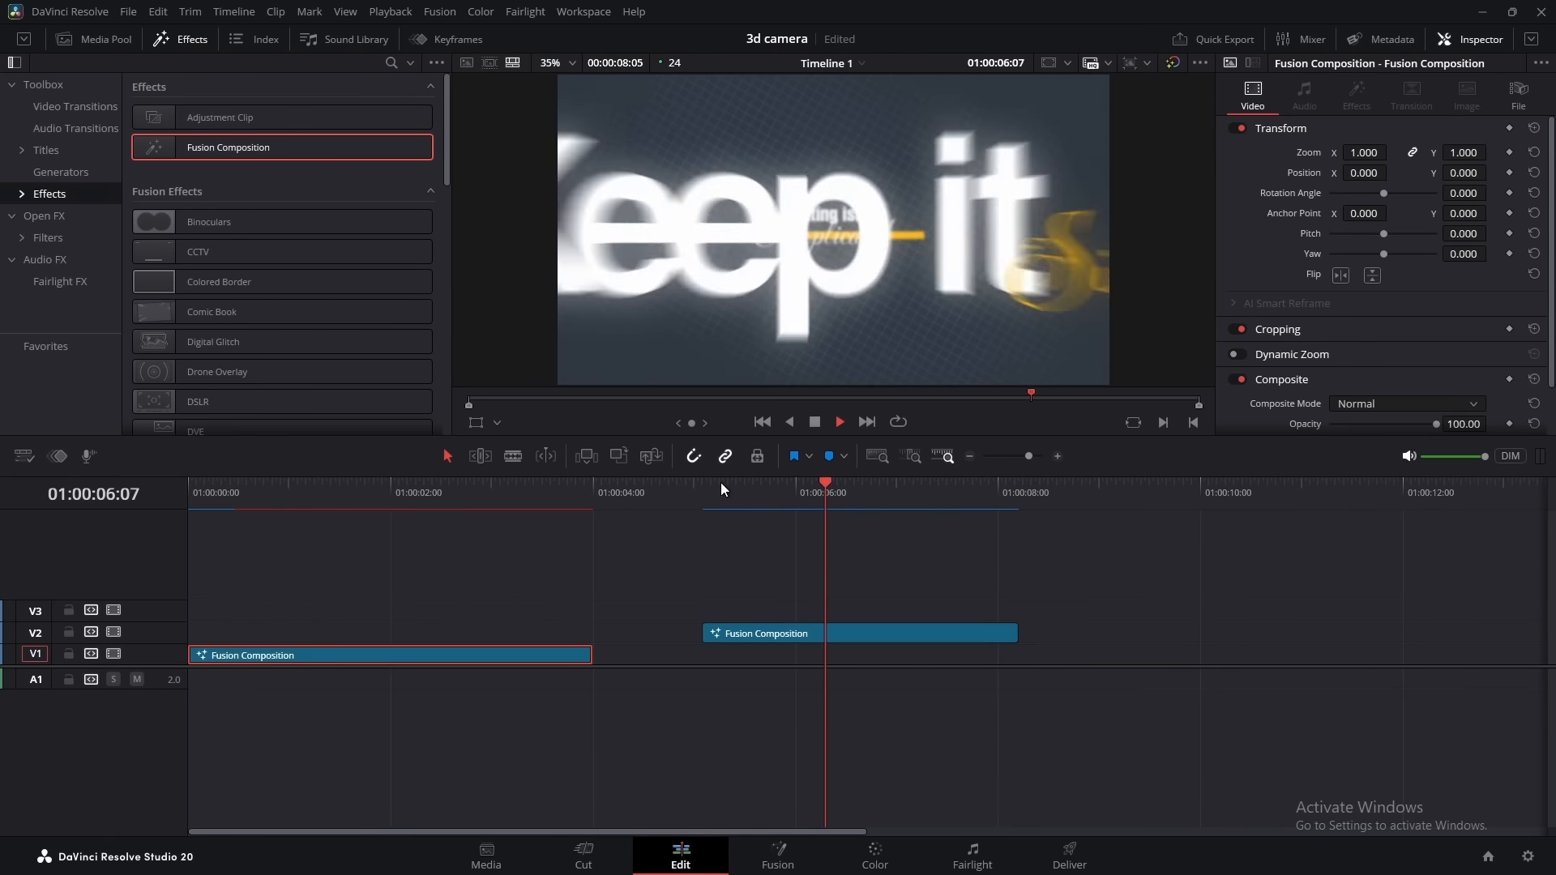
{"action": "left_click", "coordinate": [724, 482]}
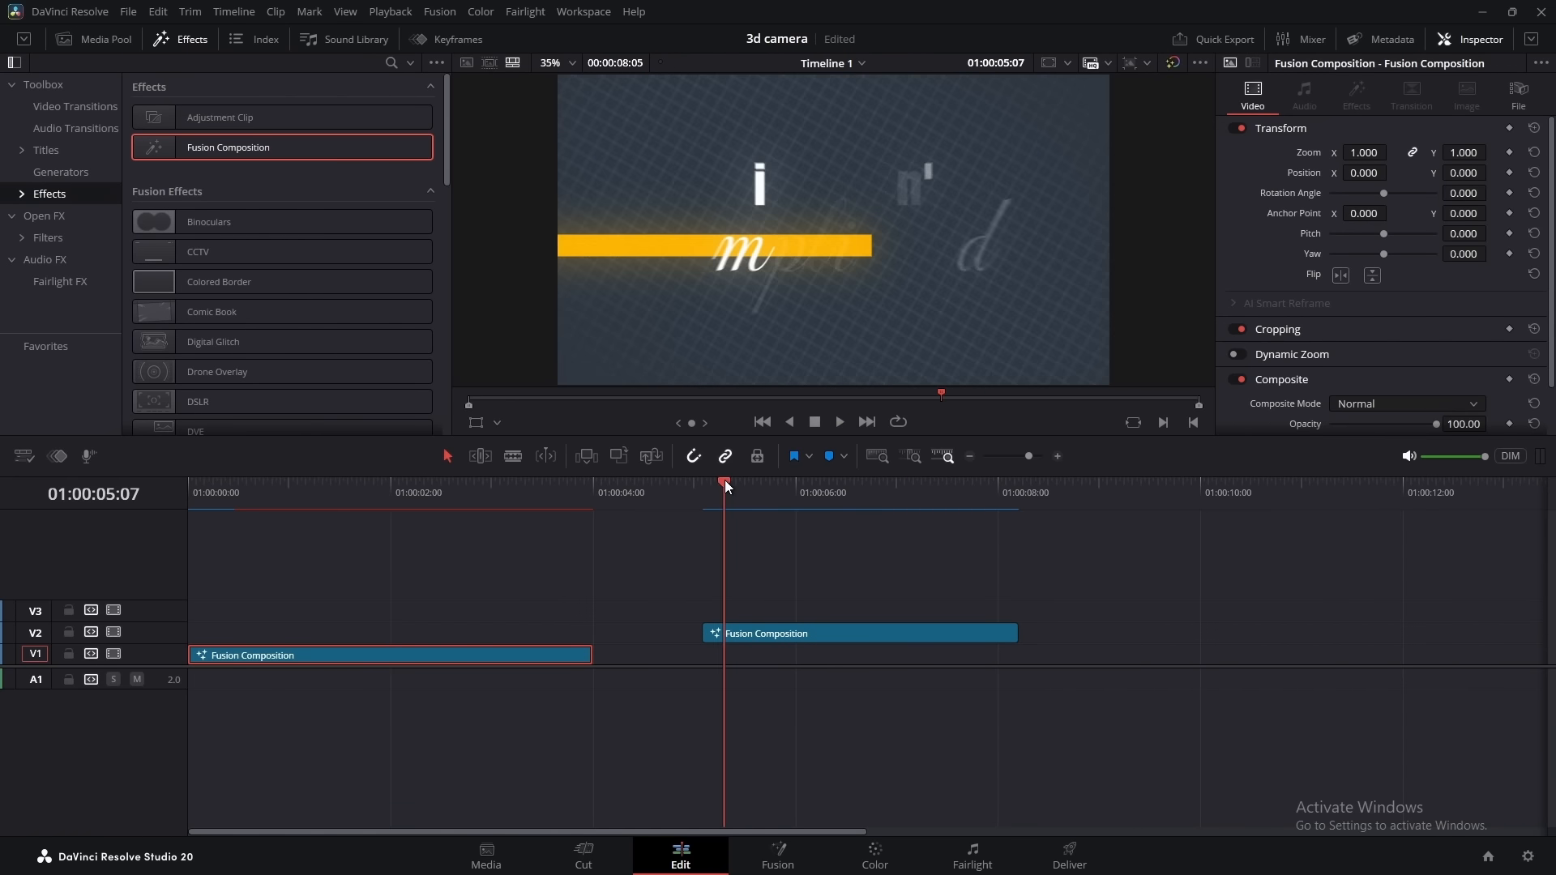